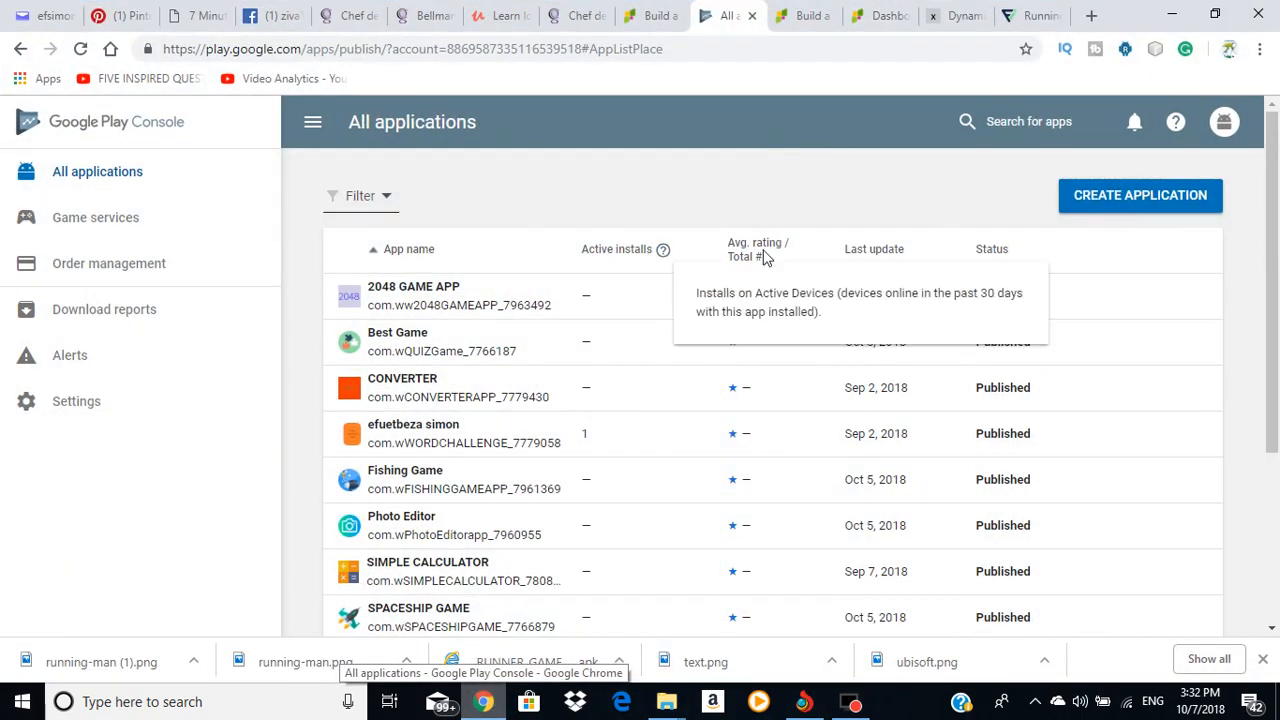
Step: Create a new English (United States) app by pasting RUNNER GAME as its title
{"action": "scroll", "coordinate": [883, 254], "scroll_direction": "down", "scroll_amount": 3}
{"action": "scroll", "coordinate": [1046, 289], "scroll_direction": "up", "scroll_amount": 3}
{"action": "scroll", "coordinate": [975, 280], "scroll_direction": "down", "scroll_amount": 3}
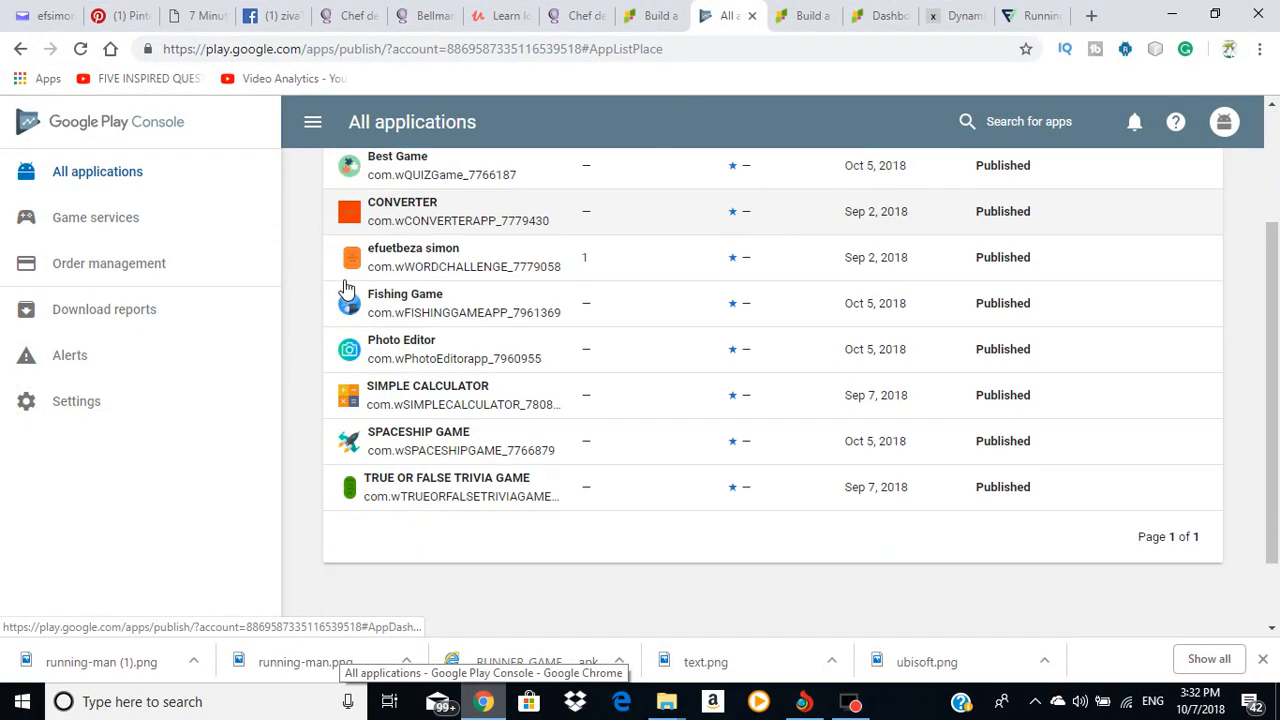
{"action": "scroll", "coordinate": [551, 210], "scroll_direction": "up", "scroll_amount": 3}
{"action": "scroll", "coordinate": [530, 230], "scroll_direction": "down", "scroll_amount": 3}
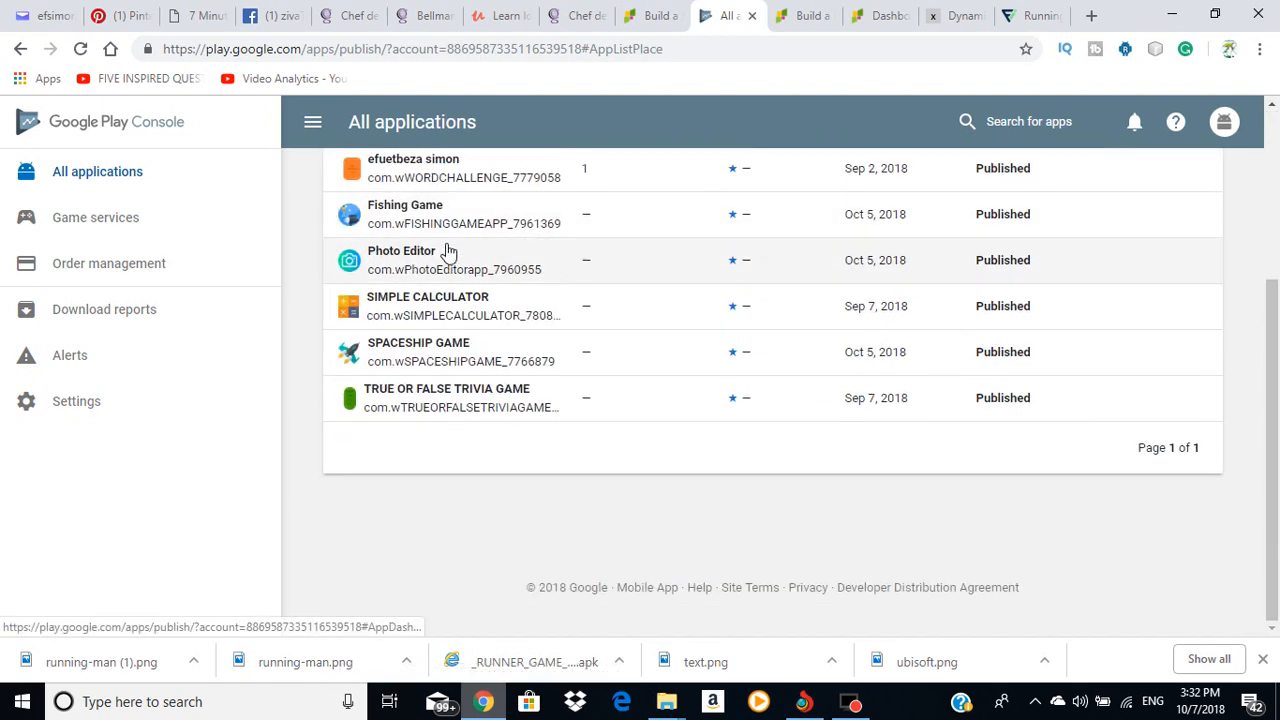
{"action": "scroll", "coordinate": [449, 251], "scroll_direction": "up", "scroll_amount": 3}
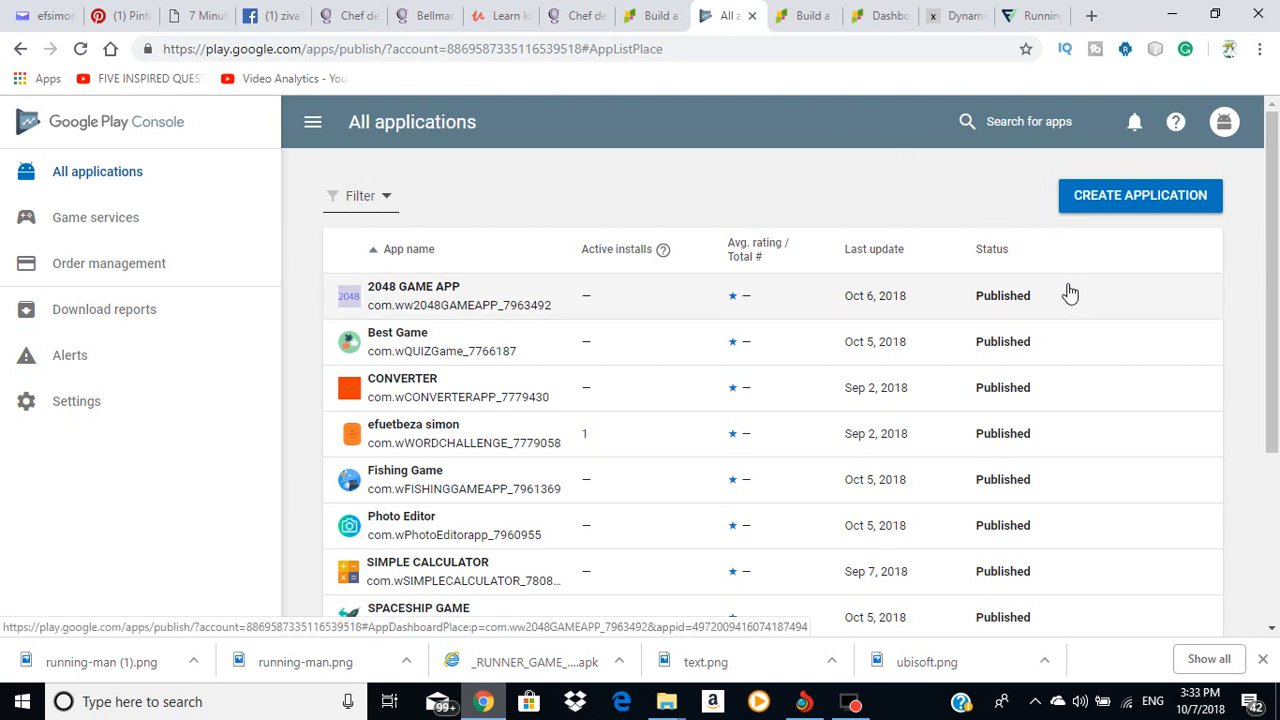
{"action": "left_click", "coordinate": [1145, 196]}
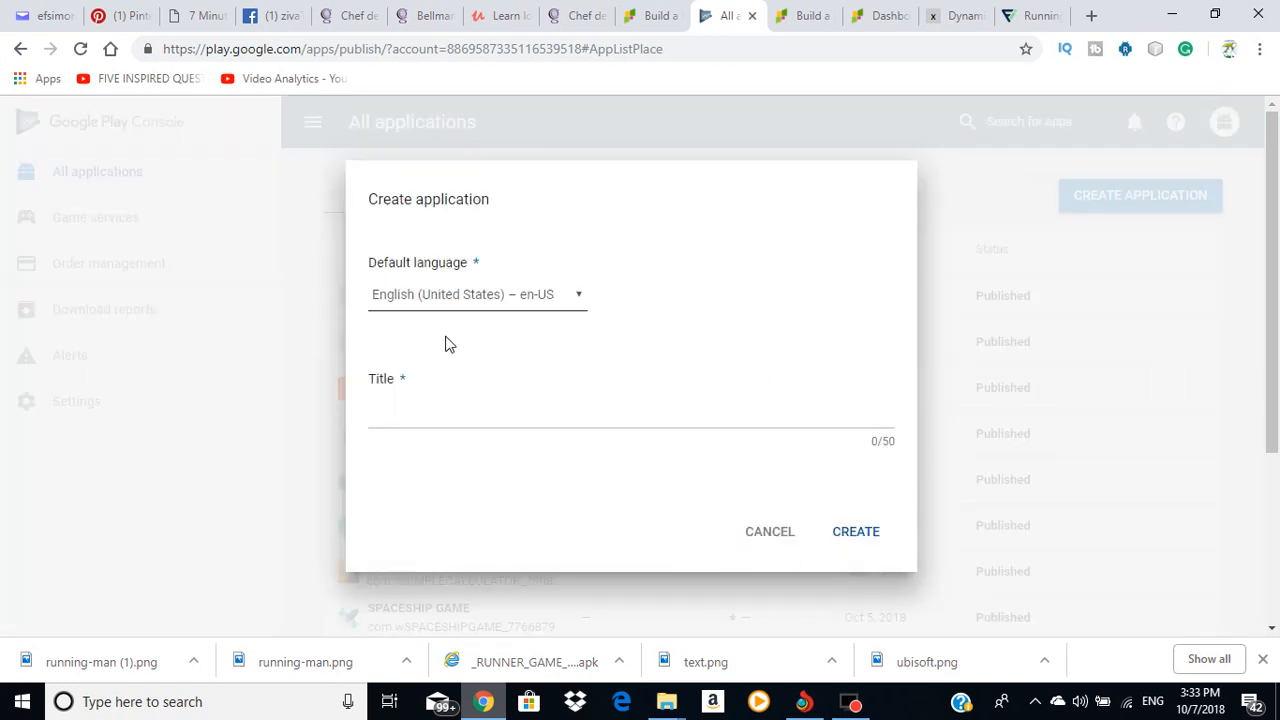
{"action": "left_click", "coordinate": [401, 410]}
{"action": "right_click", "coordinate": [403, 410]}
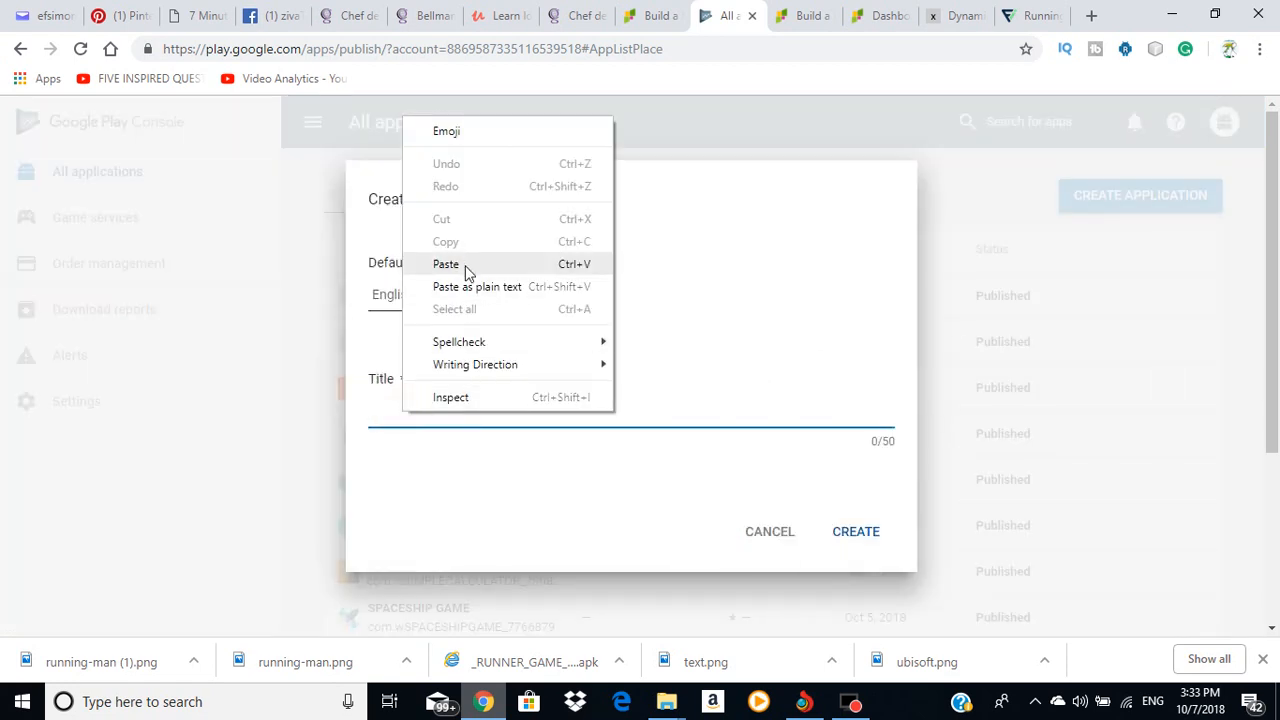
{"action": "left_click", "coordinate": [457, 258]}
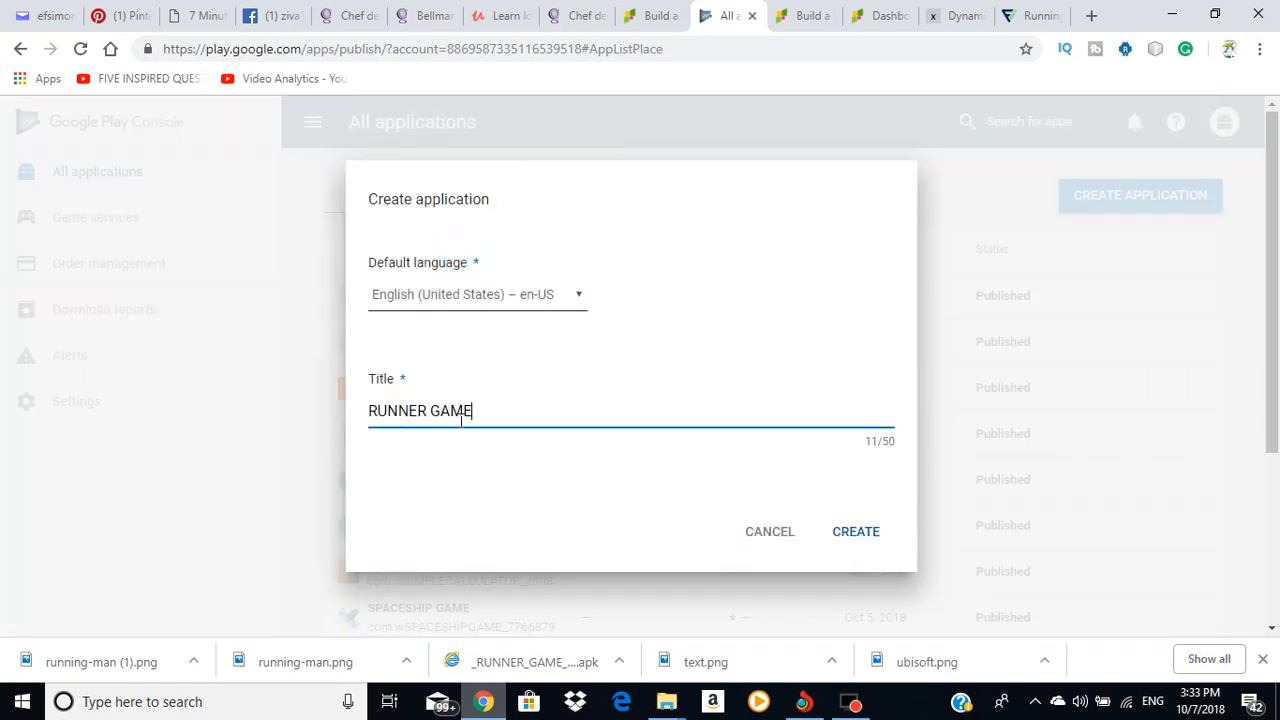
{"action": "left_click", "coordinate": [855, 533]}
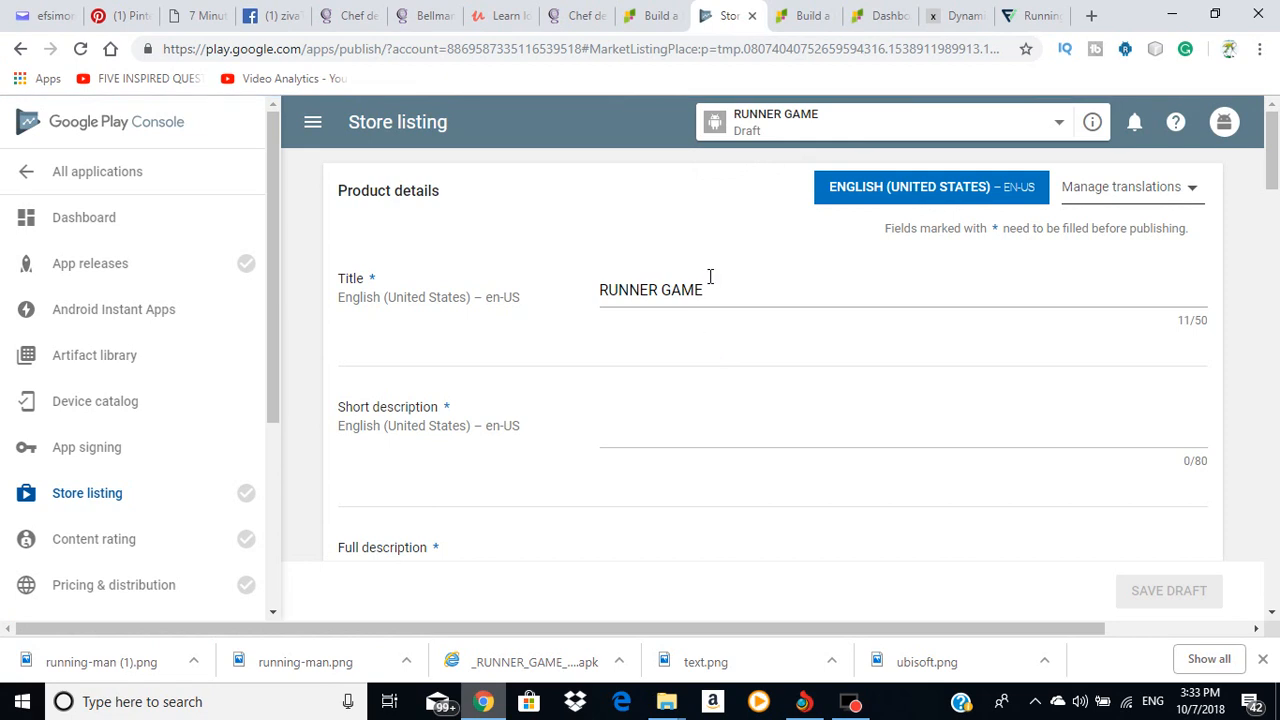
Step: Enter the short description 'Runner Game is a good game with a lot of fun.'
{"action": "left_click", "coordinate": [630, 430]}
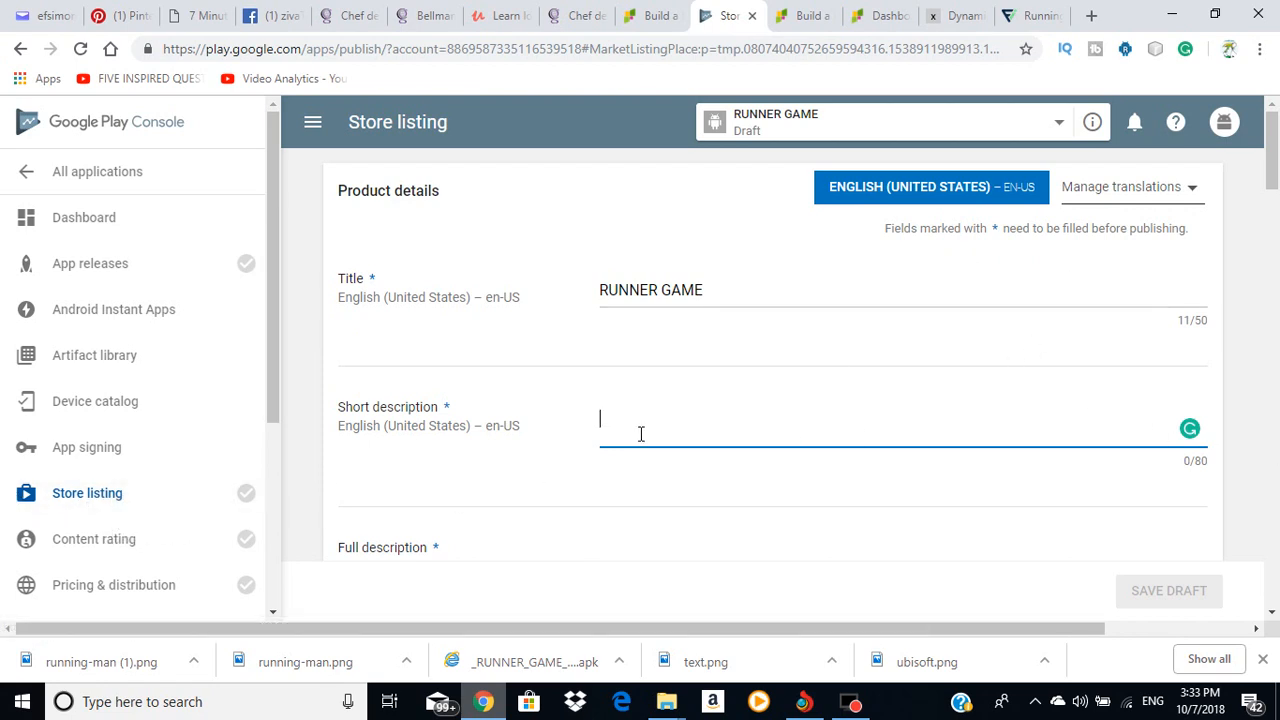
{"action": "type", "text": "Runner"}
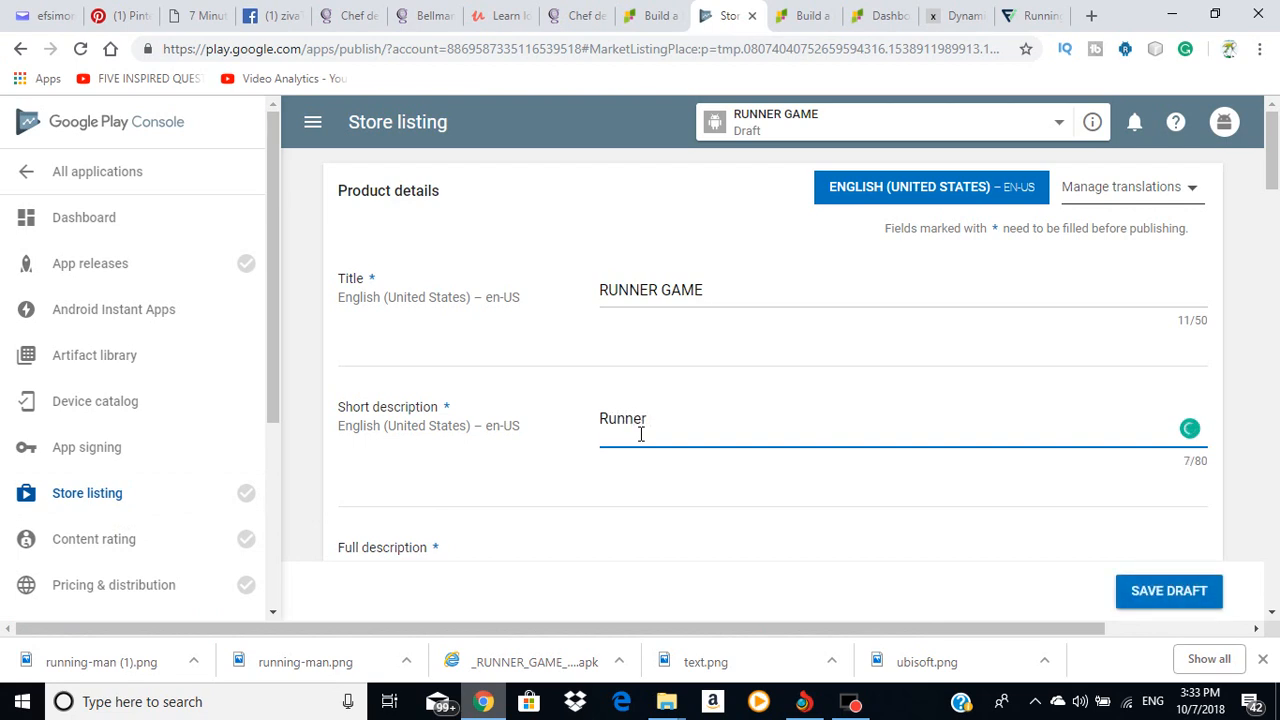
{"action": "type", "text": " Game"}
{"action": "type", "text": "is a good"}
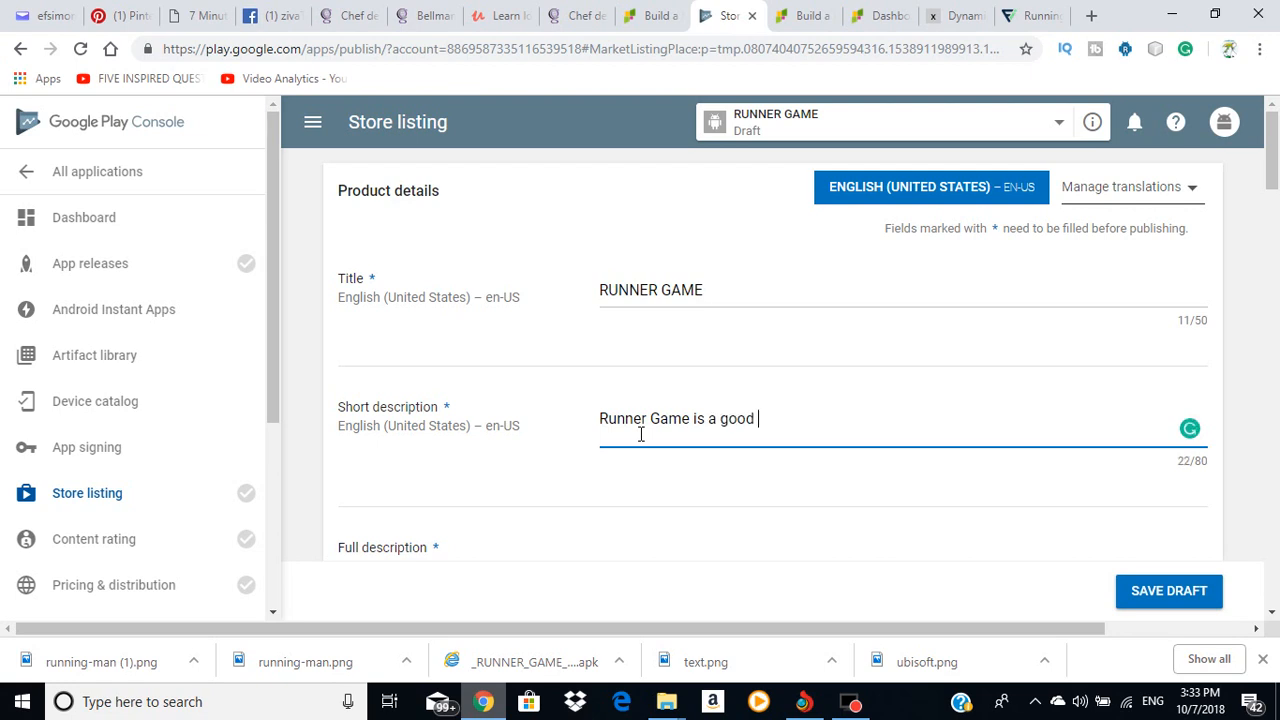
{"action": "type", "text": " game with a lot"}
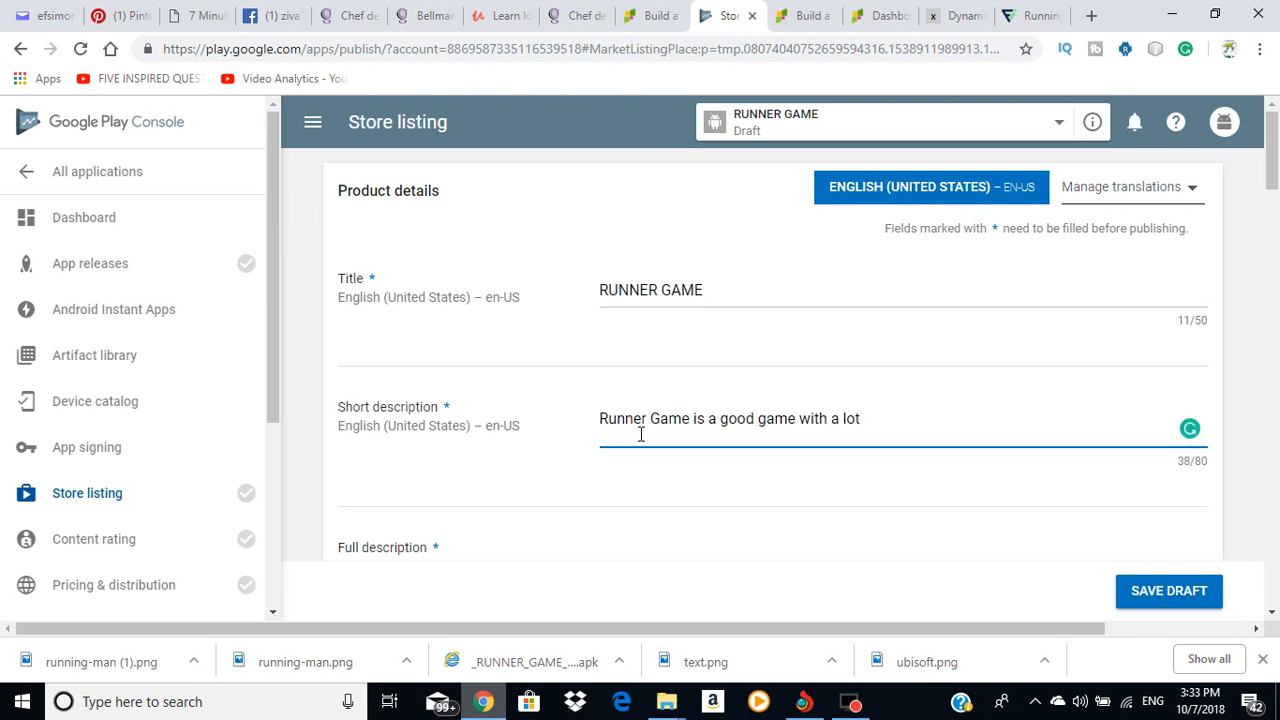
{"action": "type", "text": " of fun."}
Step: Copy the whole short description sentence to the clipboard
{"action": "left_click_drag", "start_coordinate": [599, 418], "coordinate": [905, 415]}
{"action": "key", "text": "ctrl+c"}
{"action": "right_click", "coordinate": [886, 418]}
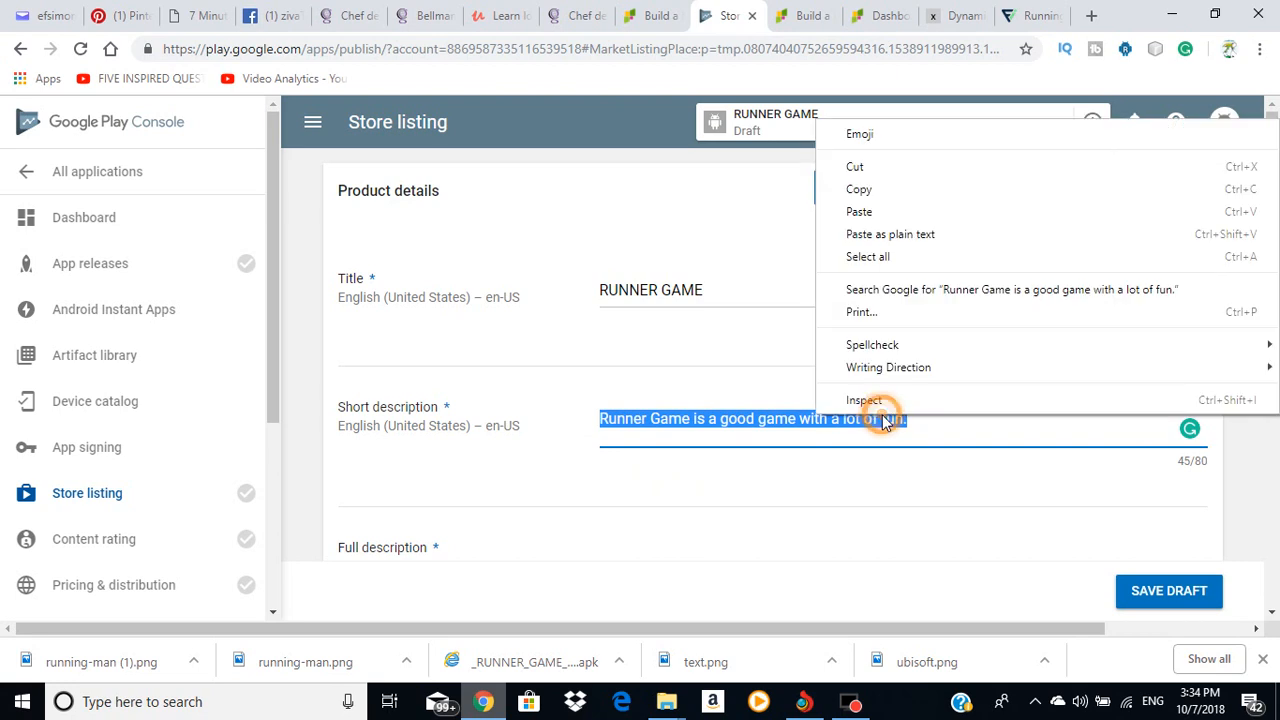
{"action": "left_click", "coordinate": [860, 190]}
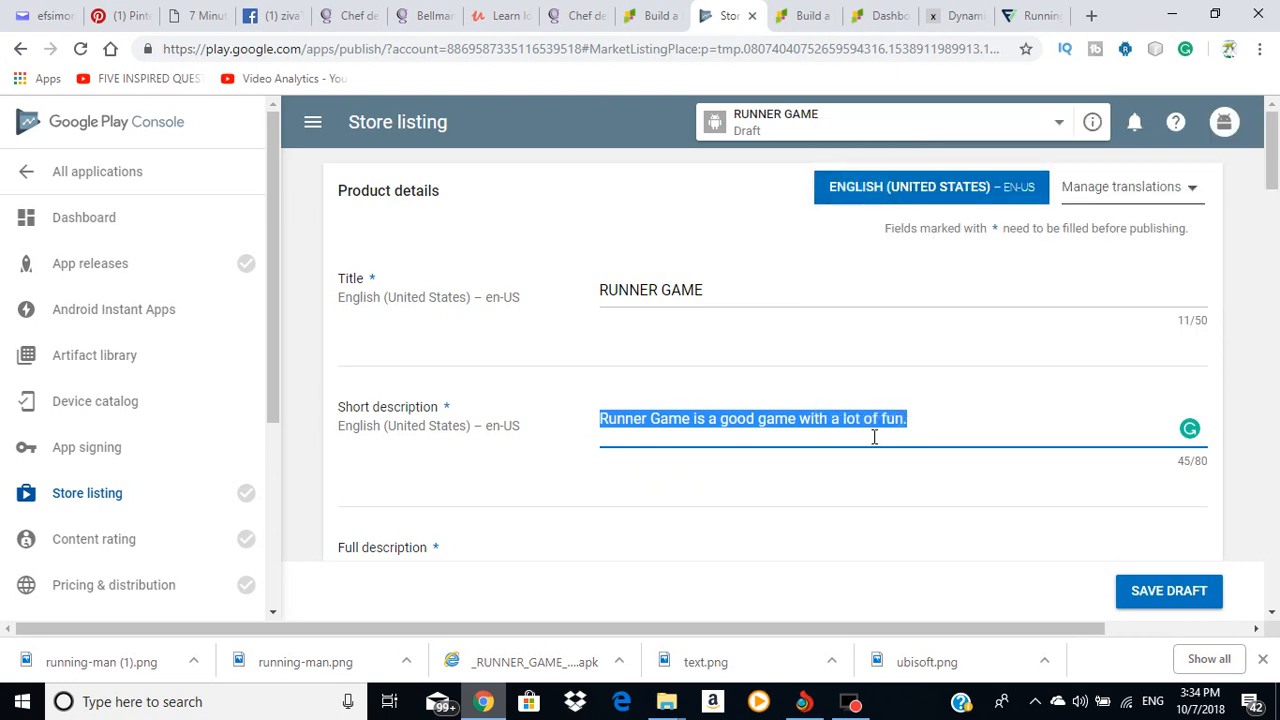
Step: Paste the short description into Full description and add 'runner game, game runner'
{"action": "scroll", "coordinate": [935, 432], "scroll_direction": "down", "scroll_amount": 2}
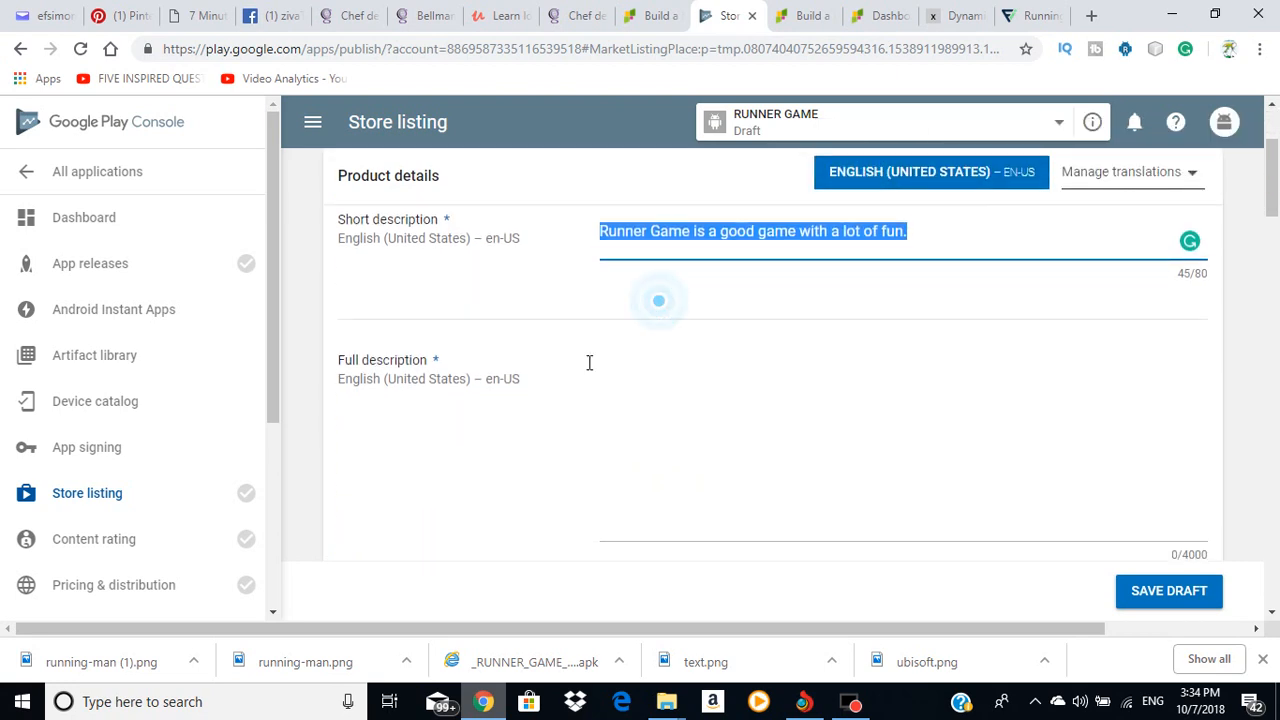
{"action": "left_click", "coordinate": [579, 200]}
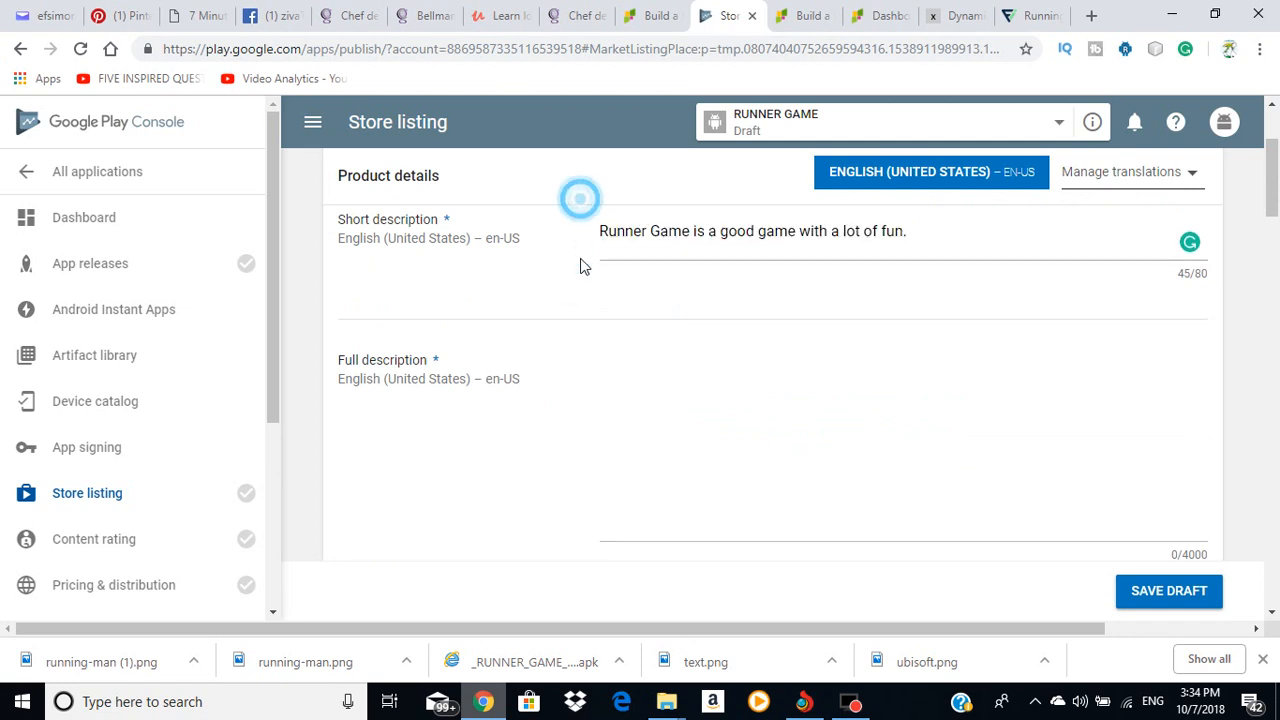
{"action": "left_click", "coordinate": [607, 381]}
{"action": "right_click", "coordinate": [613, 385]}
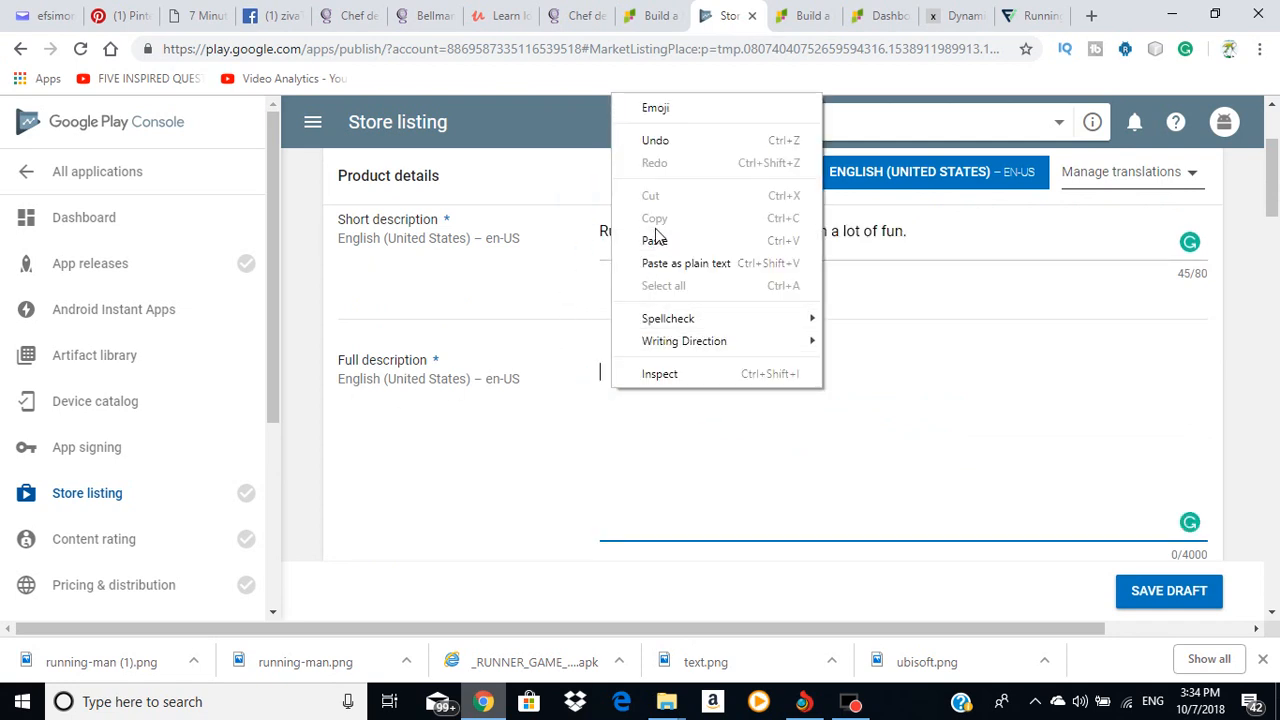
{"action": "left_click", "coordinate": [655, 240]}
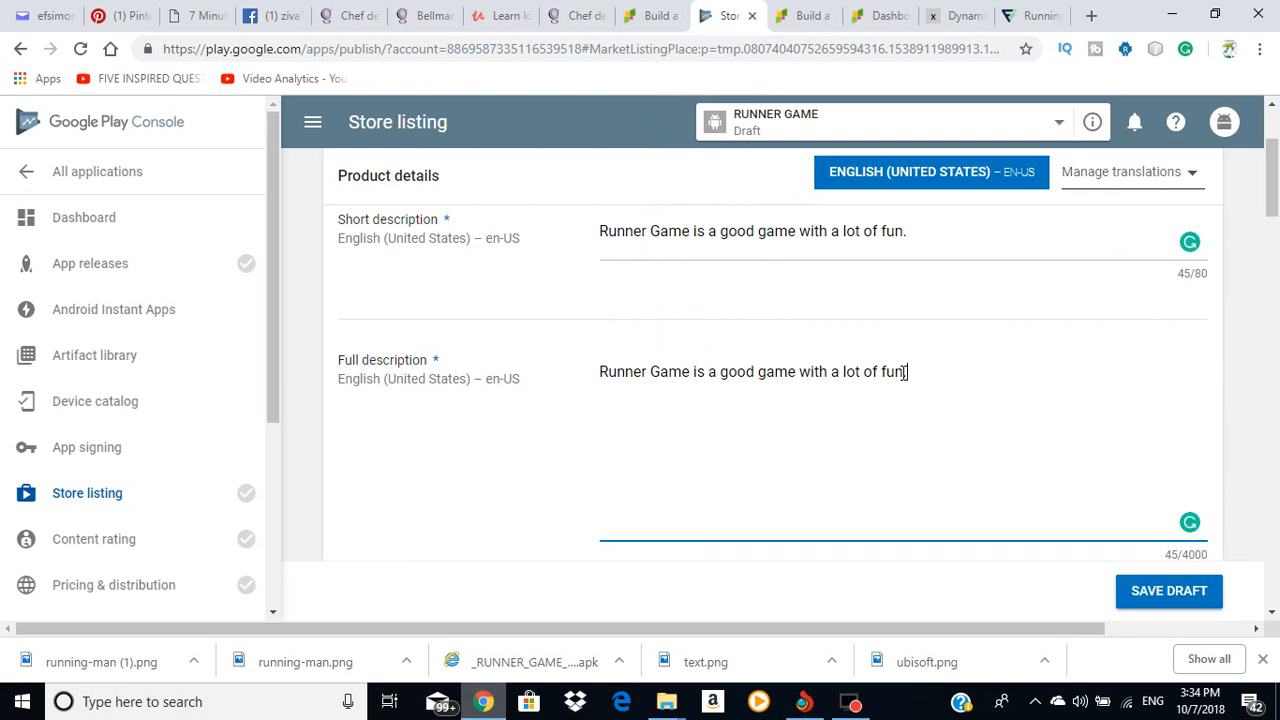
{"action": "type", "text": "runner game , game"}
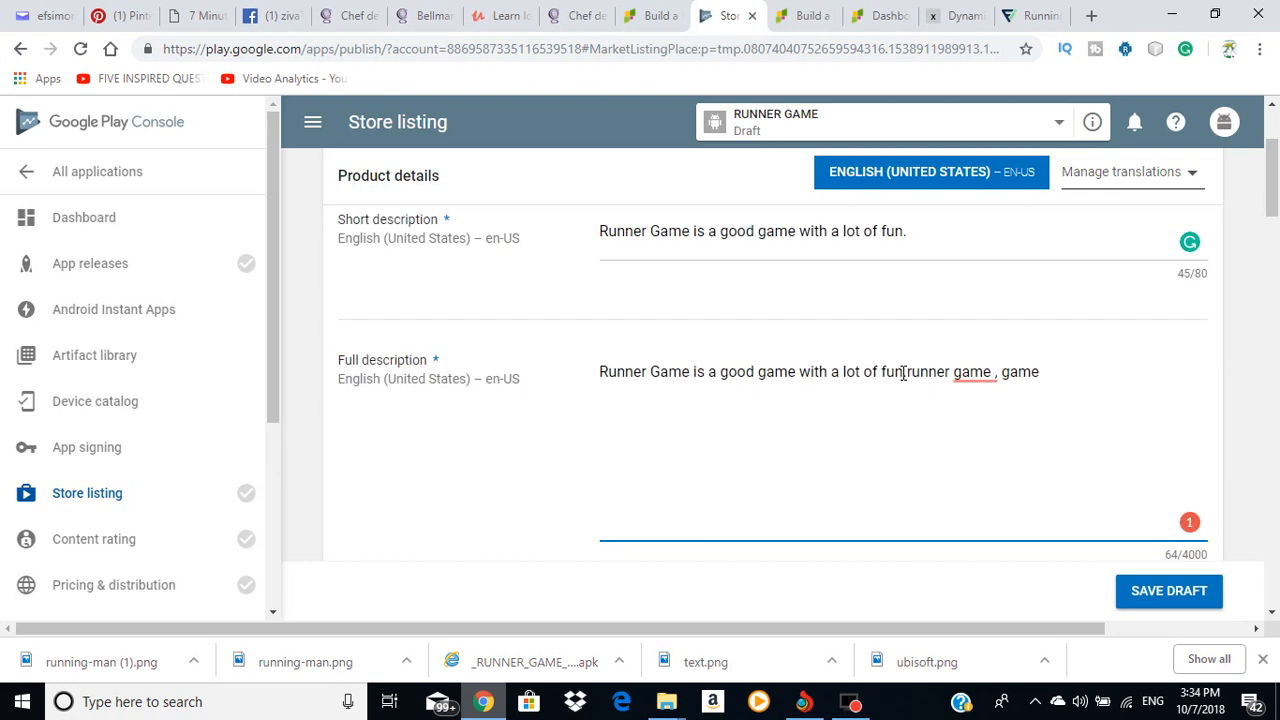
{"action": "type", "text": " rune"}
{"action": "key", "text": "BackSpace"}
{"action": "key", "text": "BackSpace"}
{"action": "type", "text": "ner"}
Step: Add the period after 'fun' and remove the stray space in 'game , game'
{"action": "left_click", "coordinate": [903, 372]}
{"action": "type", "text": "."}
{"action": "mouse_move", "coordinate": [985, 376]}
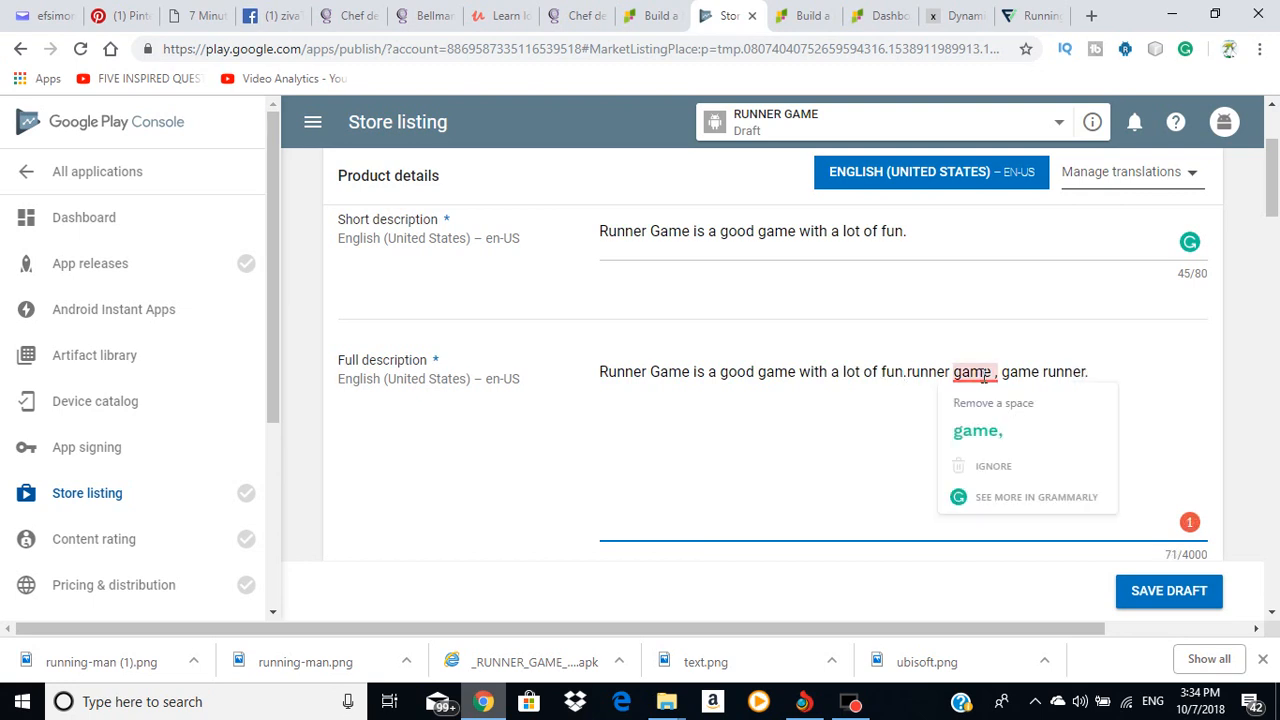
{"action": "left_click", "coordinate": [998, 428]}
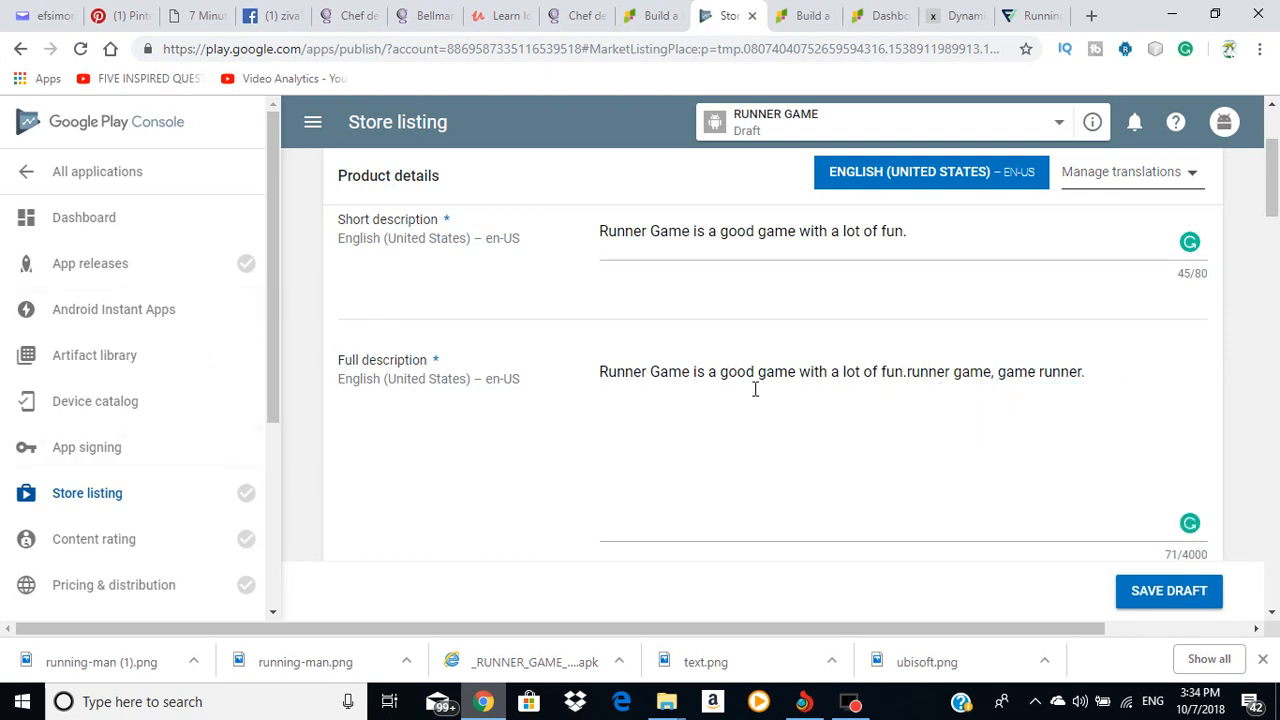
Step: Append keywords 'best running game. good runner game, top runner' and accept Grammarly's fixes
{"action": "left_click", "coordinate": [1097, 375]}
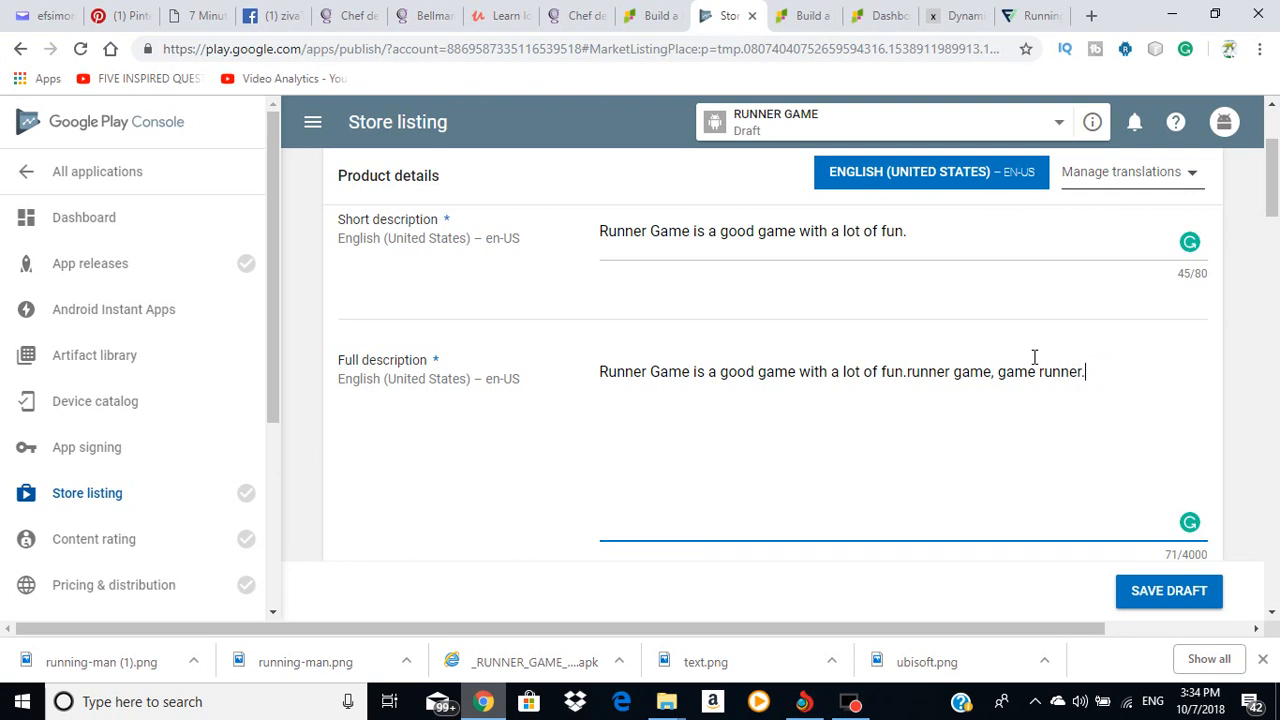
{"action": "type", "text": "best runner"}
{"action": "type", "text": "game "}
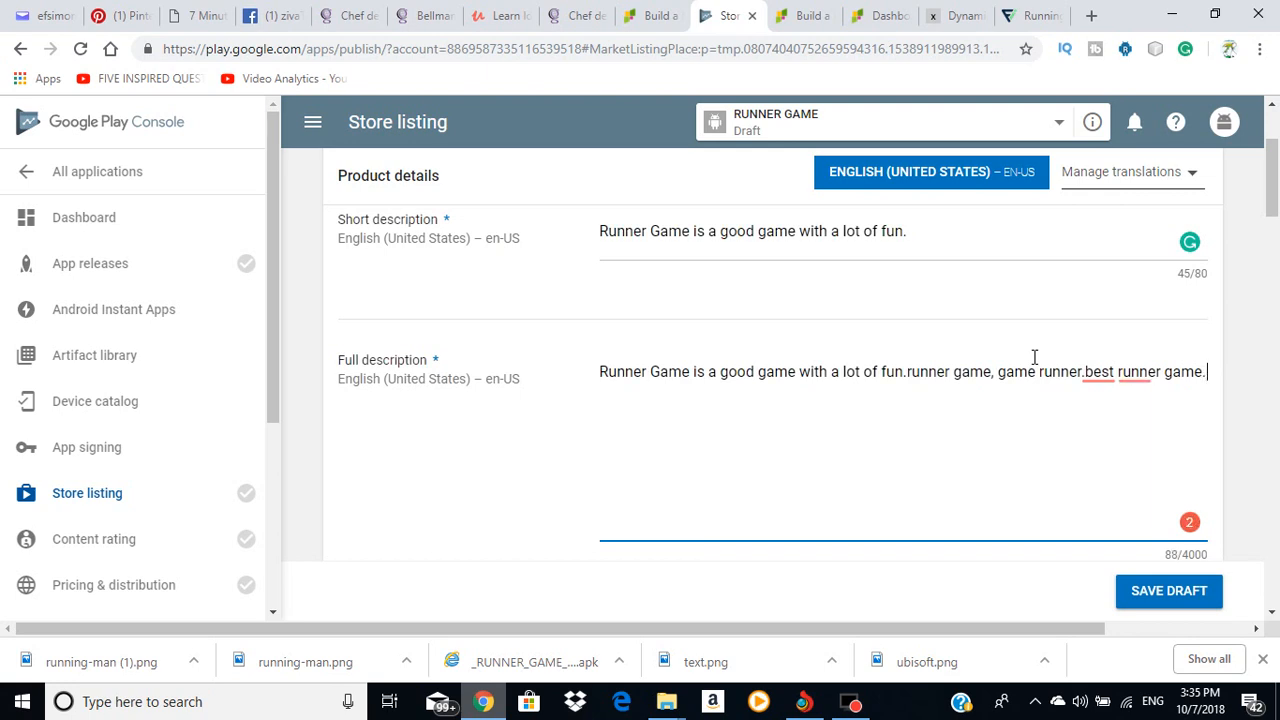
{"action": "type", "text": " good runner game"}
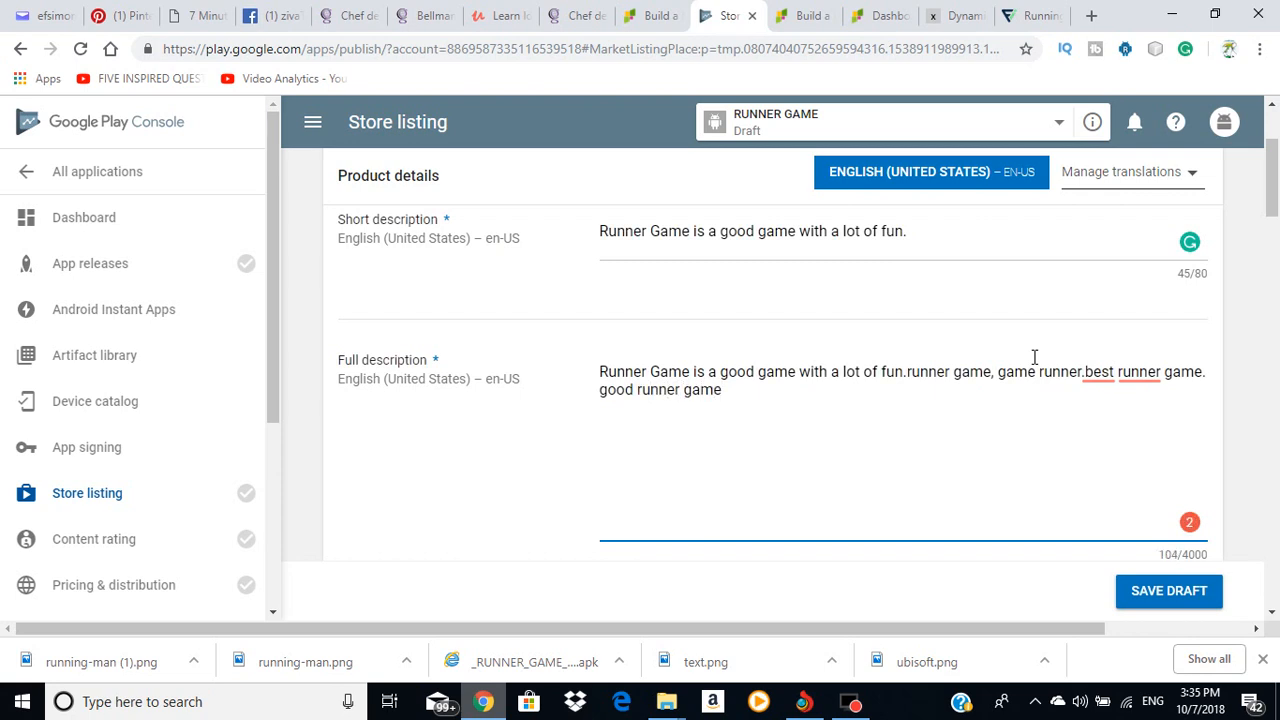
{"action": "type", "text": ". top runner."}
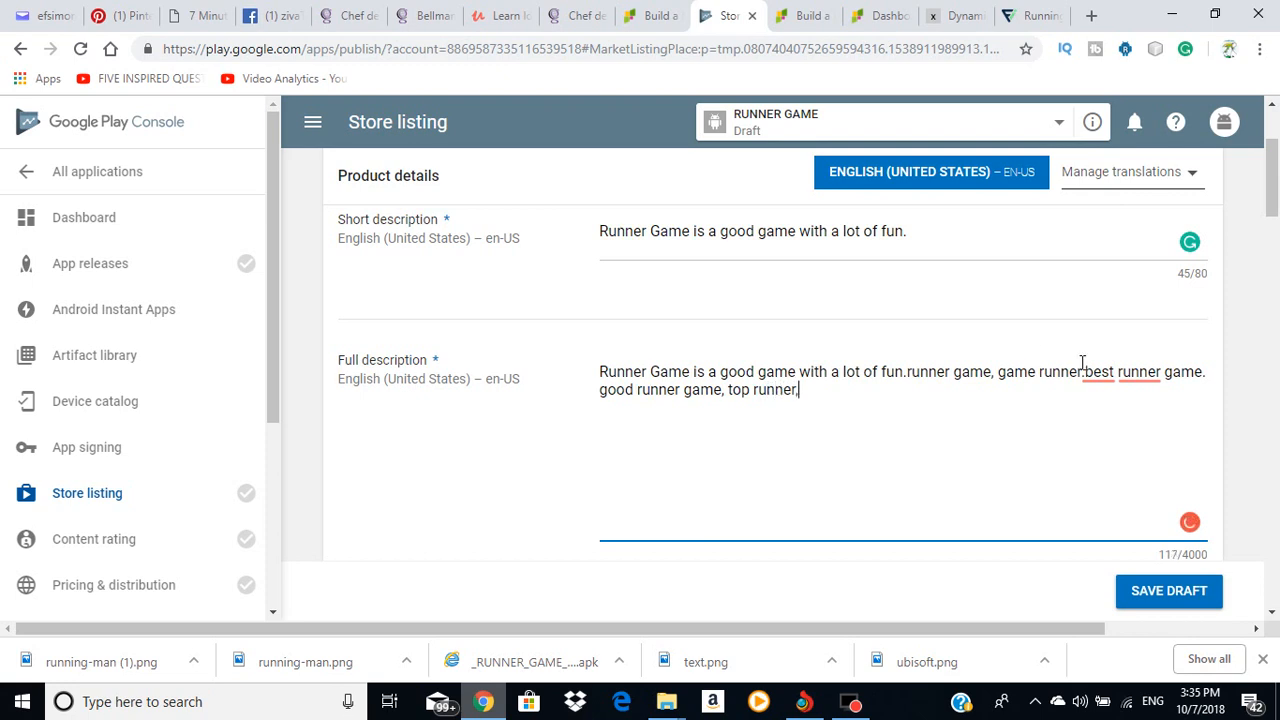
{"action": "mouse_move", "coordinate": [1093, 372]}
{"action": "left_click", "coordinate": [1103, 277]}
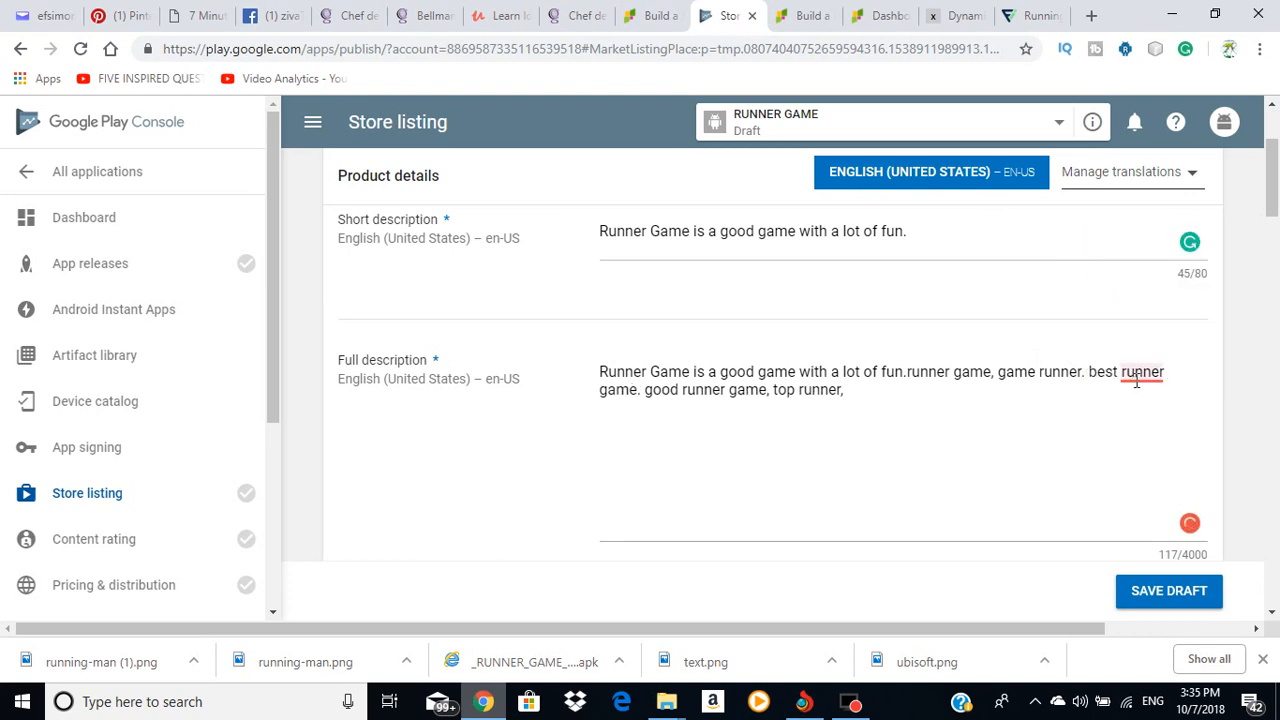
{"action": "mouse_move", "coordinate": [1136, 382]}
{"action": "left_click", "coordinate": [1134, 280]}
{"action": "scroll", "coordinate": [657, 451], "scroll_direction": "down", "scroll_amount": 3}
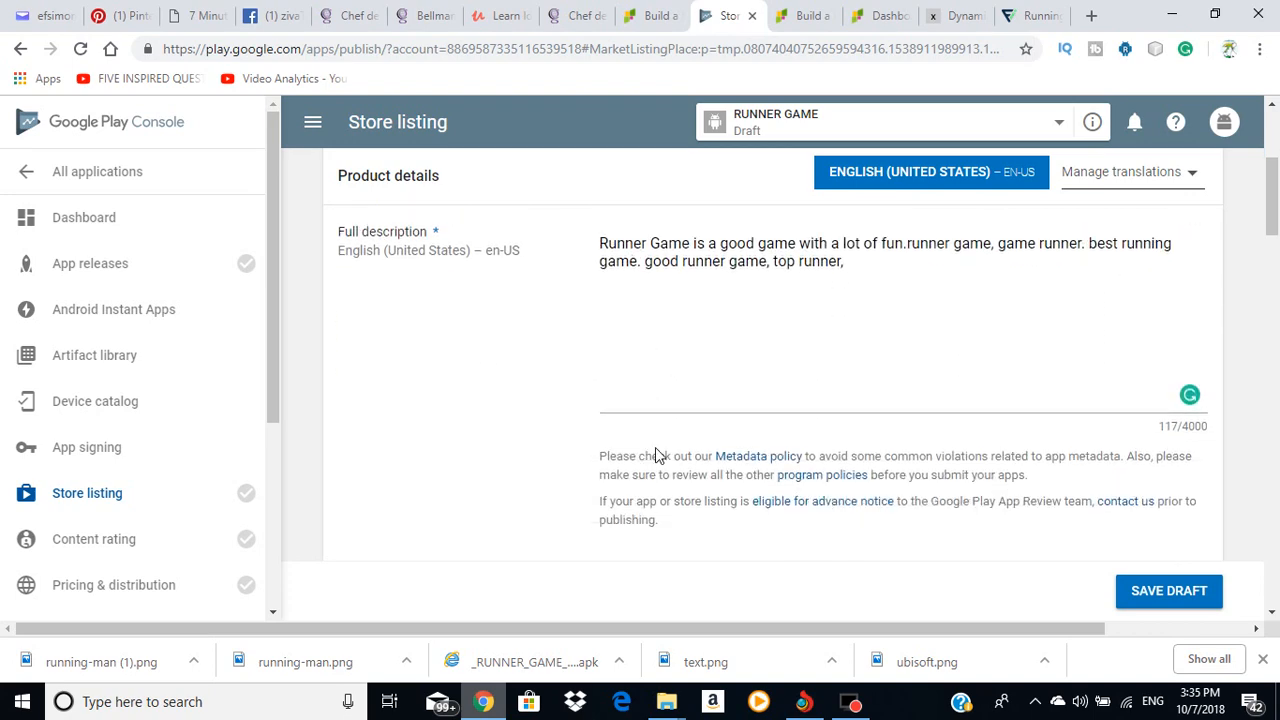
{"action": "scroll", "coordinate": [706, 406], "scroll_direction": "up", "scroll_amount": 3}
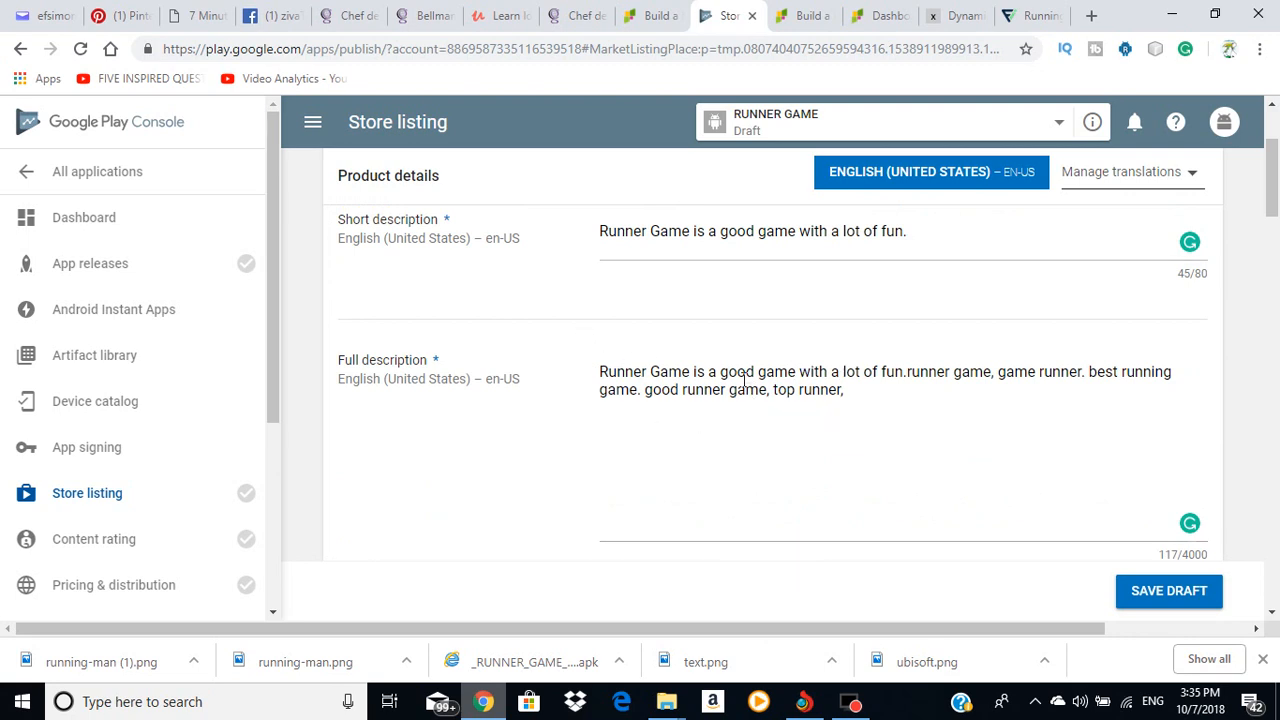
Step: Browse for phone screenshot files and navigate to the Desktop folder
{"action": "scroll", "coordinate": [754, 414], "scroll_direction": "down", "scroll_amount": 10}
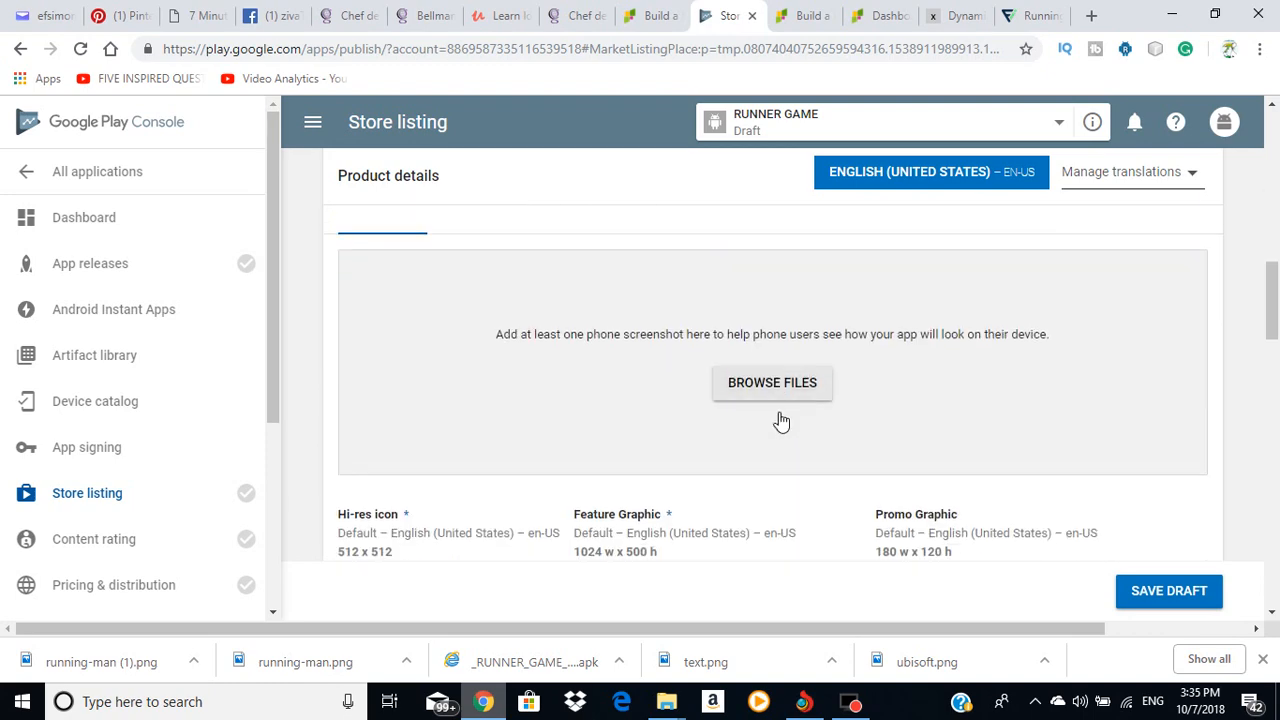
{"action": "scroll", "coordinate": [777, 420], "scroll_direction": "up", "scroll_amount": 3}
{"action": "scroll", "coordinate": [766, 380], "scroll_direction": "down", "scroll_amount": 2}
{"action": "scroll", "coordinate": [779, 365], "scroll_direction": "down", "scroll_amount": 1}
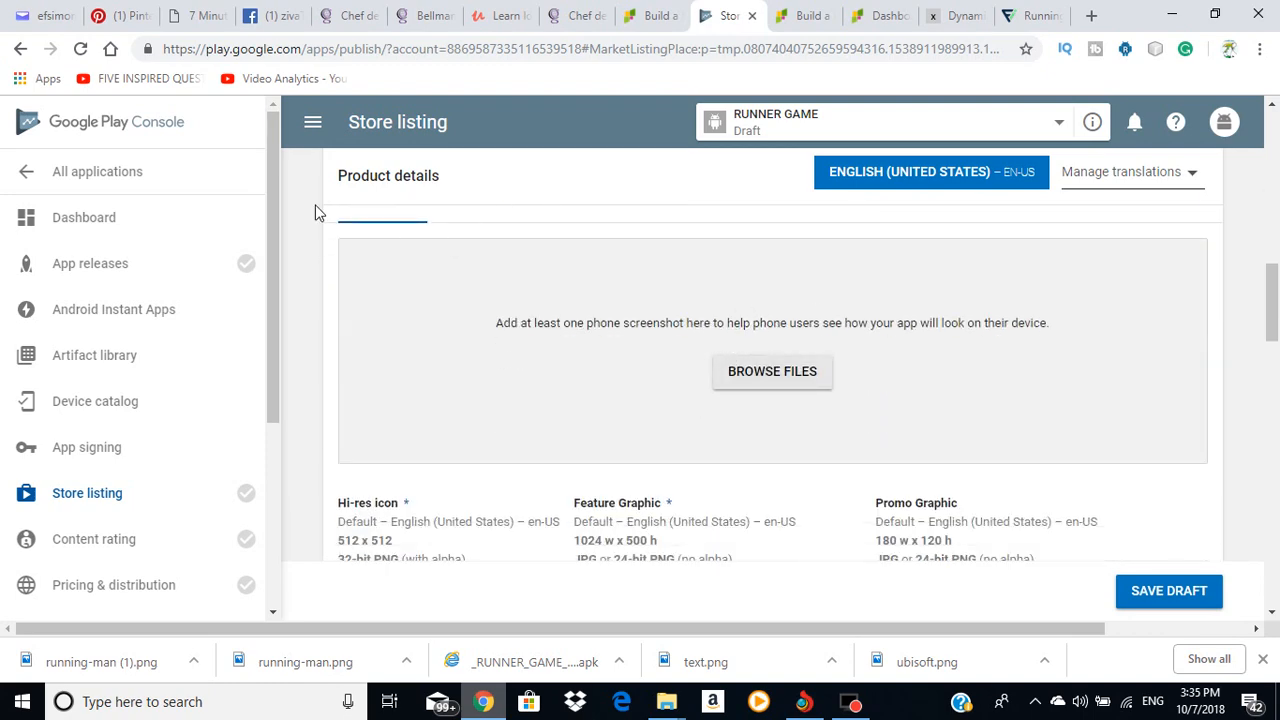
{"action": "scroll", "coordinate": [600, 380], "scroll_direction": "up", "scroll_amount": 2}
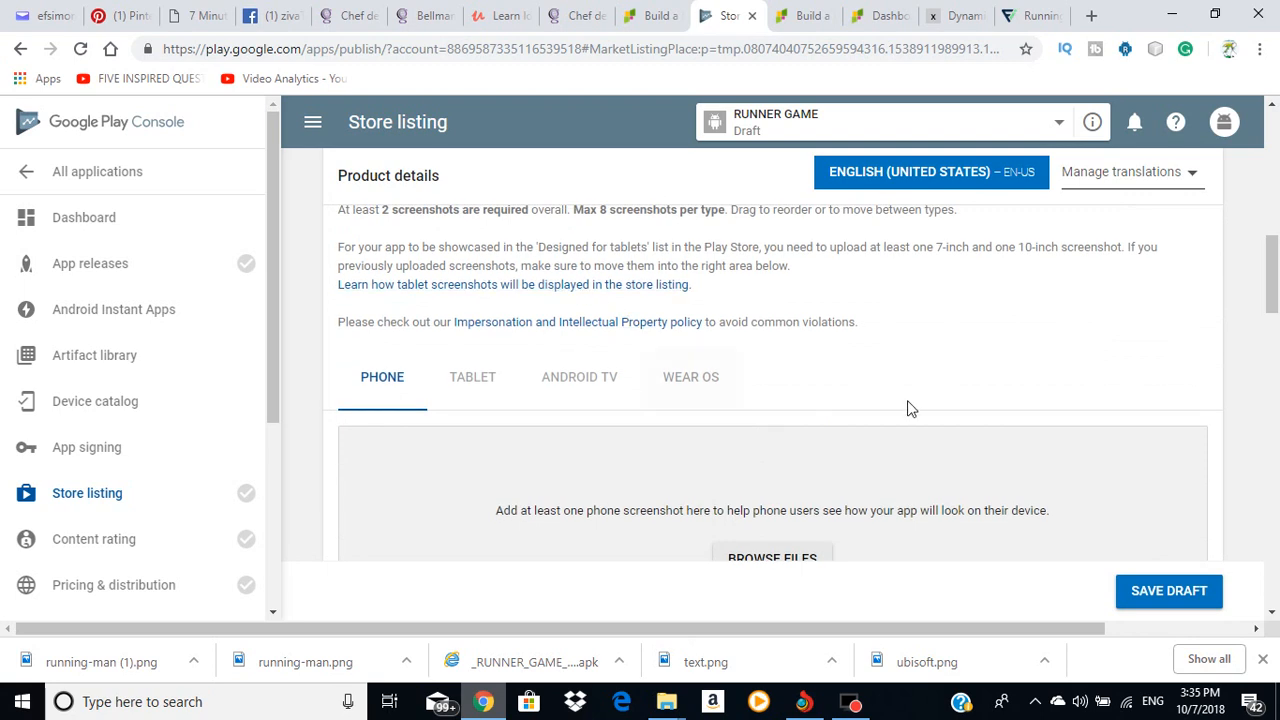
{"action": "scroll", "coordinate": [877, 445], "scroll_direction": "down", "scroll_amount": 2}
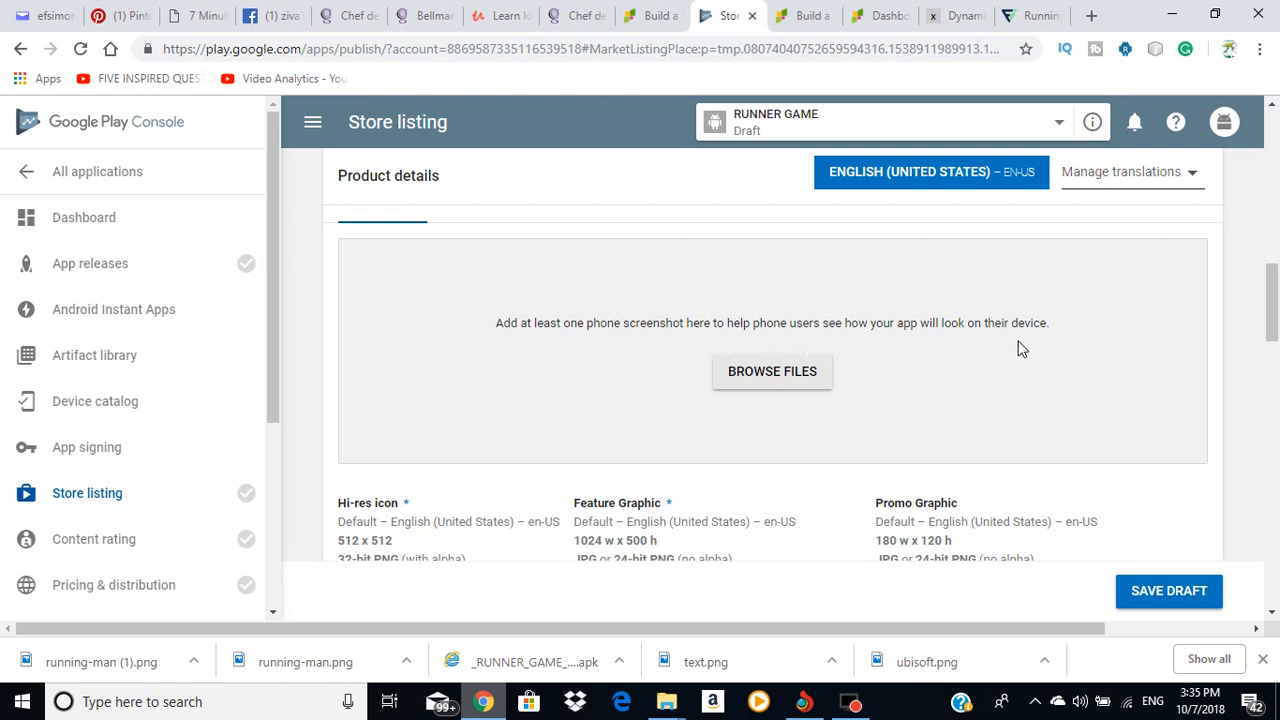
{"action": "left_click", "coordinate": [794, 374]}
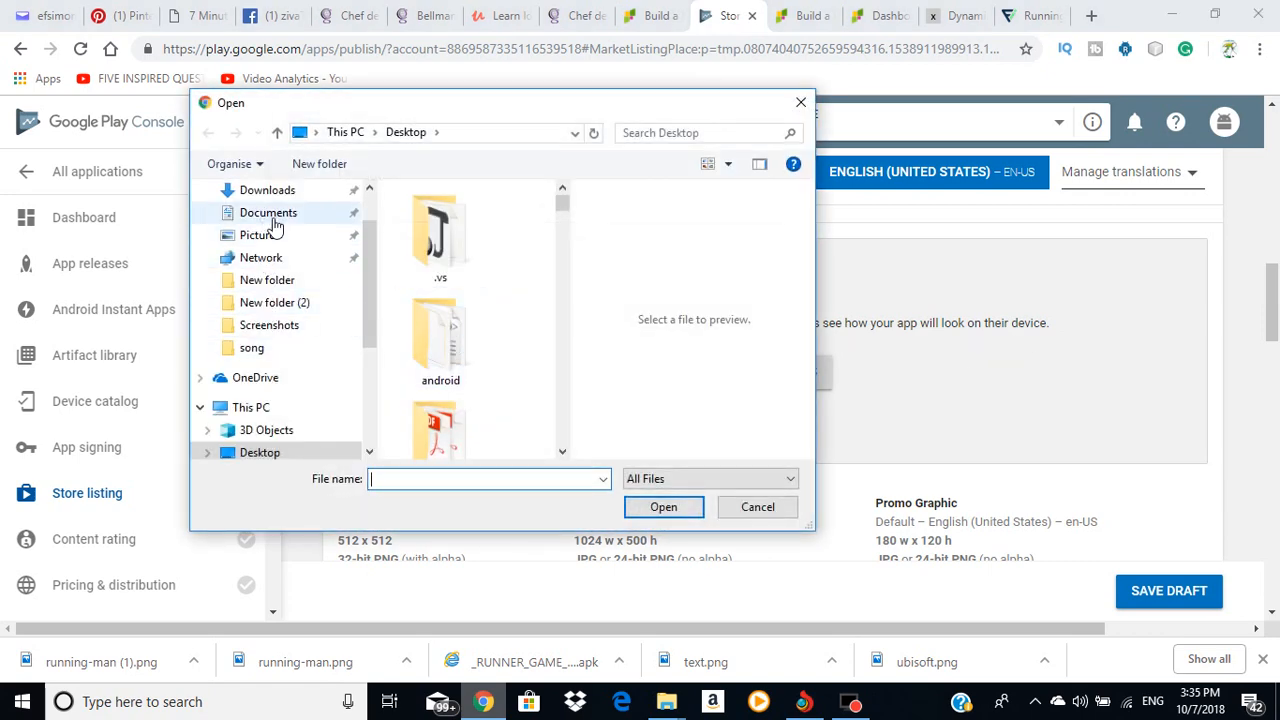
{"action": "left_click", "coordinate": [260, 453]}
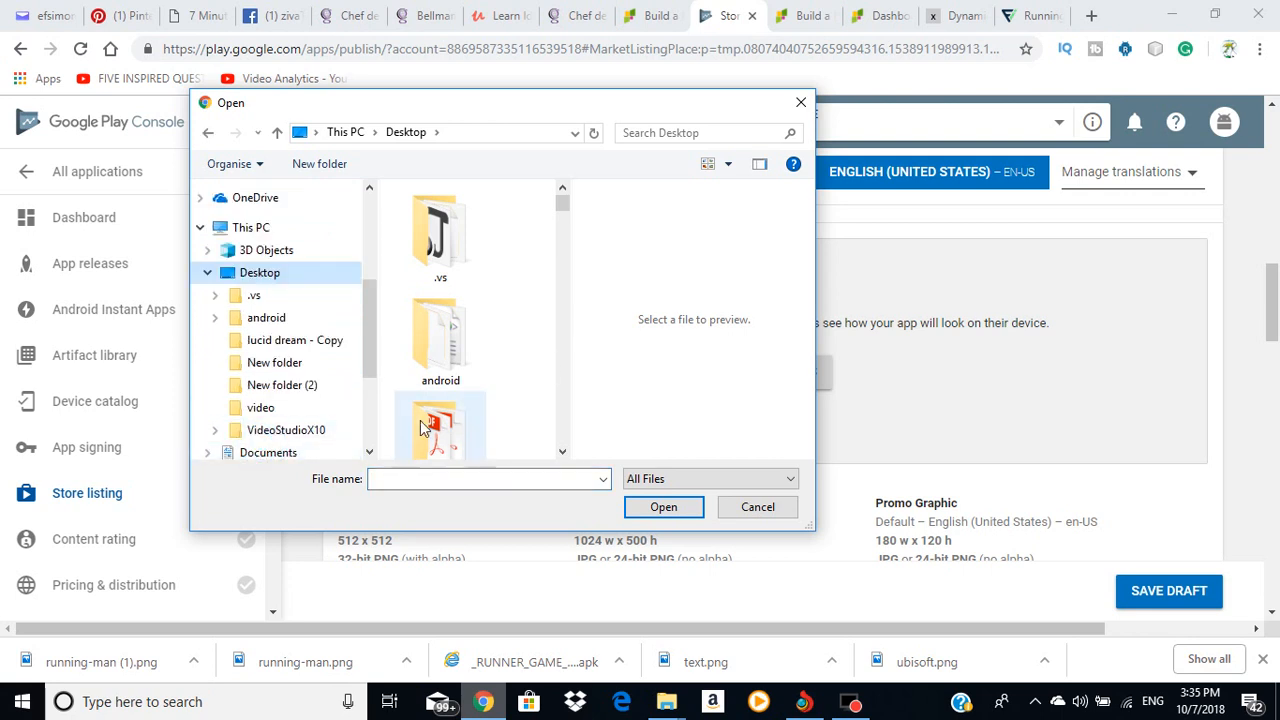
{"action": "double_click", "coordinate": [268, 274]}
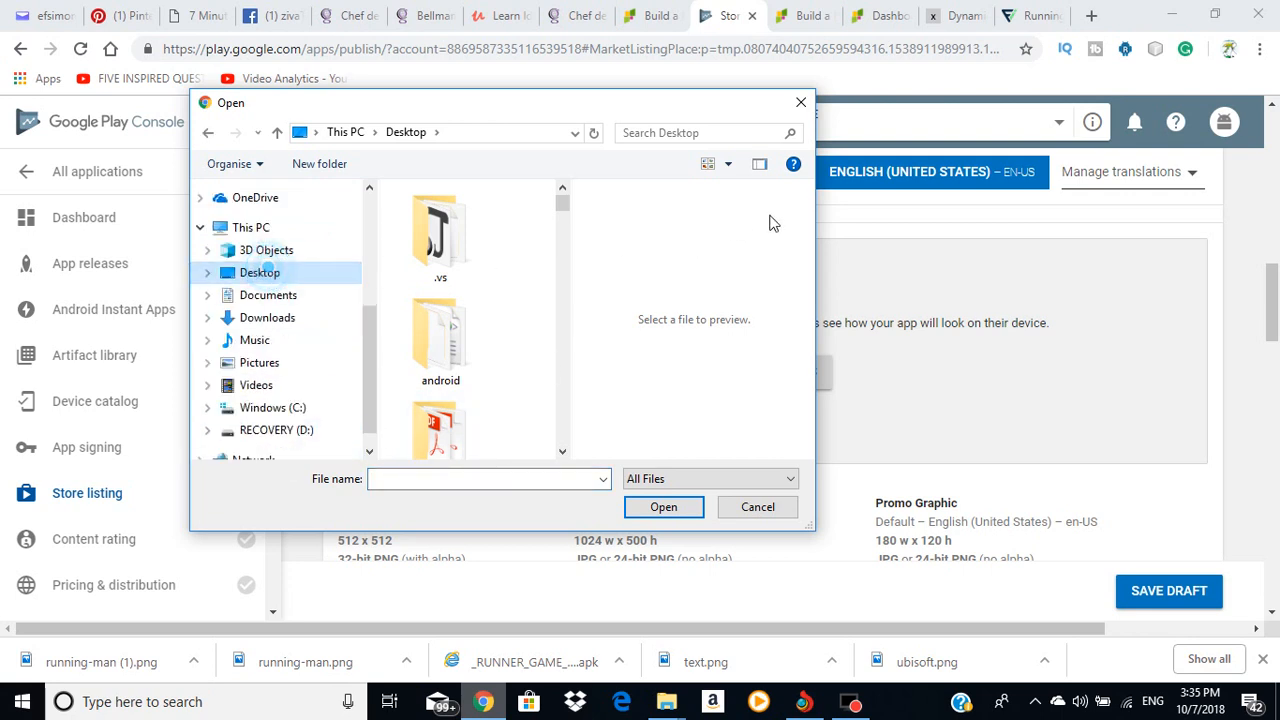
{"action": "left_click", "coordinate": [759, 164]}
Step: Select the four Screenshot_2016 images and upload them as phone screenshots
{"action": "scroll", "coordinate": [660, 330], "scroll_direction": "down", "scroll_amount": 3}
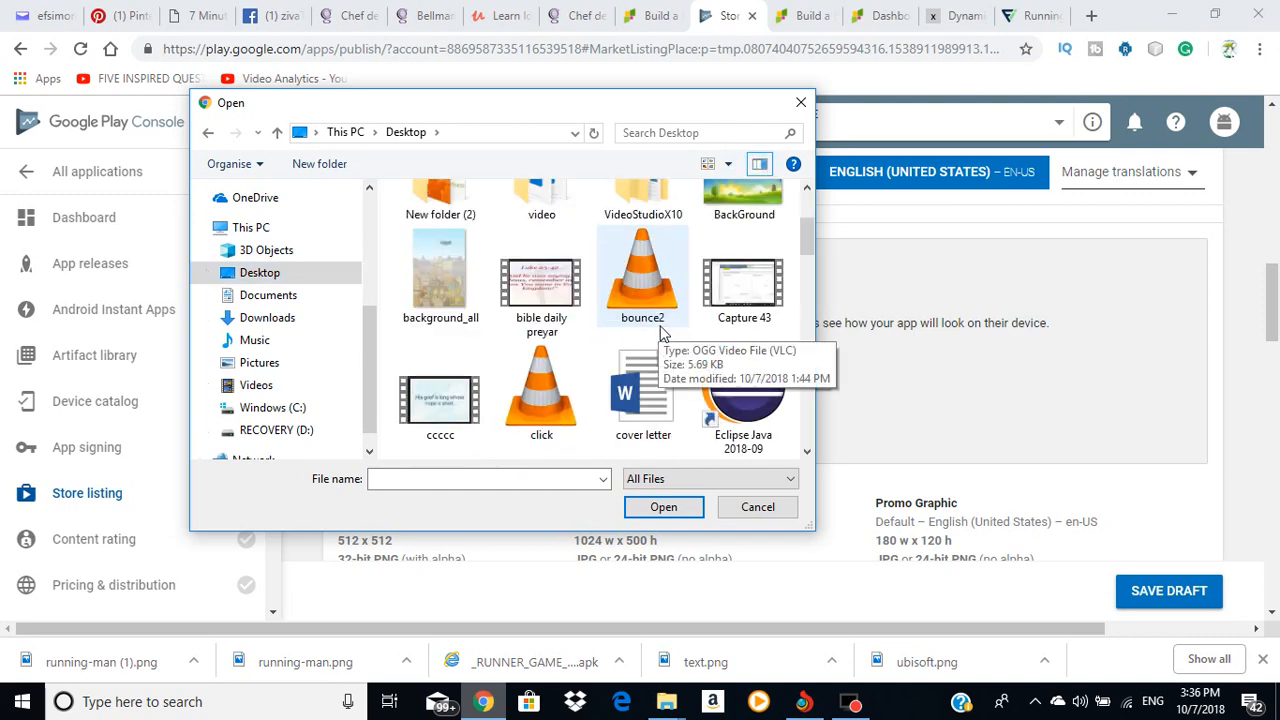
{"action": "scroll", "coordinate": [660, 332], "scroll_direction": "down", "scroll_amount": 3}
{"action": "scroll", "coordinate": [660, 330], "scroll_direction": "down", "scroll_amount": 10}
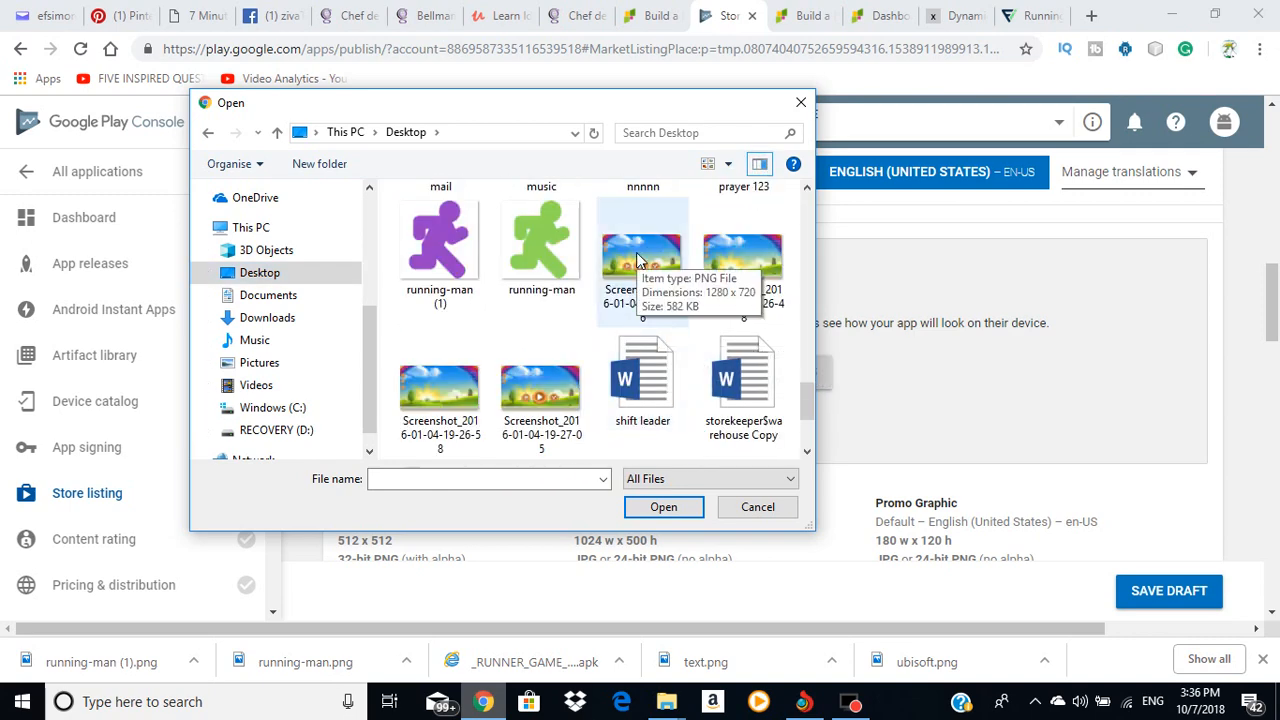
{"action": "left_click", "coordinate": [638, 260]}
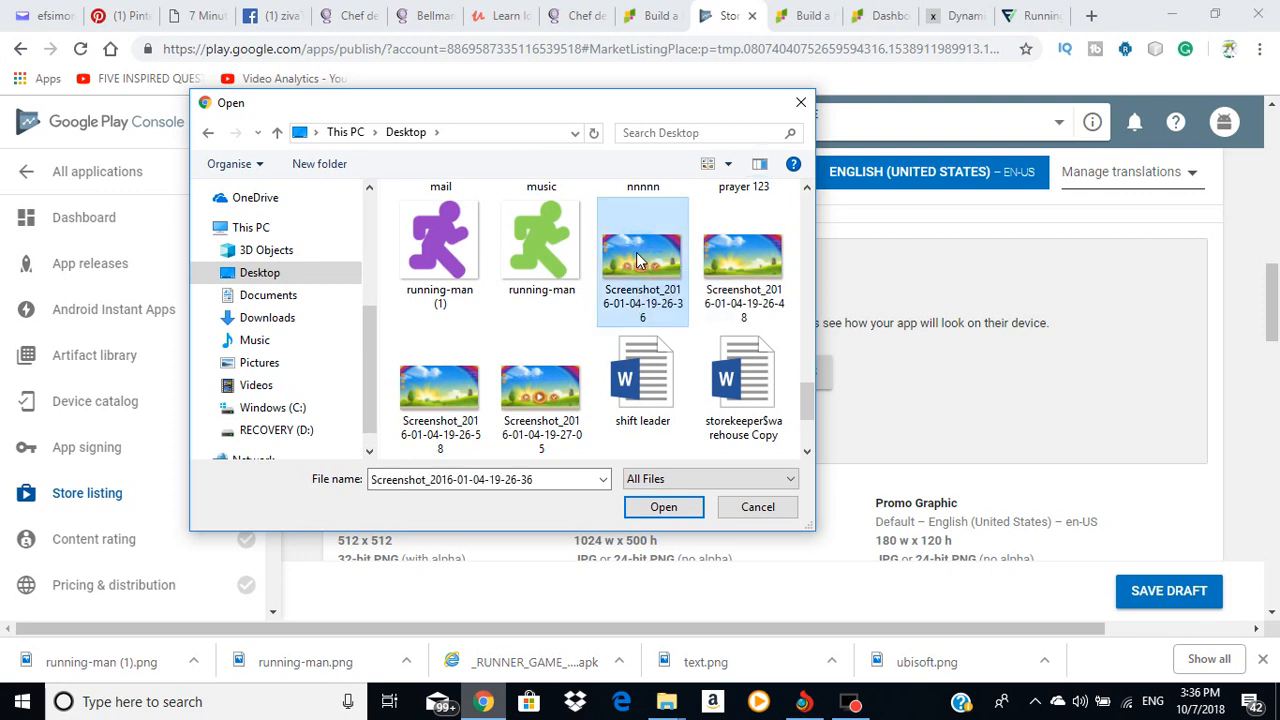
{"action": "left_click", "coordinate": [742, 258], "text": "ctrl"}
{"action": "left_click", "coordinate": [440, 388], "text": "ctrl"}
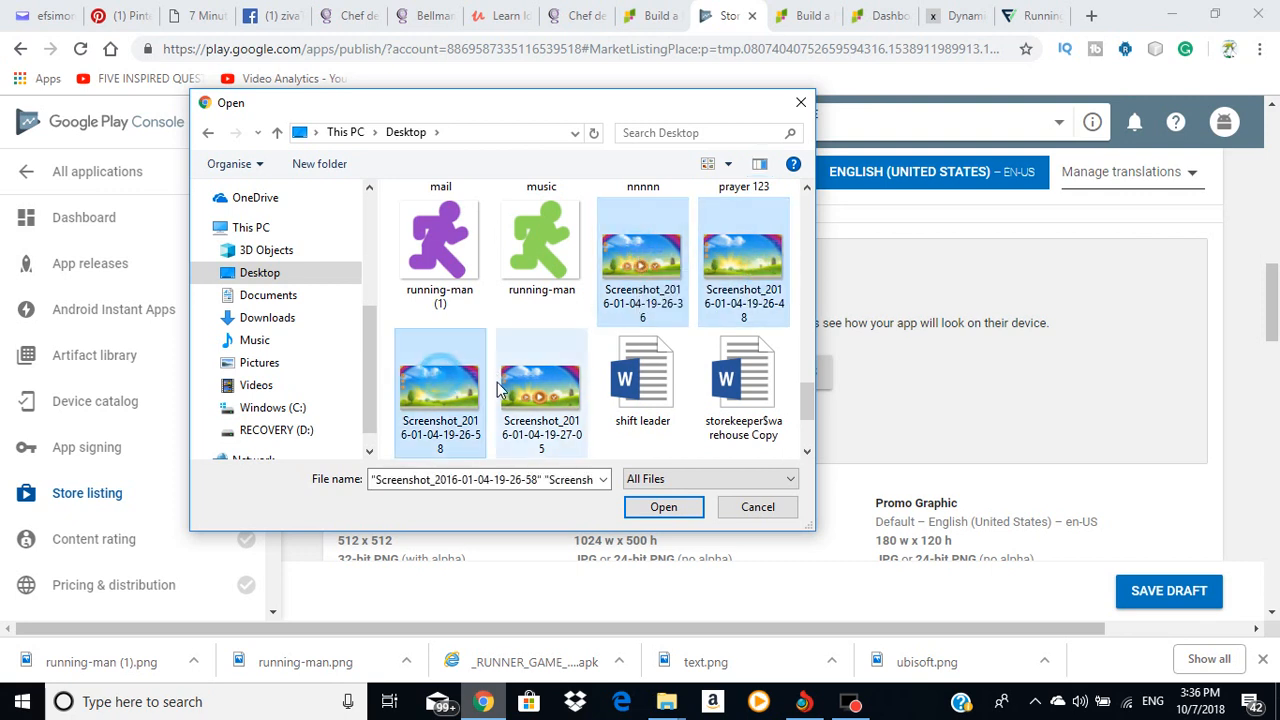
{"action": "left_click", "coordinate": [517, 388], "text": "ctrl"}
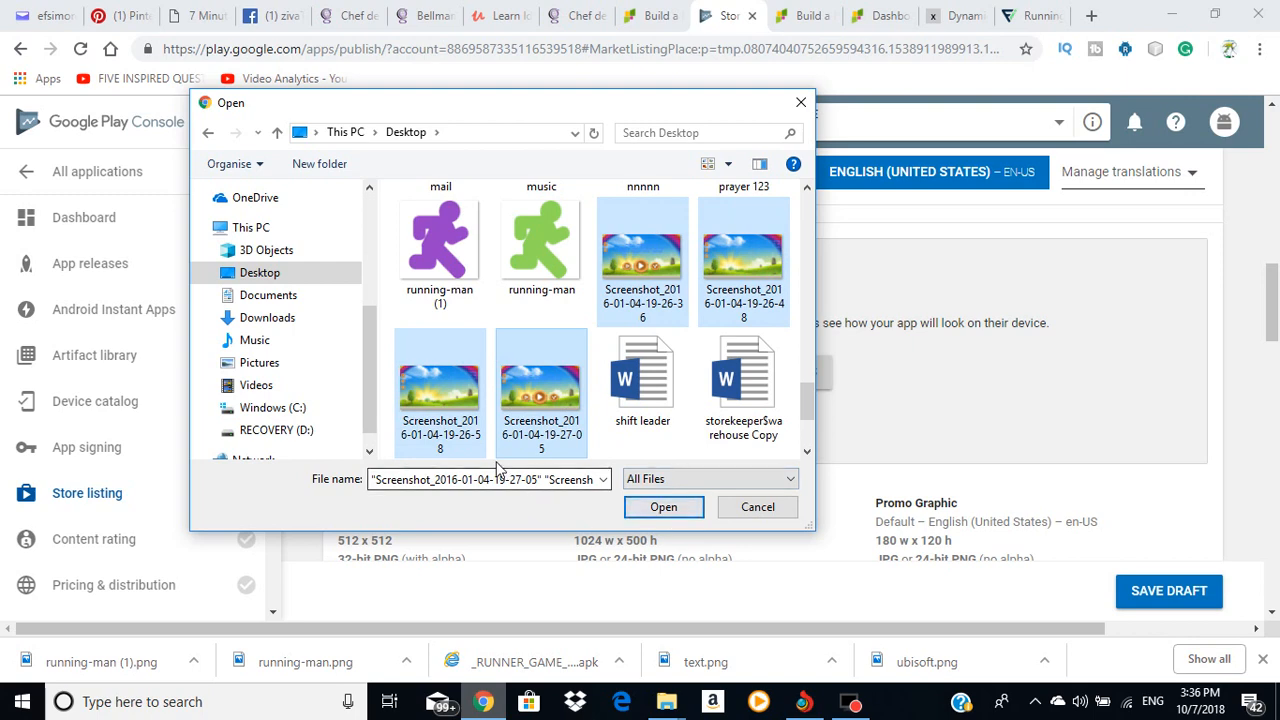
{"action": "left_click", "coordinate": [663, 508]}
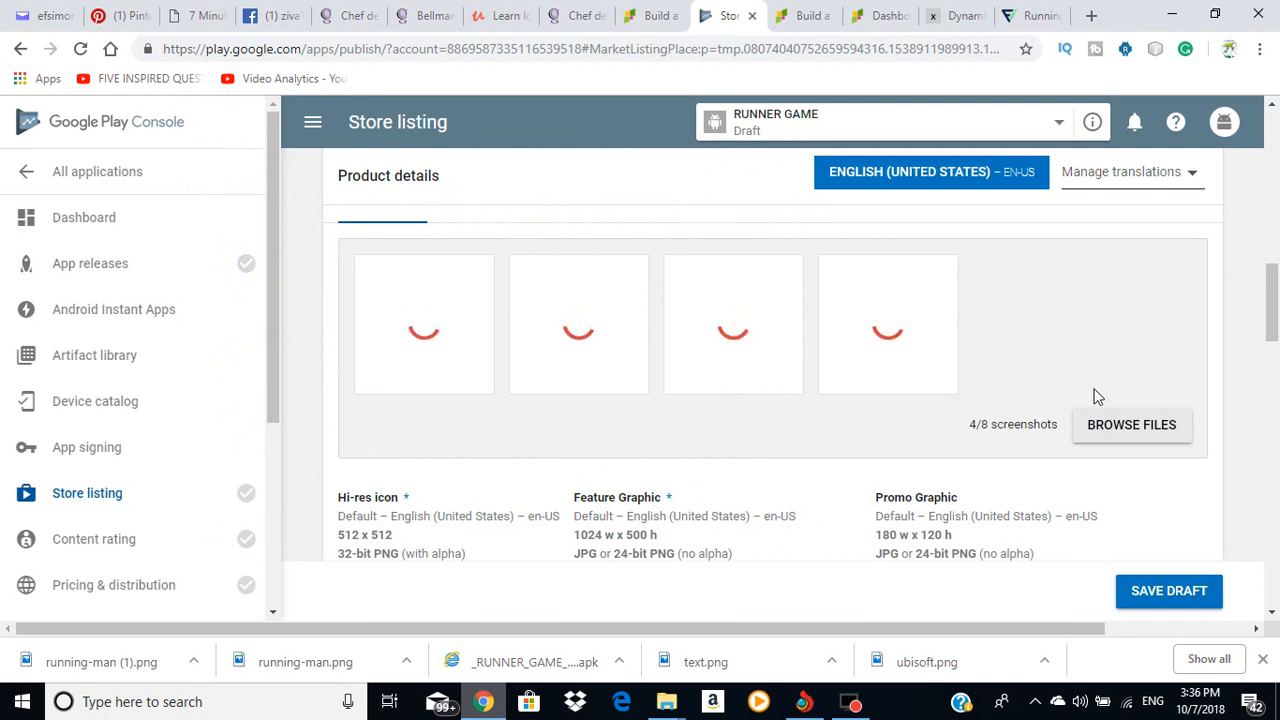
Step: Upload four more Screenshot_2016 images, bringing phone screenshots to 8/8
{"action": "left_click", "coordinate": [1123, 428]}
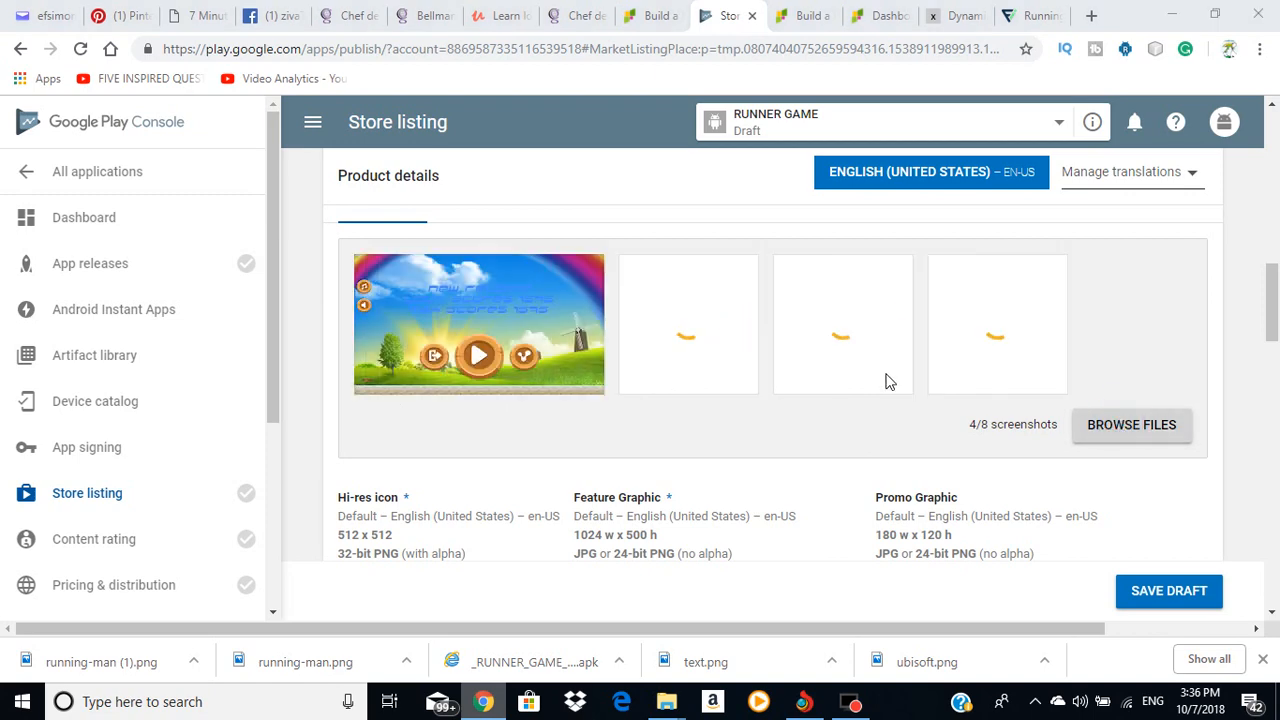
{"action": "scroll", "coordinate": [716, 356], "scroll_direction": "down", "scroll_amount": 1}
{"action": "scroll", "coordinate": [716, 356], "scroll_direction": "down", "scroll_amount": 10}
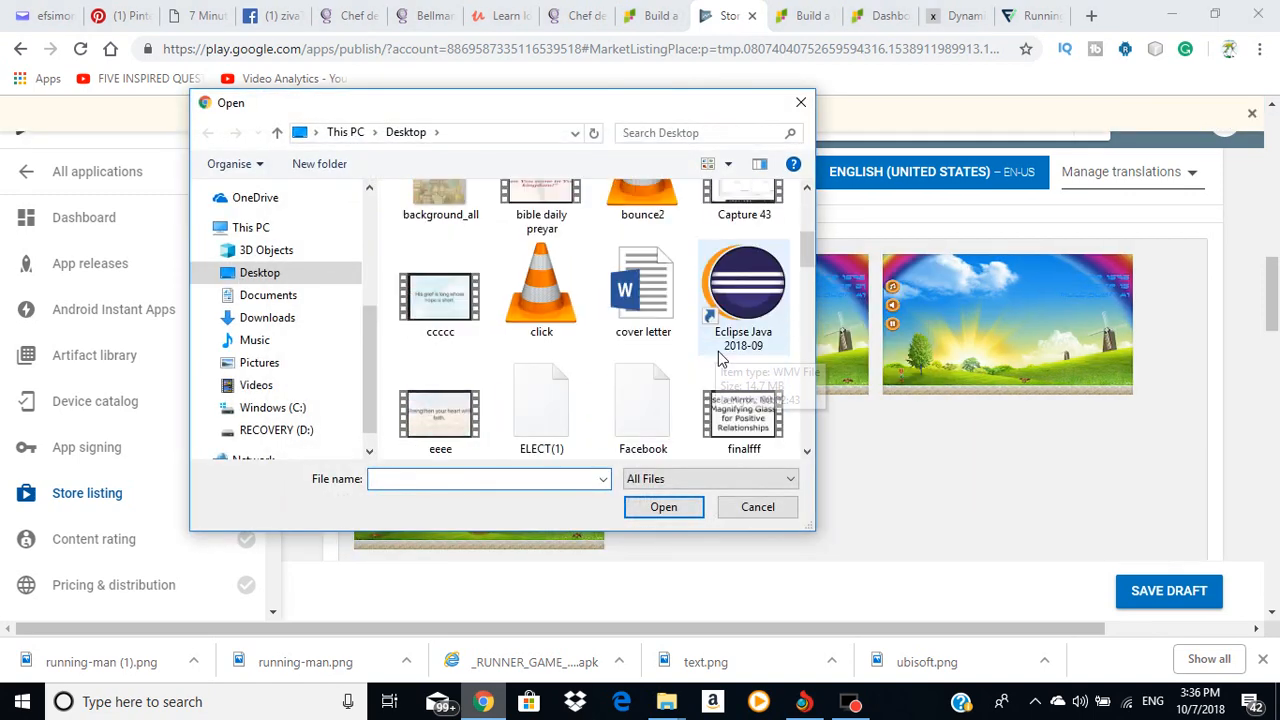
{"action": "scroll", "coordinate": [726, 362], "scroll_direction": "down", "scroll_amount": 10}
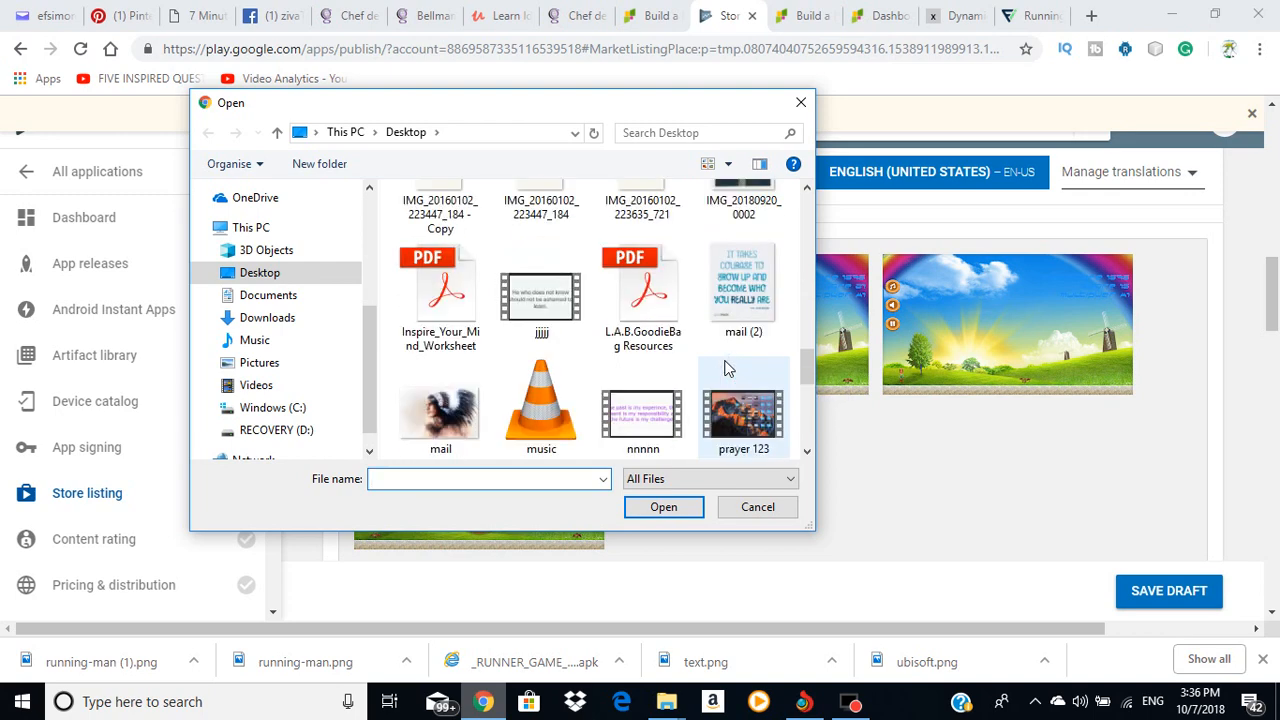
{"action": "scroll", "coordinate": [727, 366], "scroll_direction": "up", "scroll_amount": 1}
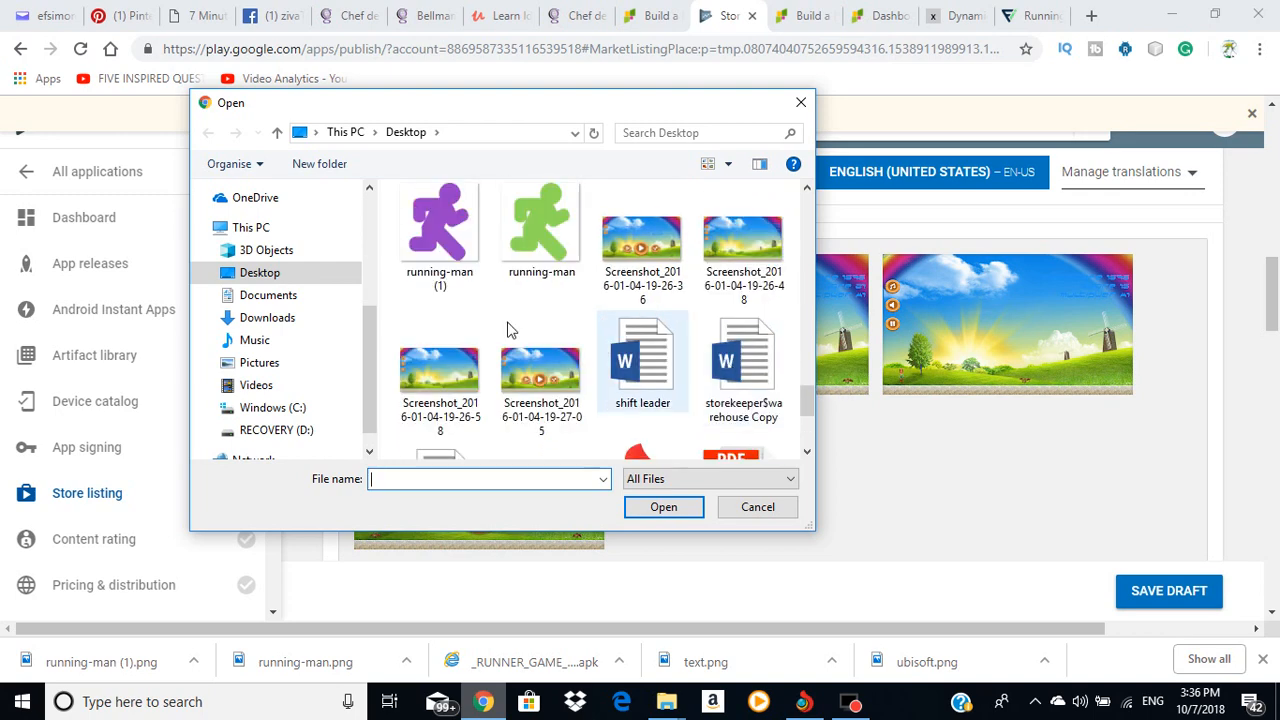
{"action": "left_click", "coordinate": [646, 254]}
{"action": "left_click", "coordinate": [742, 245], "text": "ctrl"}
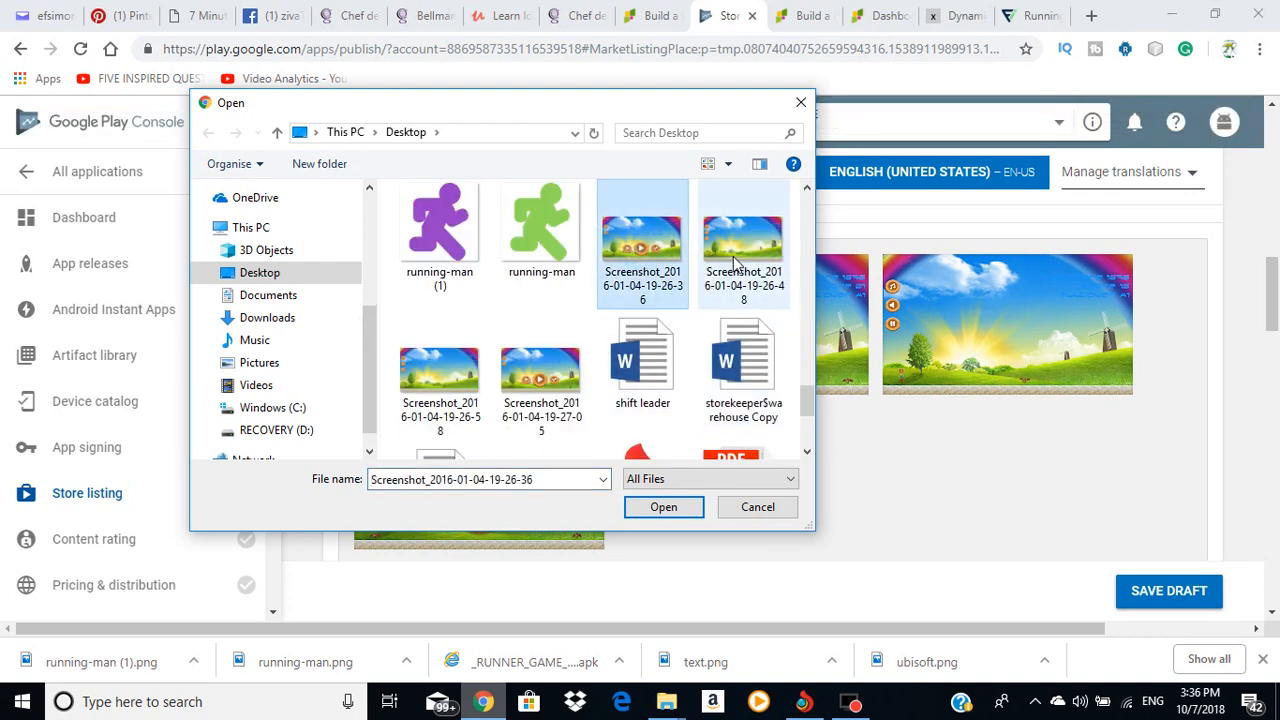
{"action": "left_click", "coordinate": [540, 375], "text": "ctrl"}
{"action": "left_click", "coordinate": [436, 372], "text": "ctrl"}
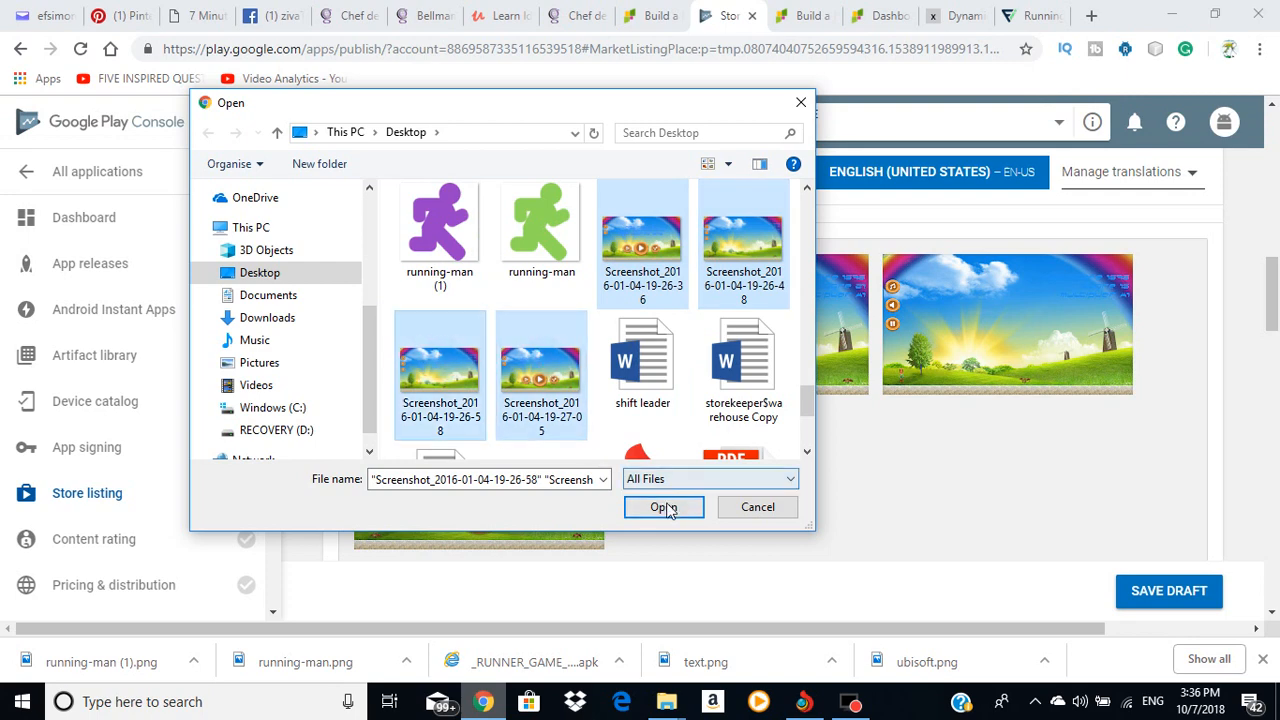
{"action": "left_click", "coordinate": [663, 507]}
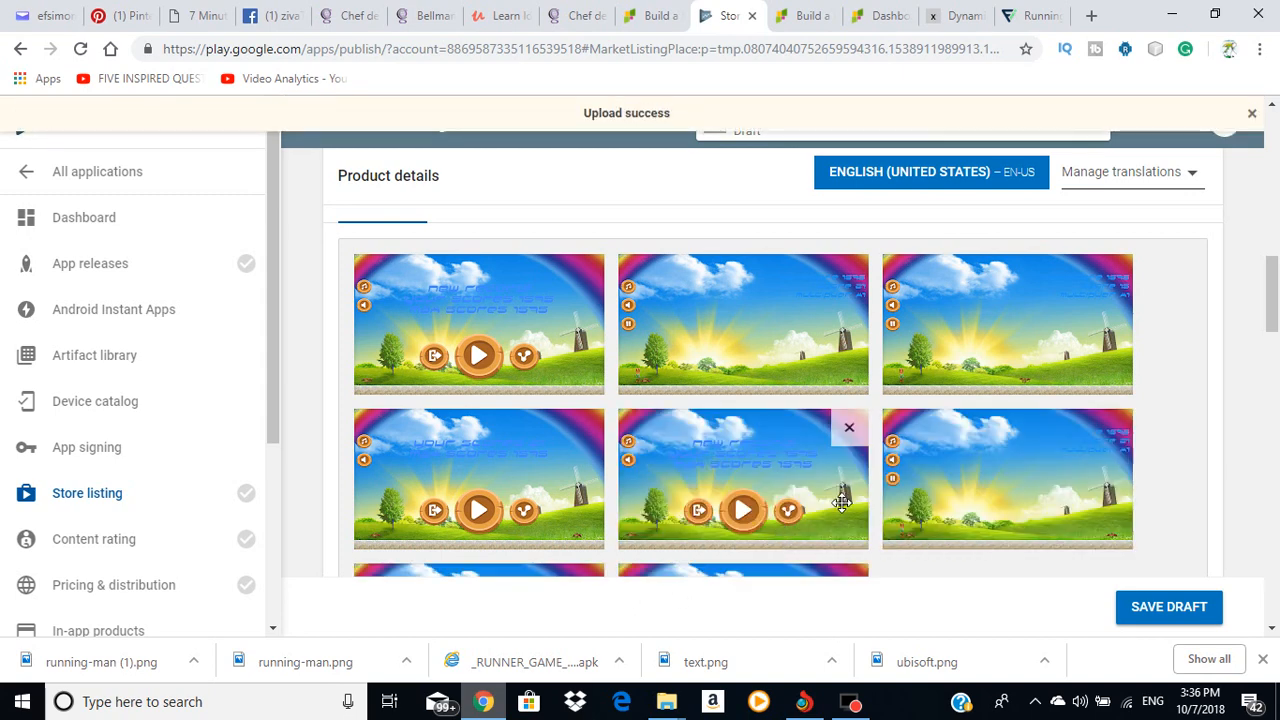
{"action": "scroll", "coordinate": [851, 511], "scroll_direction": "down", "scroll_amount": 3}
{"action": "scroll", "coordinate": [856, 516], "scroll_direction": "up", "scroll_amount": 3}
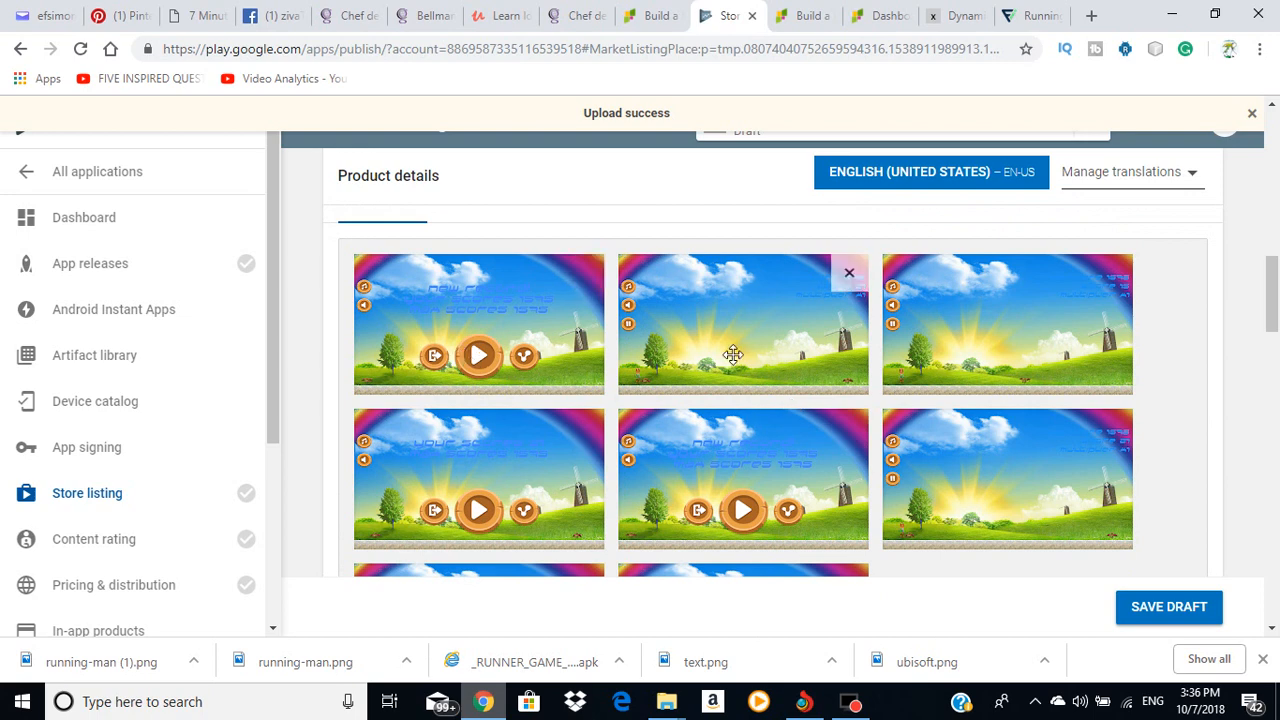
{"action": "scroll", "coordinate": [460, 480], "scroll_direction": "down", "scroll_amount": 5}
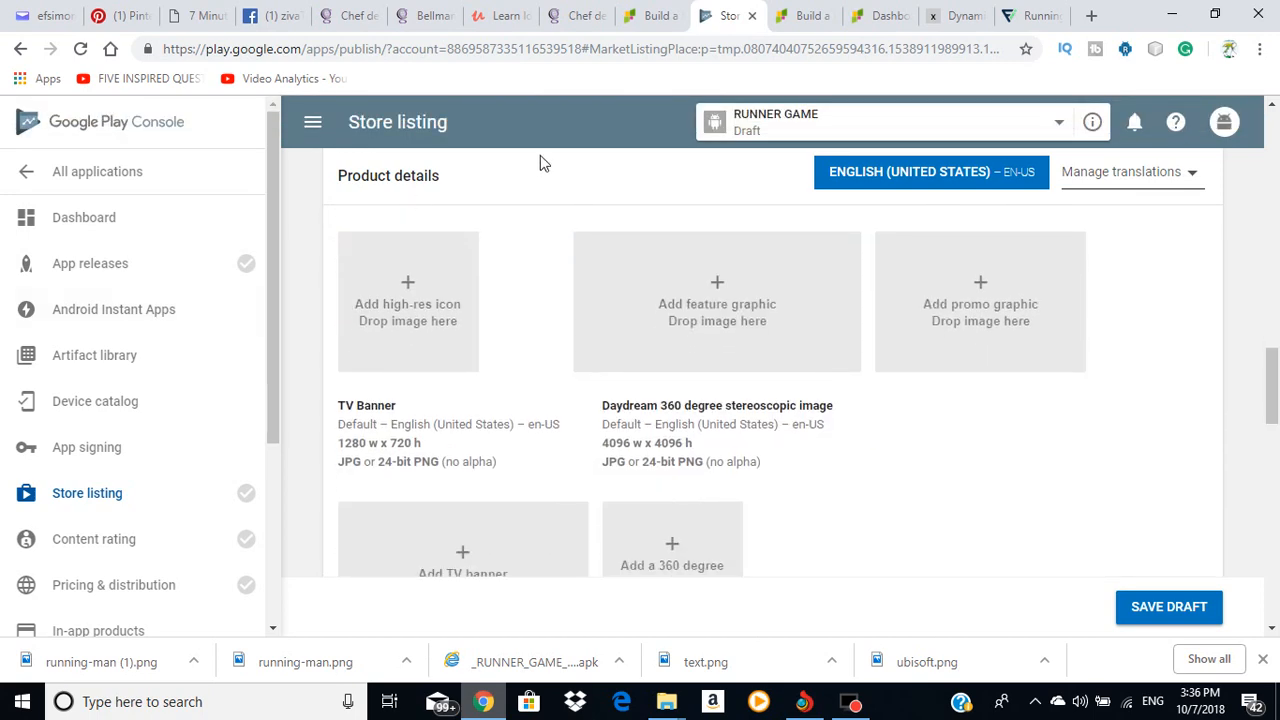
{"action": "scroll", "coordinate": [437, 277], "scroll_direction": "down", "scroll_amount": 1}
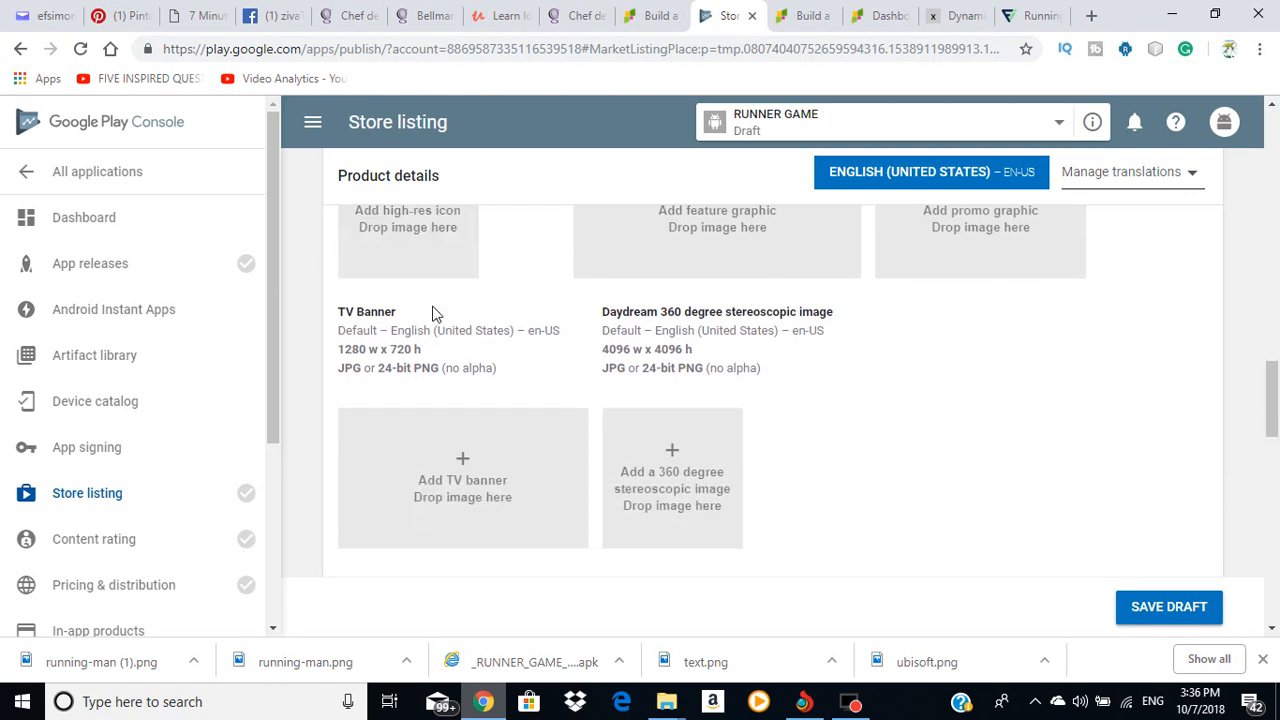
{"action": "scroll", "coordinate": [330, 328], "scroll_direction": "up", "scroll_amount": 2}
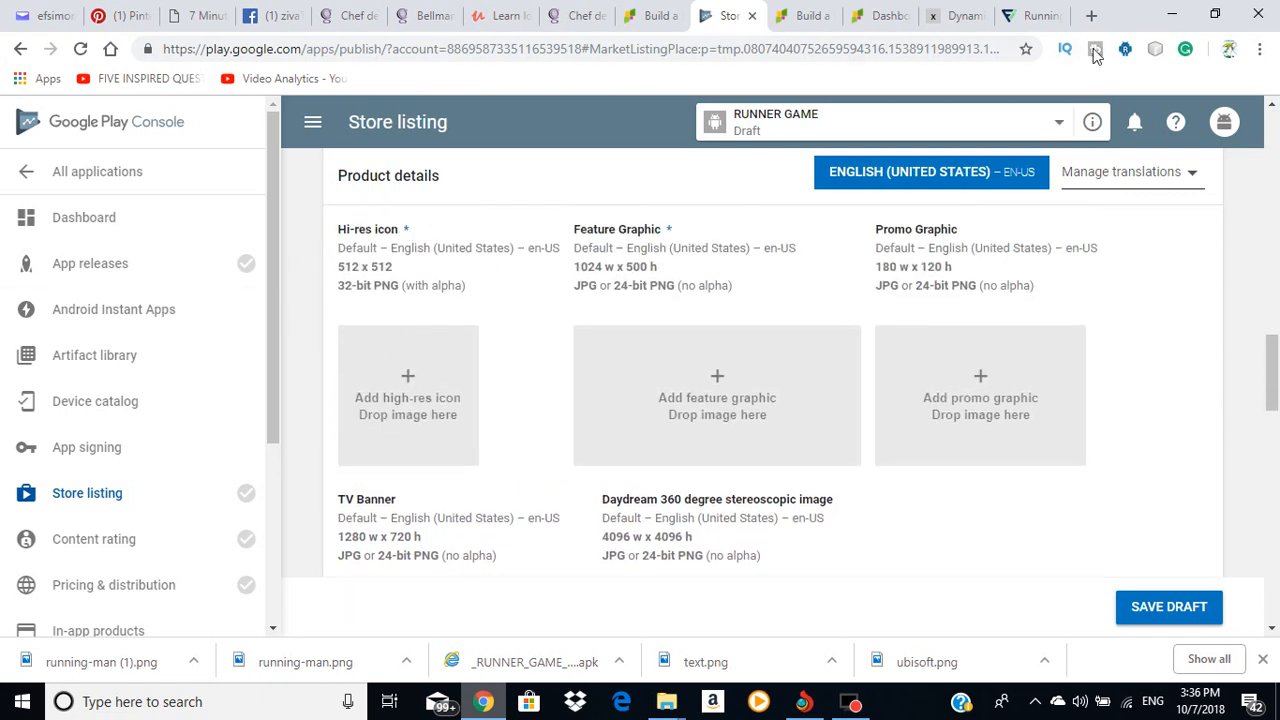
Step: Check the Flaticon Running Man free icon page, then return to the store listing
{"action": "left_click", "coordinate": [945, 16]}
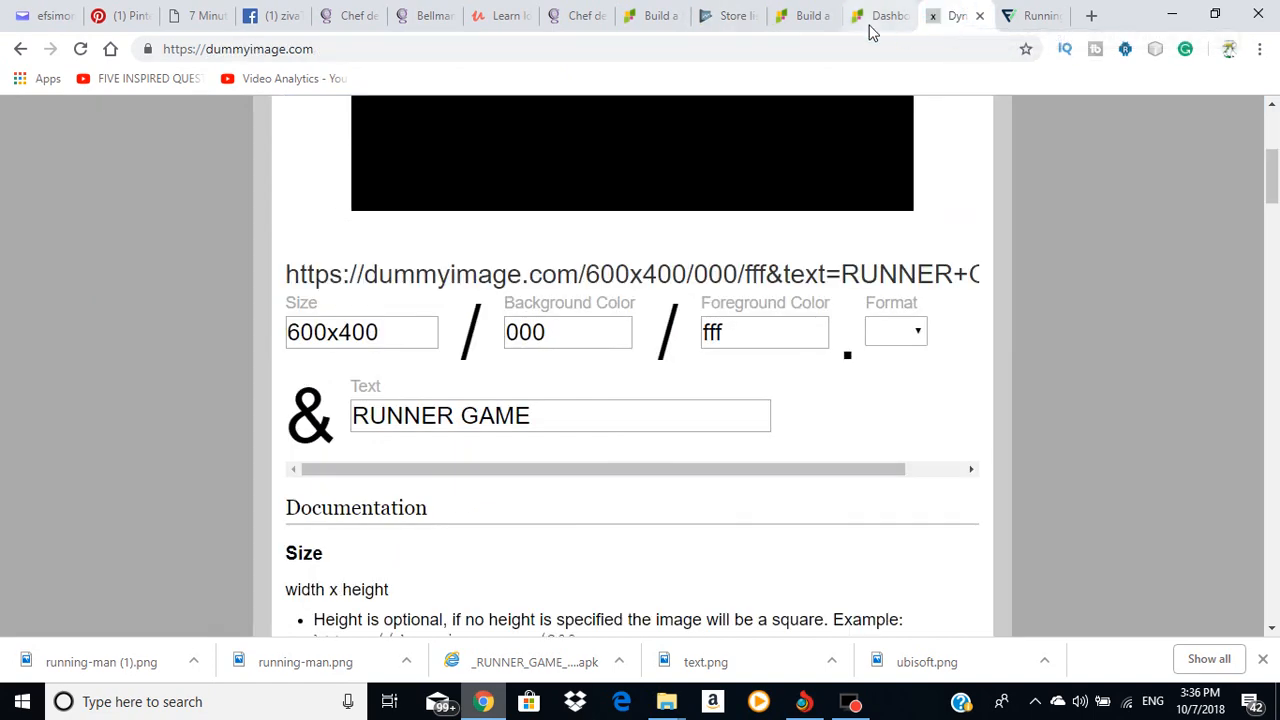
{"action": "left_click", "coordinate": [1033, 17]}
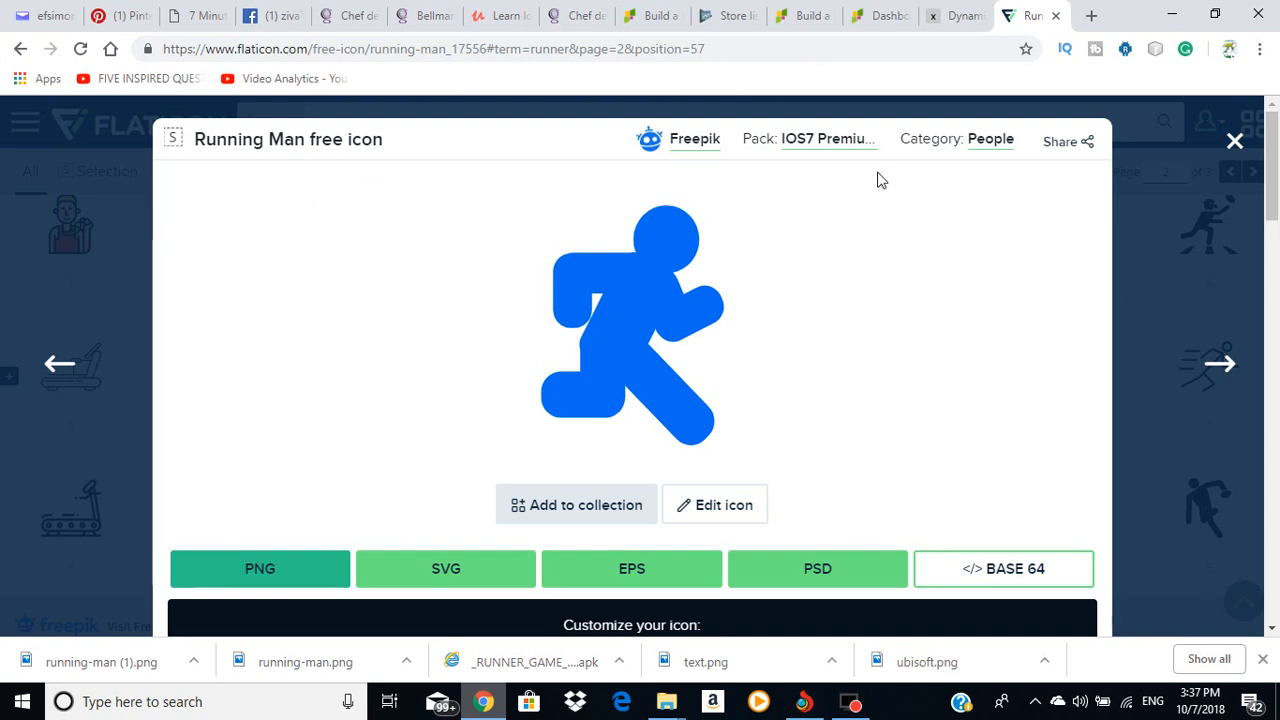
{"action": "left_click", "coordinate": [730, 15]}
Step: Try the green running-man image as the hi-res icon, then remove it as invalid
{"action": "left_click", "coordinate": [420, 398]}
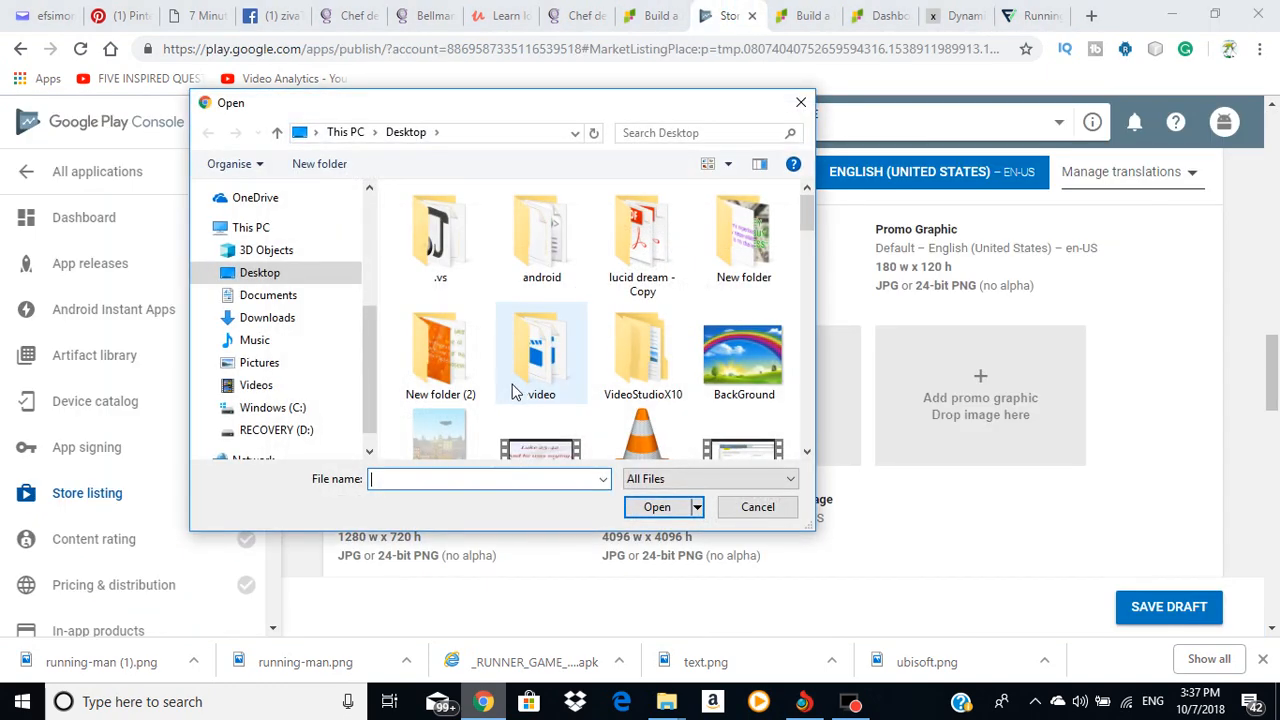
{"action": "scroll", "coordinate": [625, 360], "scroll_direction": "down", "scroll_amount": 8}
{"action": "scroll", "coordinate": [635, 373], "scroll_direction": "down", "scroll_amount": 10}
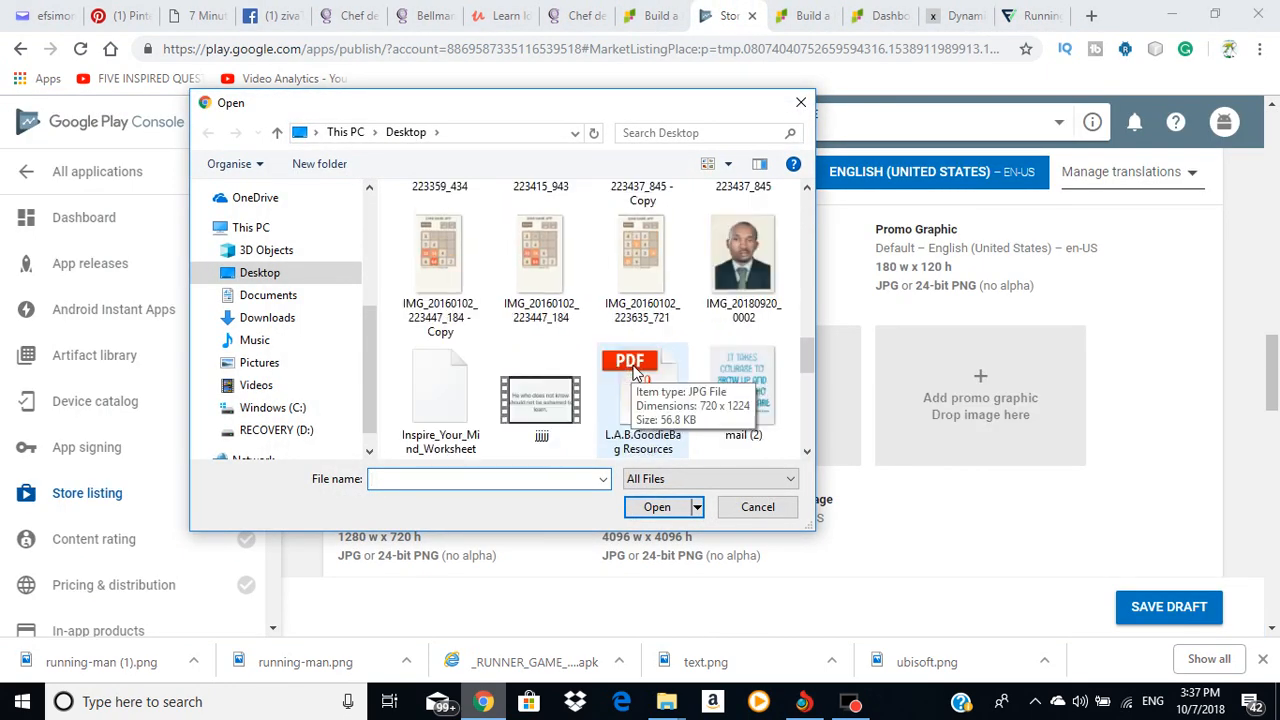
{"action": "scroll", "coordinate": [640, 373], "scroll_direction": "up", "scroll_amount": 8}
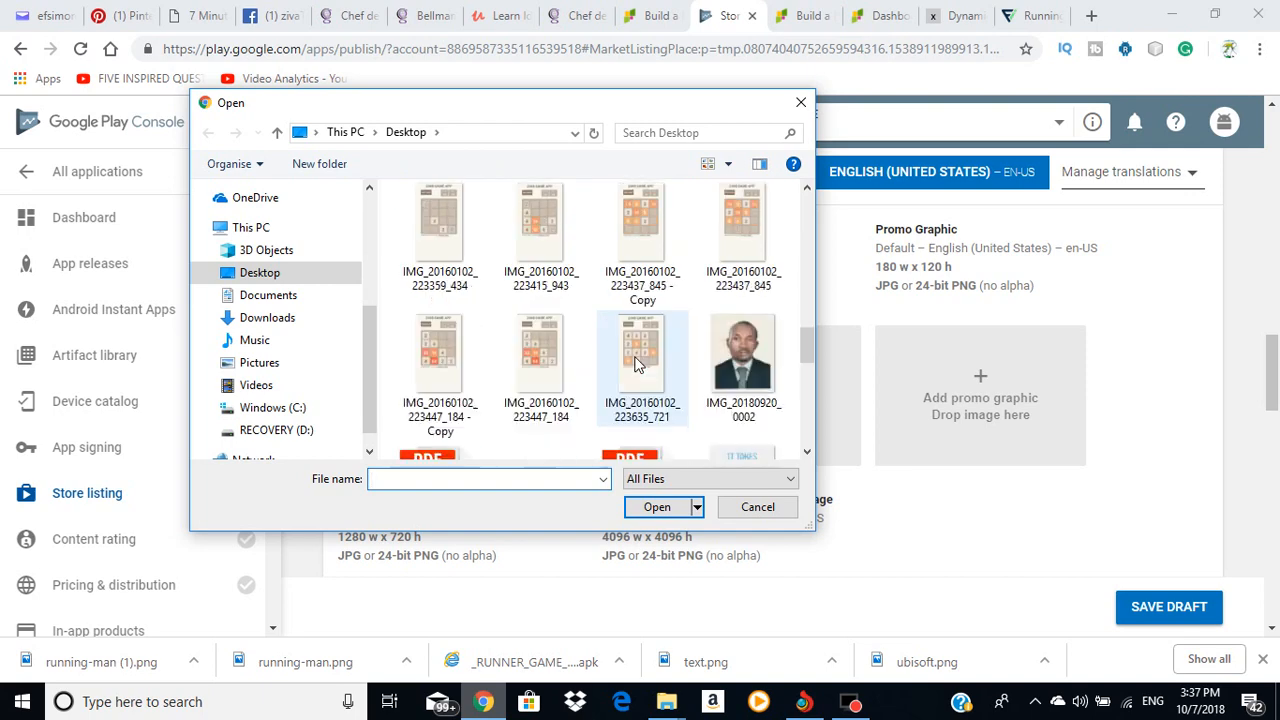
{"action": "scroll", "coordinate": [654, 366], "scroll_direction": "down", "scroll_amount": 5}
{"action": "left_click", "coordinate": [561, 256]}
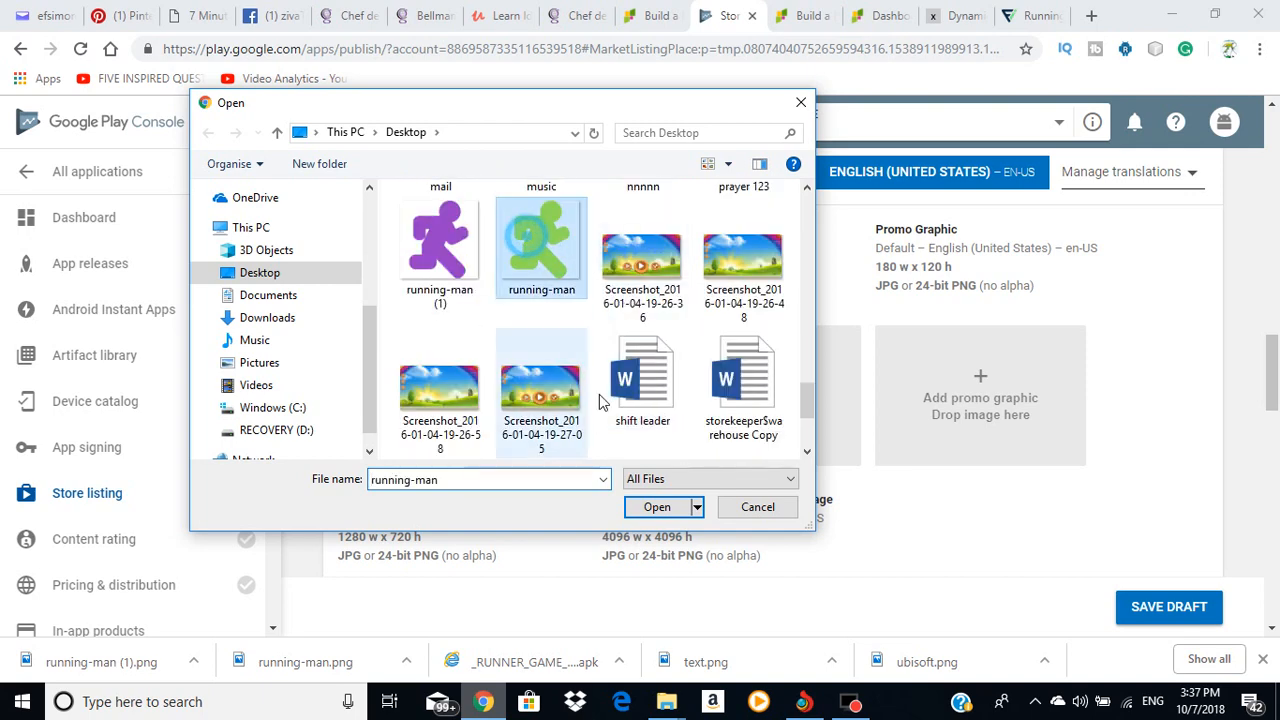
{"action": "left_click", "coordinate": [657, 507]}
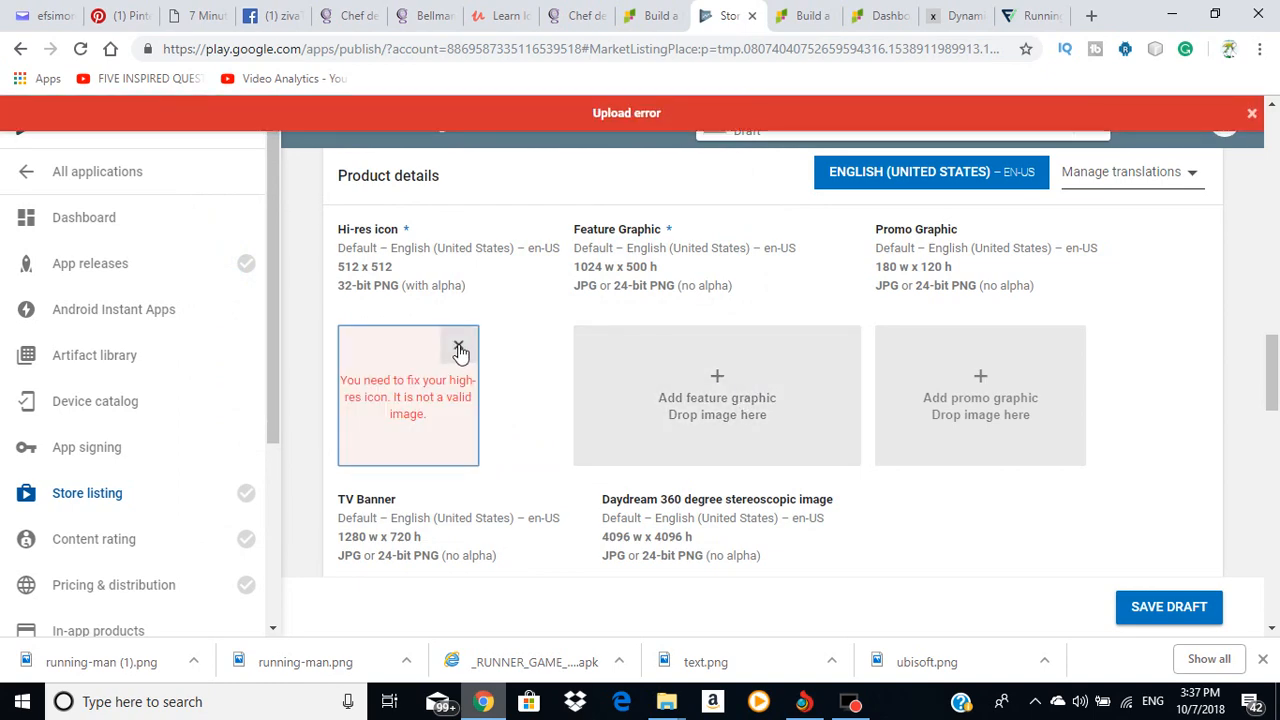
{"action": "left_click", "coordinate": [459, 349]}
Step: Try running-man (1) as the hi-res icon and clear it after rejection
{"action": "left_click", "coordinate": [414, 374]}
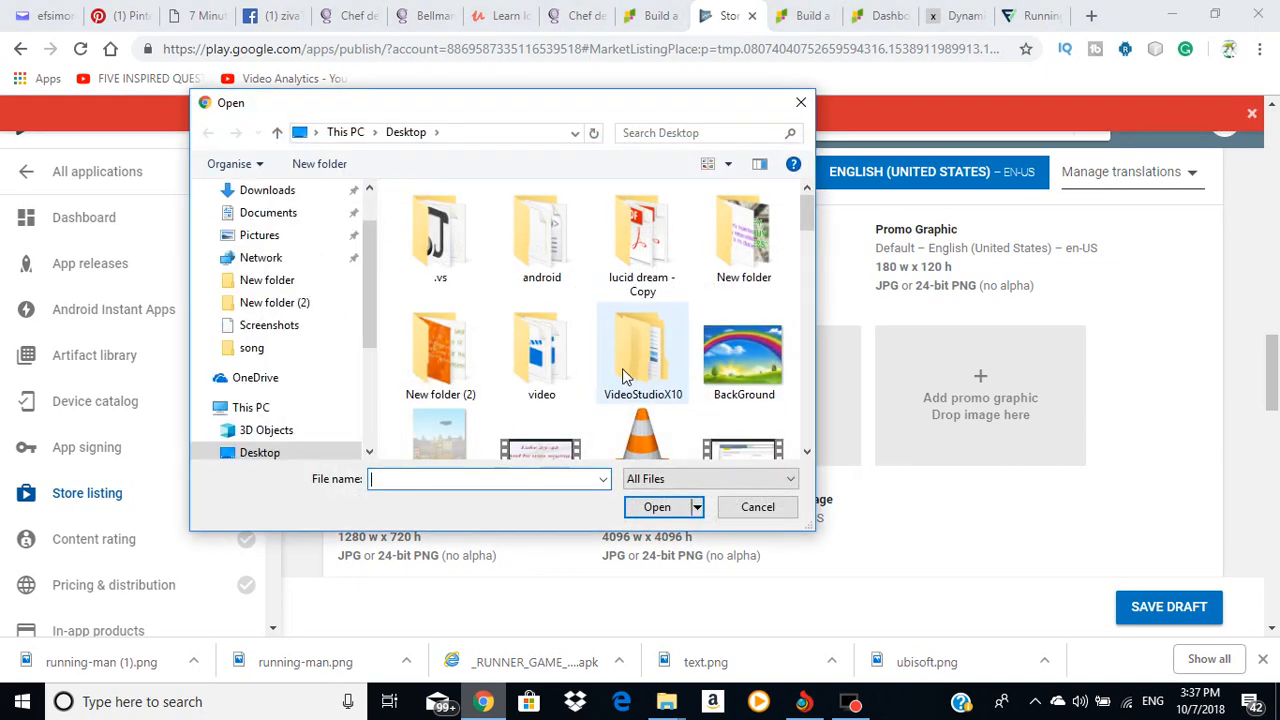
{"action": "scroll", "coordinate": [622, 375], "scroll_direction": "down", "scroll_amount": 15}
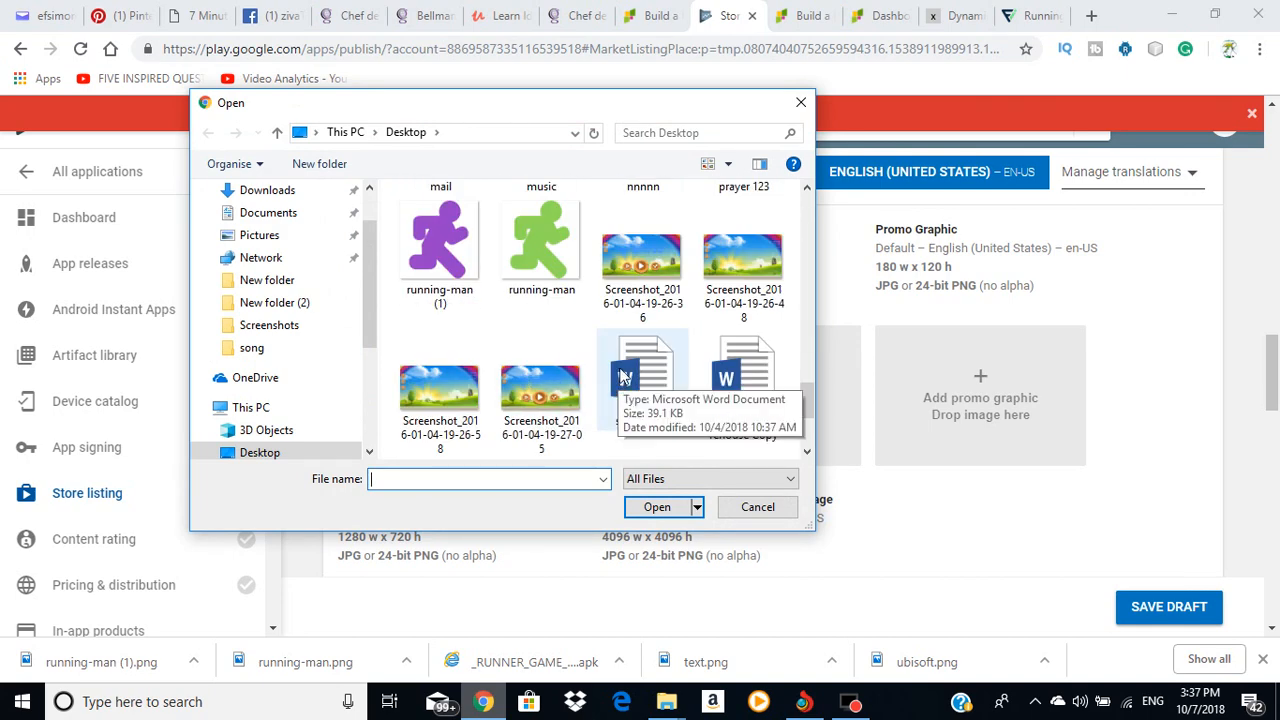
{"action": "left_click", "coordinate": [440, 250]}
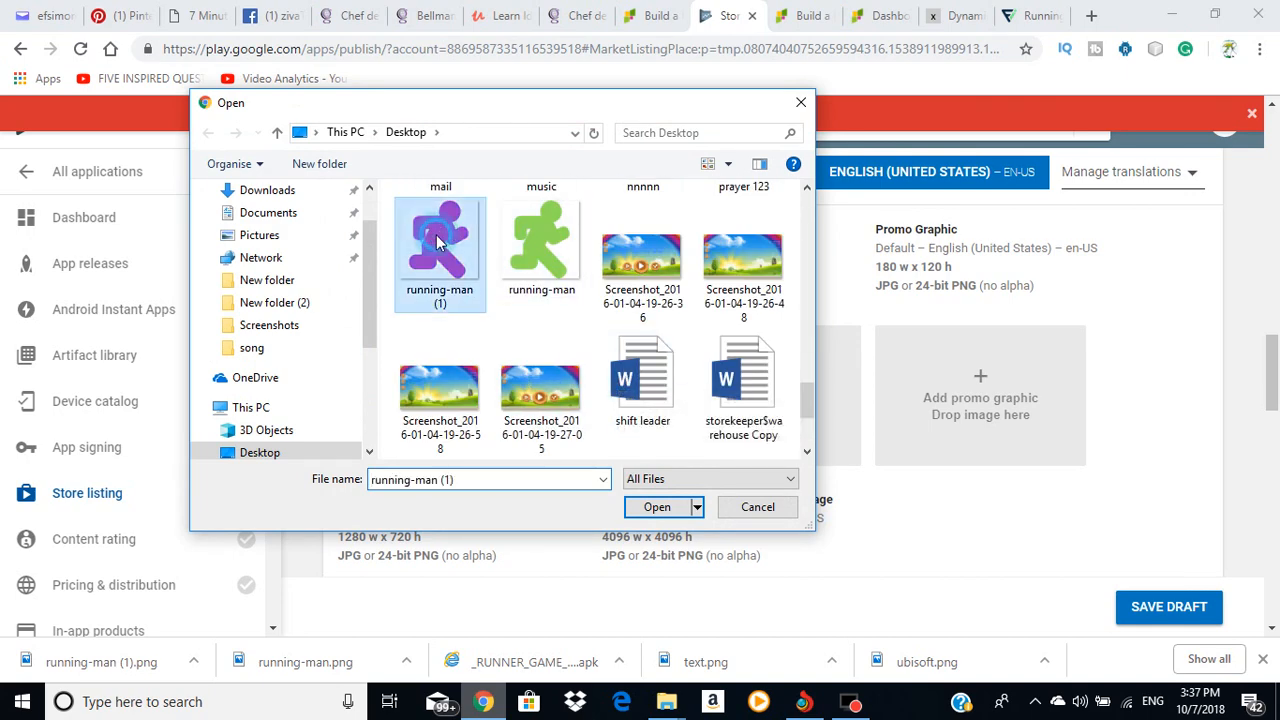
{"action": "left_click", "coordinate": [657, 508]}
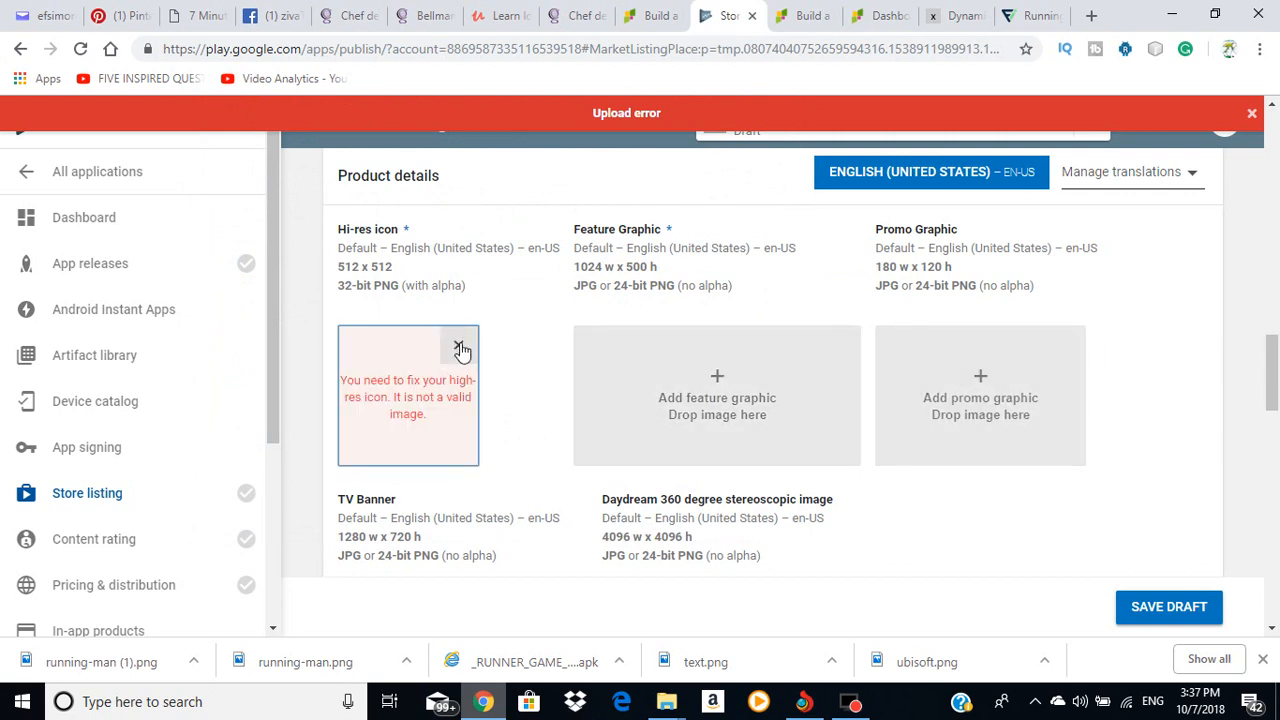
{"action": "left_click", "coordinate": [459, 348]}
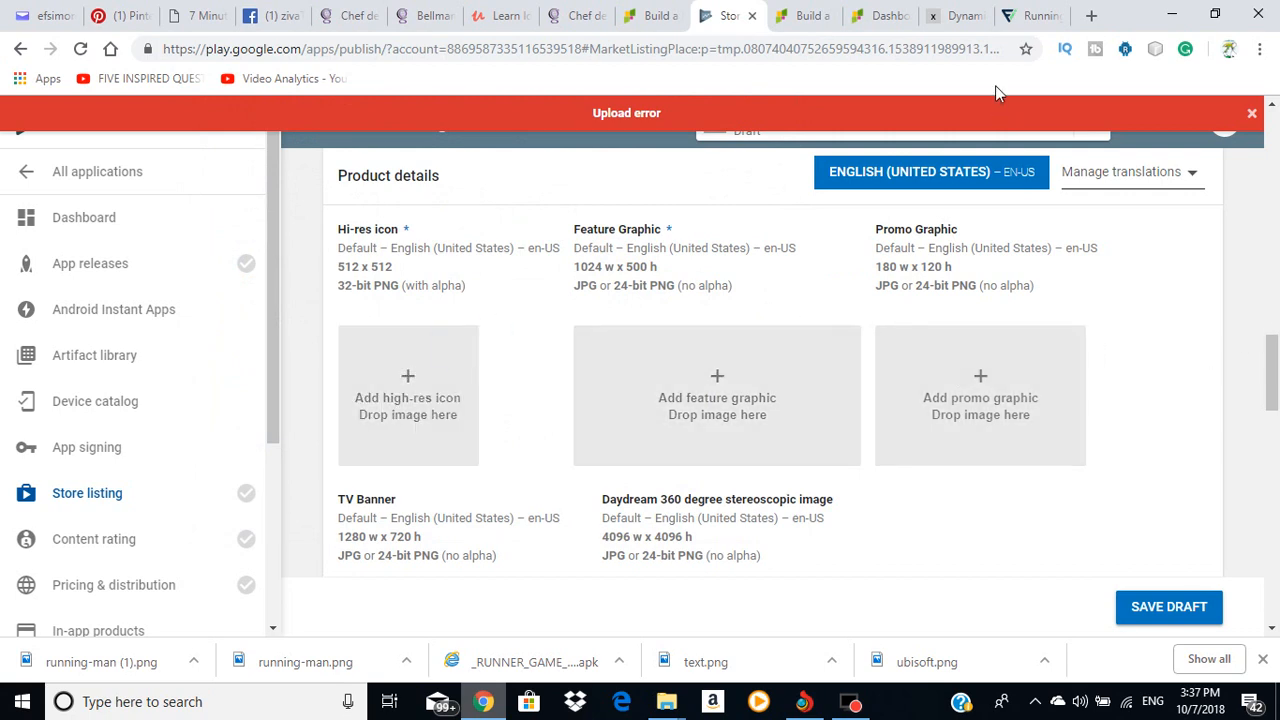
Step: Recolour the Flaticon Running Man icon black and download it as a 512-pixel PNG
{"action": "left_click", "coordinate": [1030, 16]}
{"action": "scroll", "coordinate": [800, 300], "scroll_direction": "down", "scroll_amount": 2}
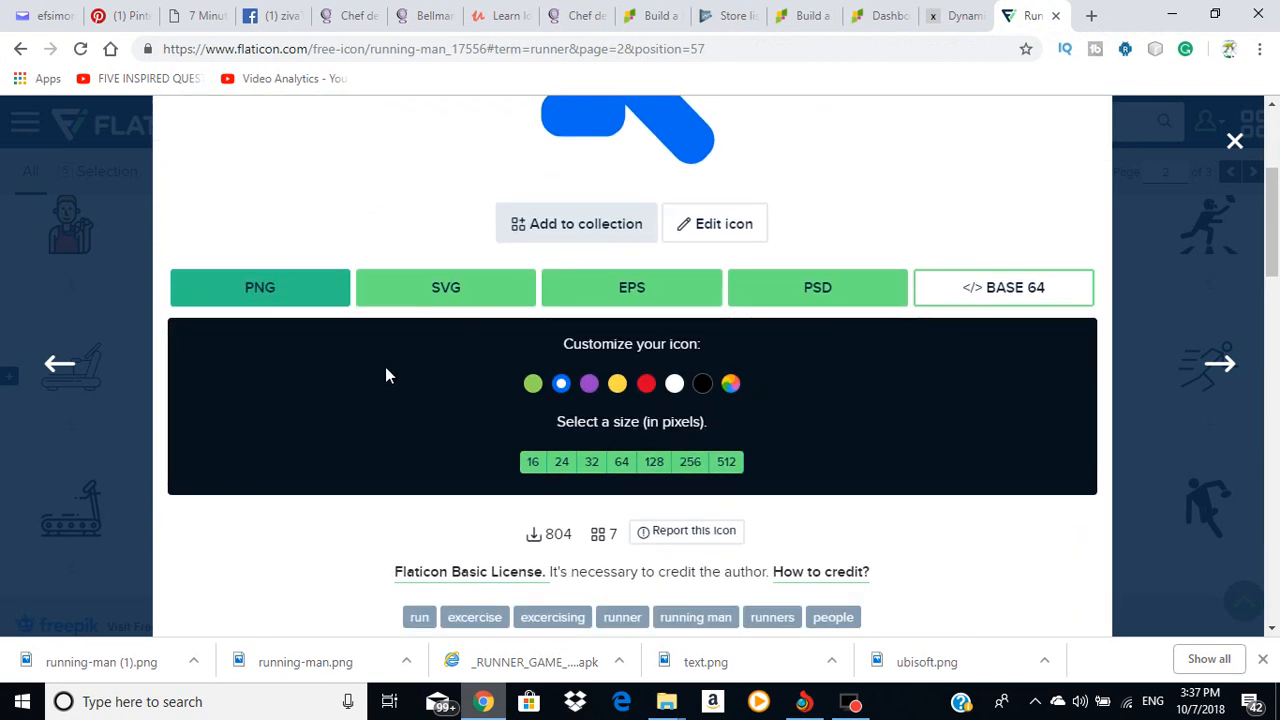
{"action": "left_click", "coordinate": [250, 296]}
{"action": "left_click", "coordinate": [977, 171]}
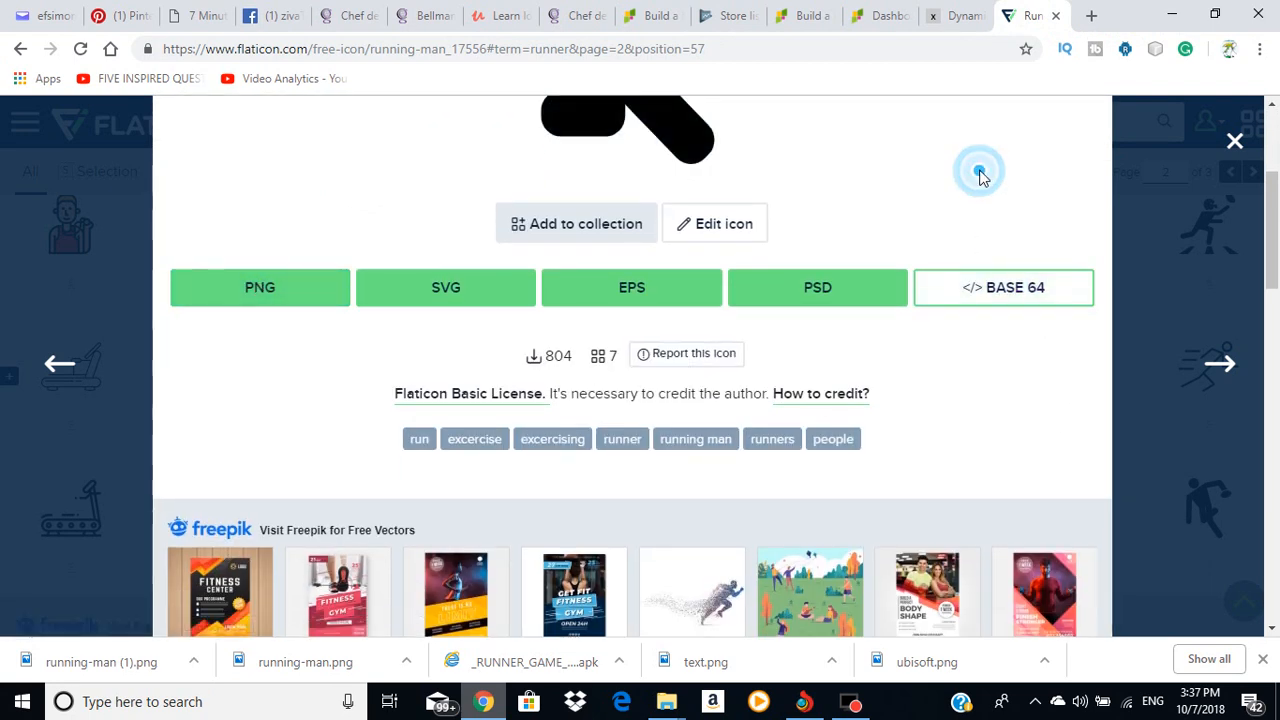
{"action": "scroll", "coordinate": [837, 383], "scroll_direction": "down", "scroll_amount": 1}
{"action": "scroll", "coordinate": [900, 360], "scroll_direction": "up", "scroll_amount": 5}
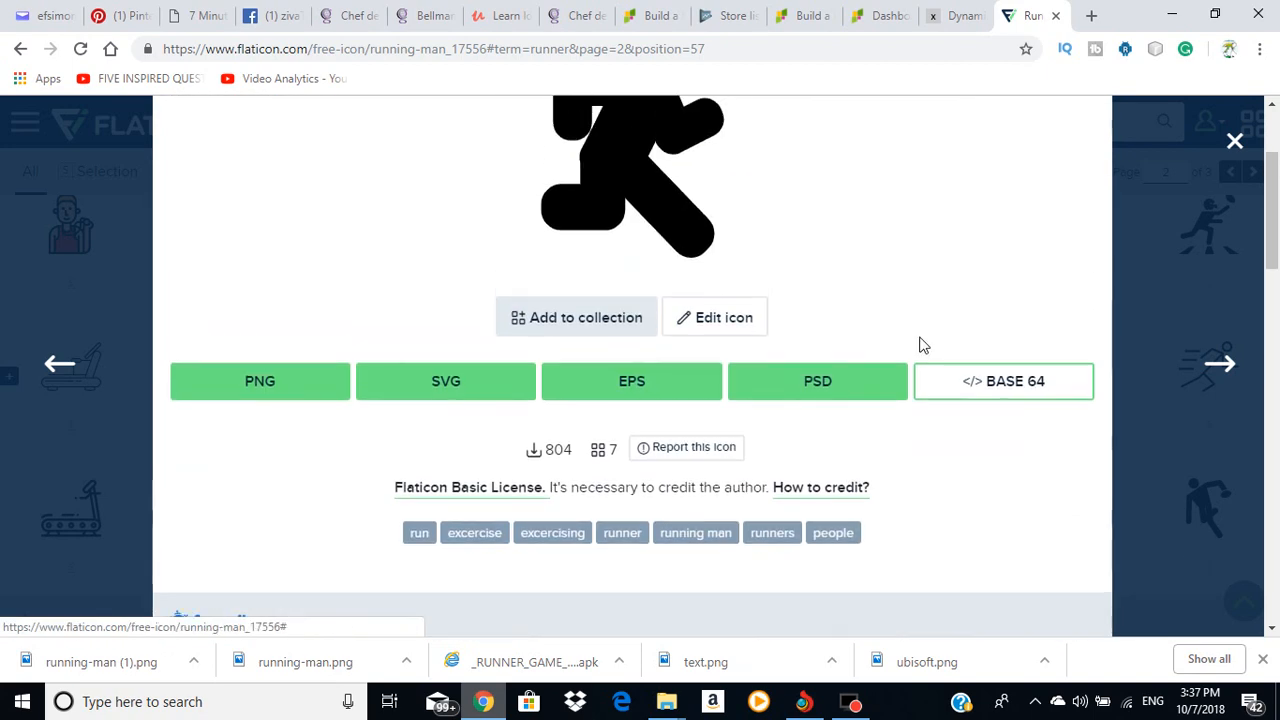
{"action": "scroll", "coordinate": [917, 334], "scroll_direction": "down", "scroll_amount": 3}
{"action": "left_click", "coordinate": [296, 390]}
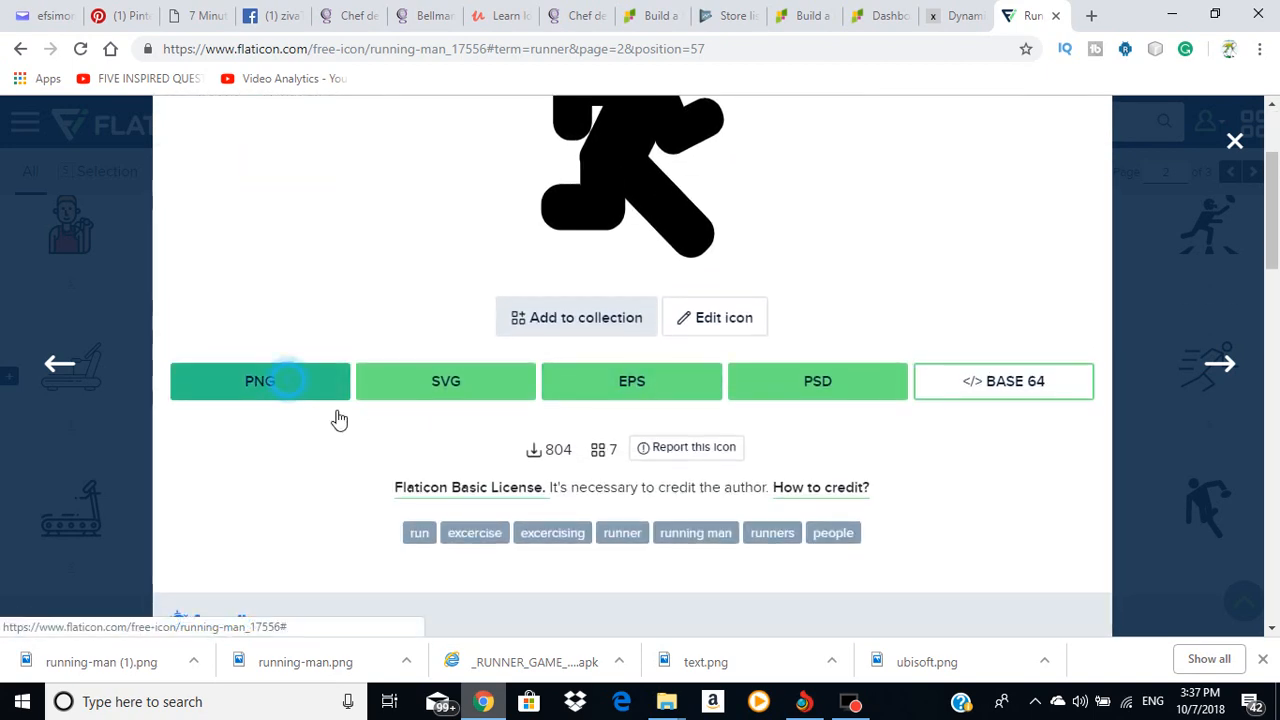
{"action": "left_click", "coordinate": [729, 557]}
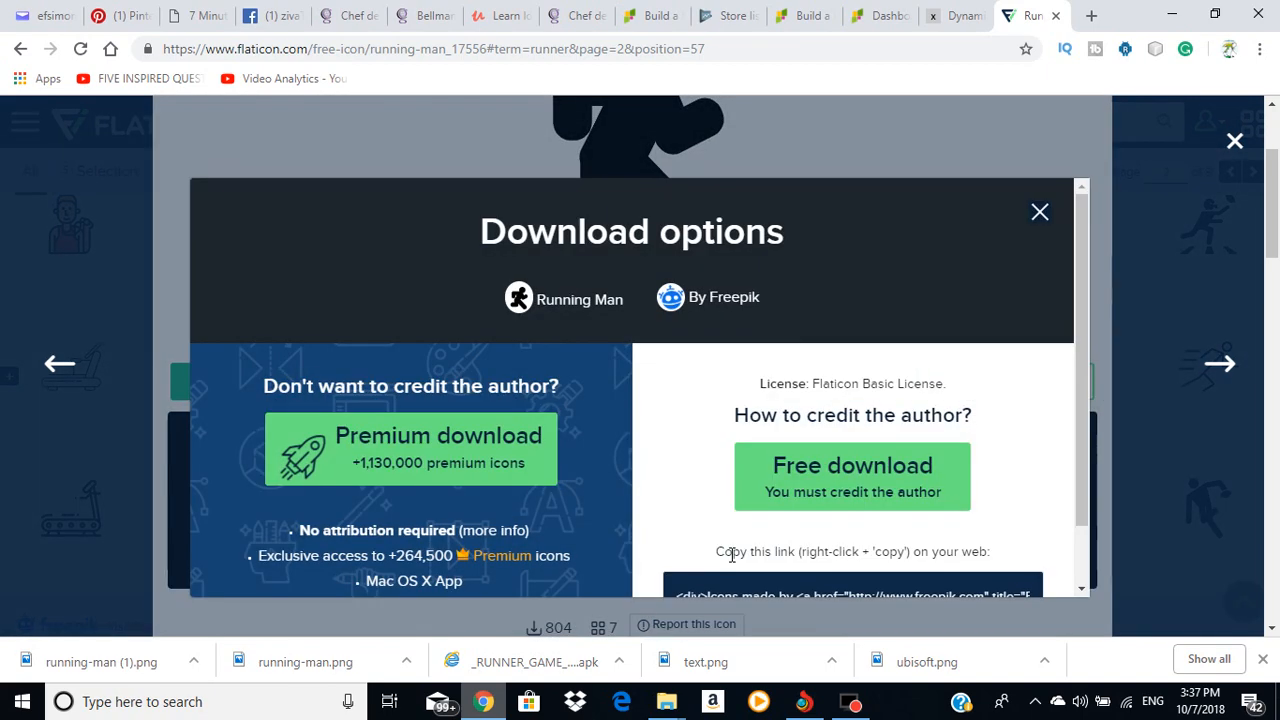
{"action": "left_click", "coordinate": [815, 482]}
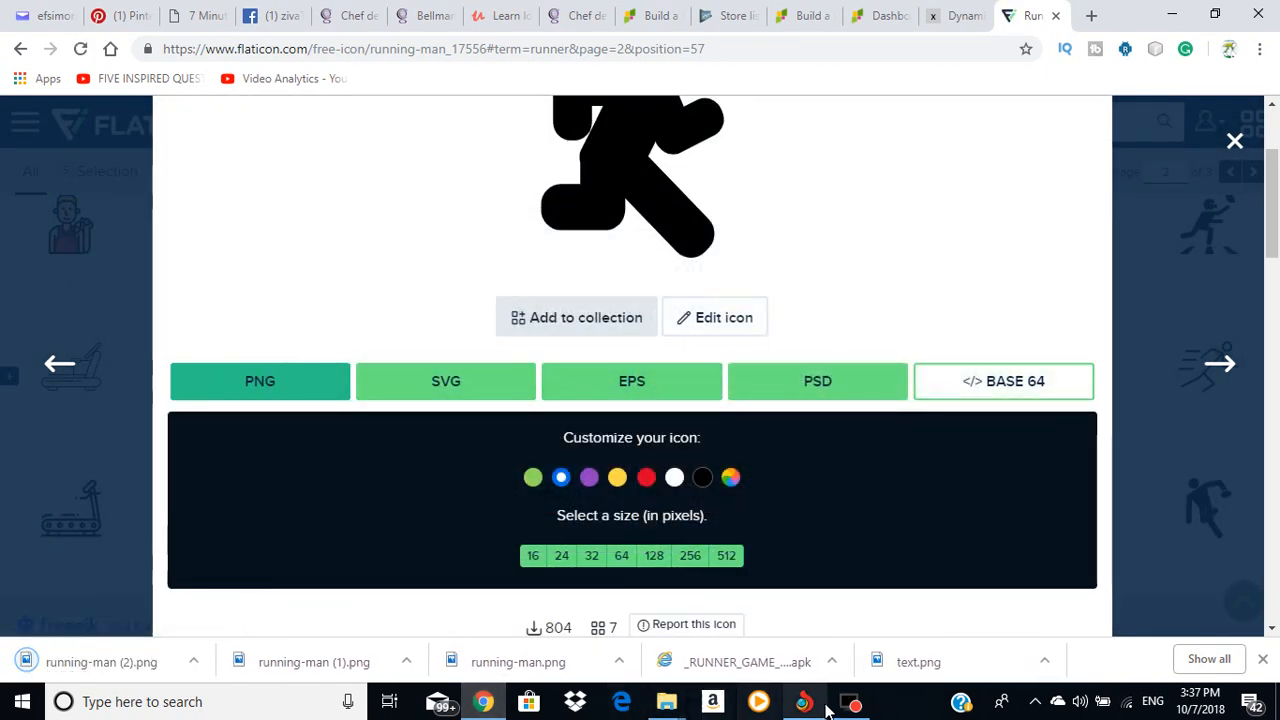
{"action": "left_click", "coordinate": [666, 706]}
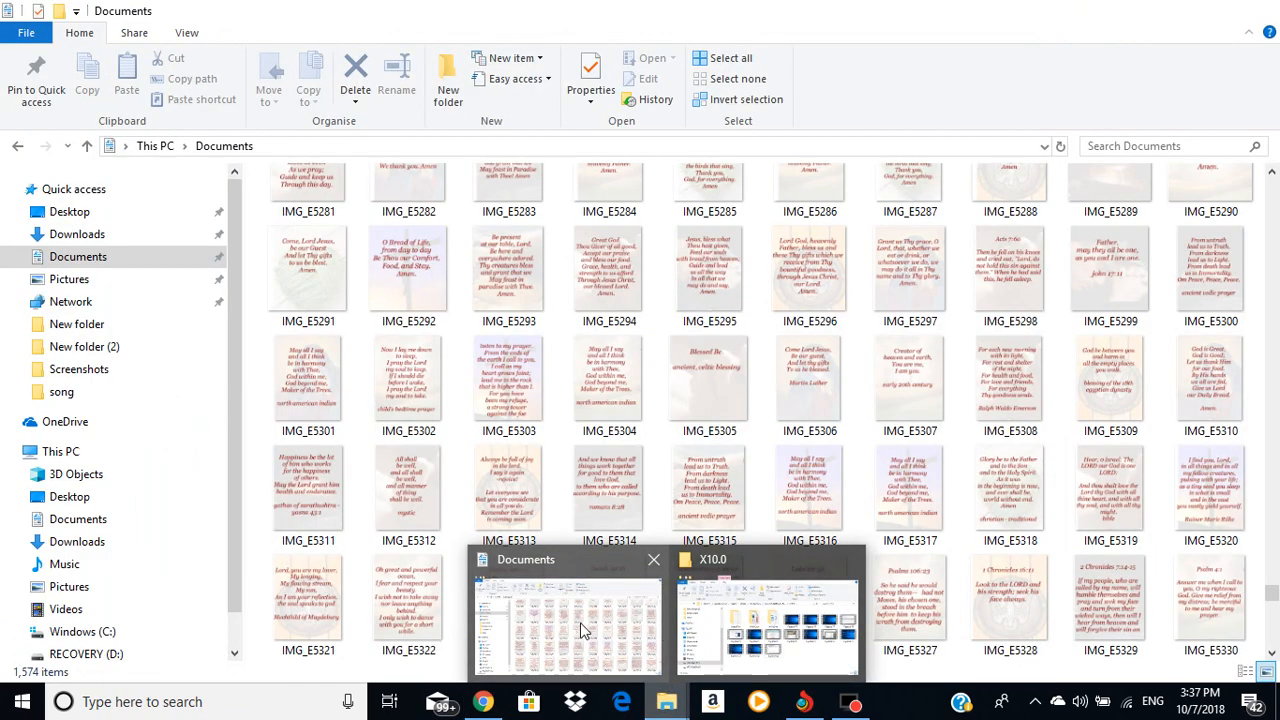
{"action": "left_click", "coordinate": [592, 625]}
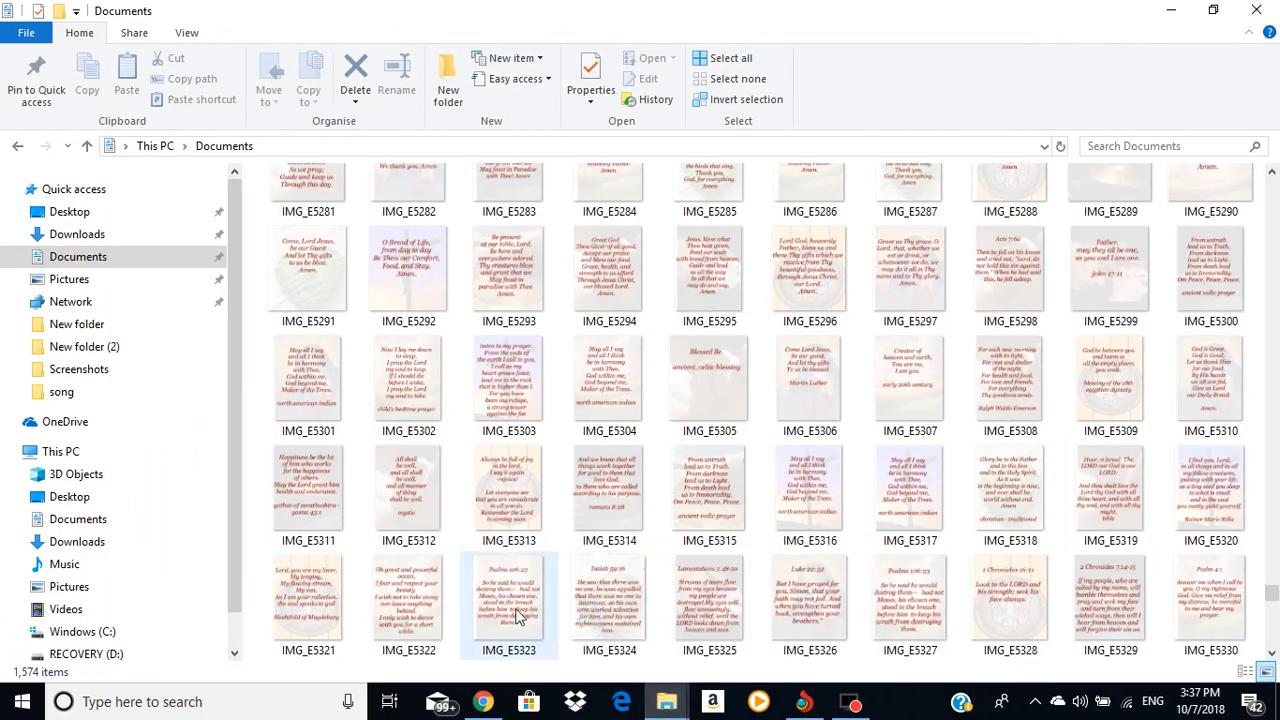
{"action": "left_click", "coordinate": [72, 234]}
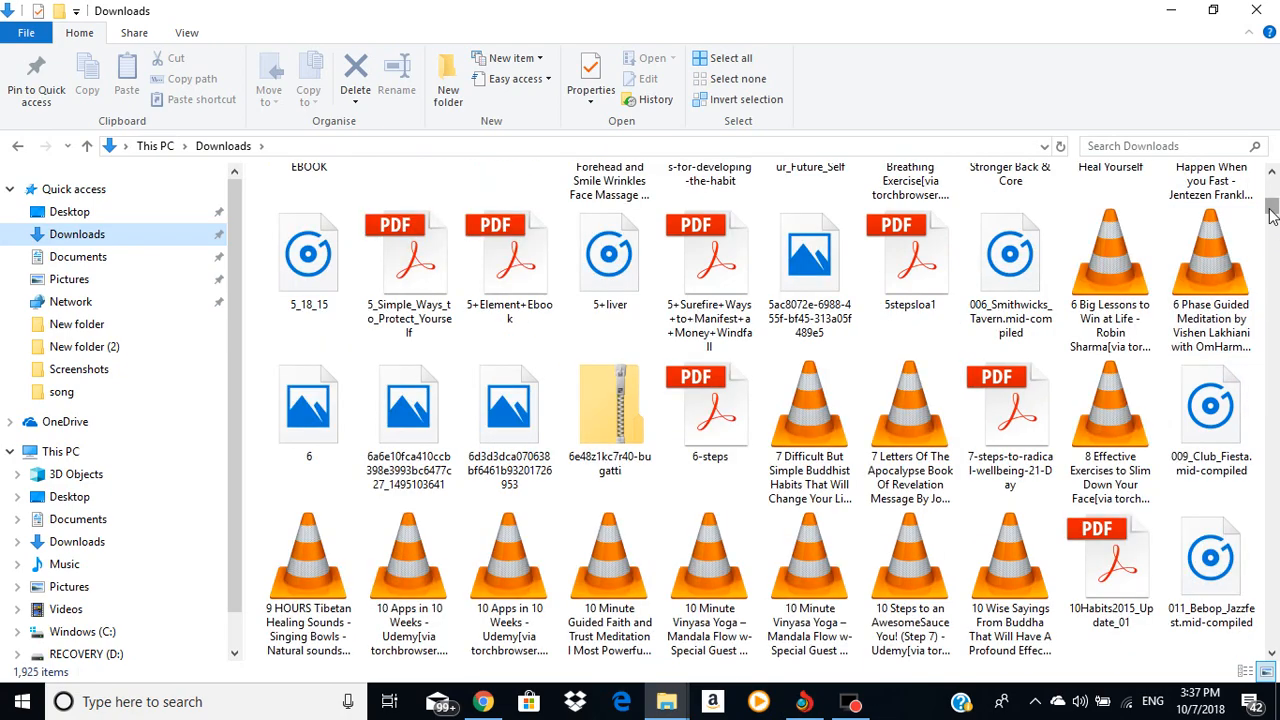
{"action": "left_click_drag", "start_coordinate": [1271, 210], "coordinate": [1273, 645]}
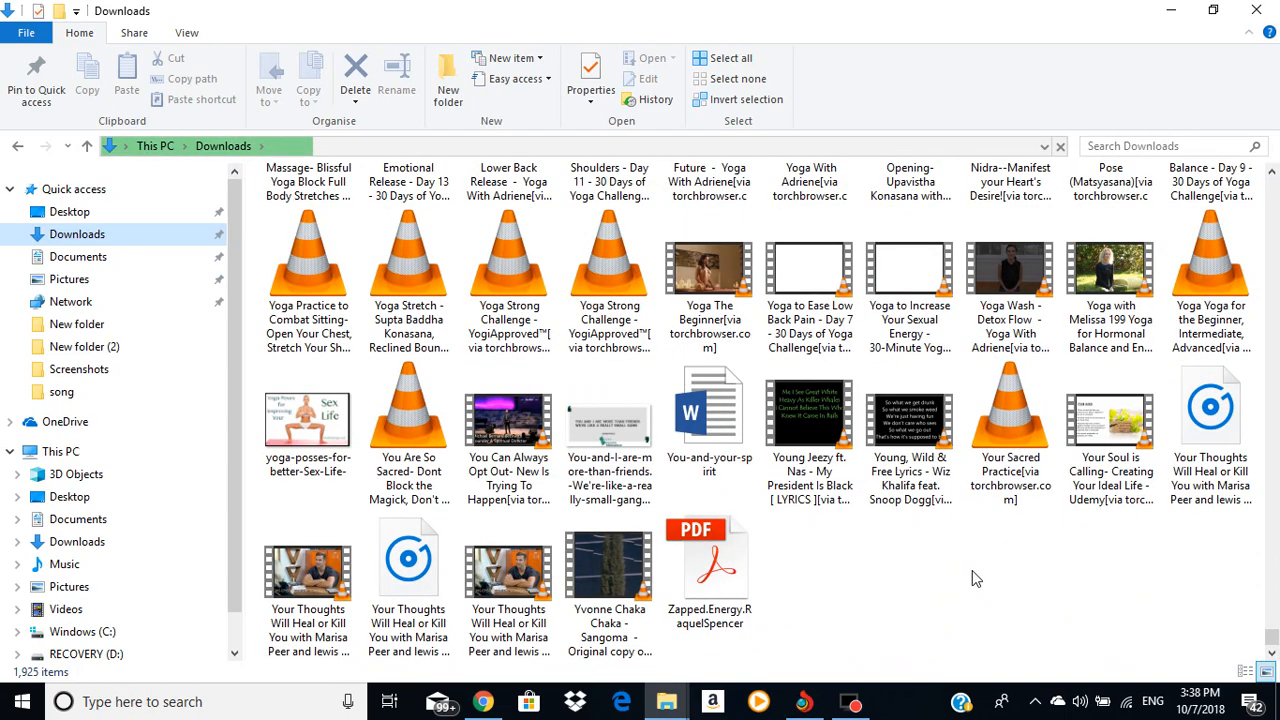
{"action": "scroll", "coordinate": [980, 579], "scroll_direction": "up", "scroll_amount": 10}
{"action": "scroll", "coordinate": [983, 578], "scroll_direction": "down", "scroll_amount": 10}
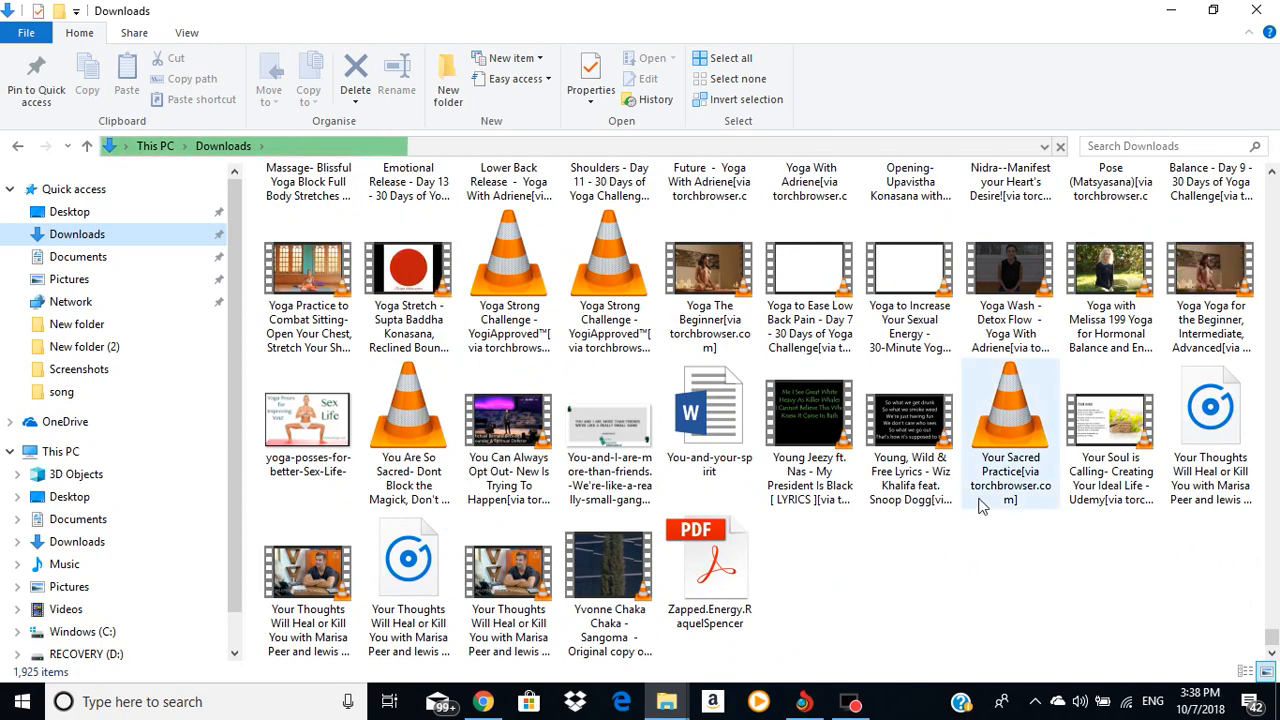
{"action": "scroll", "coordinate": [981, 507], "scroll_direction": "up", "scroll_amount": 3}
{"action": "scroll", "coordinate": [982, 503], "scroll_direction": "up", "scroll_amount": 10}
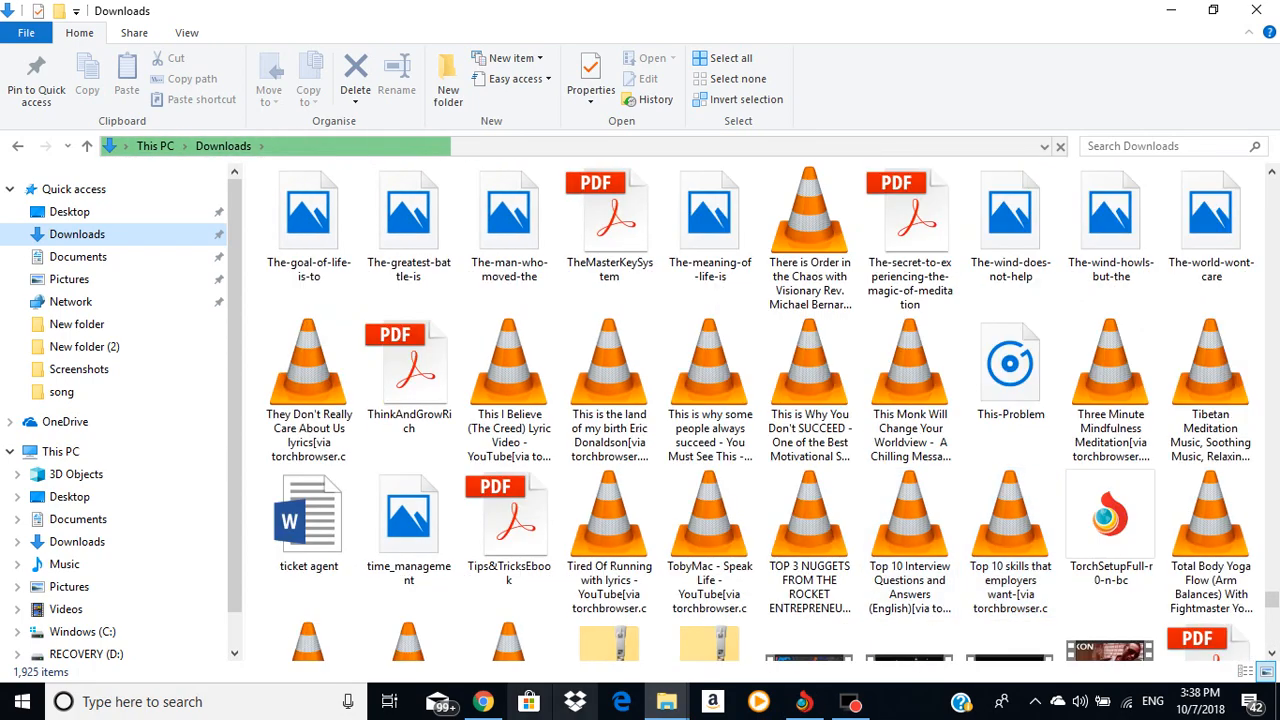
{"action": "left_click", "coordinate": [483, 701]}
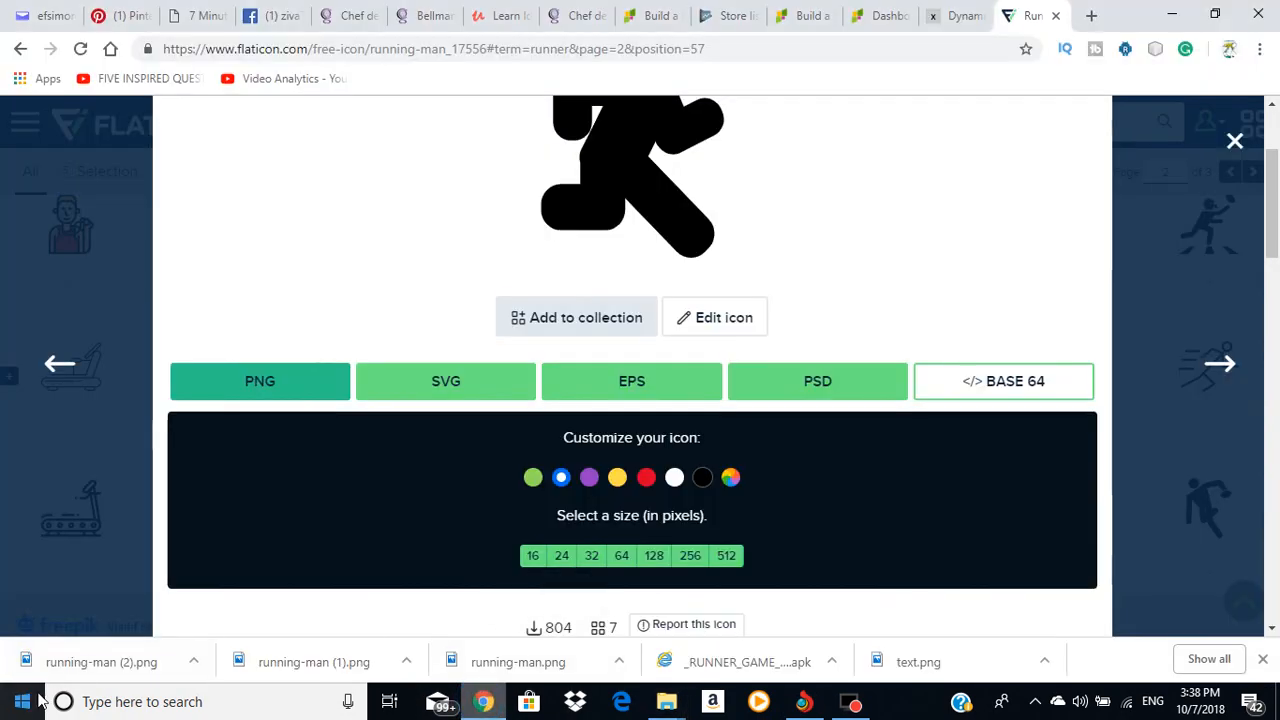
Step: Download the Running Man icon in green as a 512-pixel PNG and show the Downloads folder
{"action": "scroll", "coordinate": [1001, 300], "scroll_direction": "up", "scroll_amount": 1}
{"action": "scroll", "coordinate": [1000, 302], "scroll_direction": "down", "scroll_amount": 1}
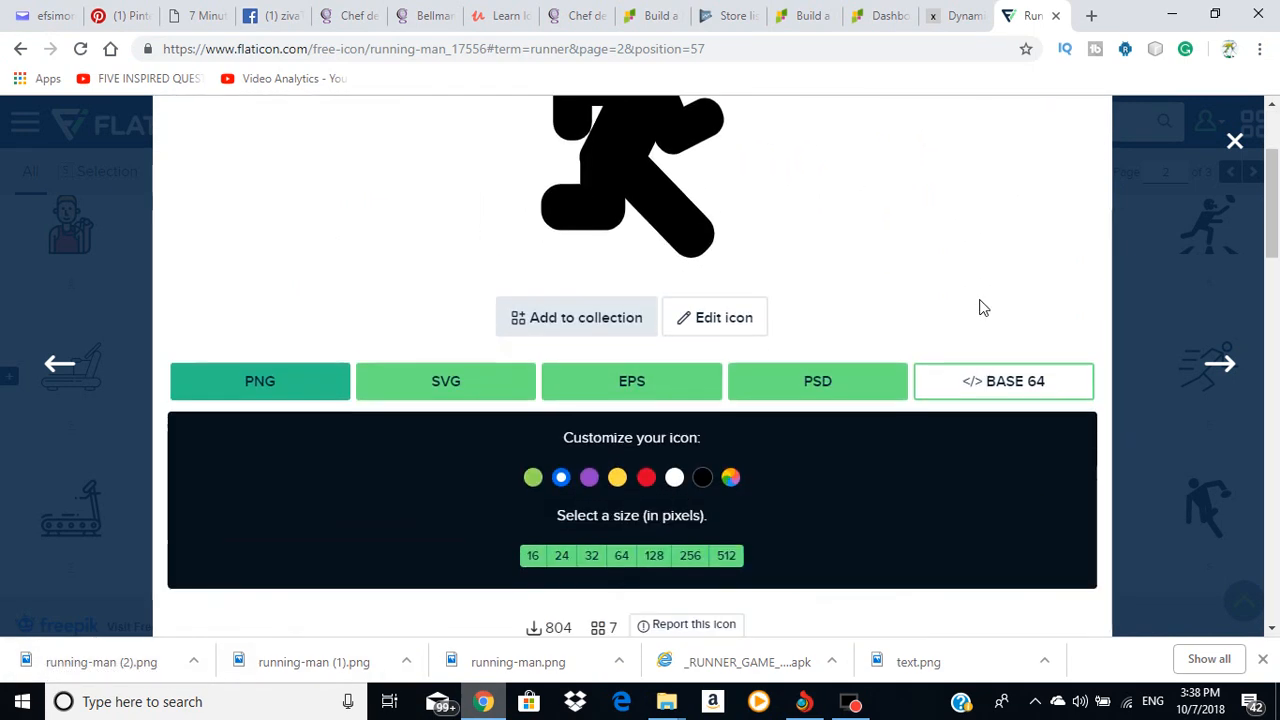
{"action": "left_click", "coordinate": [533, 479]}
{"action": "scroll", "coordinate": [366, 514], "scroll_direction": "up", "scroll_amount": 1}
{"action": "scroll", "coordinate": [437, 514], "scroll_direction": "down", "scroll_amount": 1}
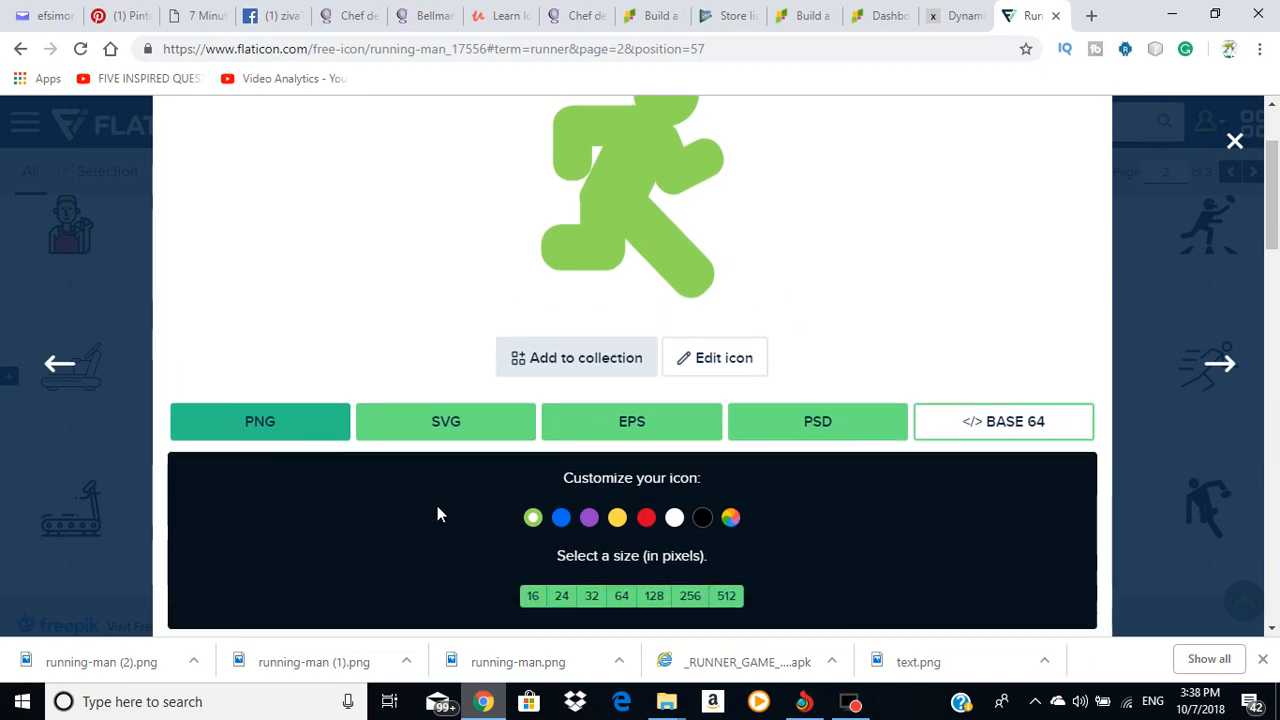
{"action": "scroll", "coordinate": [437, 514], "scroll_direction": "down", "scroll_amount": 1}
{"action": "left_click", "coordinate": [724, 556]}
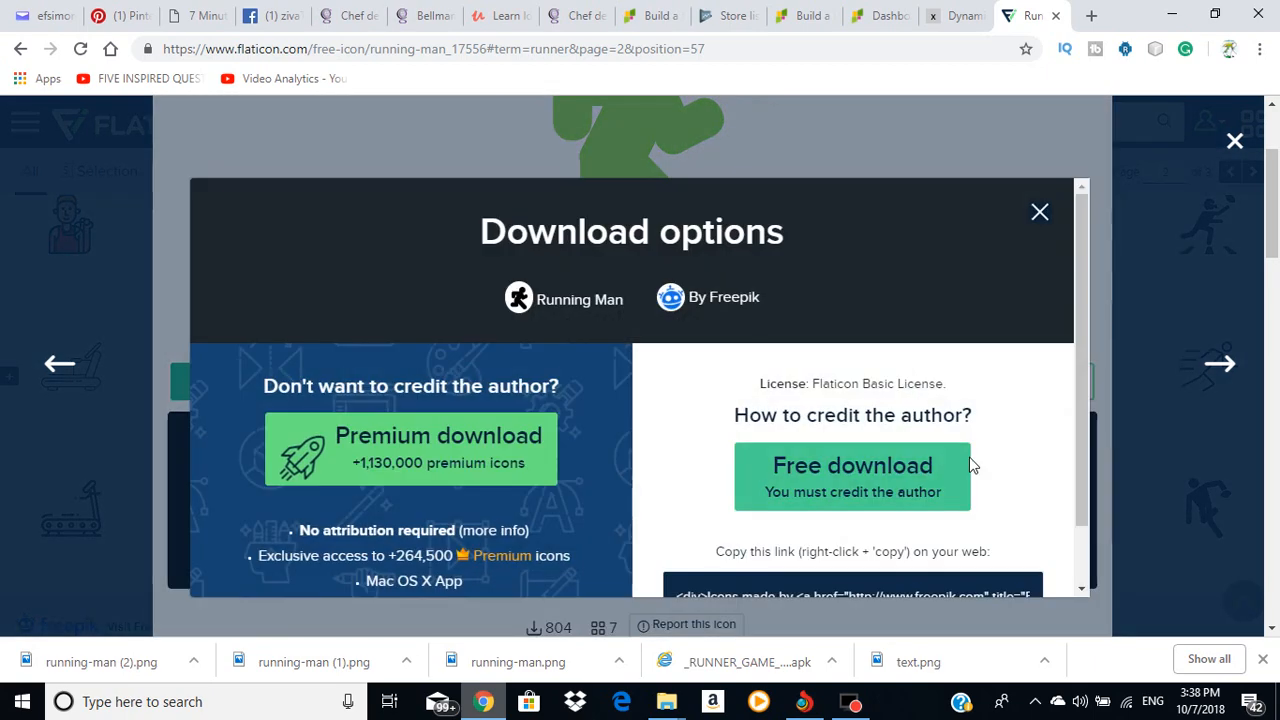
{"action": "left_click", "coordinate": [858, 470]}
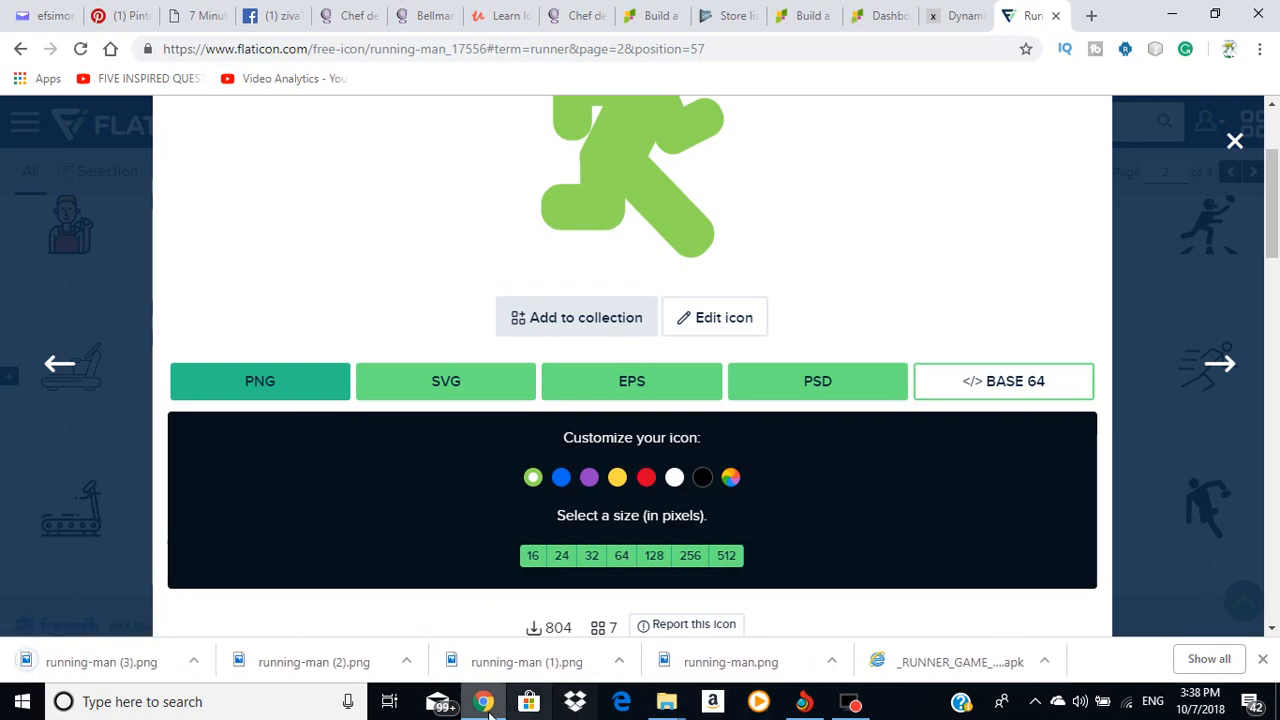
{"action": "left_click", "coordinate": [666, 701]}
{"action": "left_click", "coordinate": [612, 634]}
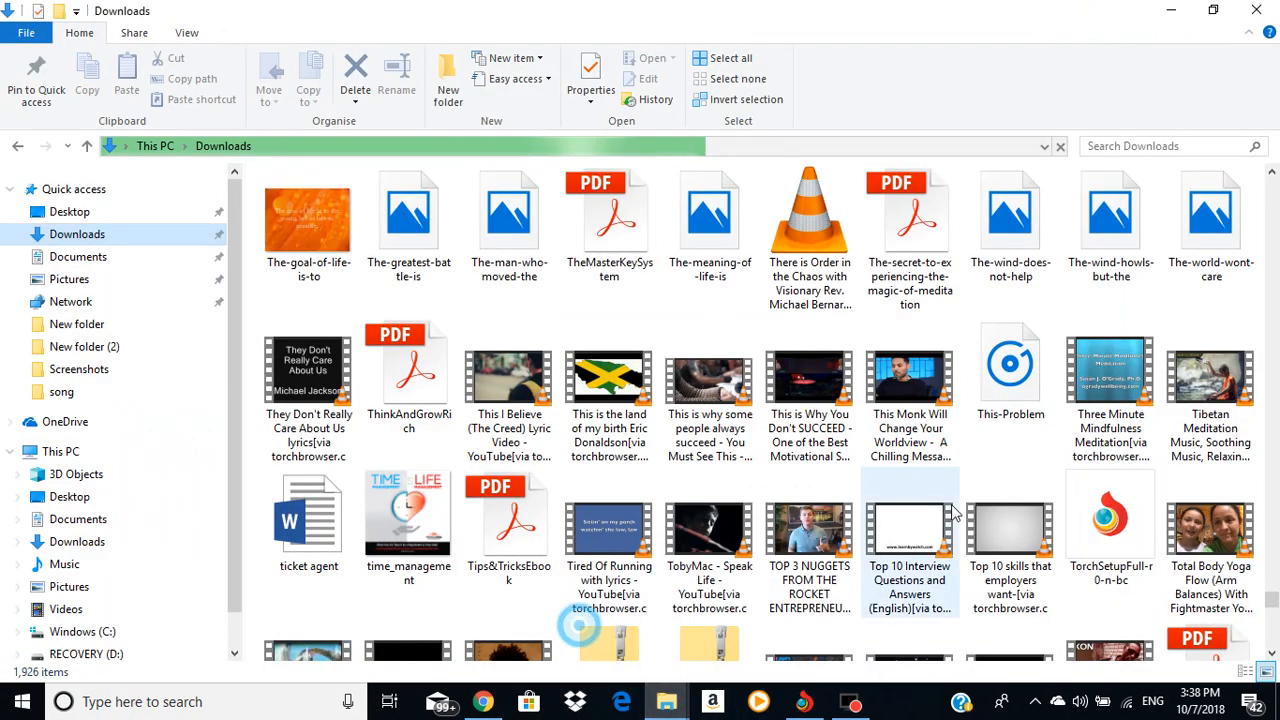
Step: Copy running-man (3) from Downloads to the desktop, replacing the old running-man file
{"action": "scroll", "coordinate": [1235, 393], "scroll_direction": "down", "scroll_amount": 15}
{"action": "scroll", "coordinate": [1235, 393], "scroll_direction": "down", "scroll_amount": 5}
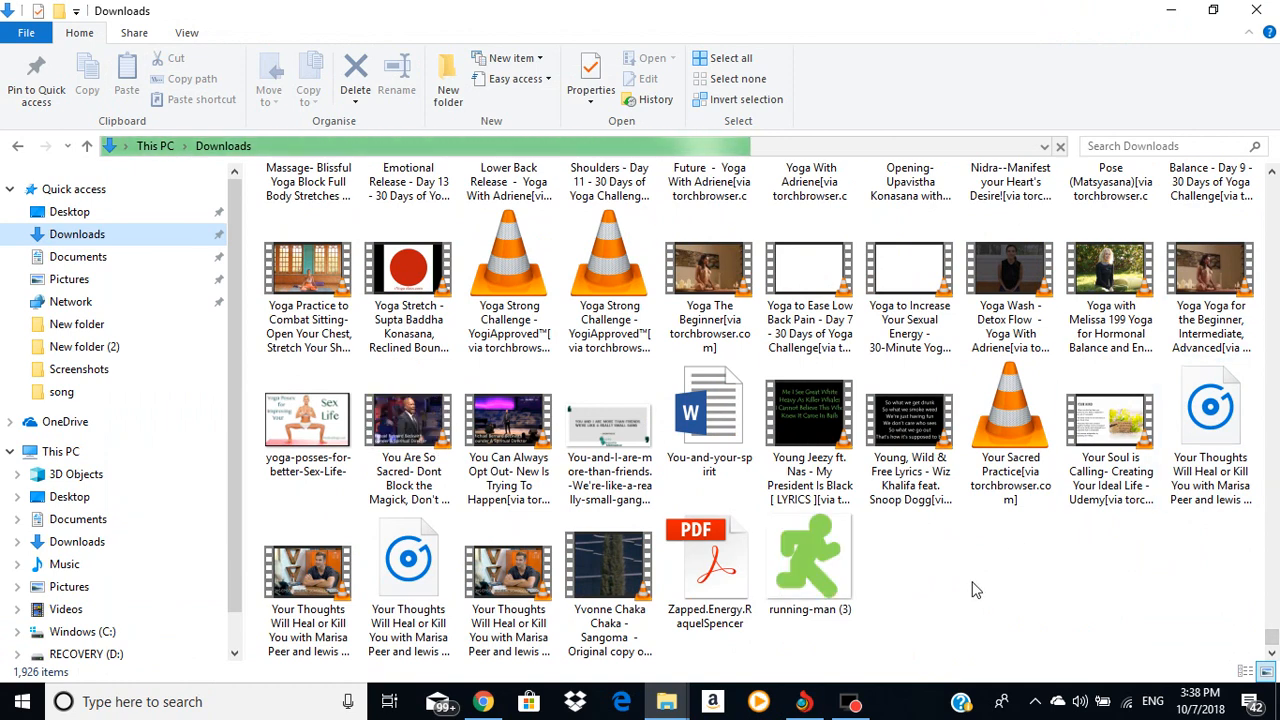
{"action": "right_click", "coordinate": [818, 562]}
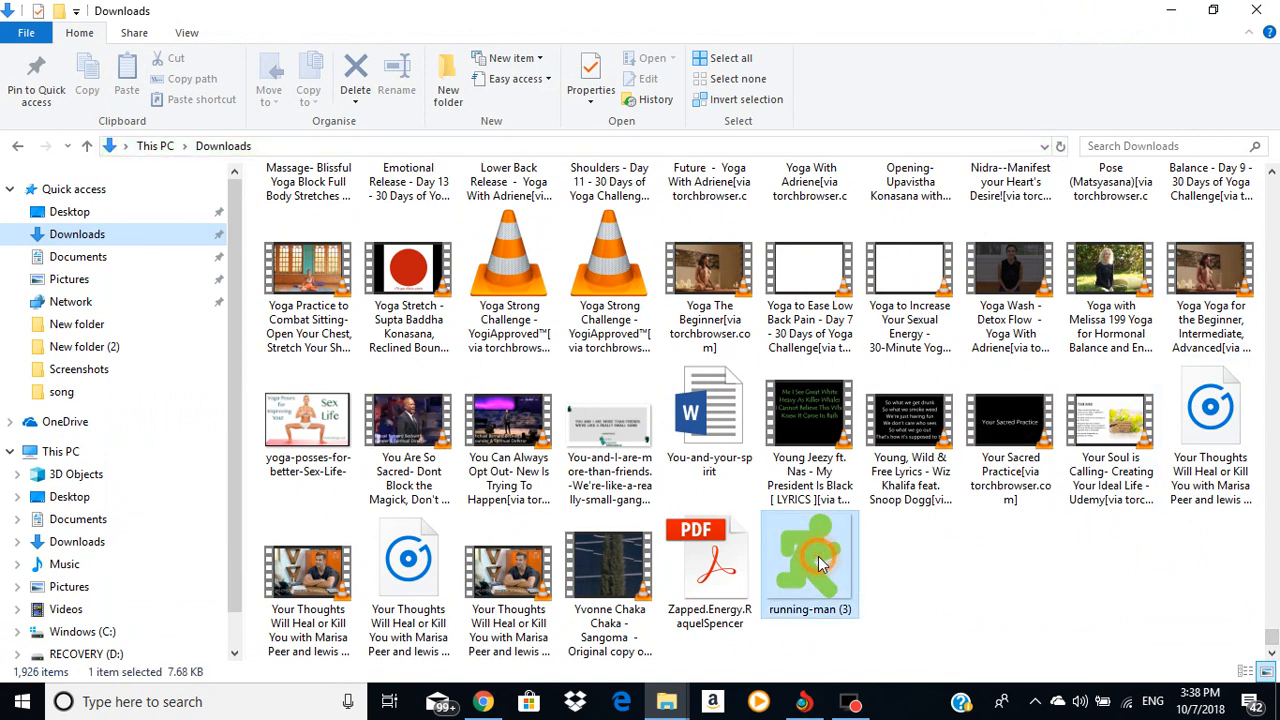
{"action": "left_click", "coordinate": [864, 446]}
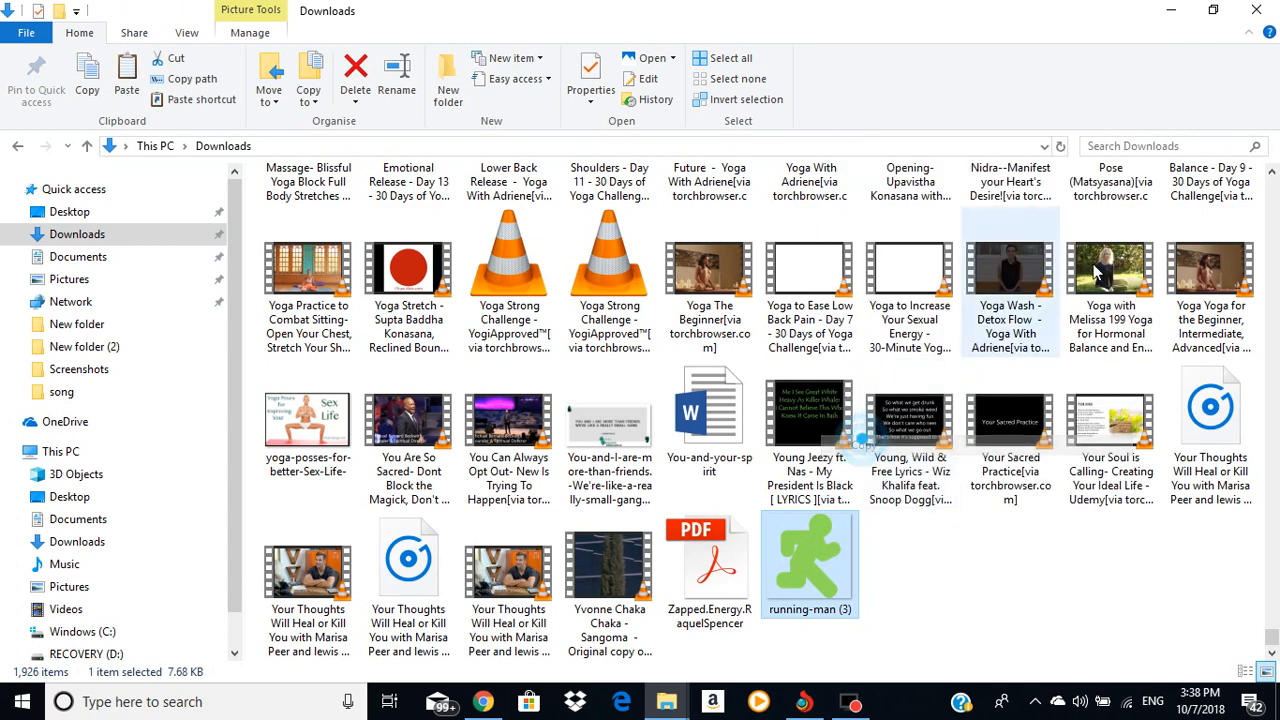
{"action": "left_click", "coordinate": [1168, 10]}
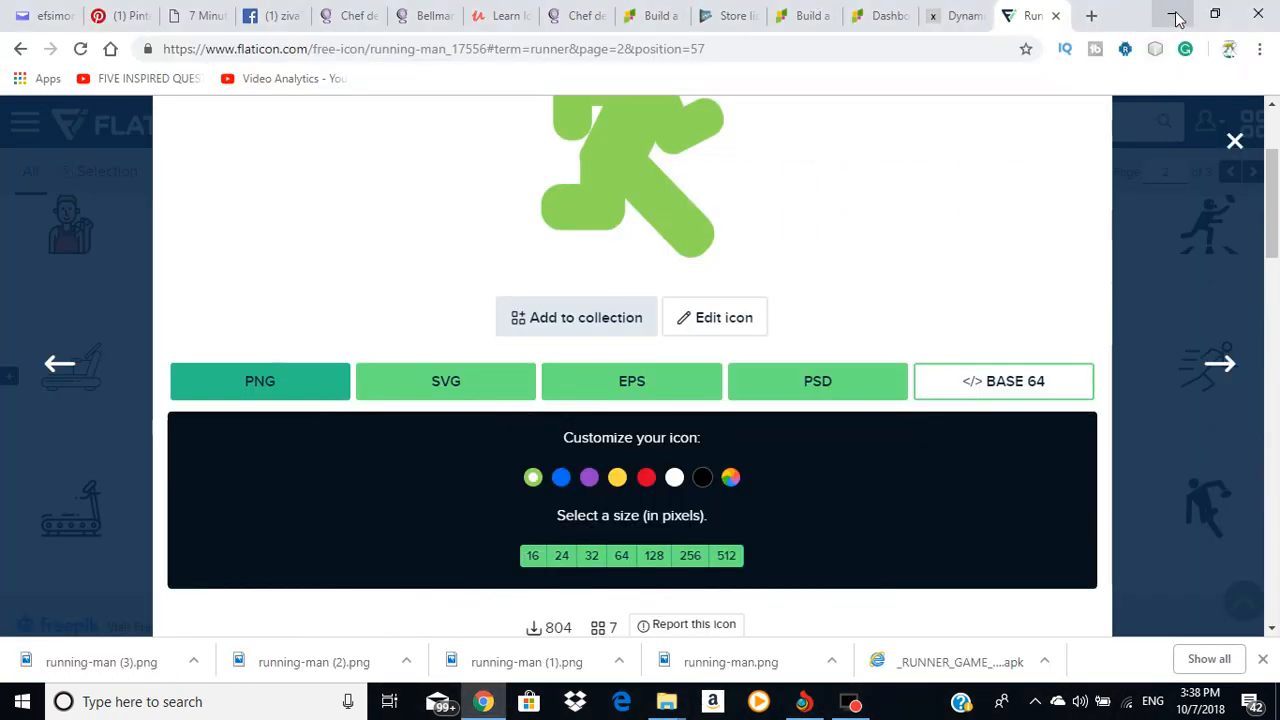
{"action": "left_click", "coordinate": [1176, 20]}
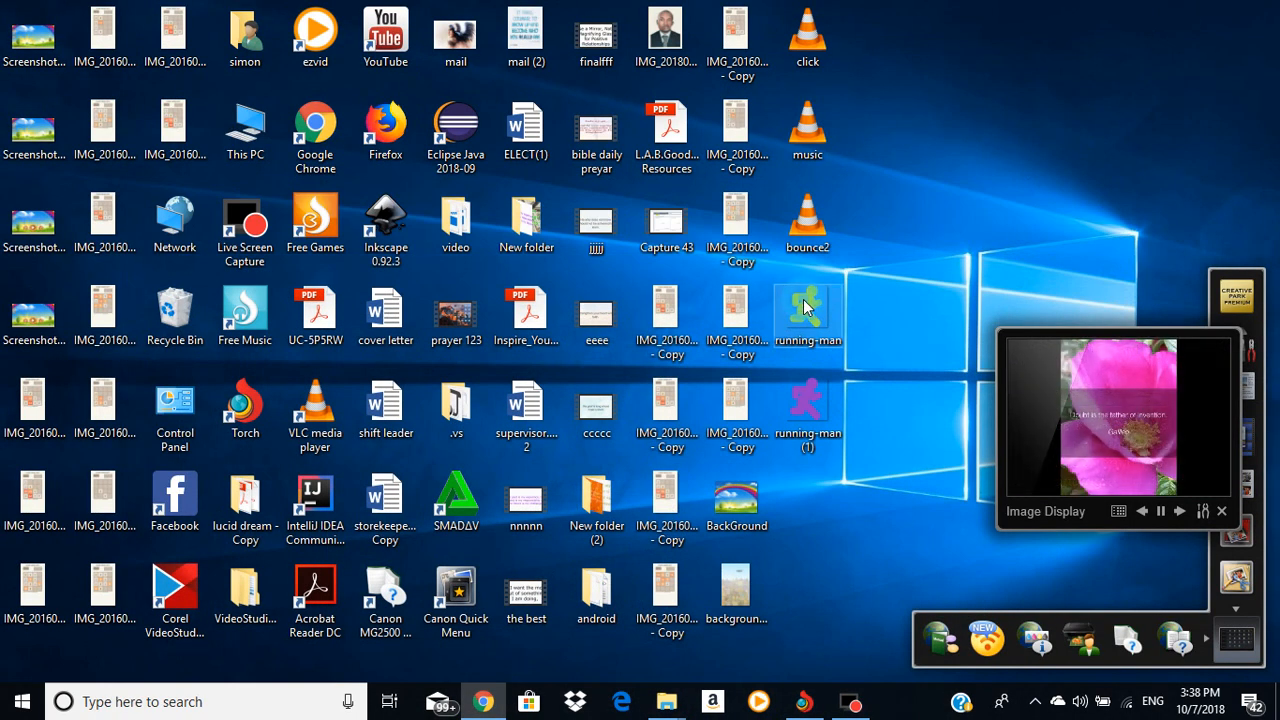
{"action": "key", "text": "Delete"}
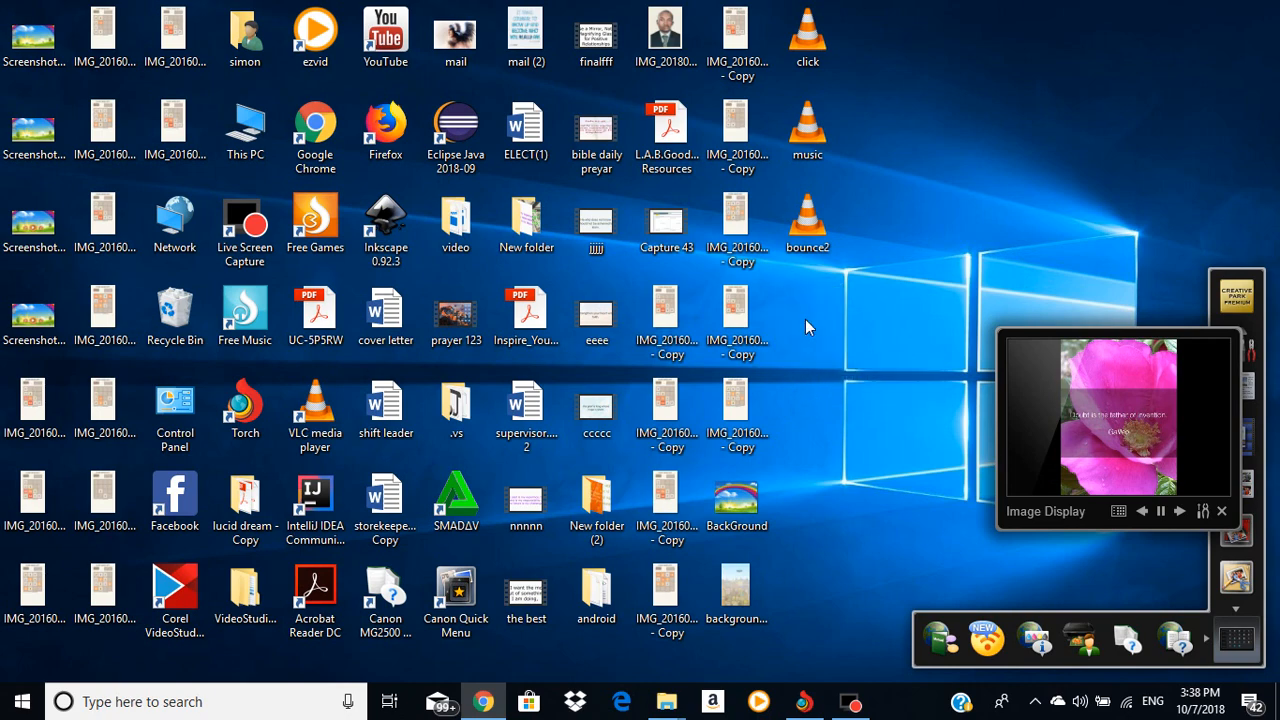
{"action": "right_click", "coordinate": [815, 313]}
{"action": "left_click", "coordinate": [850, 412]}
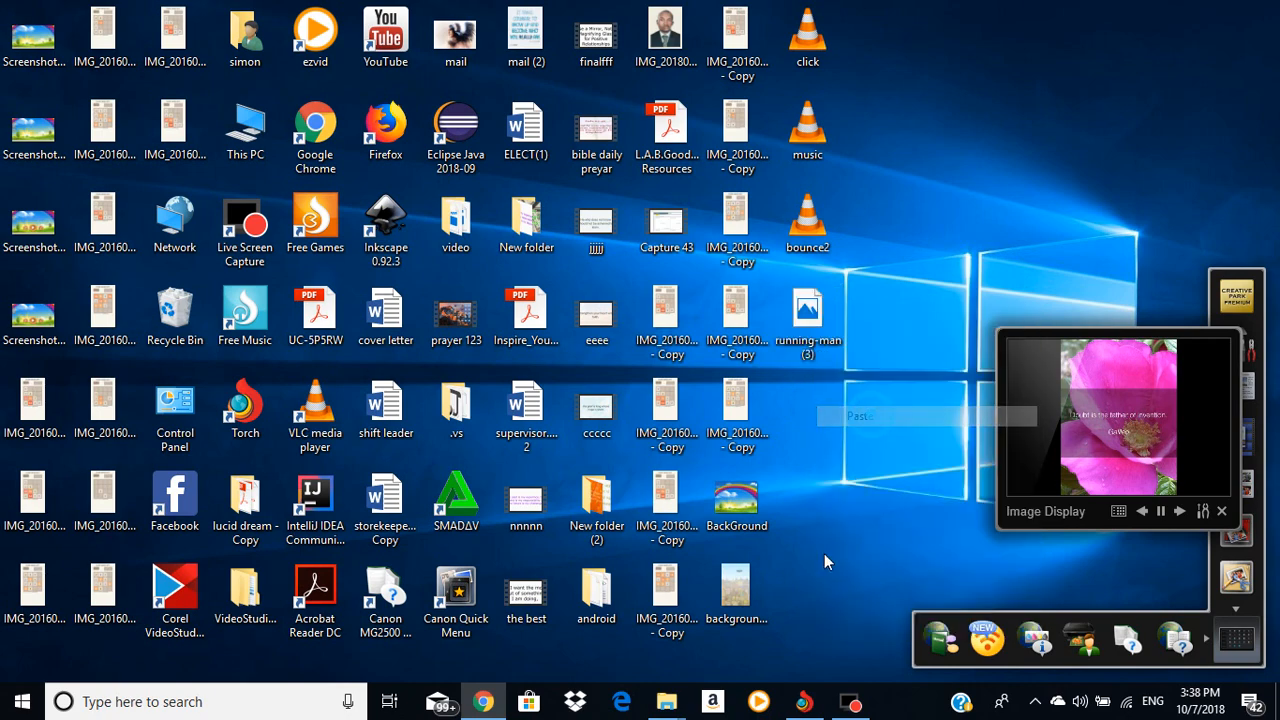
{"action": "left_click", "coordinate": [483, 701]}
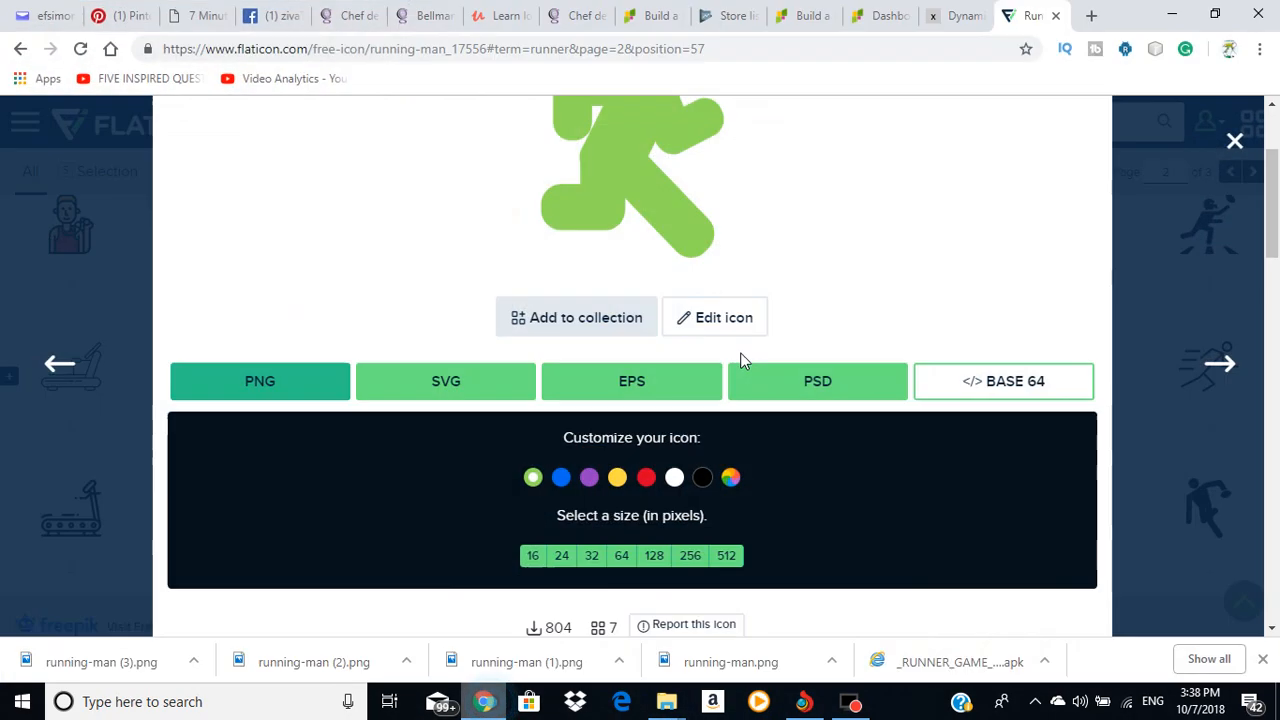
Step: Try running-man (3) as the high-res icon; Play Console rejects it as invalid
{"action": "scroll", "coordinate": [247, 393], "scroll_direction": "up", "scroll_amount": 2}
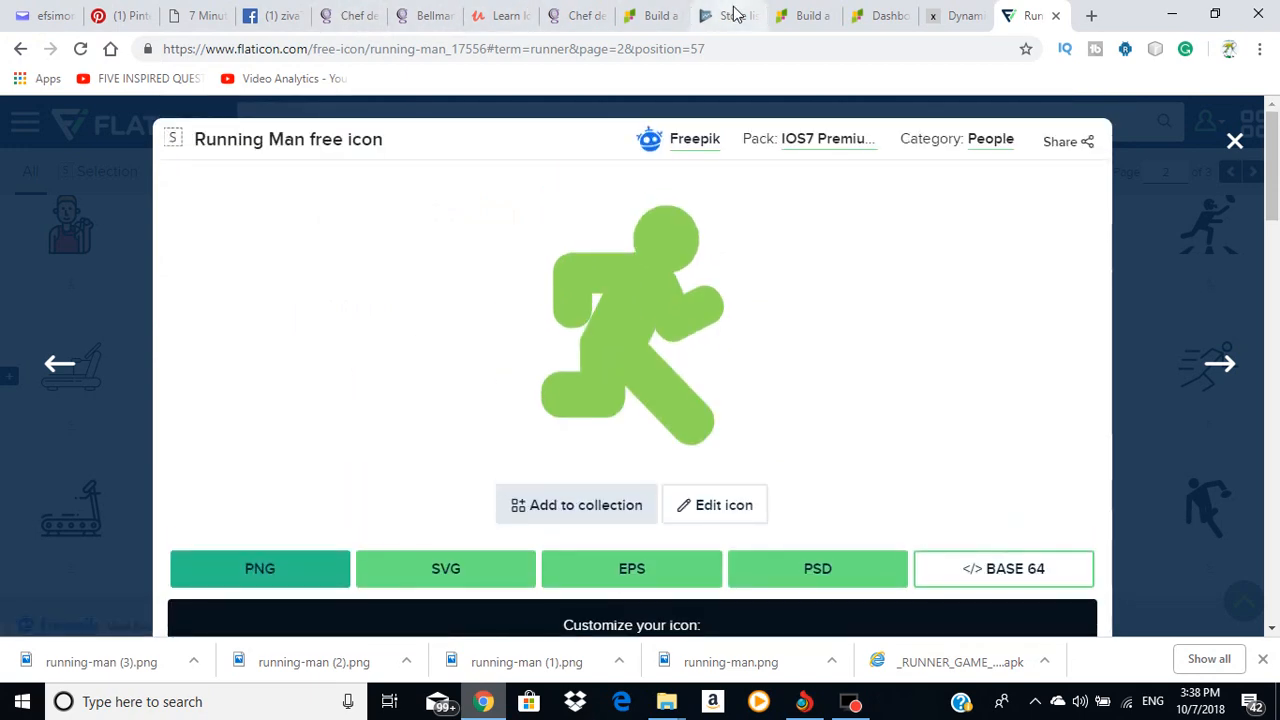
{"action": "left_click", "coordinate": [728, 15]}
{"action": "left_click", "coordinate": [410, 408]}
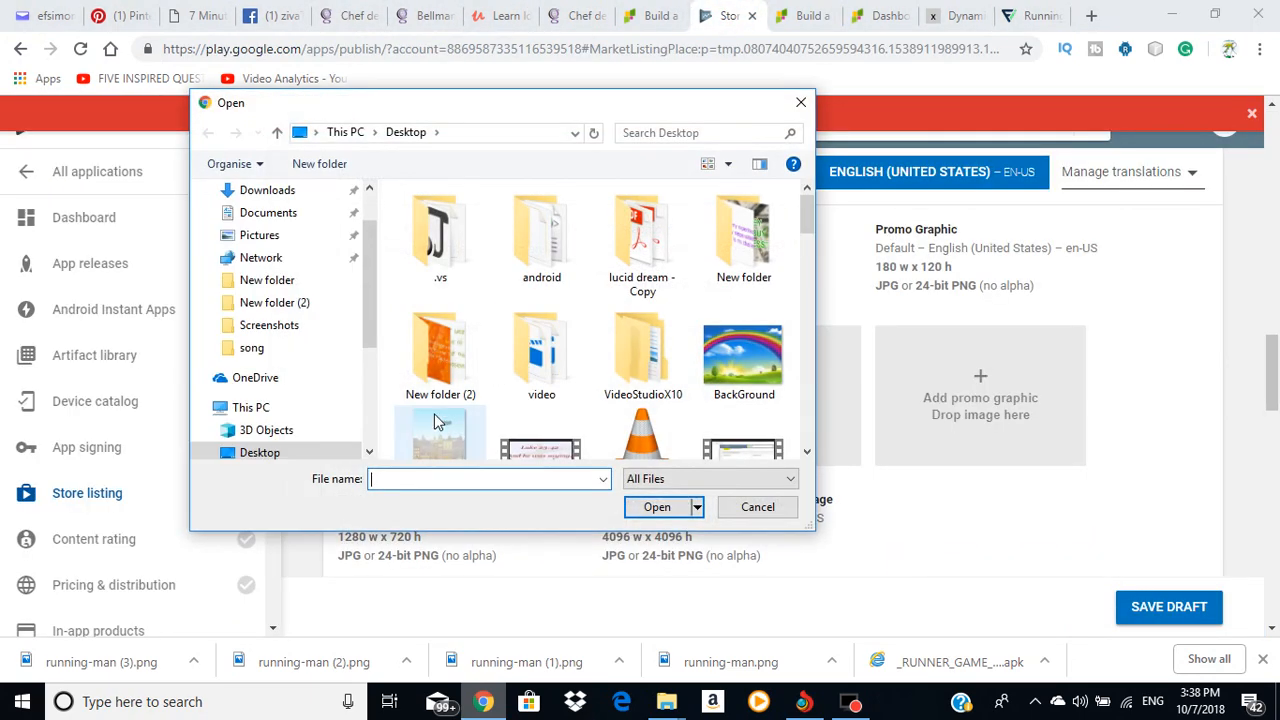
{"action": "scroll", "coordinate": [700, 420], "scroll_direction": "down", "scroll_amount": 10}
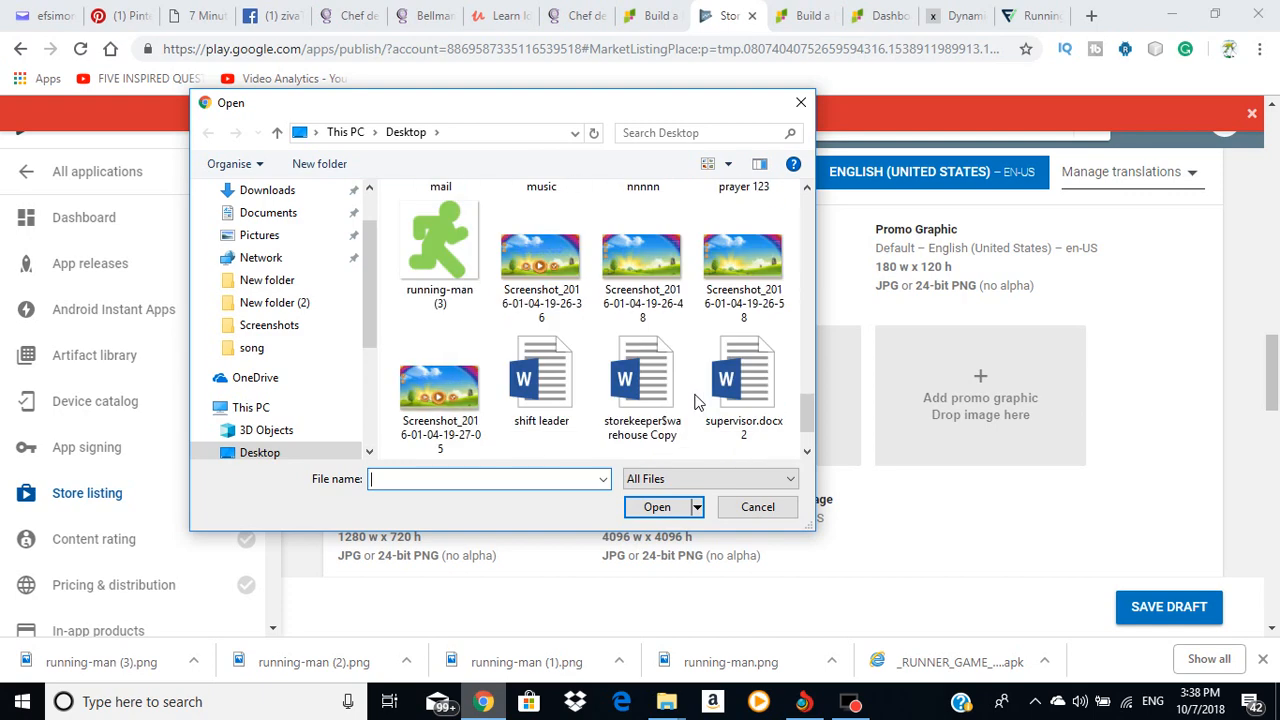
{"action": "left_click", "coordinate": [431, 258]}
{"action": "left_click", "coordinate": [650, 507]}
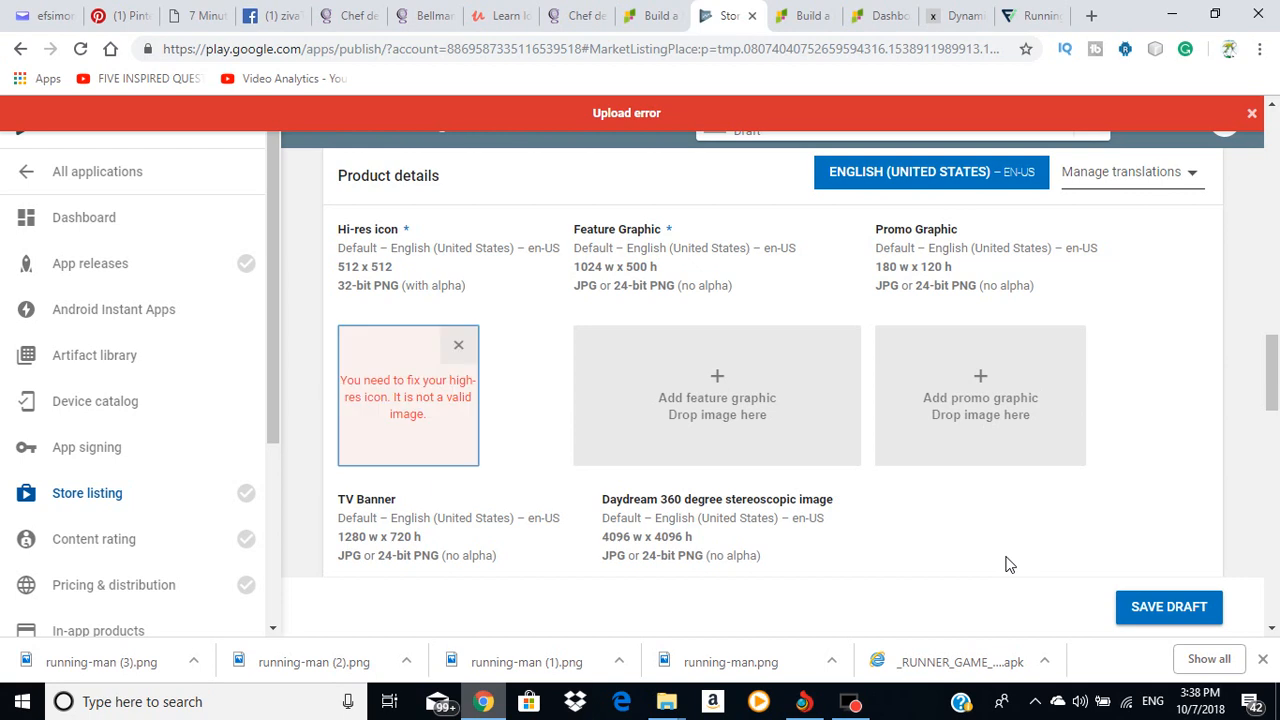
Step: Remove the rejected high-res icon from the store listing
{"action": "left_click", "coordinate": [460, 345]}
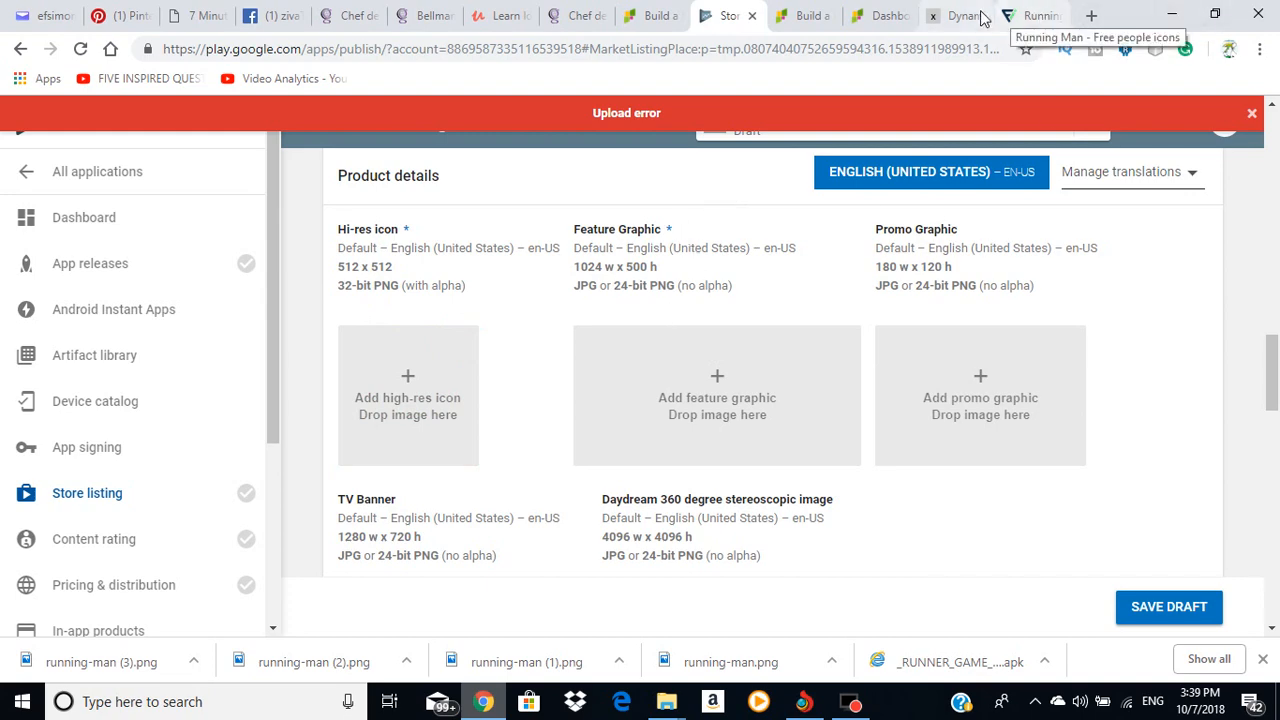
{"action": "left_click", "coordinate": [945, 16]}
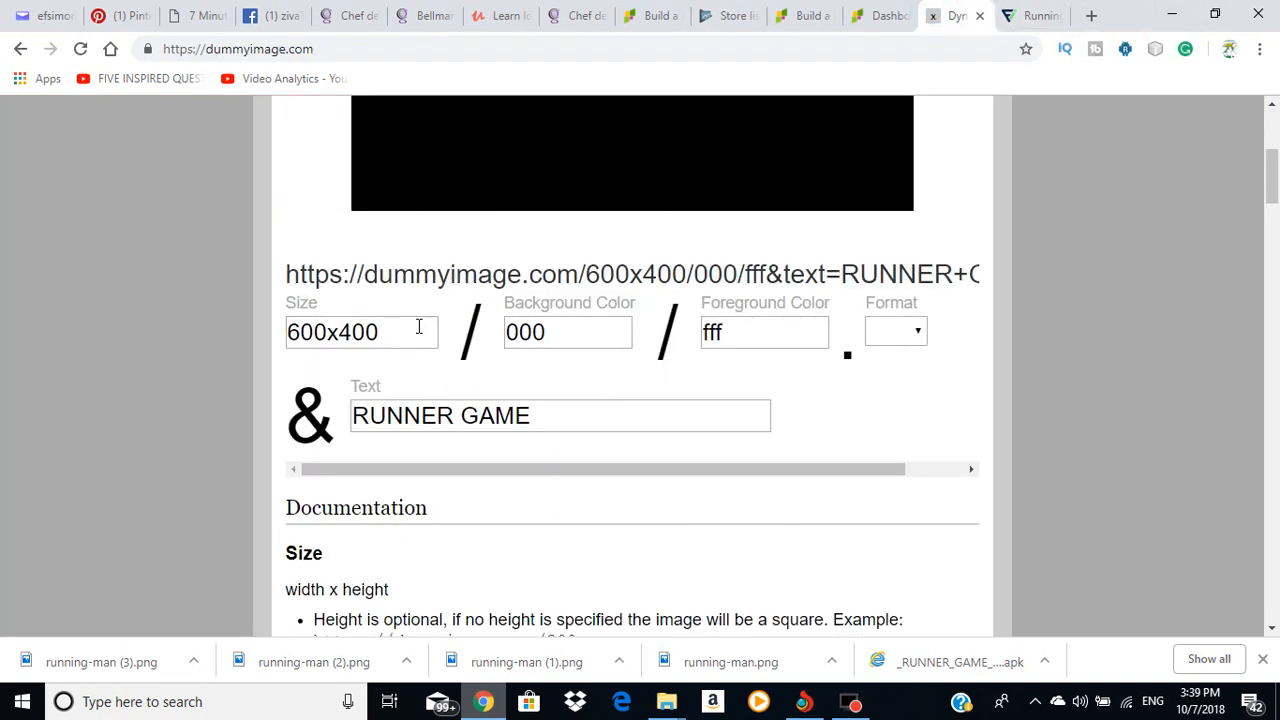
{"action": "left_click", "coordinate": [720, 16]}
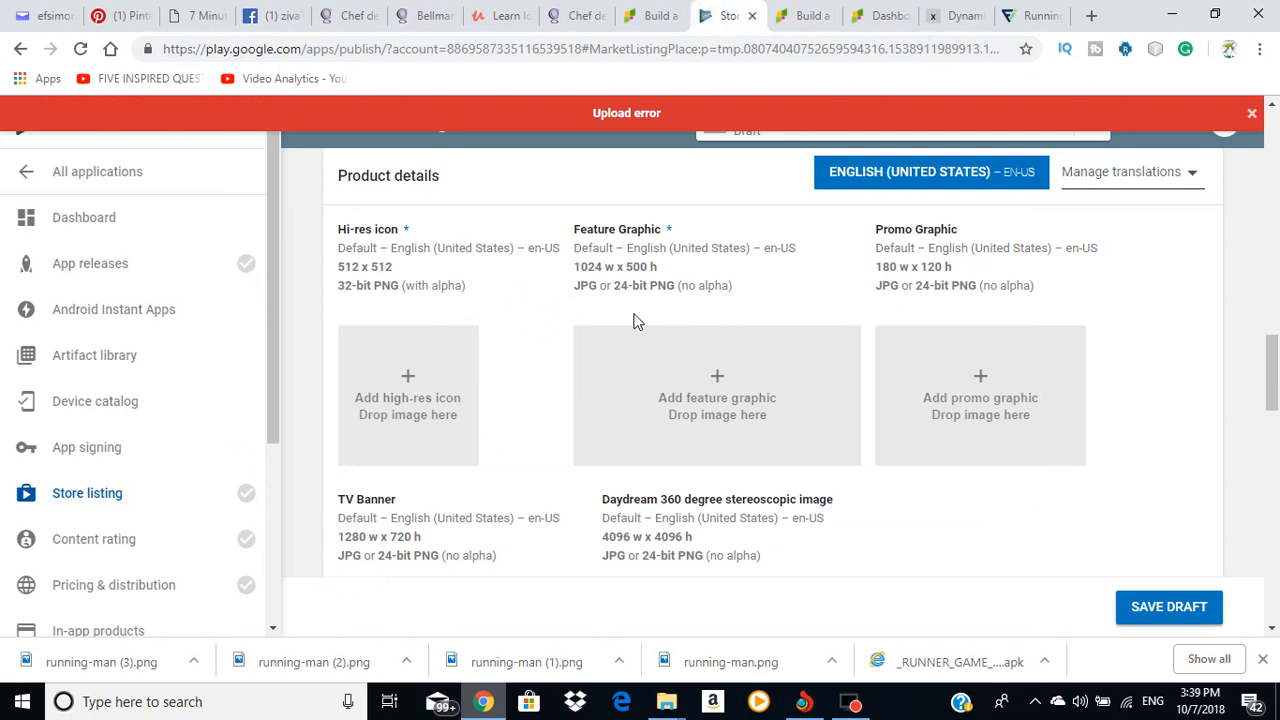
Step: Copy the feature graphic's required size text, 1024 w x 500 h
{"action": "right_click", "coordinate": [649, 264]}
{"action": "left_click", "coordinate": [683, 277]}
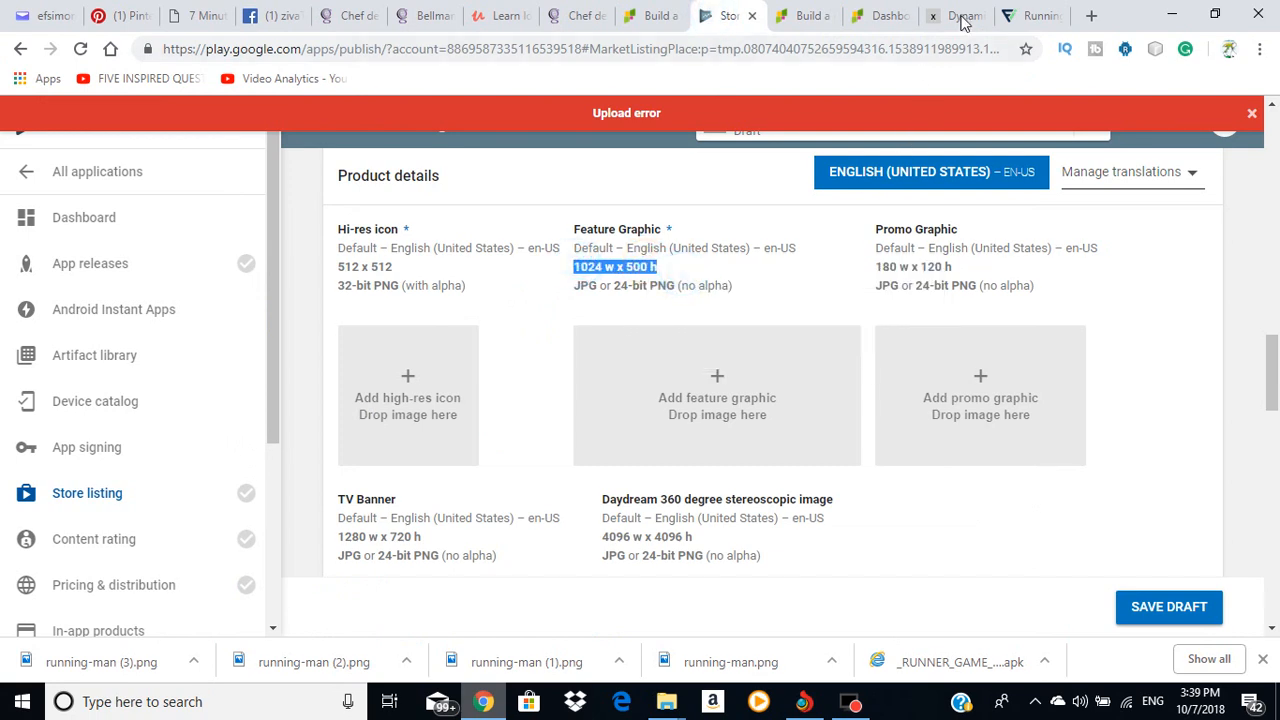
{"action": "left_click", "coordinate": [955, 16]}
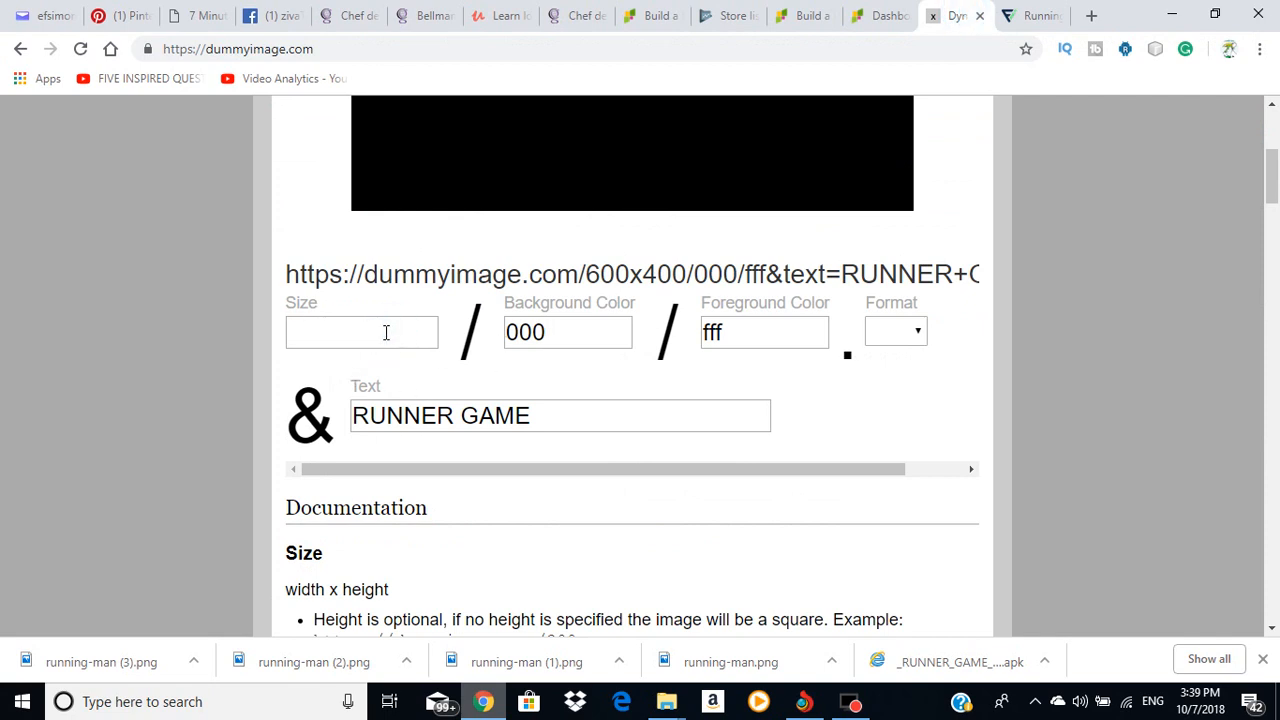
Step: Paste the size into Size, remove the stray w, and generate a 1024 x 500 image
{"action": "right_click", "coordinate": [386, 332]}
{"action": "left_click", "coordinate": [436, 480]}
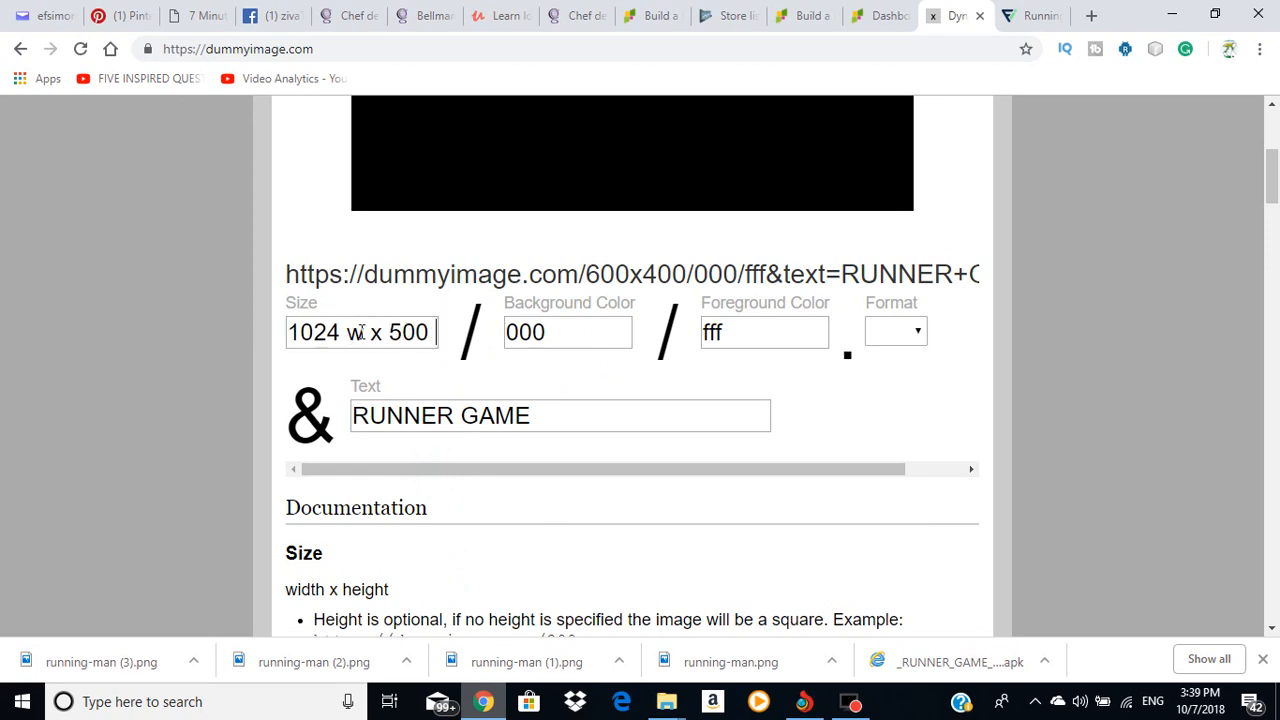
{"action": "left_click", "coordinate": [362, 333]}
{"action": "key", "text": "BackSpace"}
{"action": "scroll", "coordinate": [690, 320], "scroll_direction": "up", "scroll_amount": 4}
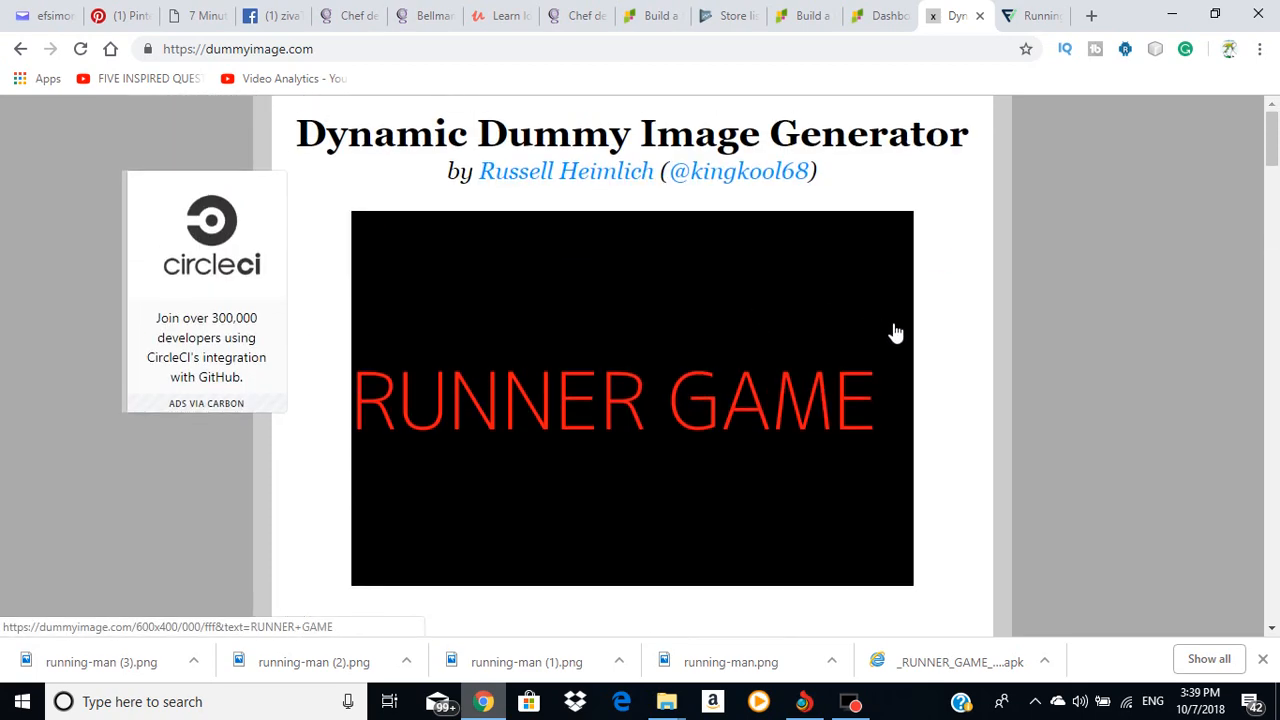
{"action": "left_click", "coordinate": [937, 348]}
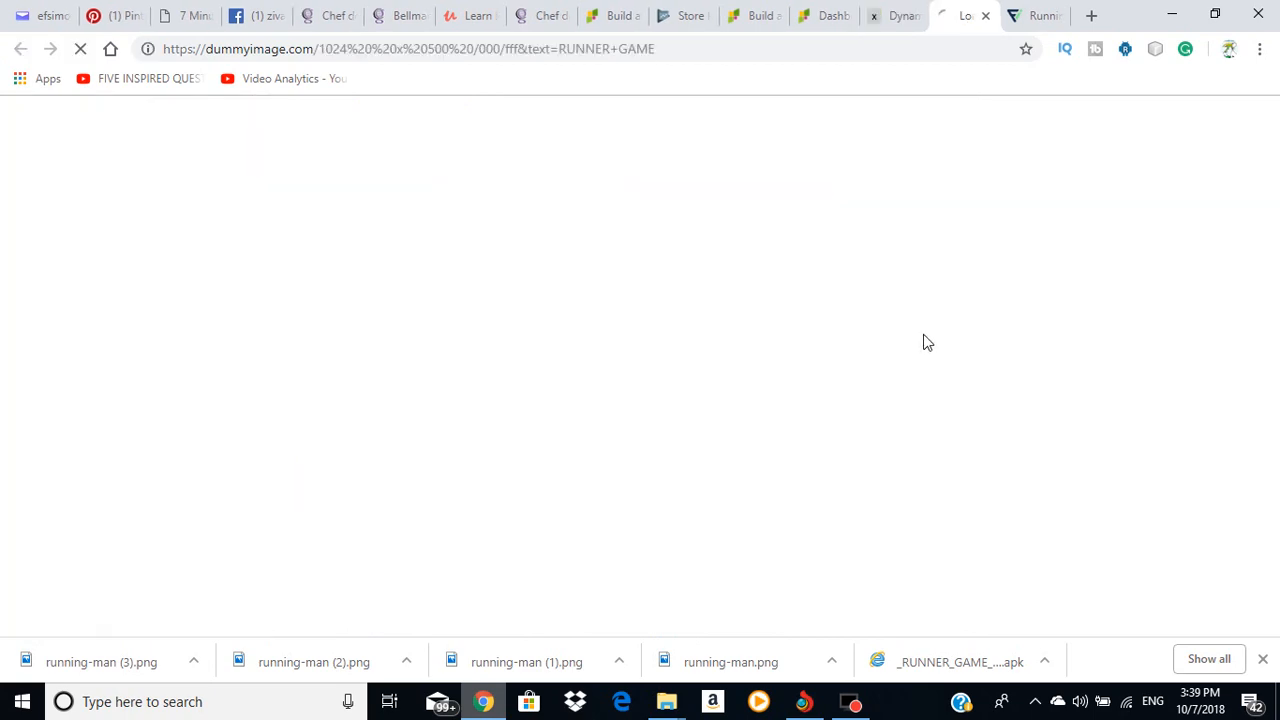
Step: Change the image's background colour to bright green 94f50c
{"action": "scroll", "coordinate": [774, 337], "scroll_direction": "down", "scroll_amount": 3}
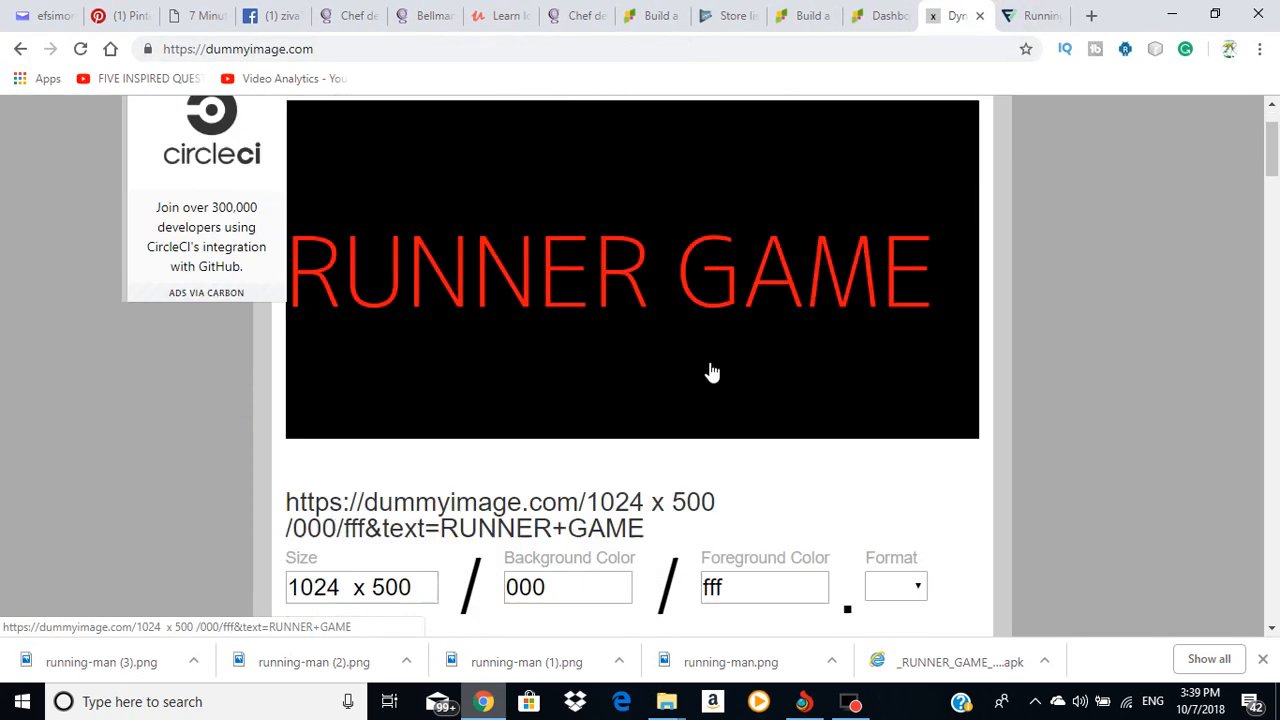
{"action": "scroll", "coordinate": [737, 309], "scroll_direction": "up", "scroll_amount": 3}
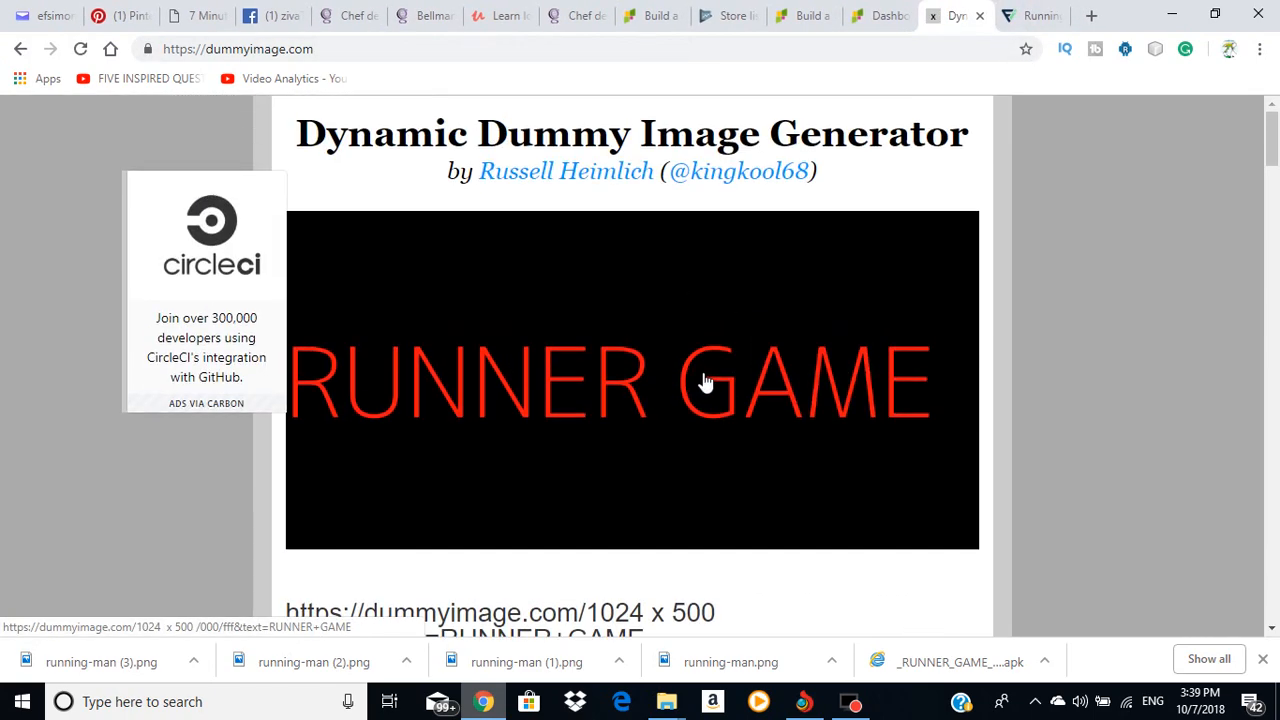
{"action": "scroll", "coordinate": [666, 274], "scroll_direction": "down", "scroll_amount": 2}
{"action": "scroll", "coordinate": [660, 243], "scroll_direction": "up", "scroll_amount": 2}
{"action": "scroll", "coordinate": [675, 343], "scroll_direction": "down", "scroll_amount": 4}
{"action": "left_click", "coordinate": [589, 327]}
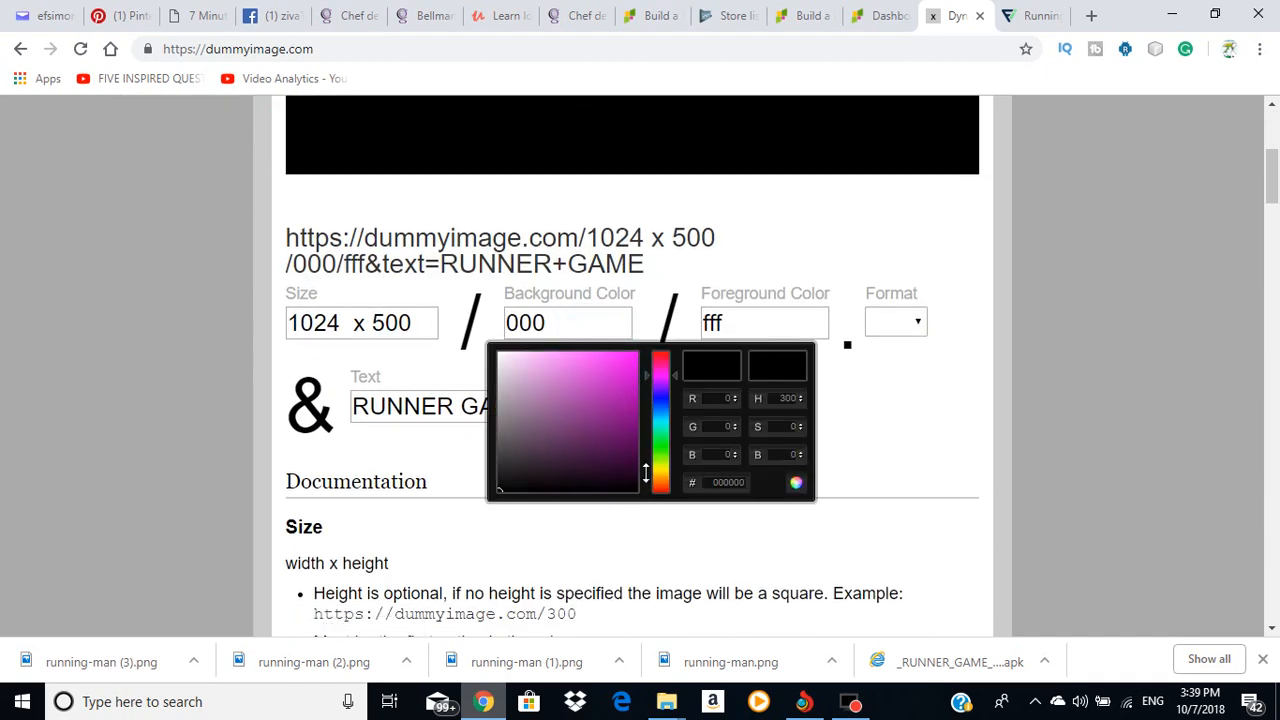
{"action": "mouse_move", "coordinate": [663, 470]}
{"action": "left_mouse_down"}
{"action": "mouse_move", "coordinate": [660, 380]}
{"action": "mouse_move", "coordinate": [673, 455]}
{"action": "left_mouse_up"}
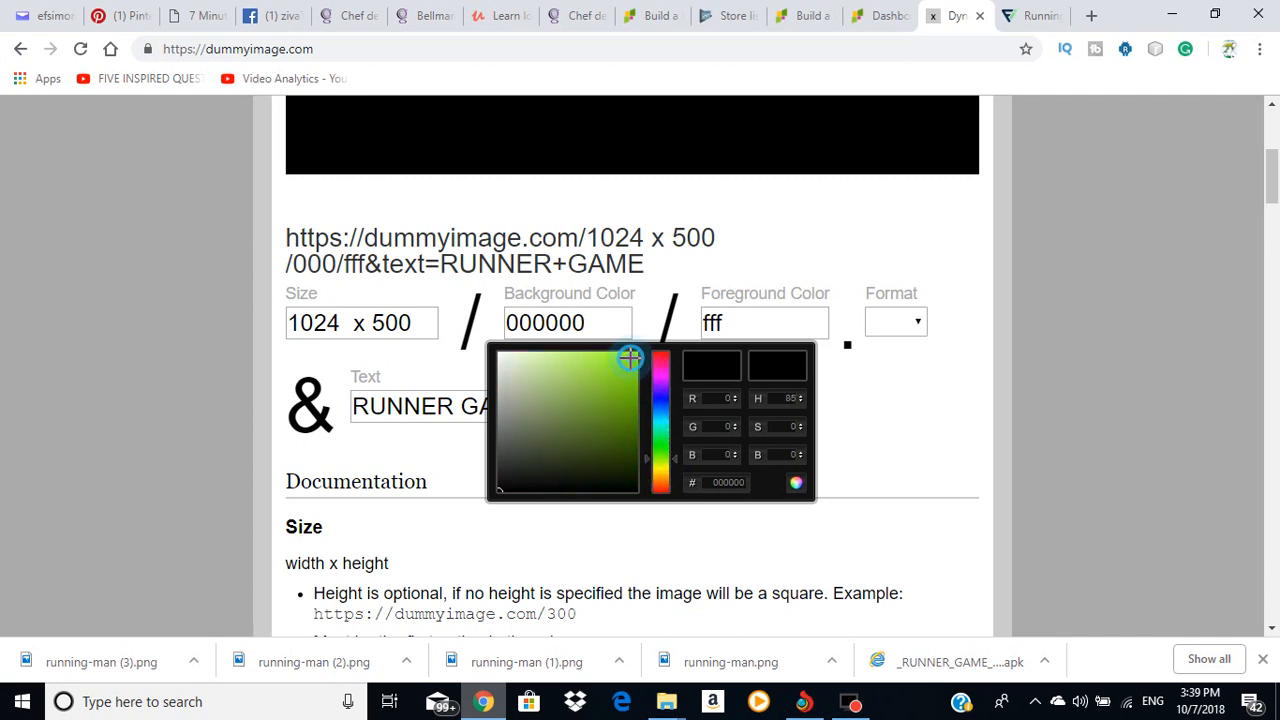
{"action": "left_click_drag", "start_coordinate": [614, 407], "coordinate": [631, 358]}
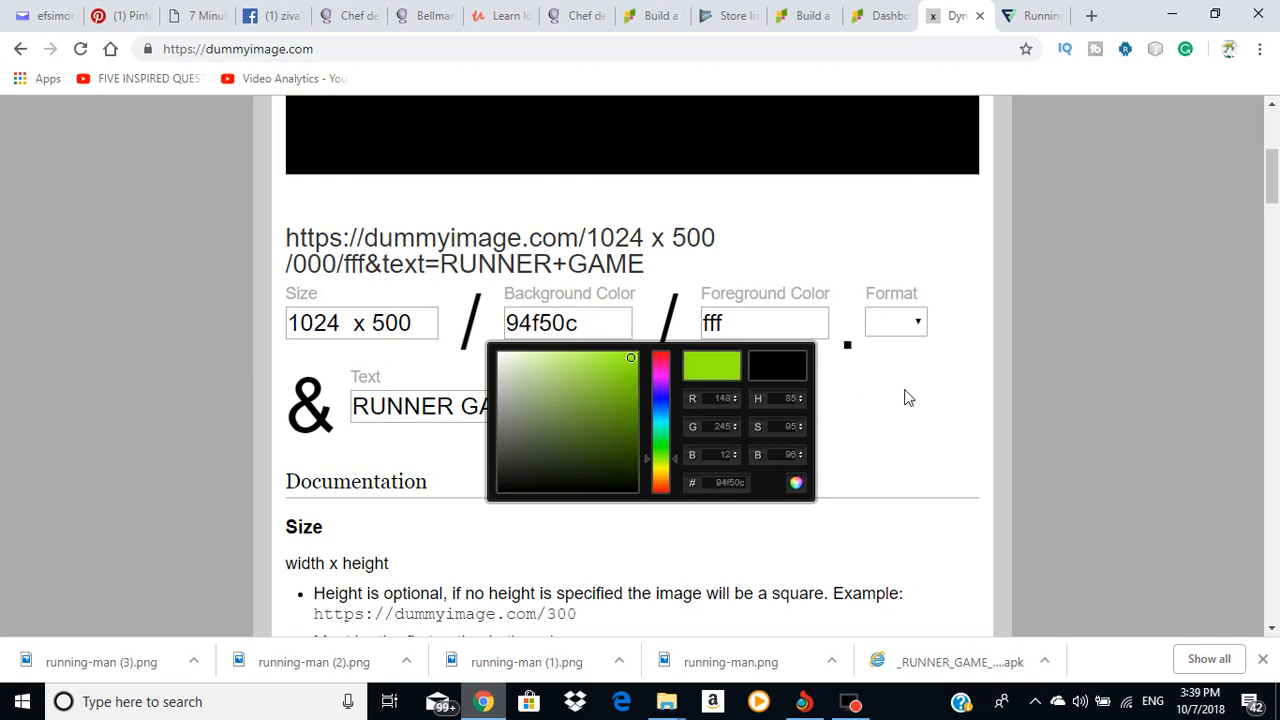
{"action": "left_click", "coordinate": [928, 397]}
Step: Save the generated RUNNER GAME image as a PNG on the desktop
{"action": "scroll", "coordinate": [942, 365], "scroll_direction": "up", "scroll_amount": 2}
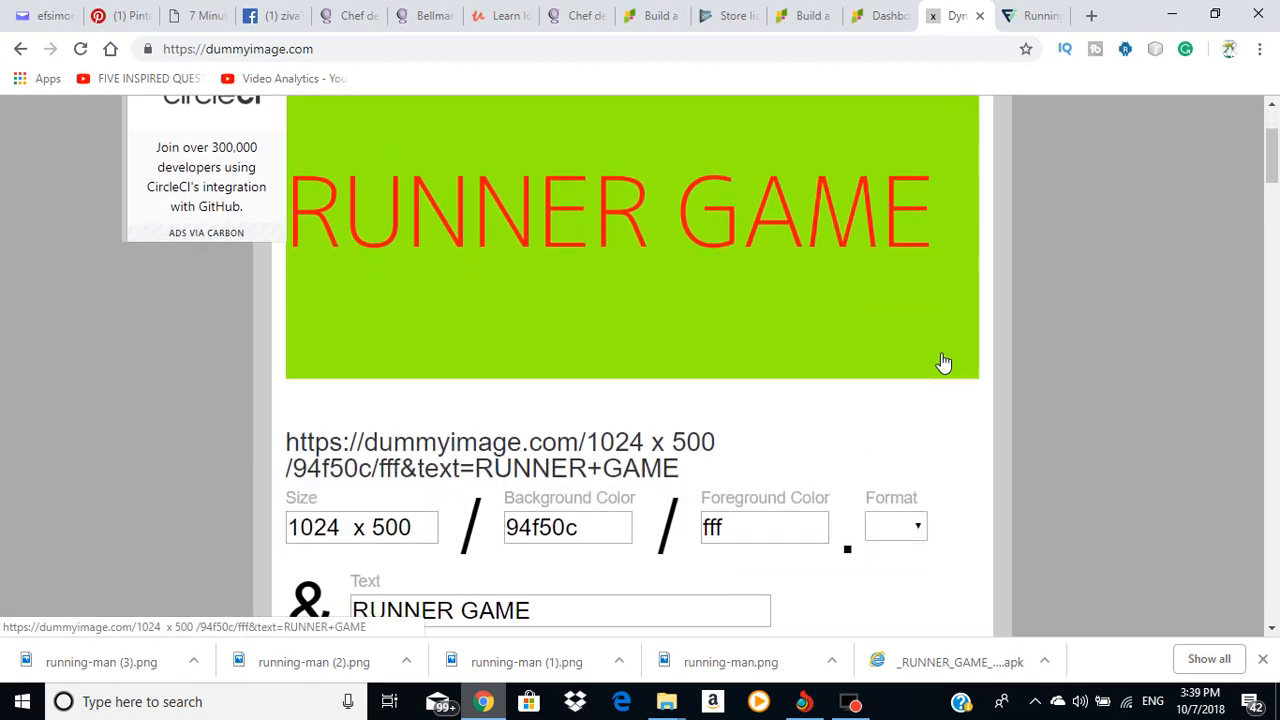
{"action": "right_click", "coordinate": [596, 208]}
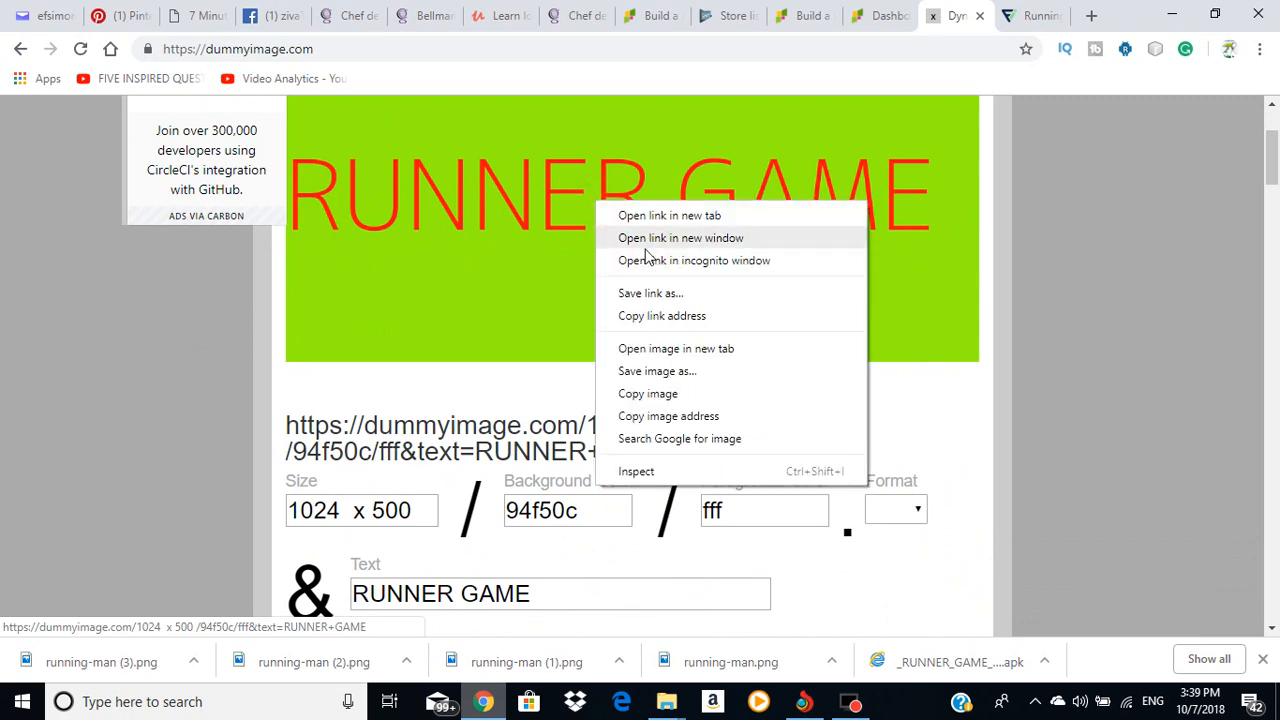
{"action": "left_click", "coordinate": [662, 371]}
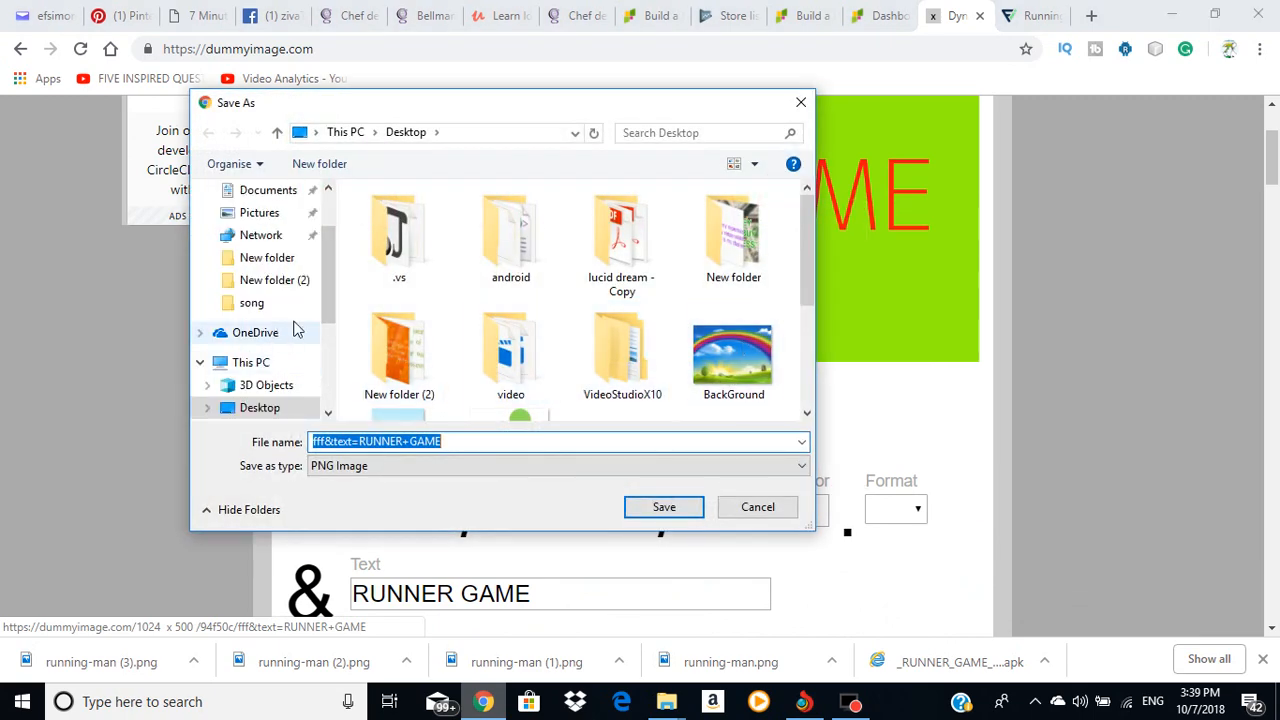
{"action": "scroll", "coordinate": [610, 360], "scroll_direction": "down", "scroll_amount": 2}
{"action": "left_click", "coordinate": [683, 510]}
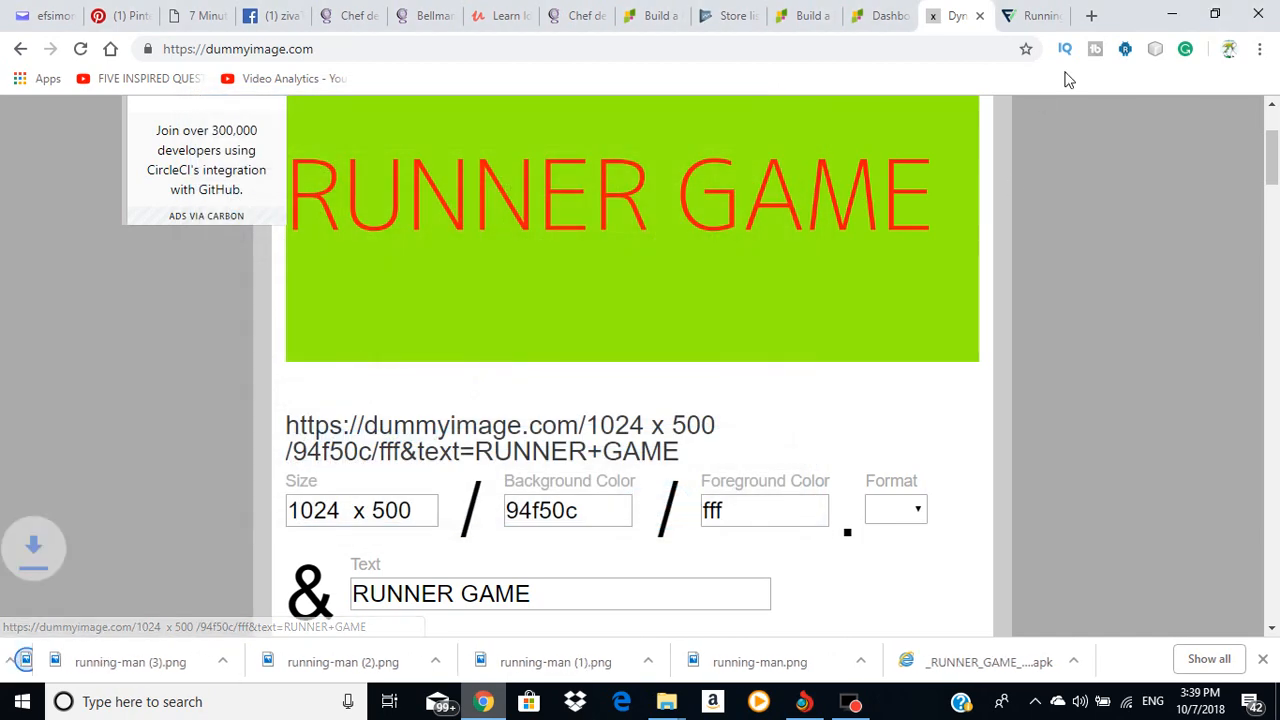
Step: Upload the saved fff&text=RUNNER+GAME image as the store listing's feature graphic
{"action": "left_click", "coordinate": [1170, 14]}
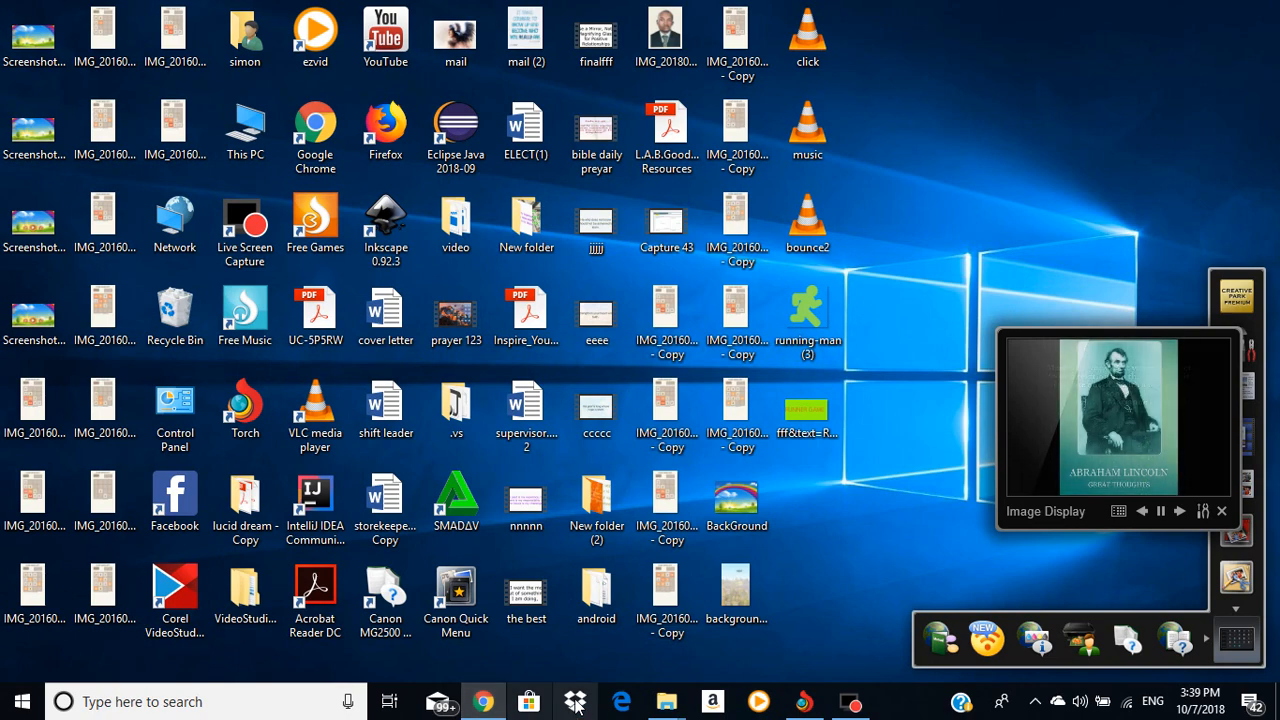
{"action": "left_click", "coordinate": [483, 701]}
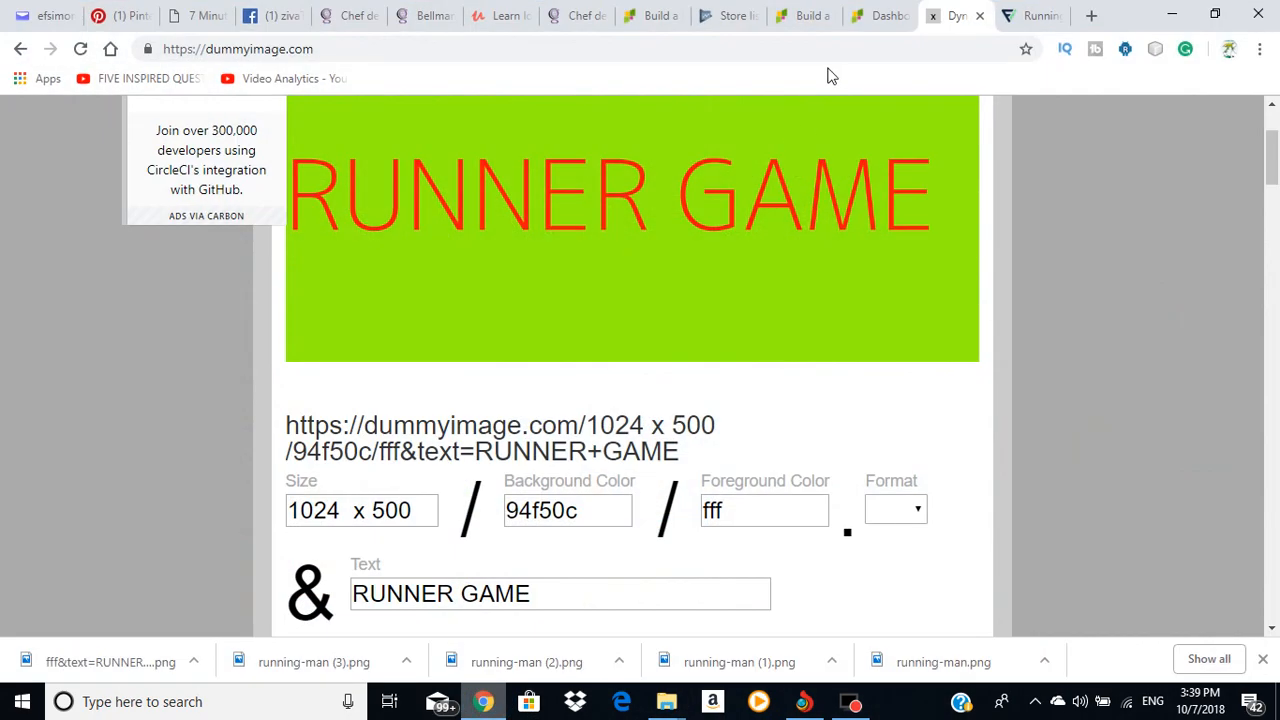
{"action": "left_click", "coordinate": [737, 15]}
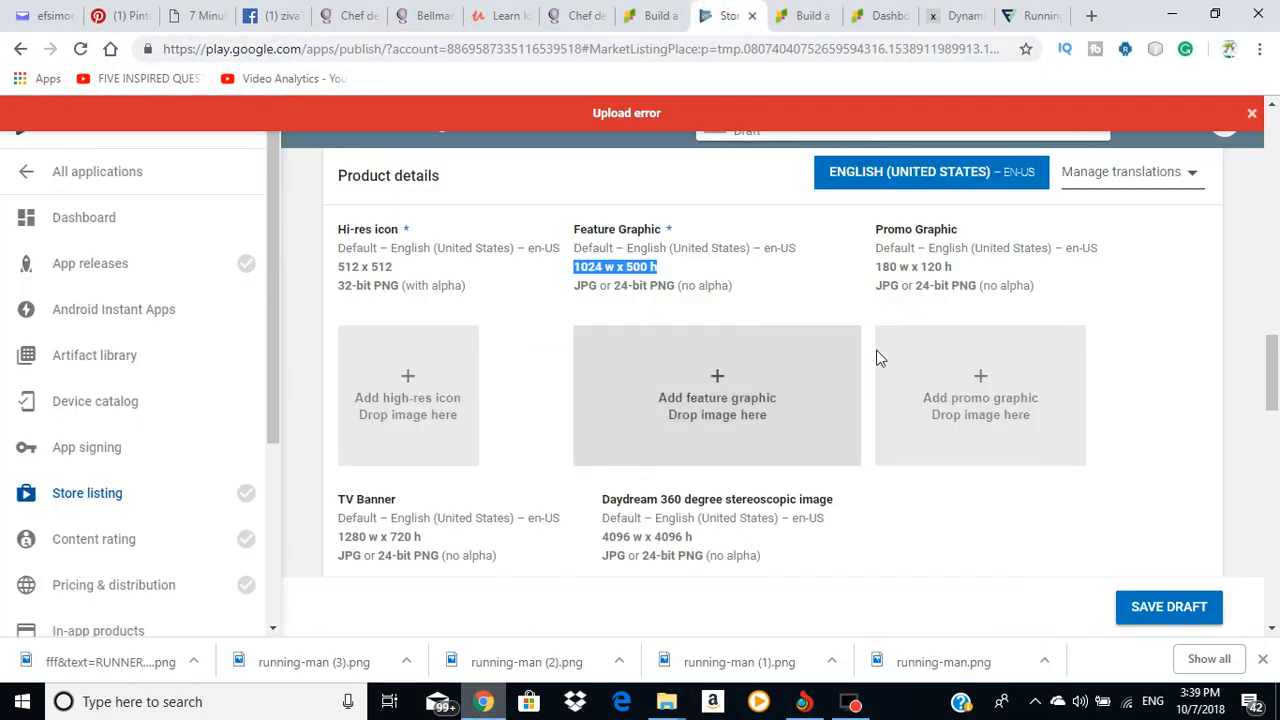
{"action": "left_click", "coordinate": [670, 401]}
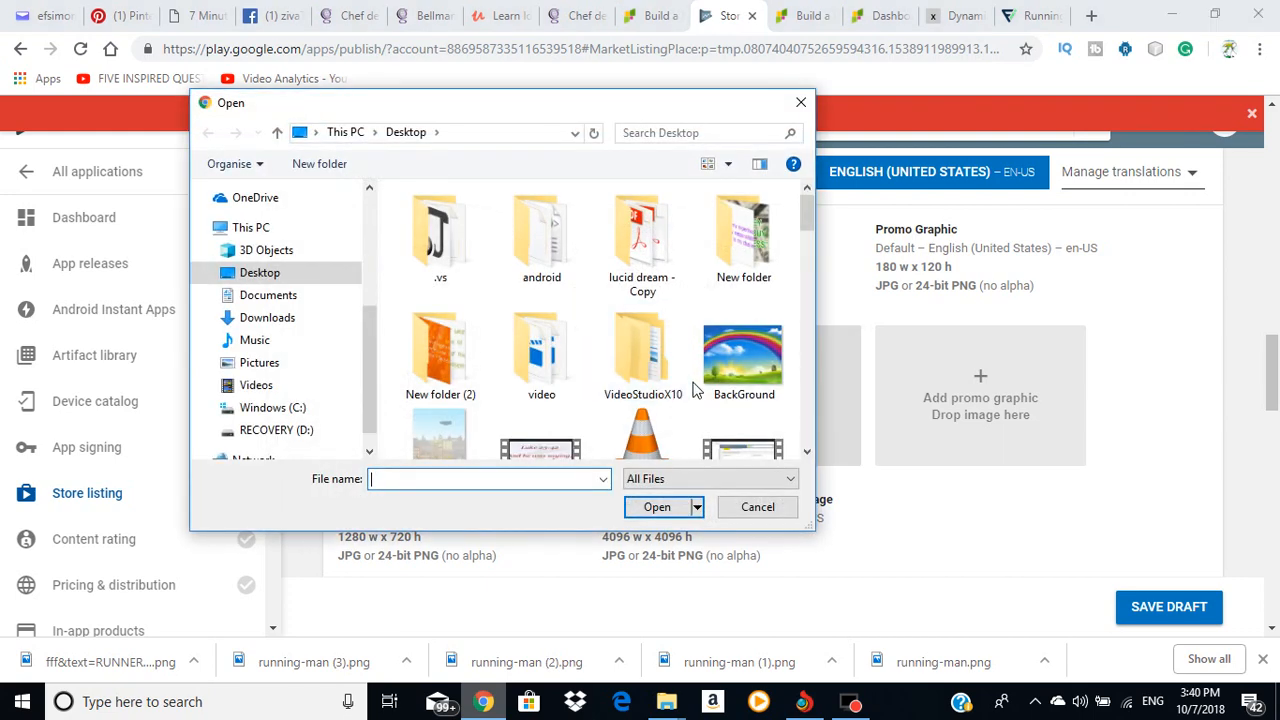
{"action": "scroll", "coordinate": [675, 363], "scroll_direction": "down", "scroll_amount": 5}
{"action": "left_click", "coordinate": [723, 275]}
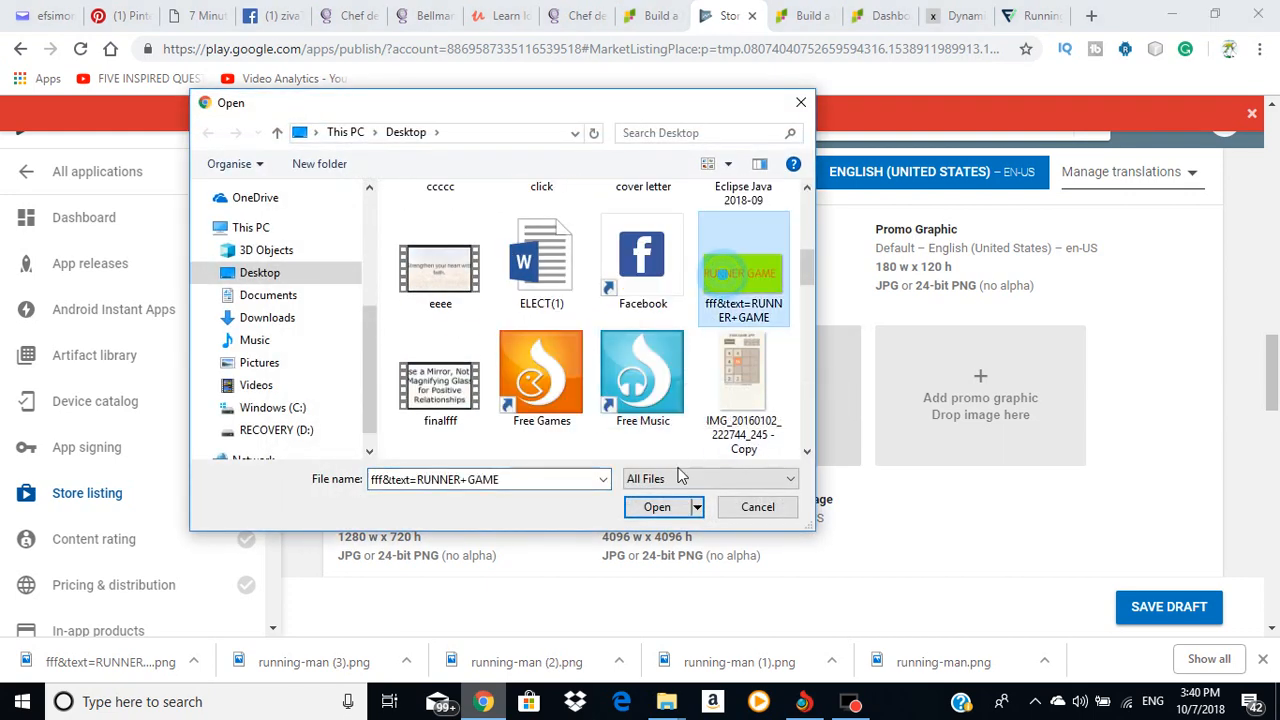
{"action": "left_click", "coordinate": [662, 509]}
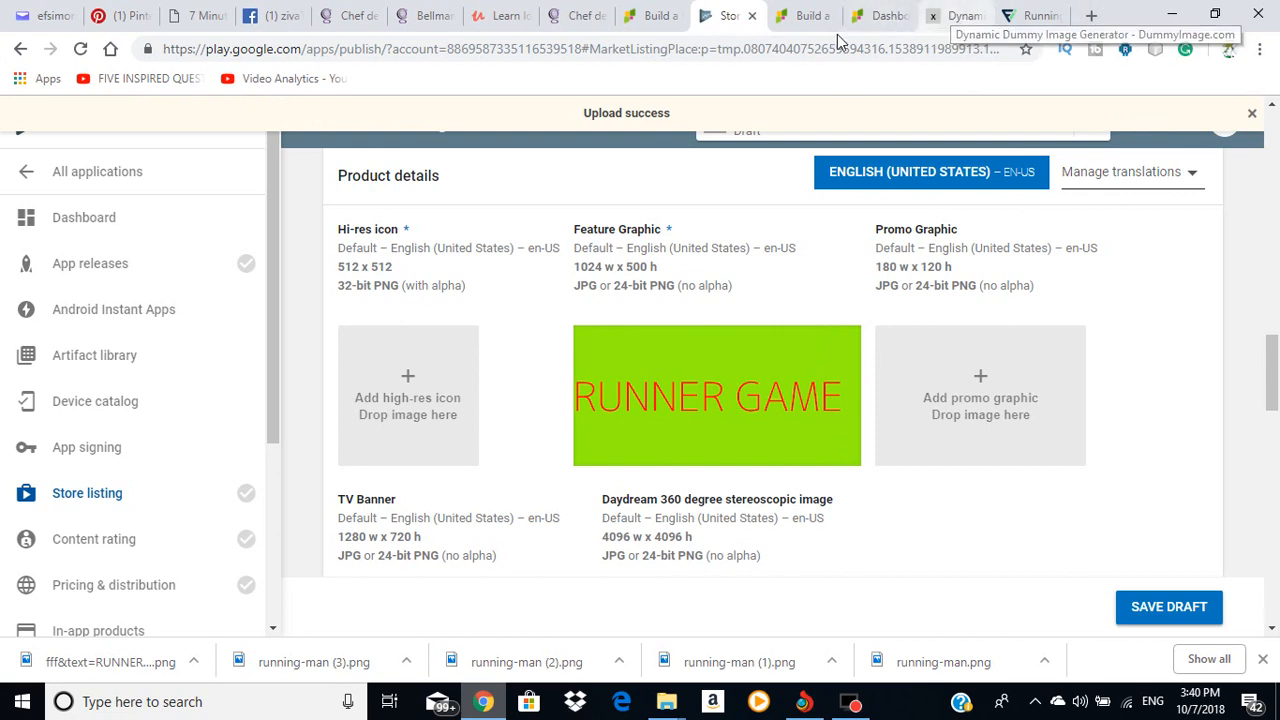
Step: Close the Running Man preview and open the circular teal Runner icon on Flaticon
{"action": "left_click", "coordinate": [1035, 17]}
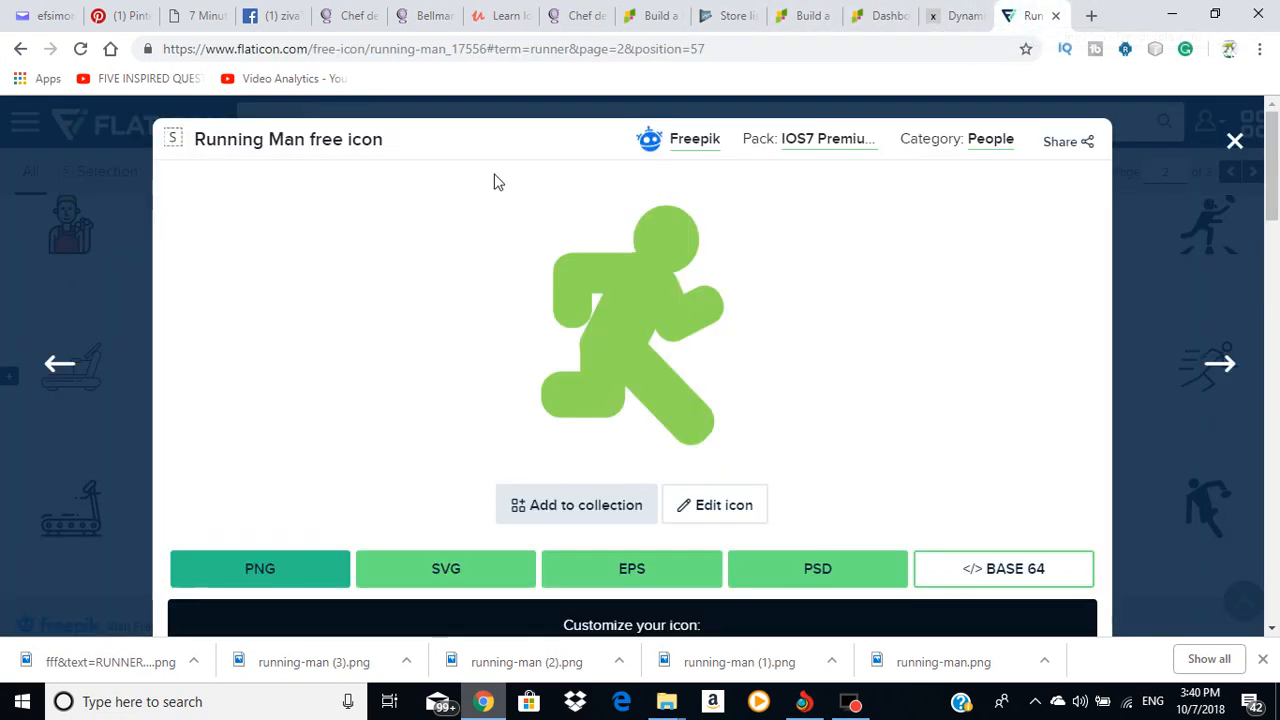
{"action": "scroll", "coordinate": [937, 246], "scroll_direction": "down", "scroll_amount": 2}
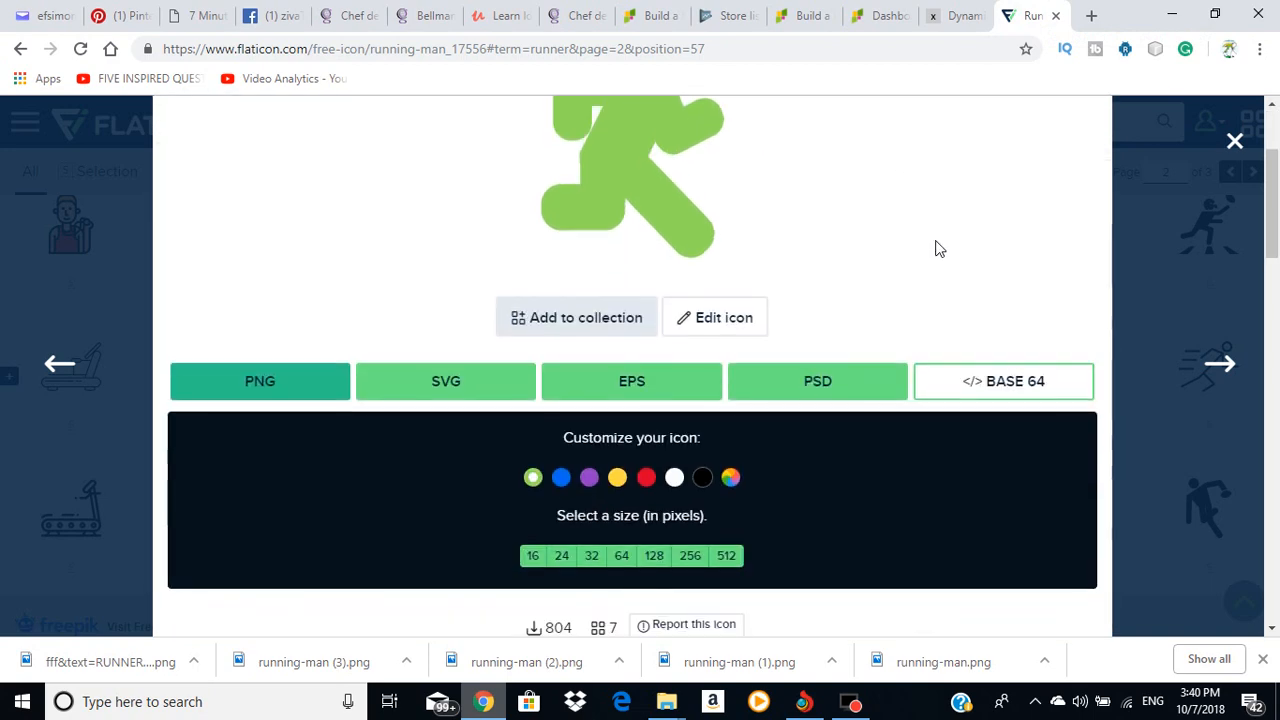
{"action": "scroll", "coordinate": [930, 250], "scroll_direction": "down", "scroll_amount": 2}
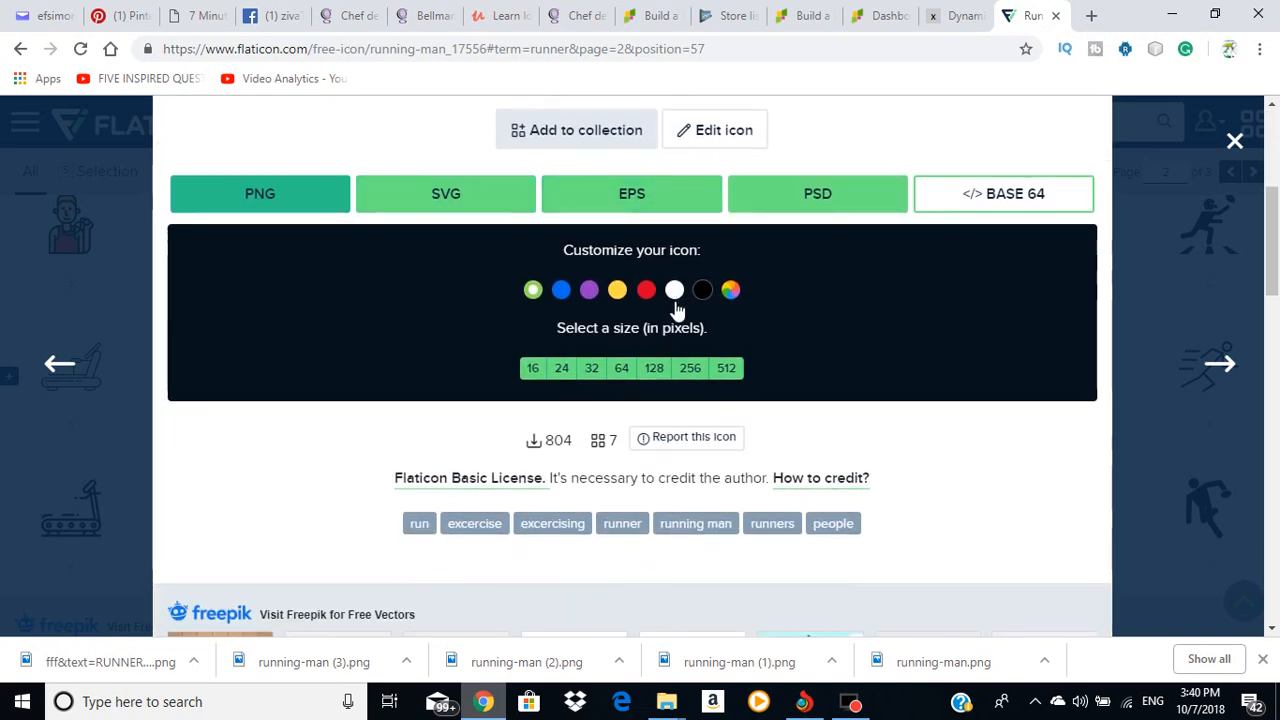
{"action": "scroll", "coordinate": [786, 300], "scroll_direction": "up", "scroll_amount": 4}
{"action": "scroll", "coordinate": [788, 300], "scroll_direction": "down", "scroll_amount": 3}
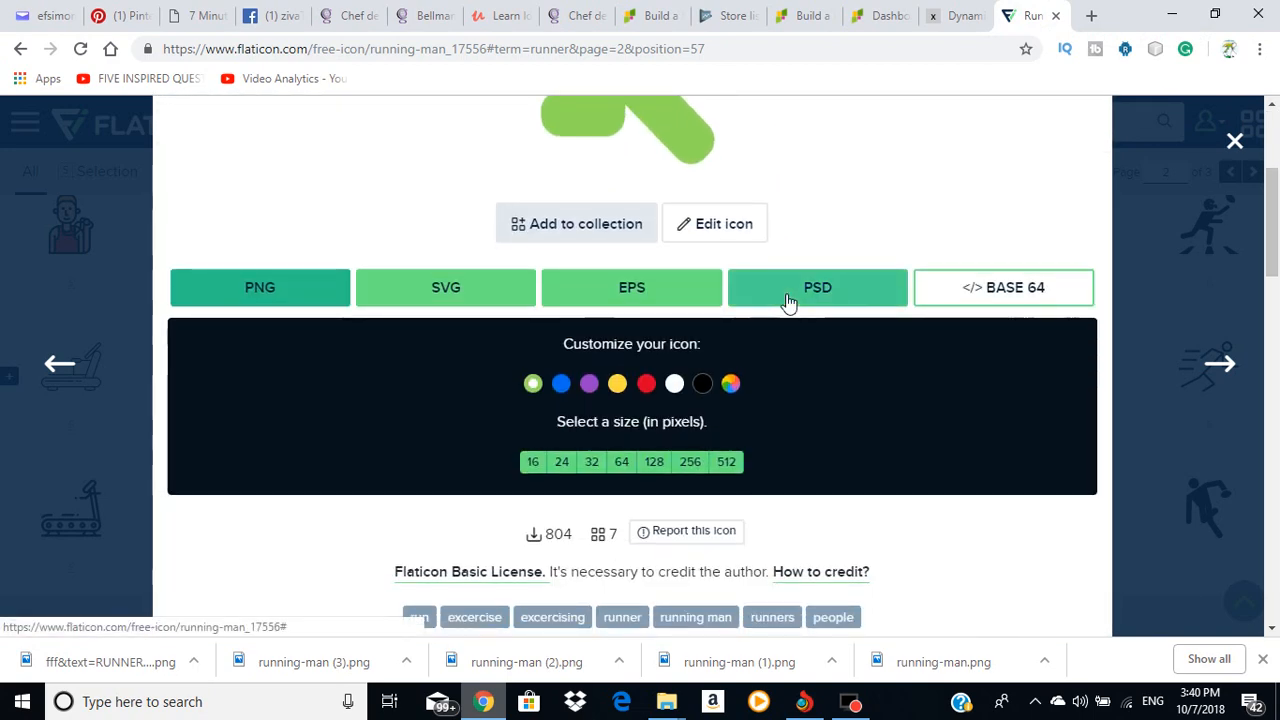
{"action": "scroll", "coordinate": [787, 300], "scroll_direction": "up", "scroll_amount": 2}
{"action": "scroll", "coordinate": [1035, 180], "scroll_direction": "up", "scroll_amount": 1}
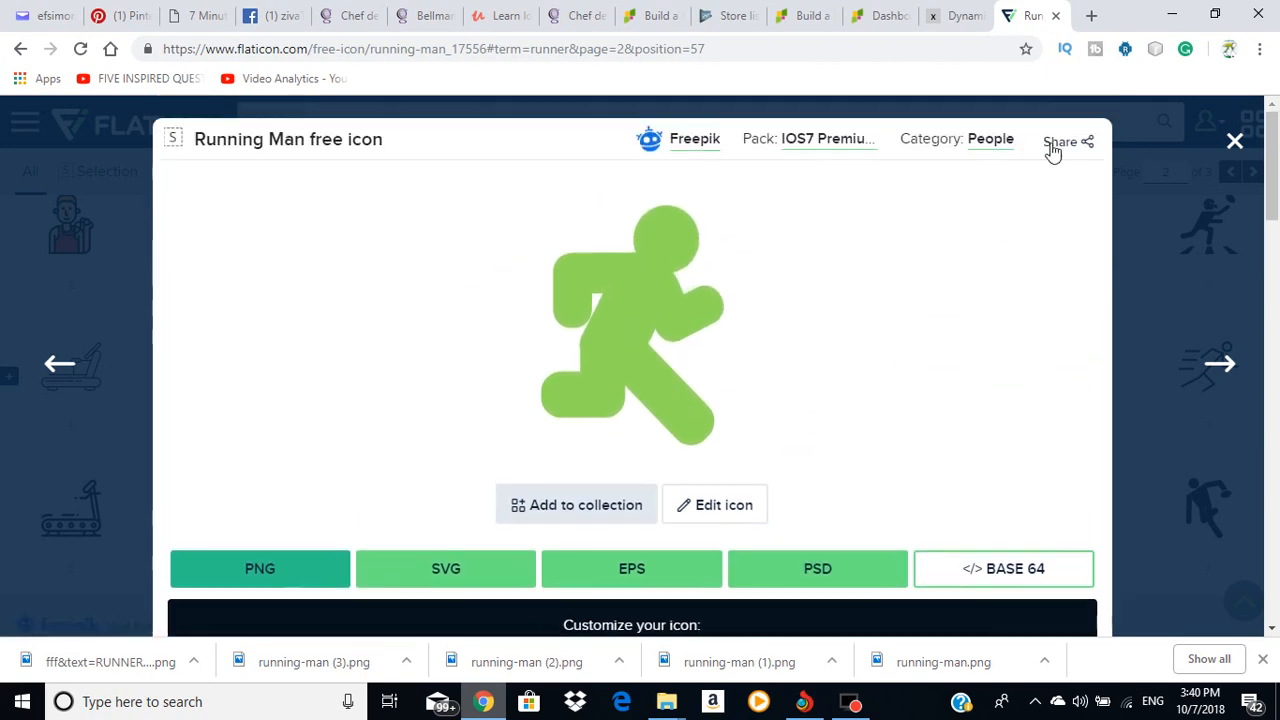
{"action": "left_click", "coordinate": [1234, 141]}
{"action": "scroll", "coordinate": [431, 309], "scroll_direction": "down", "scroll_amount": 3}
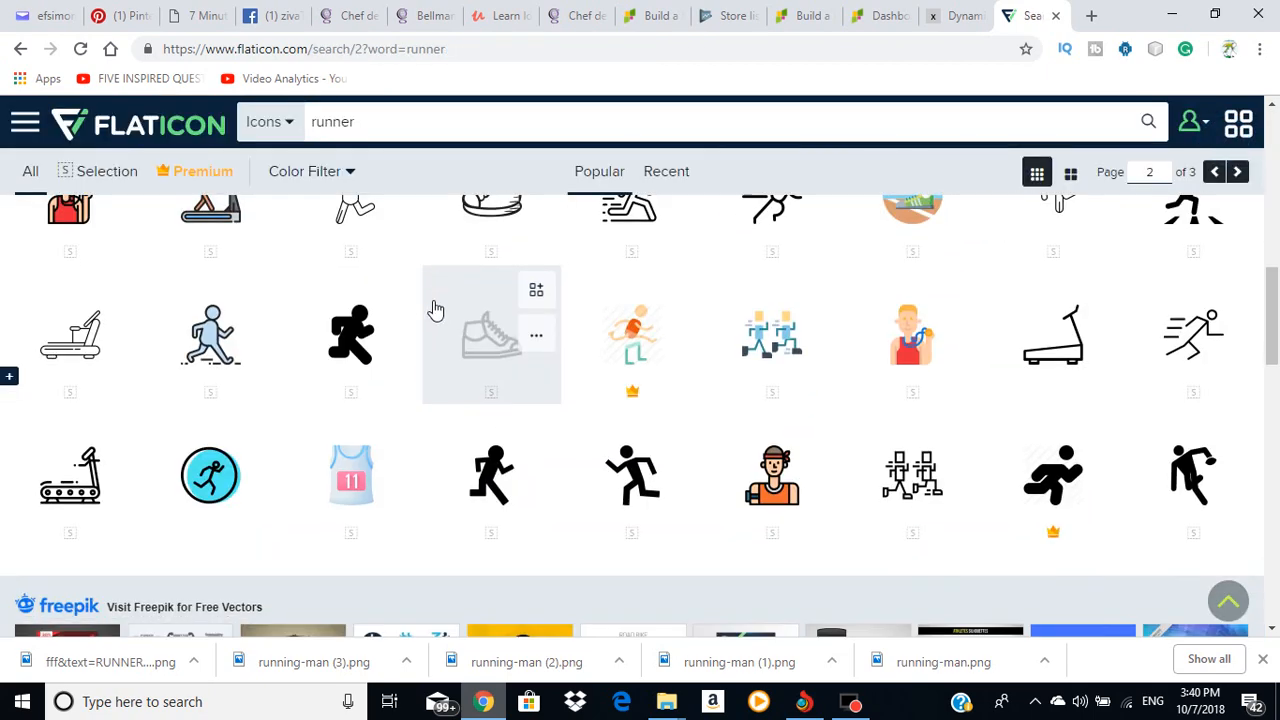
{"action": "scroll", "coordinate": [437, 309], "scroll_direction": "up", "scroll_amount": 2}
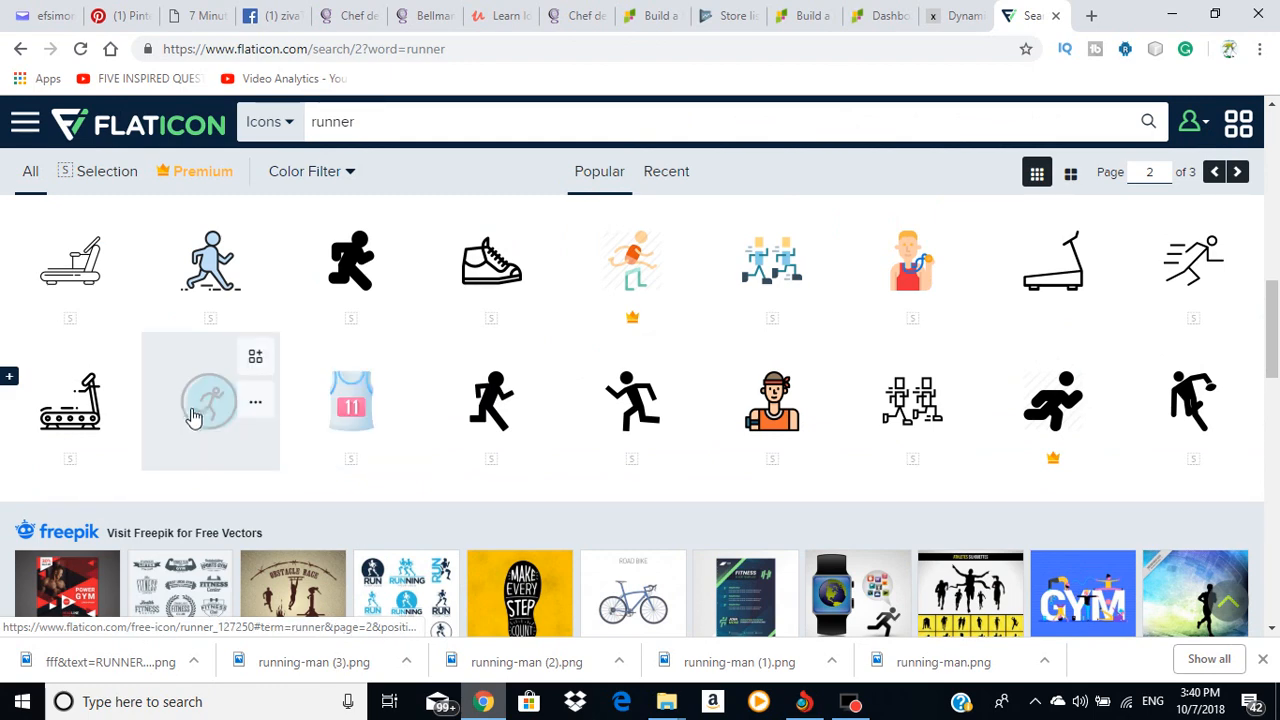
{"action": "left_click", "coordinate": [199, 404]}
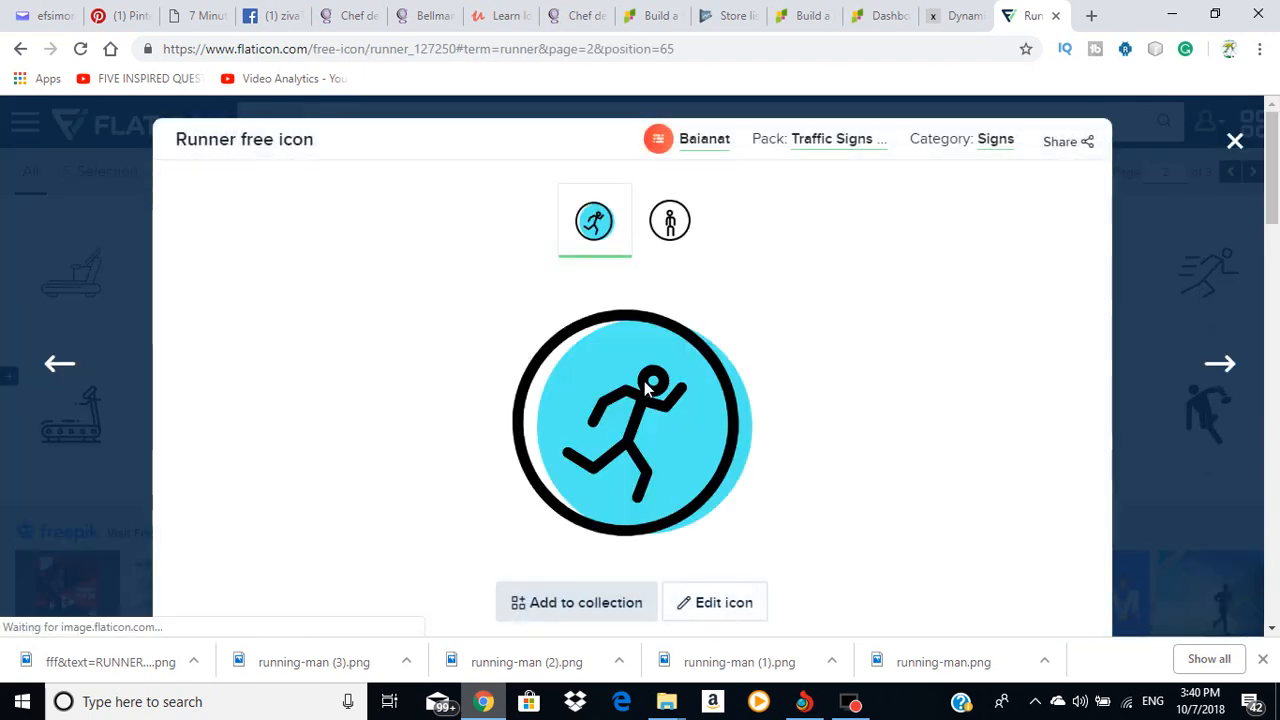
Step: Download the Runner icon as a 512-pixel PNG
{"action": "scroll", "coordinate": [691, 371], "scroll_direction": "down", "scroll_amount": 4}
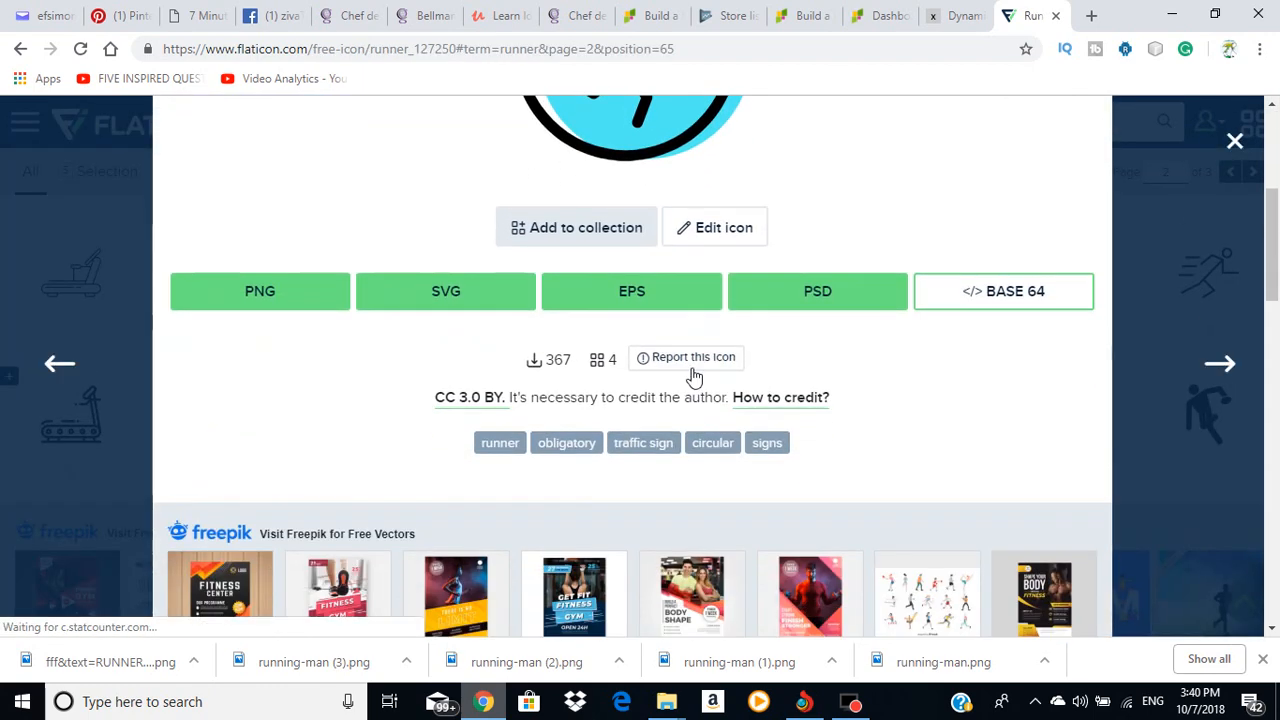
{"action": "left_click", "coordinate": [255, 303]}
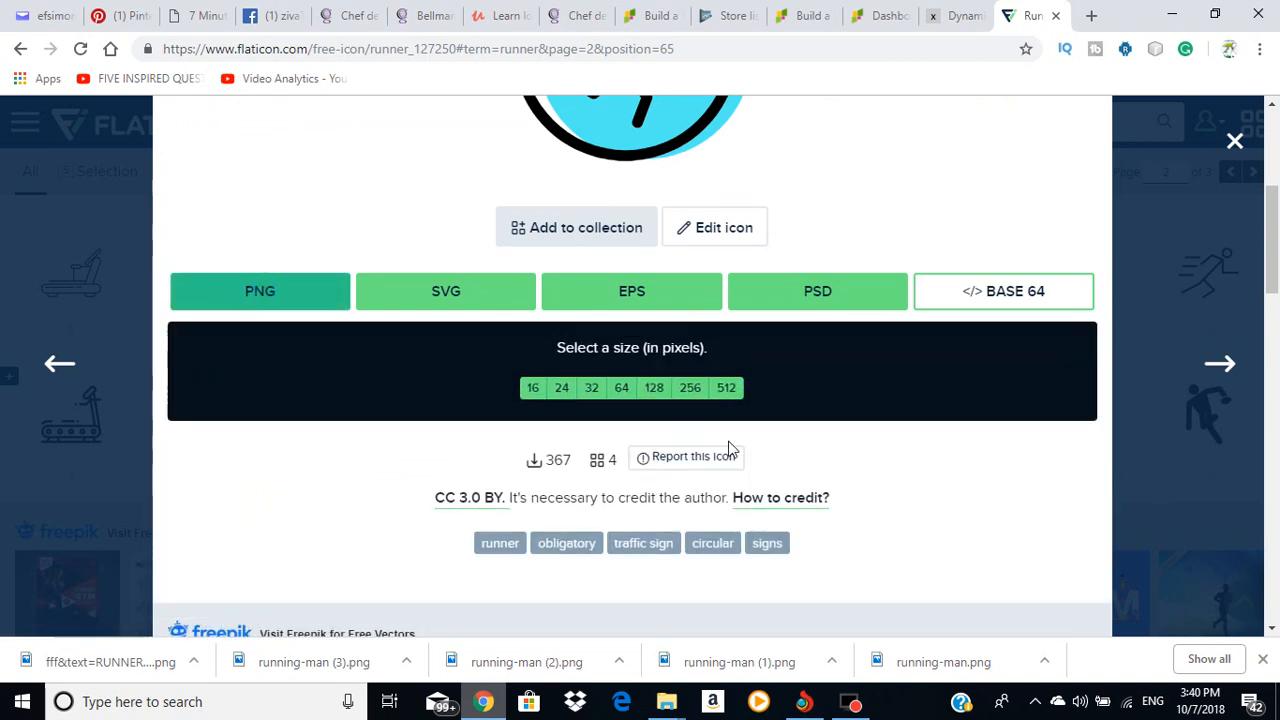
{"action": "left_click", "coordinate": [727, 389]}
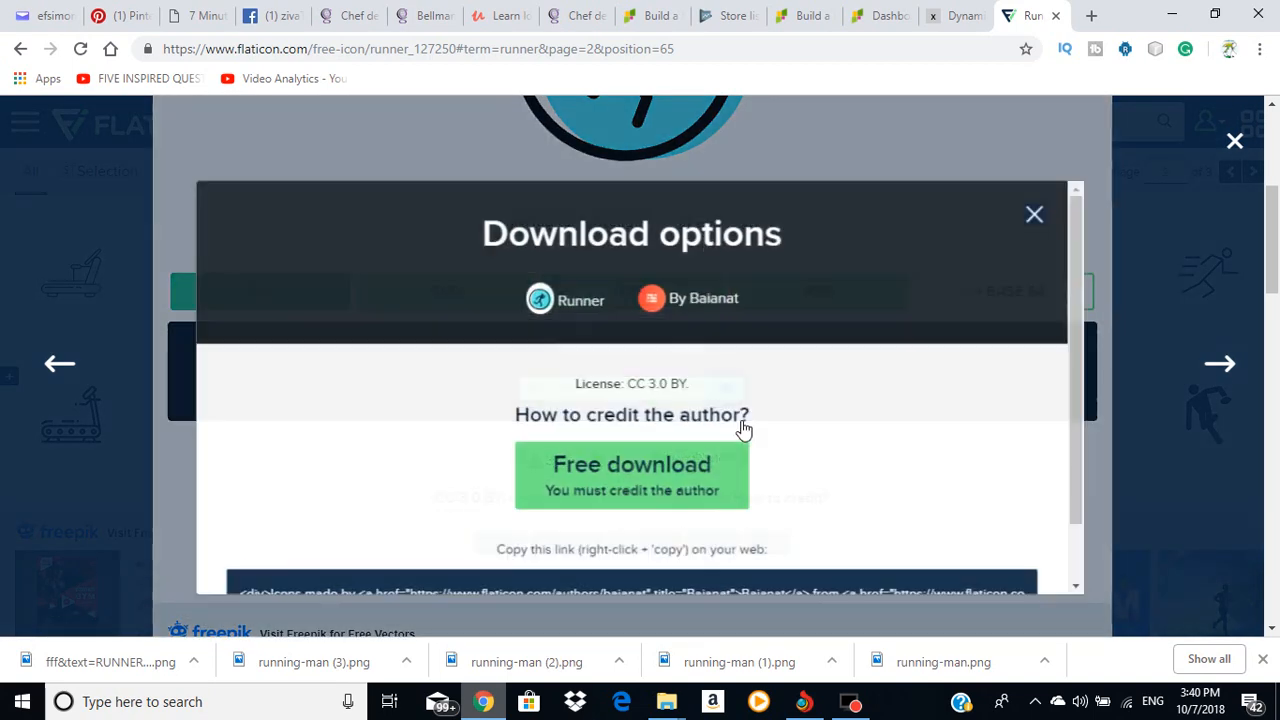
{"action": "left_click", "coordinate": [659, 482]}
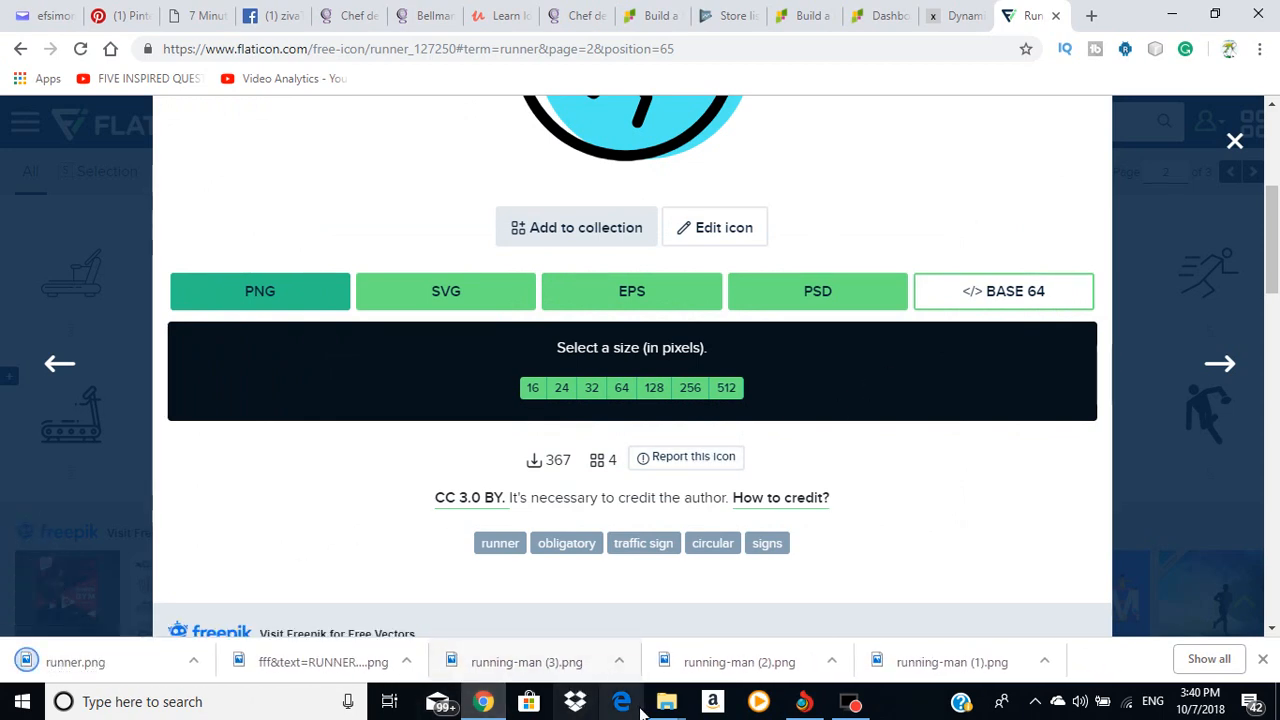
Step: Copy the downloaded runner file from the Downloads folder
{"action": "mouse_move", "coordinate": [666, 701]}
{"action": "left_click", "coordinate": [555, 628]}
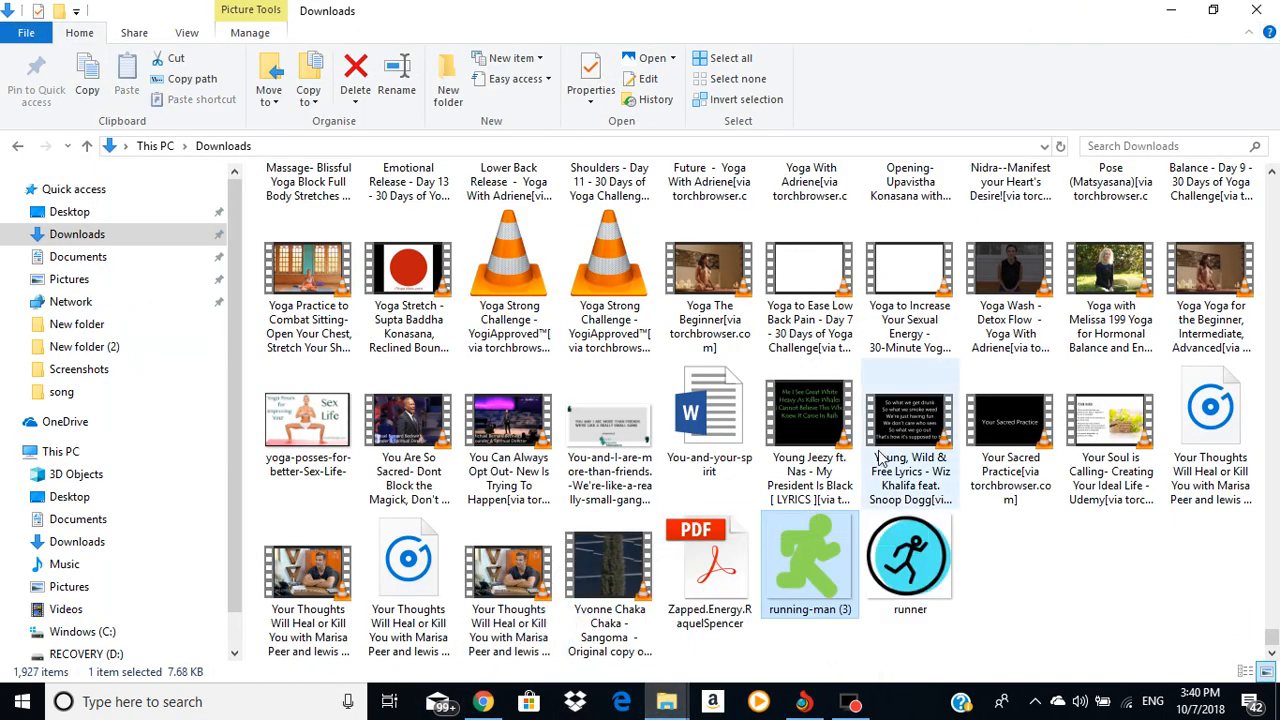
{"action": "right_click", "coordinate": [915, 562]}
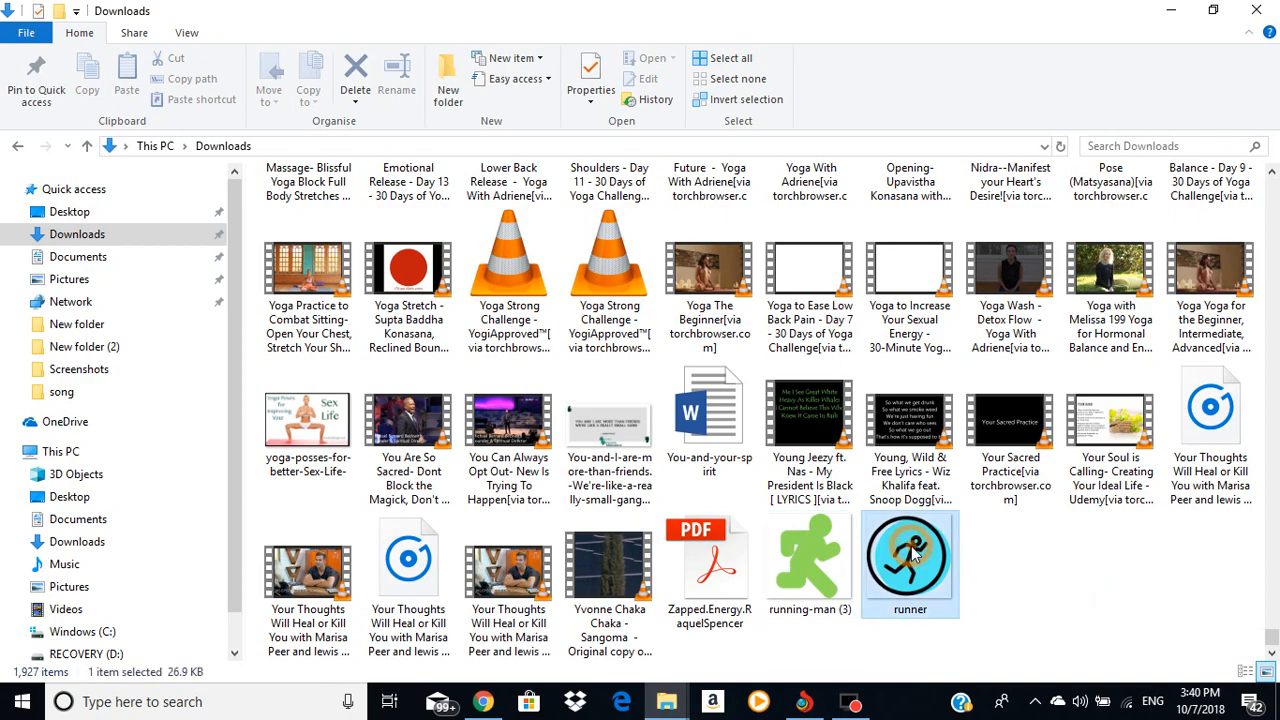
{"action": "left_click", "coordinate": [958, 573]}
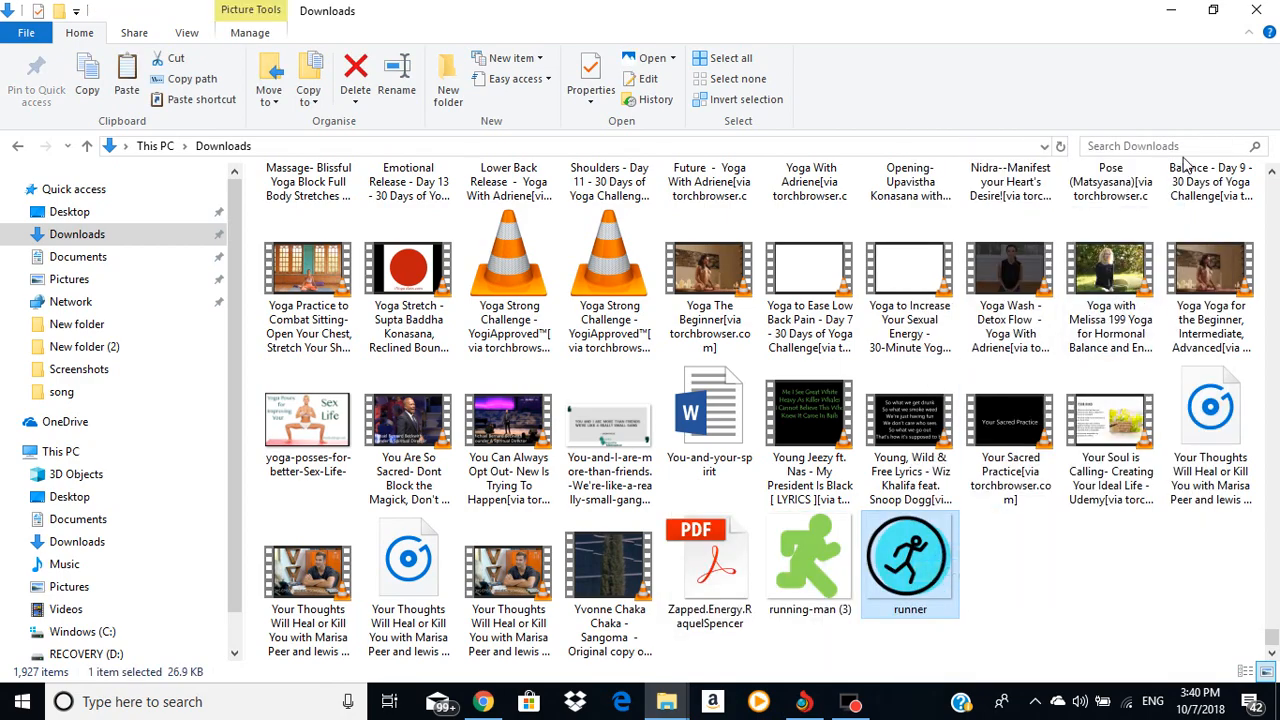
Step: Paste the runner file onto the desktop and return to the Play Console listing
{"action": "left_click", "coordinate": [1171, 10]}
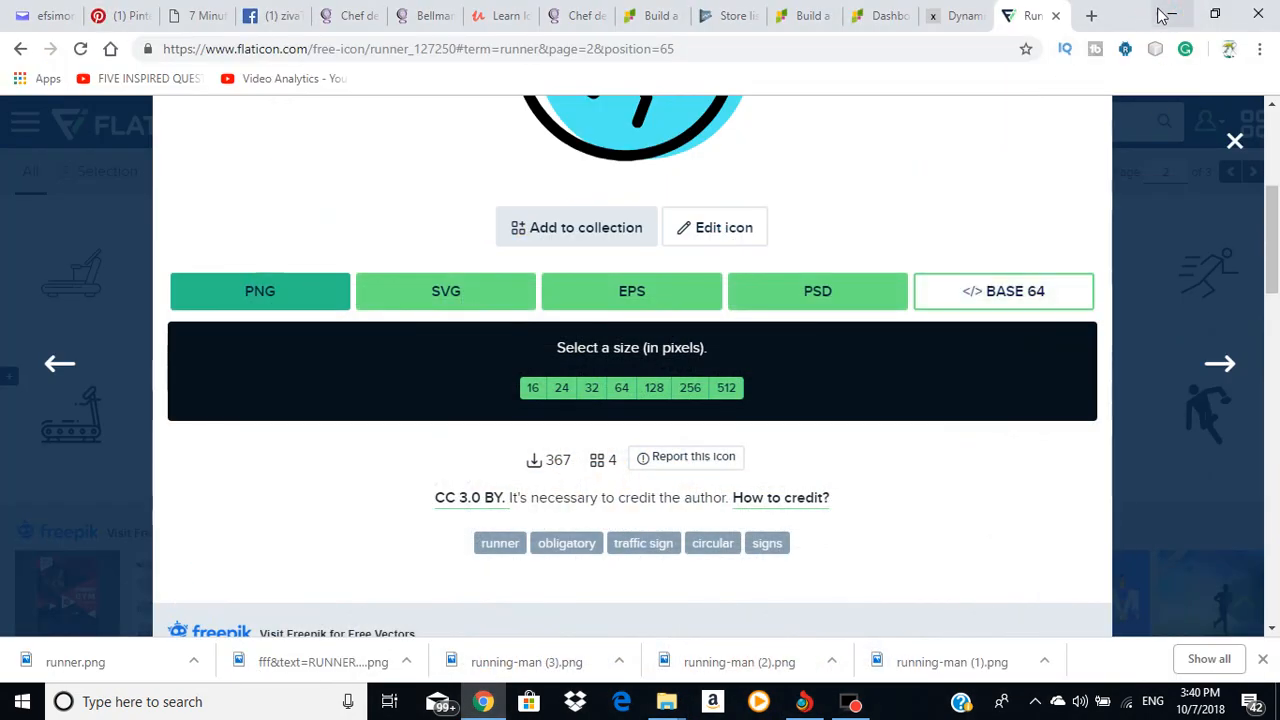
{"action": "left_click", "coordinate": [1171, 14]}
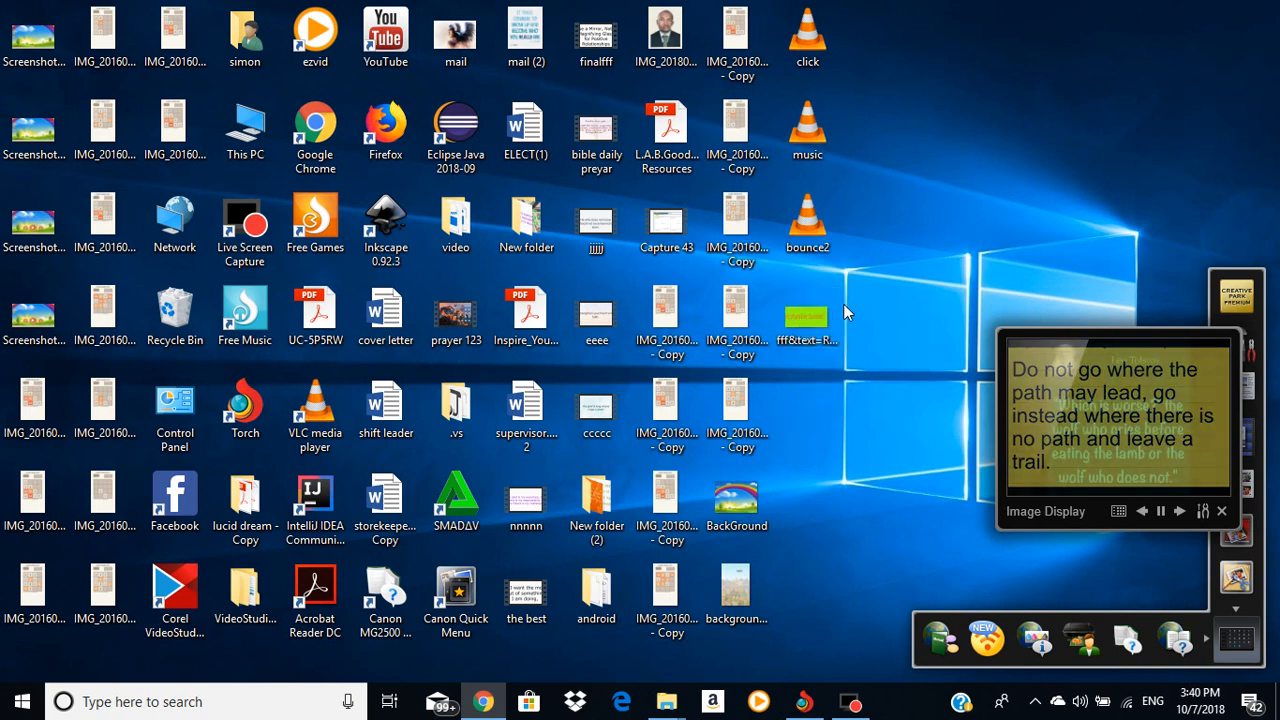
{"action": "right_click", "coordinate": [892, 214]}
{"action": "left_click", "coordinate": [940, 324]}
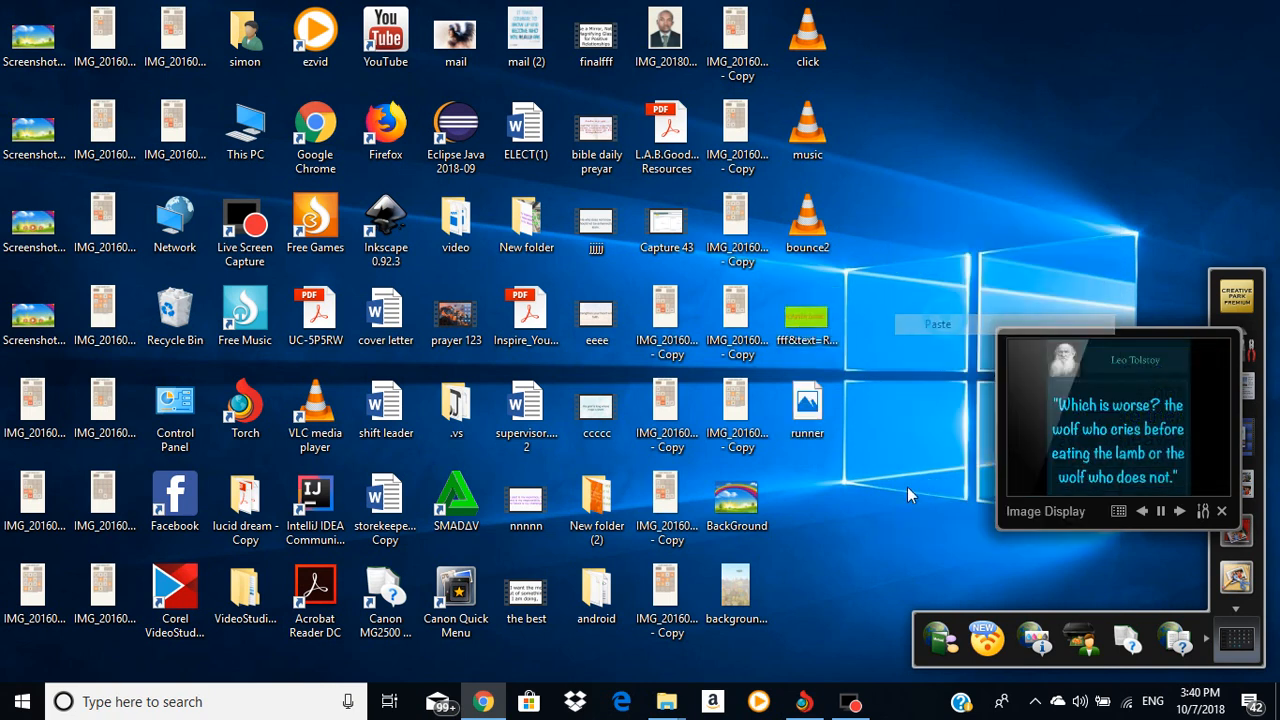
{"action": "left_click", "coordinate": [483, 701]}
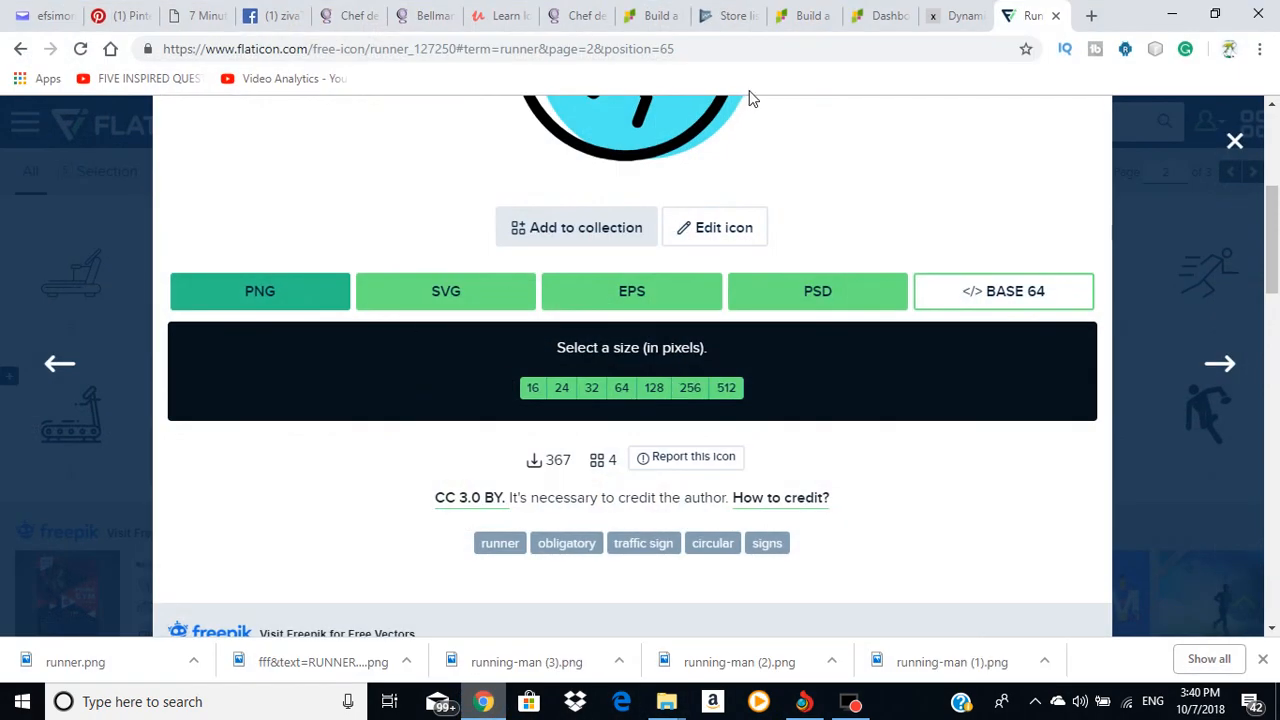
{"action": "left_click", "coordinate": [722, 16]}
Step: Upload the runner image from the desktop as the store listing's Hi-res icon
{"action": "left_click", "coordinate": [403, 403]}
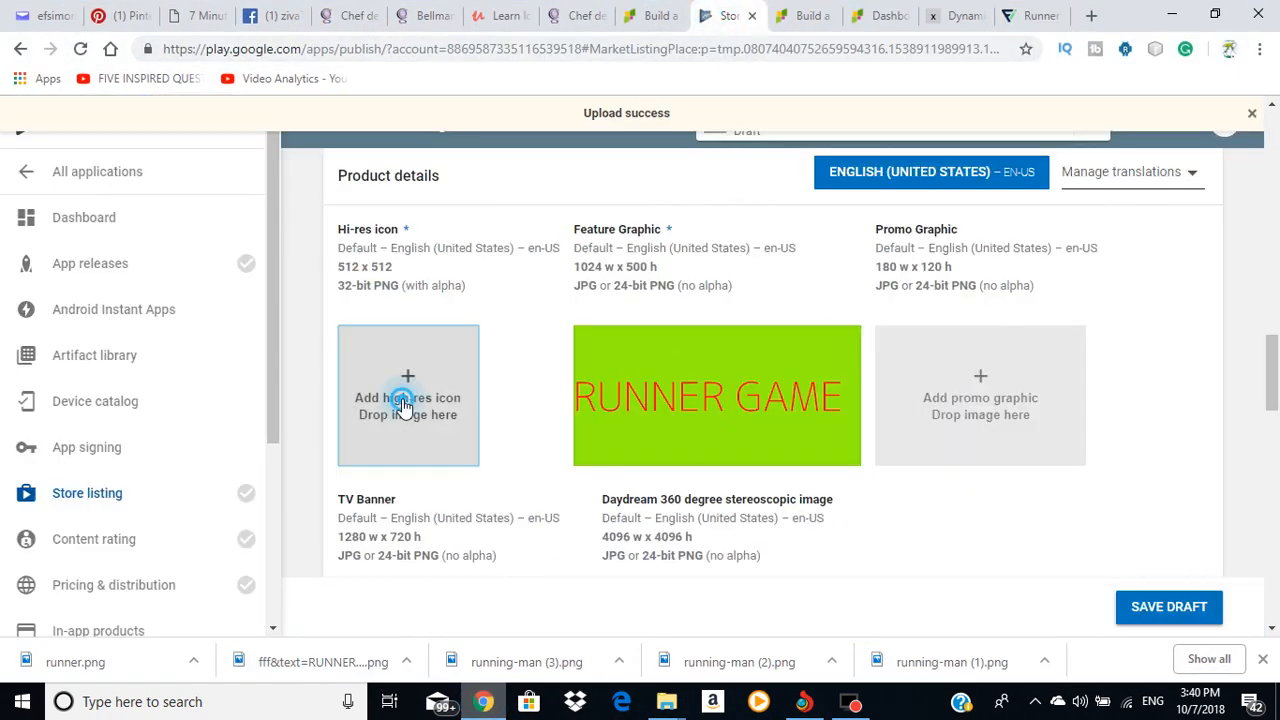
{"action": "scroll", "coordinate": [640, 400], "scroll_direction": "down", "scroll_amount": 5}
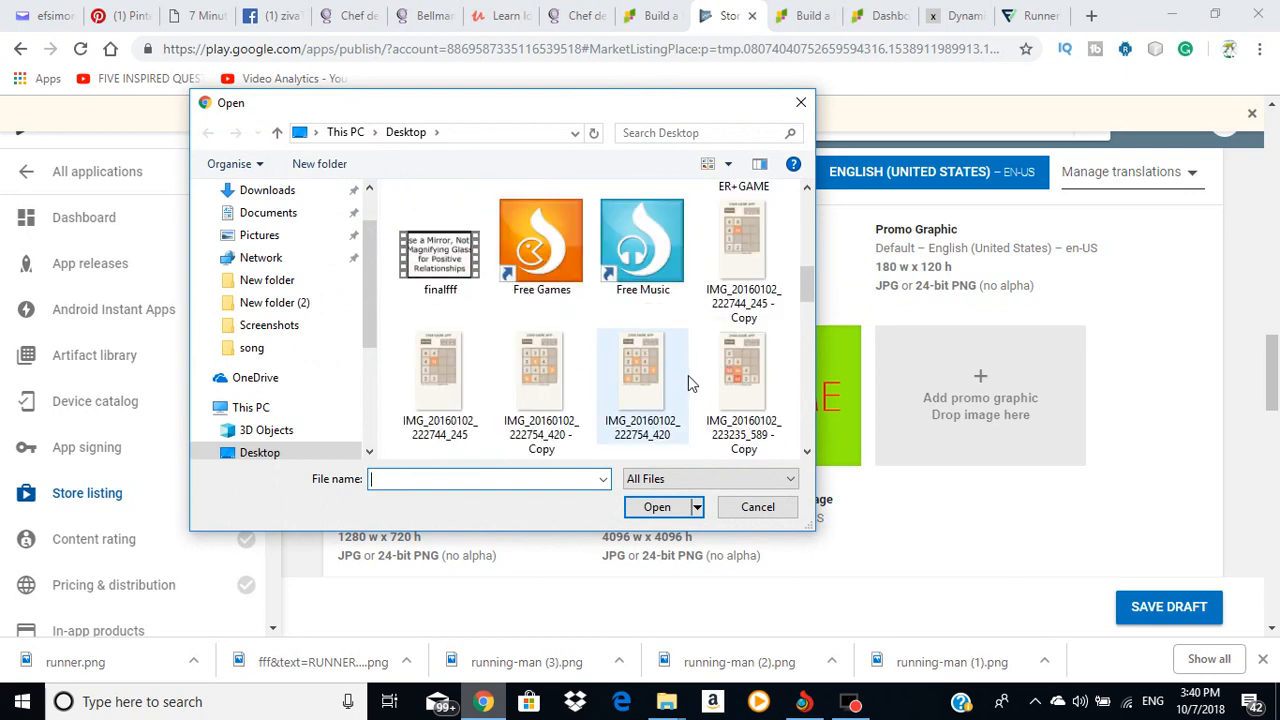
{"action": "scroll", "coordinate": [688, 375], "scroll_direction": "up", "scroll_amount": 3}
{"action": "scroll", "coordinate": [736, 357], "scroll_direction": "down", "scroll_amount": 10}
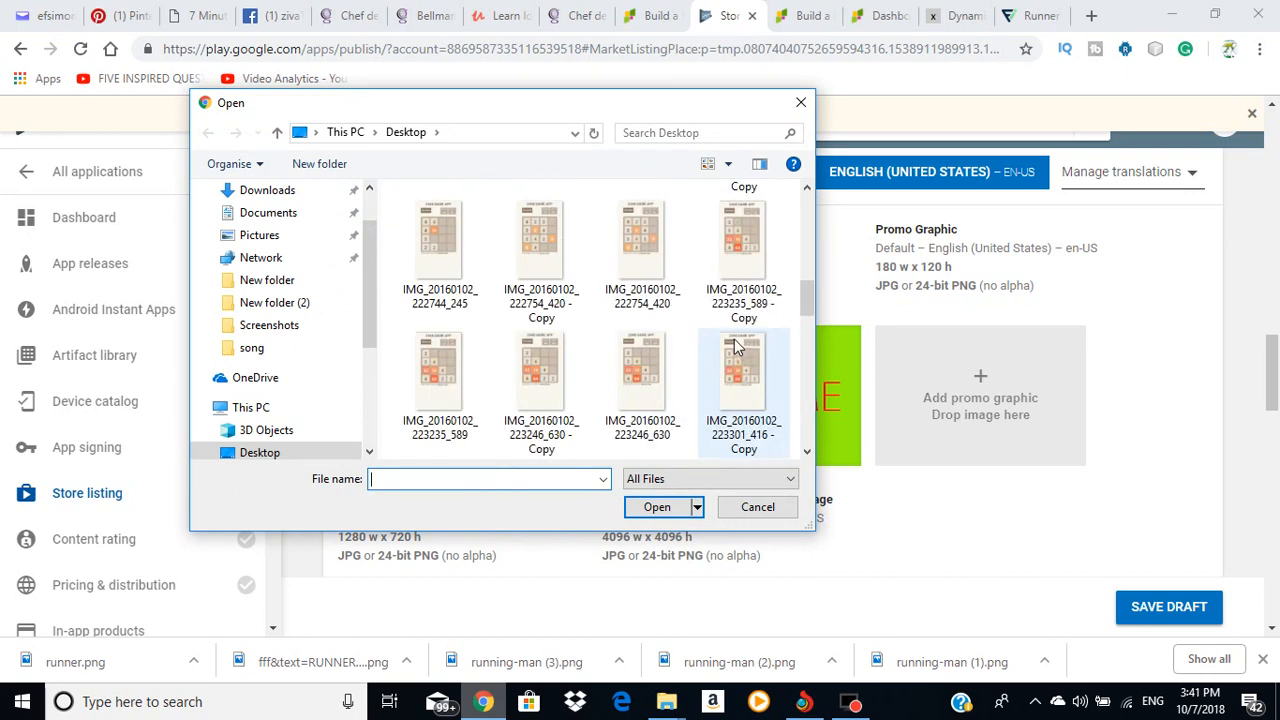
{"action": "scroll", "coordinate": [733, 350], "scroll_direction": "up", "scroll_amount": 3}
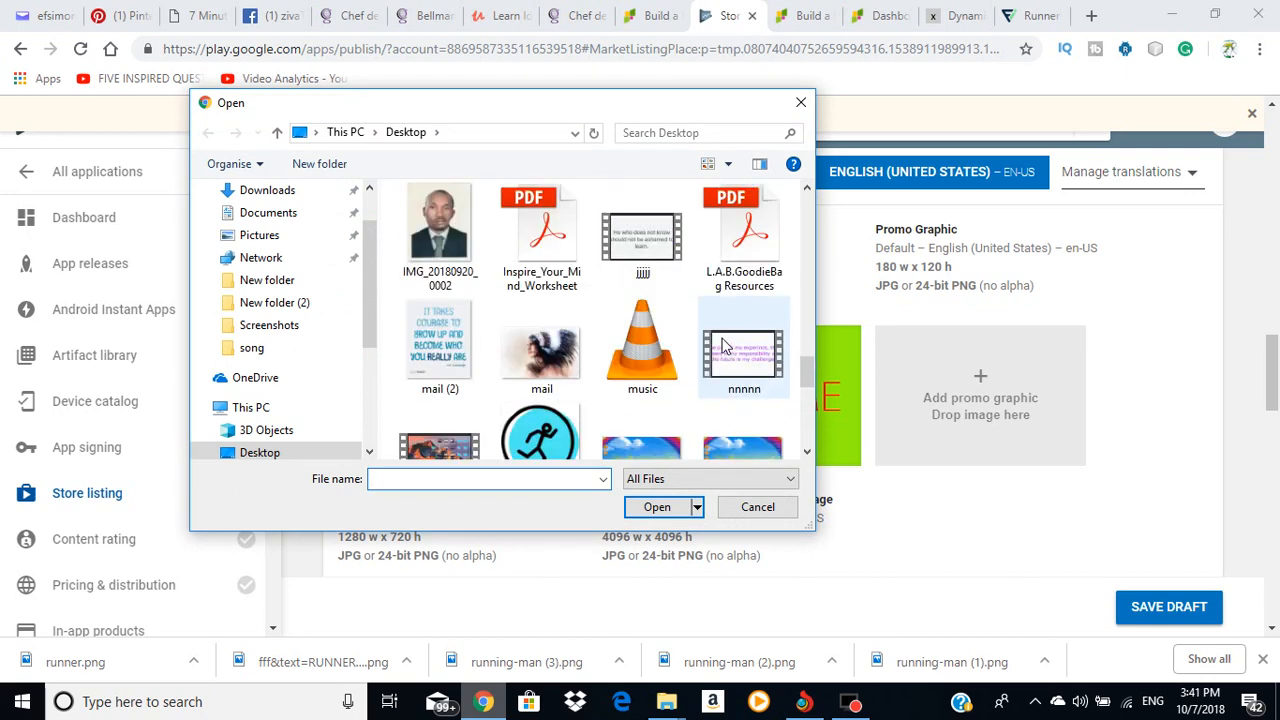
{"action": "left_click", "coordinate": [532, 430]}
{"action": "left_click", "coordinate": [668, 505]}
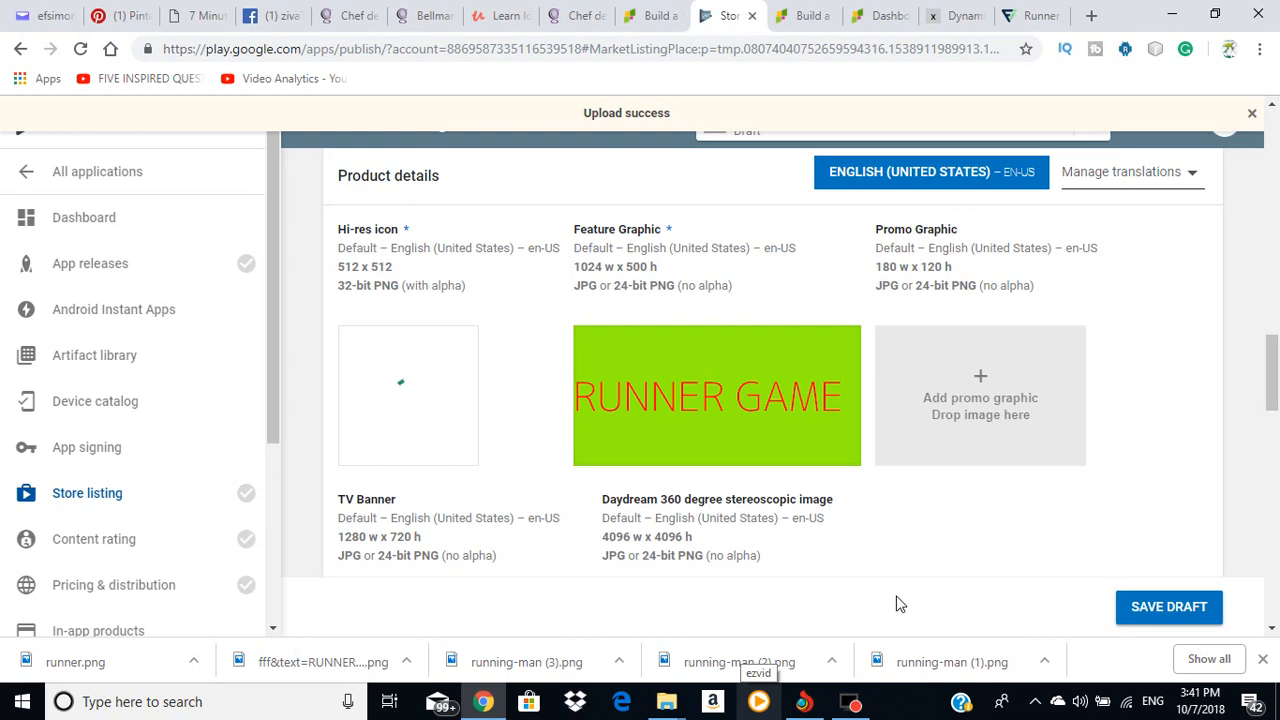
{"action": "scroll", "coordinate": [929, 540], "scroll_direction": "down", "scroll_amount": 6}
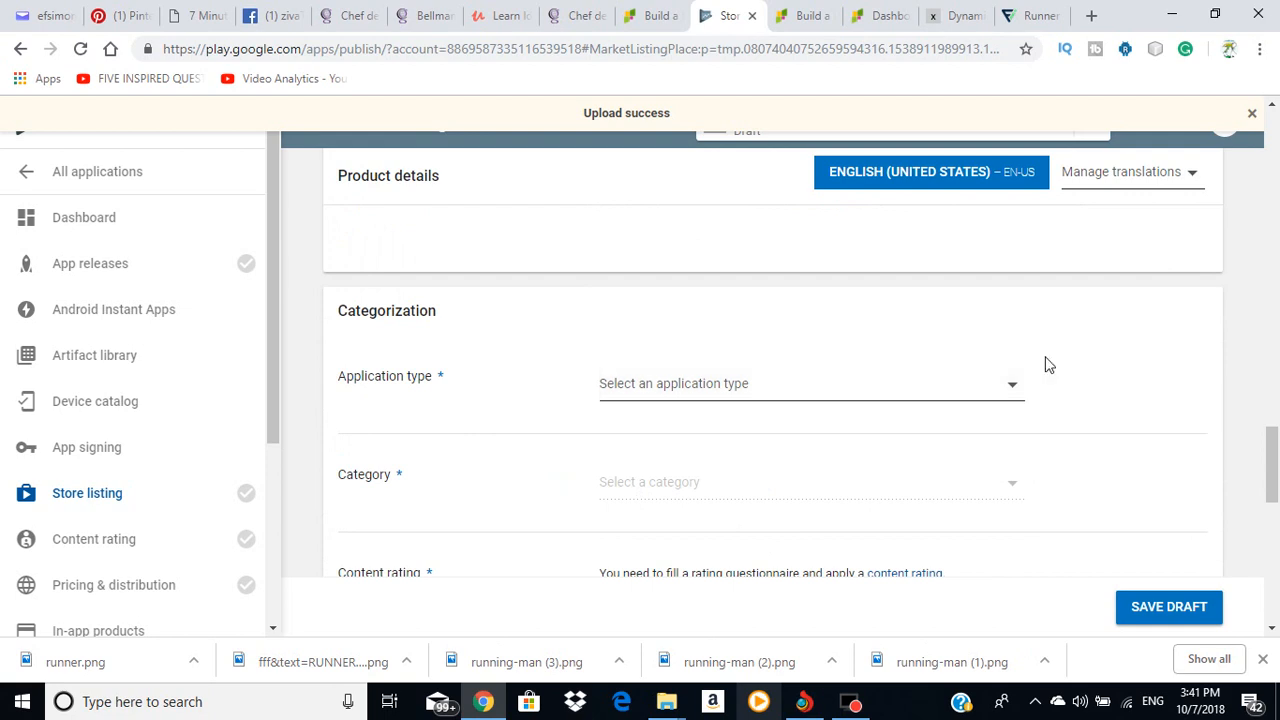
{"action": "left_click", "coordinate": [1015, 389]}
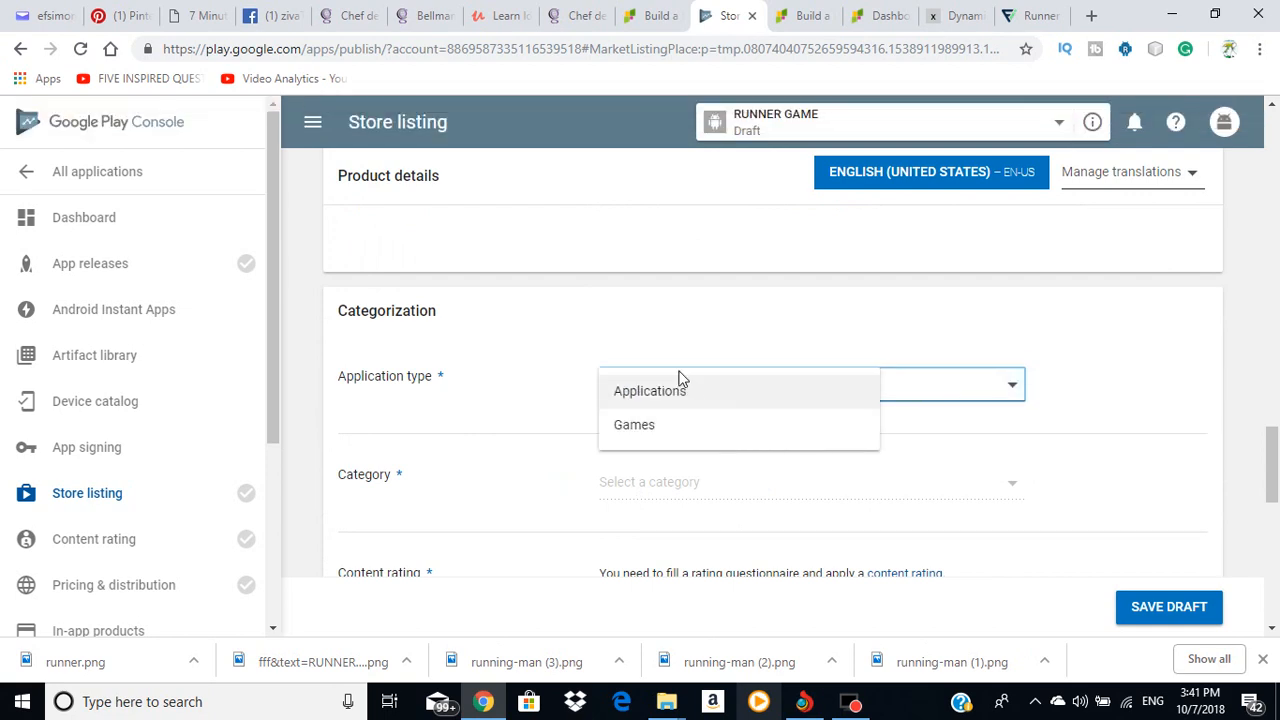
Step: Set the application type to Games and the category to Action
{"action": "left_click", "coordinate": [671, 429]}
{"action": "scroll", "coordinate": [686, 437], "scroll_direction": "down", "scroll_amount": 2}
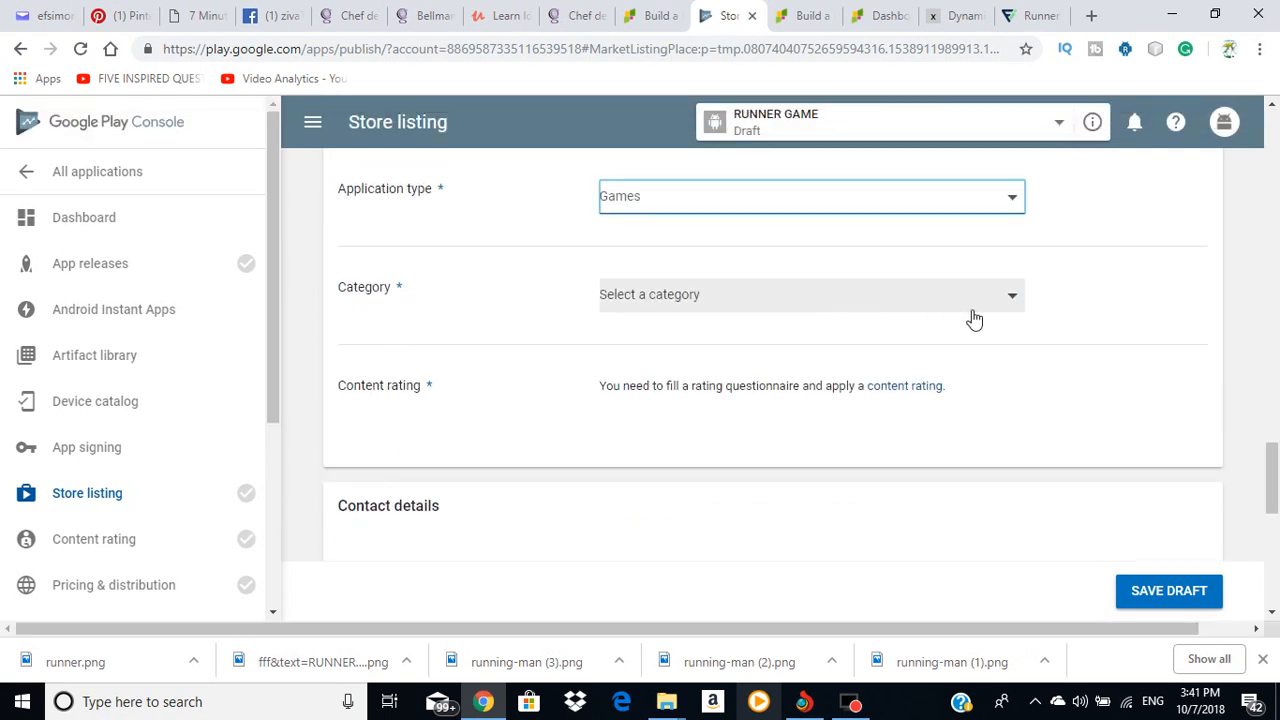
{"action": "left_click", "coordinate": [1011, 300]}
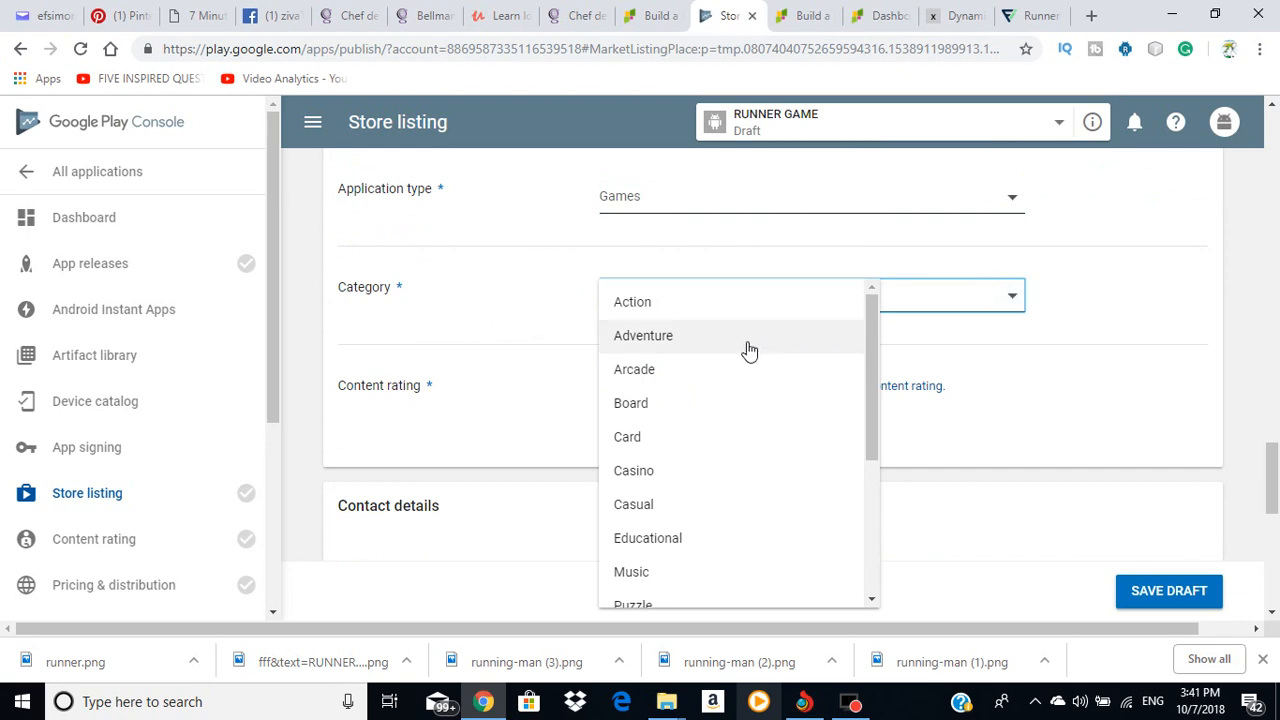
{"action": "left_click", "coordinate": [674, 305]}
Step: Enter the developer's phone number in the Contact details Phone field
{"action": "scroll", "coordinate": [905, 345], "scroll_direction": "down", "scroll_amount": 2}
{"action": "scroll", "coordinate": [910, 340], "scroll_direction": "down", "scroll_amount": 2}
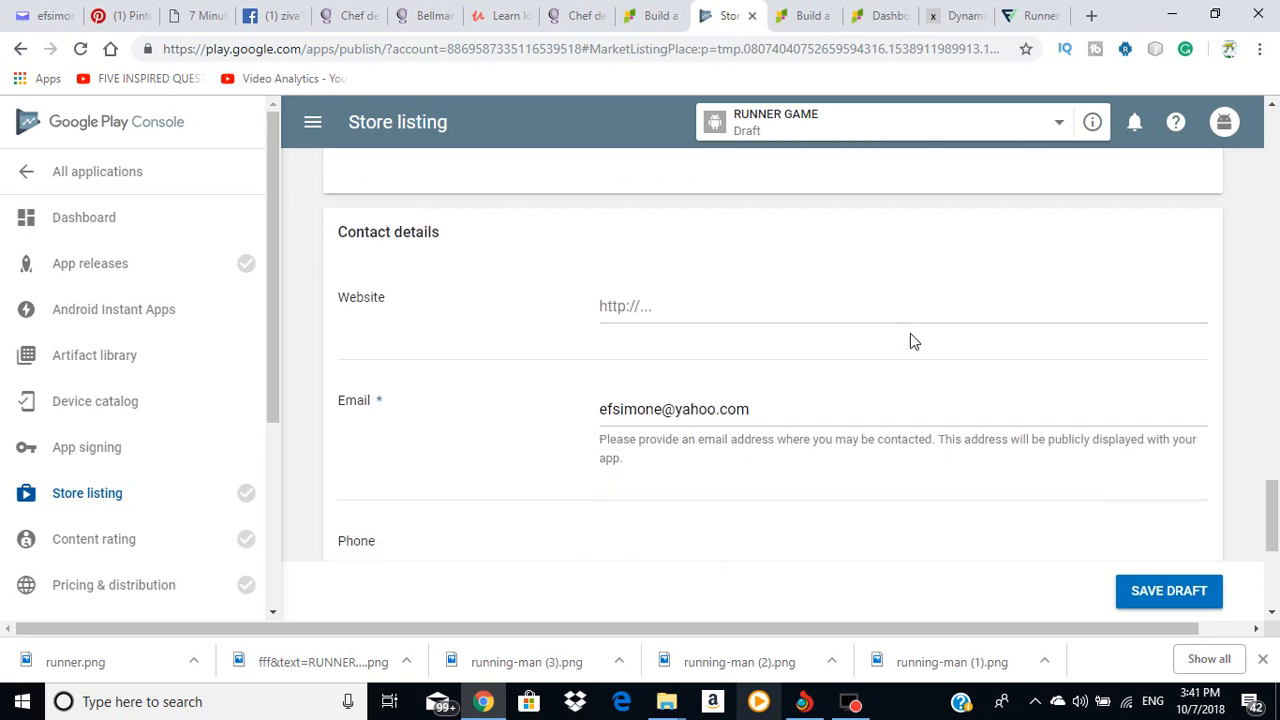
{"action": "scroll", "coordinate": [911, 340], "scroll_direction": "down", "scroll_amount": 3}
{"action": "scroll", "coordinate": [639, 331], "scroll_direction": "down", "scroll_amount": 2}
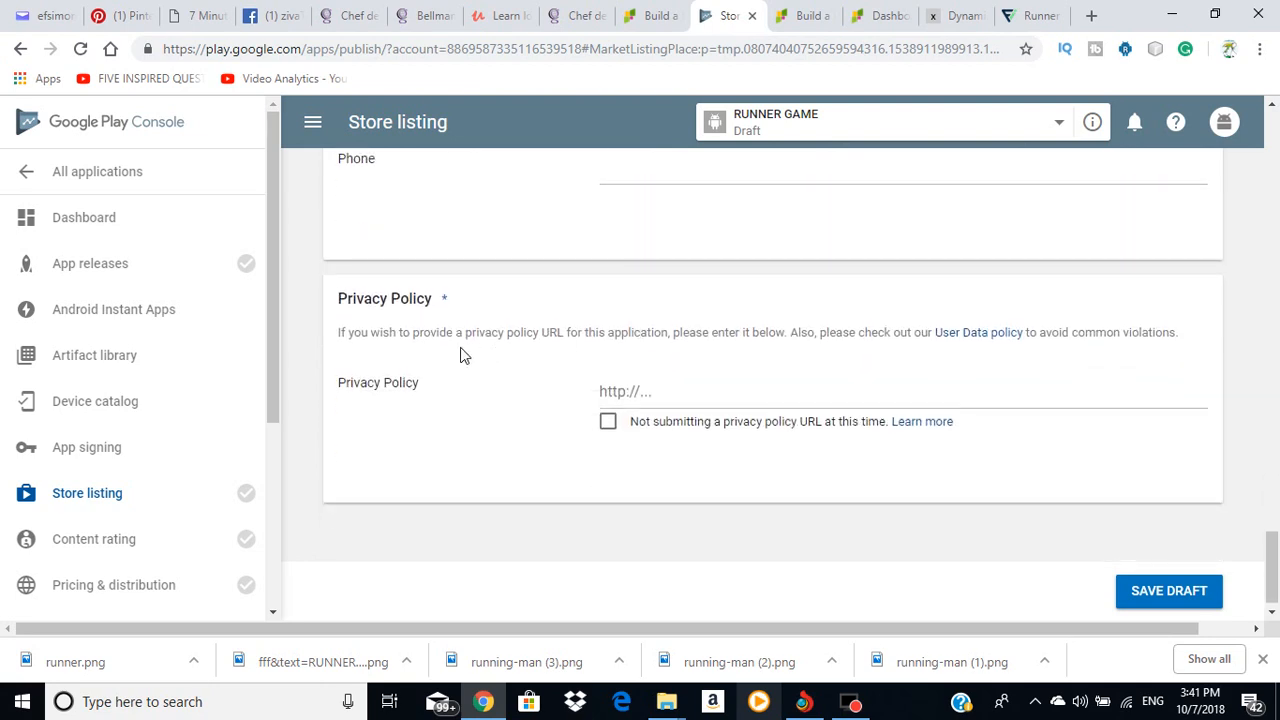
{"action": "scroll", "coordinate": [723, 355], "scroll_direction": "up", "scroll_amount": 4}
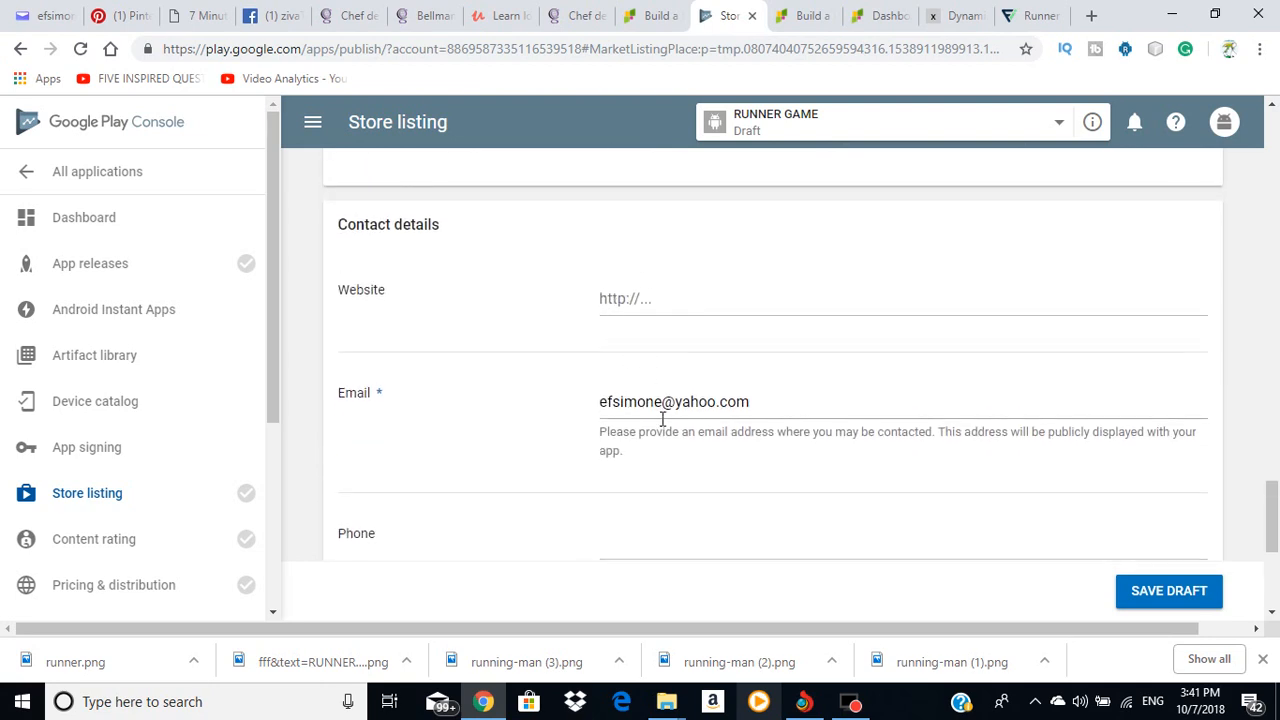
{"action": "left_click", "coordinate": [670, 526]}
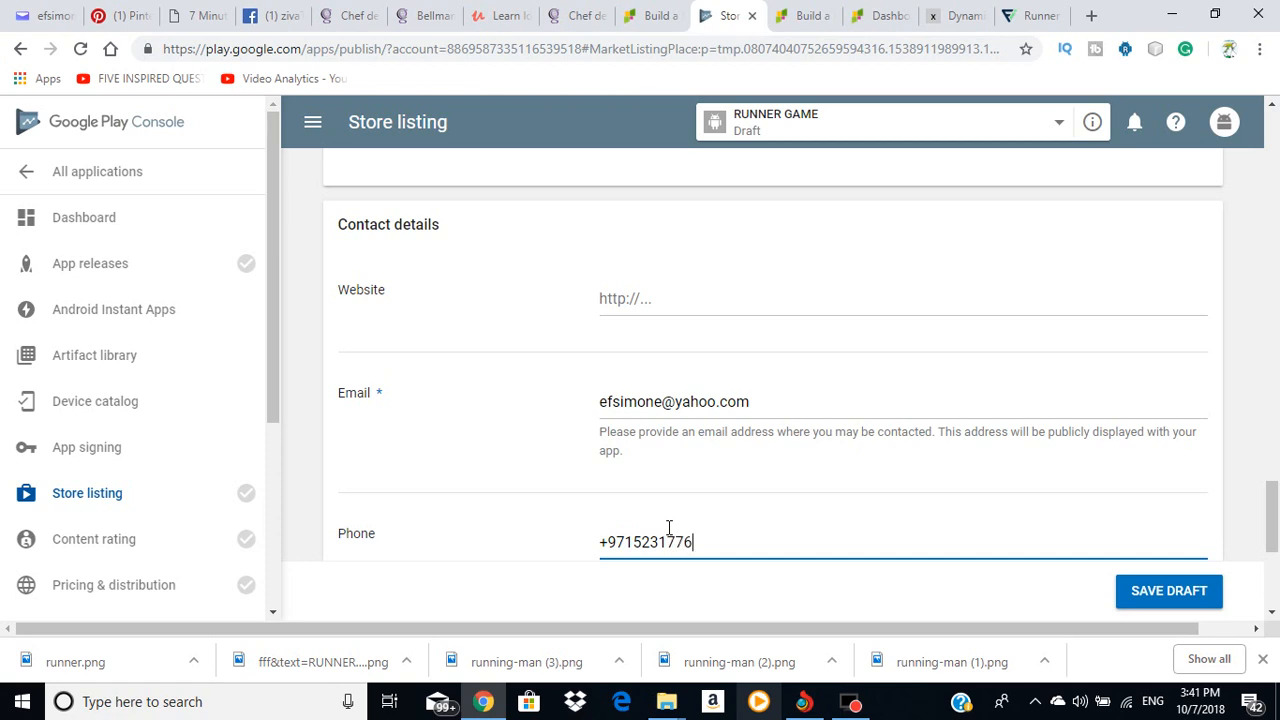
{"action": "scroll", "coordinate": [641, 518], "scroll_direction": "down", "scroll_amount": 4}
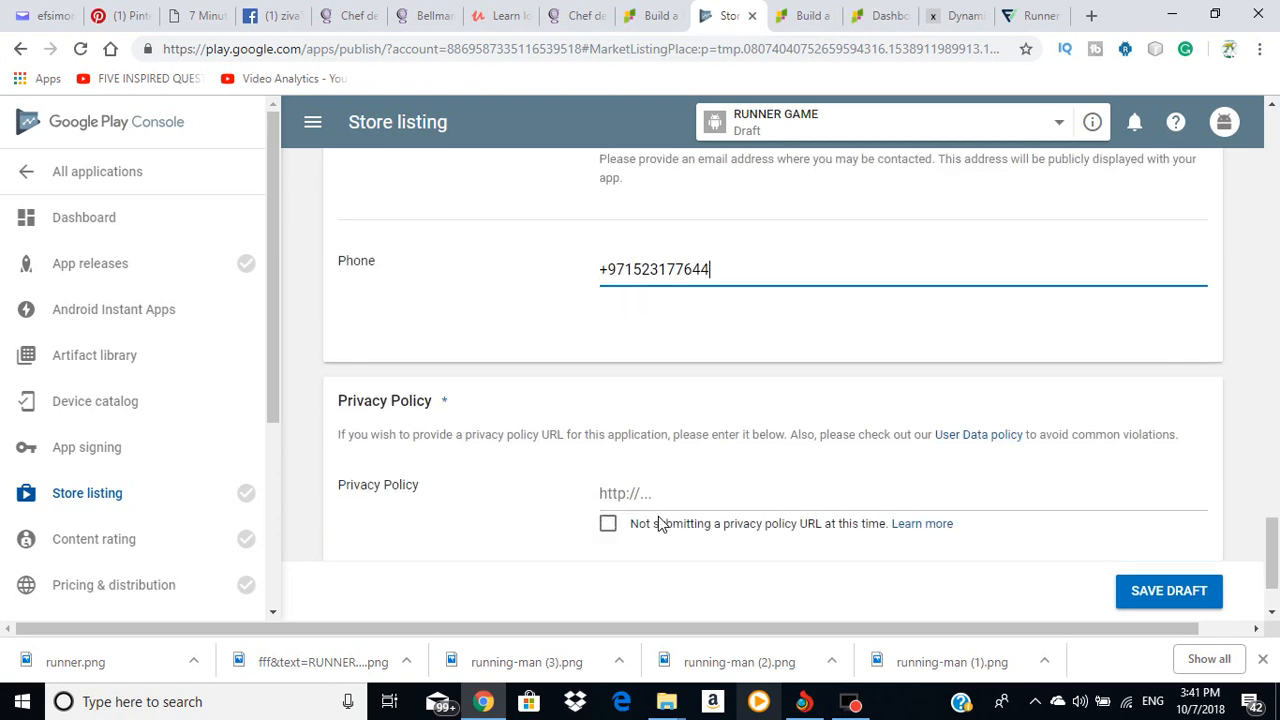
{"action": "left_click", "coordinate": [659, 18]}
{"action": "scroll", "coordinate": [730, 395], "scroll_direction": "down", "scroll_amount": 5}
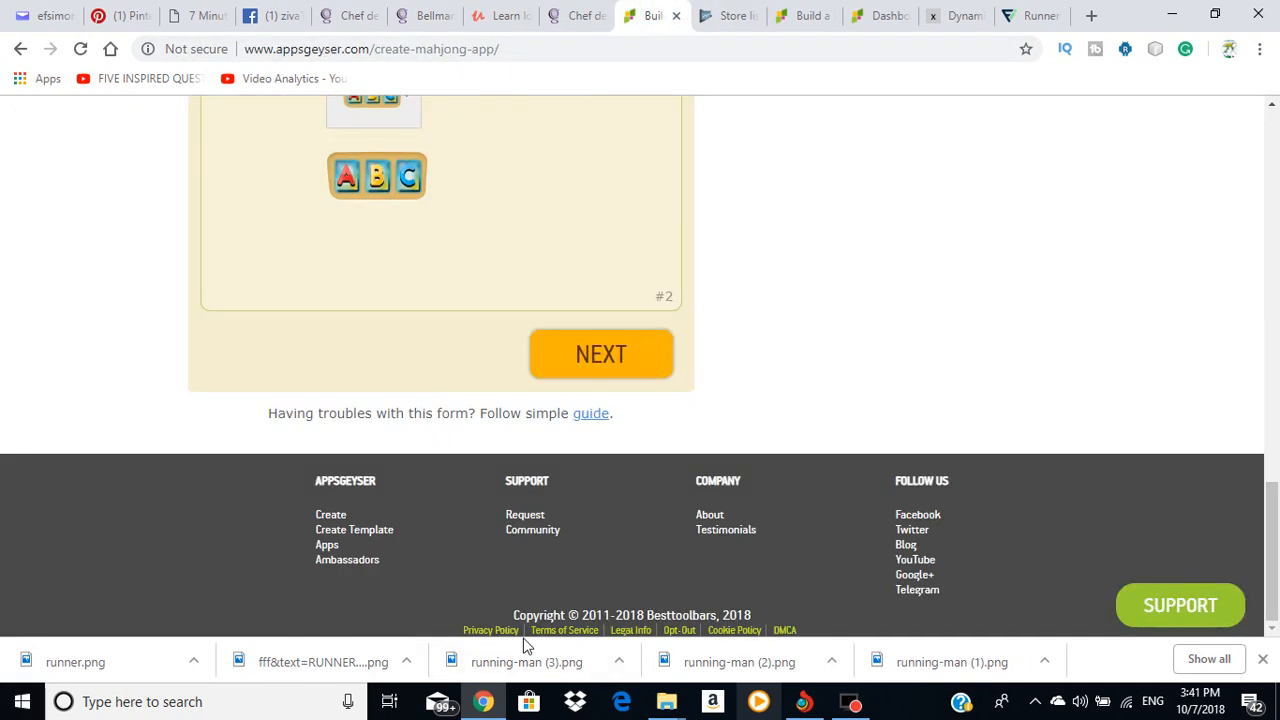
{"action": "left_click", "coordinate": [490, 630]}
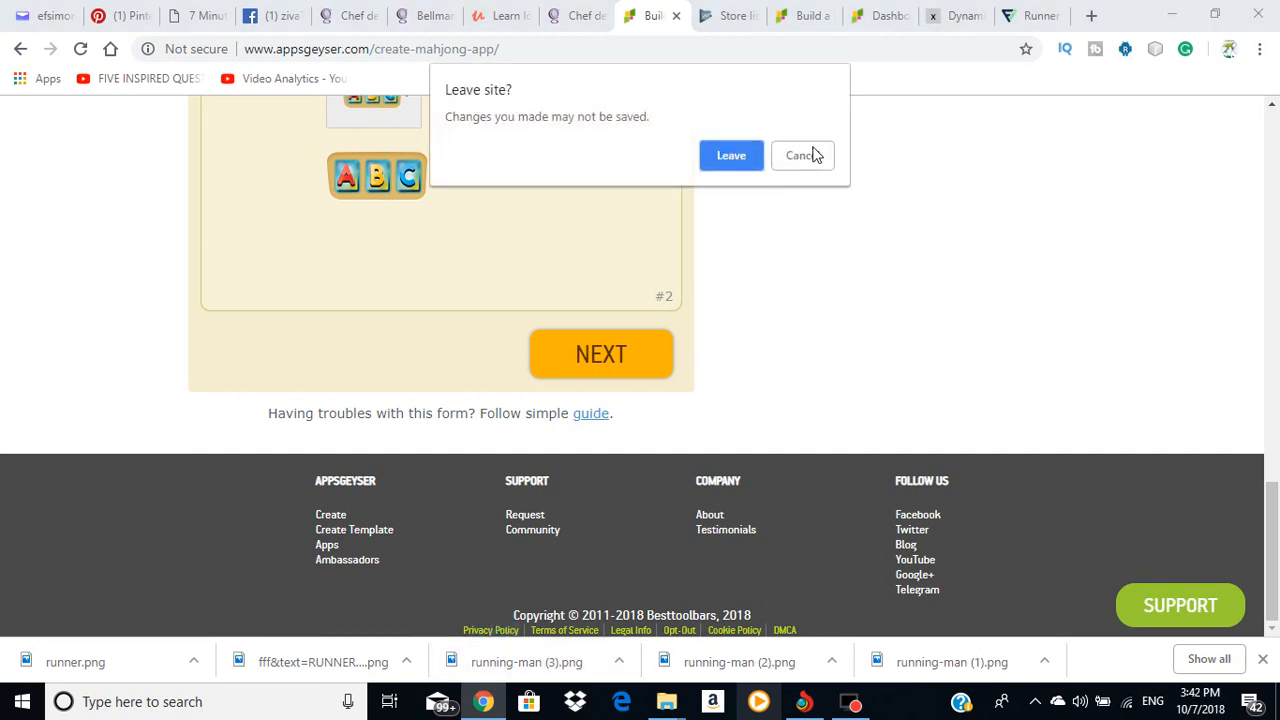
{"action": "left_click", "coordinate": [745, 155]}
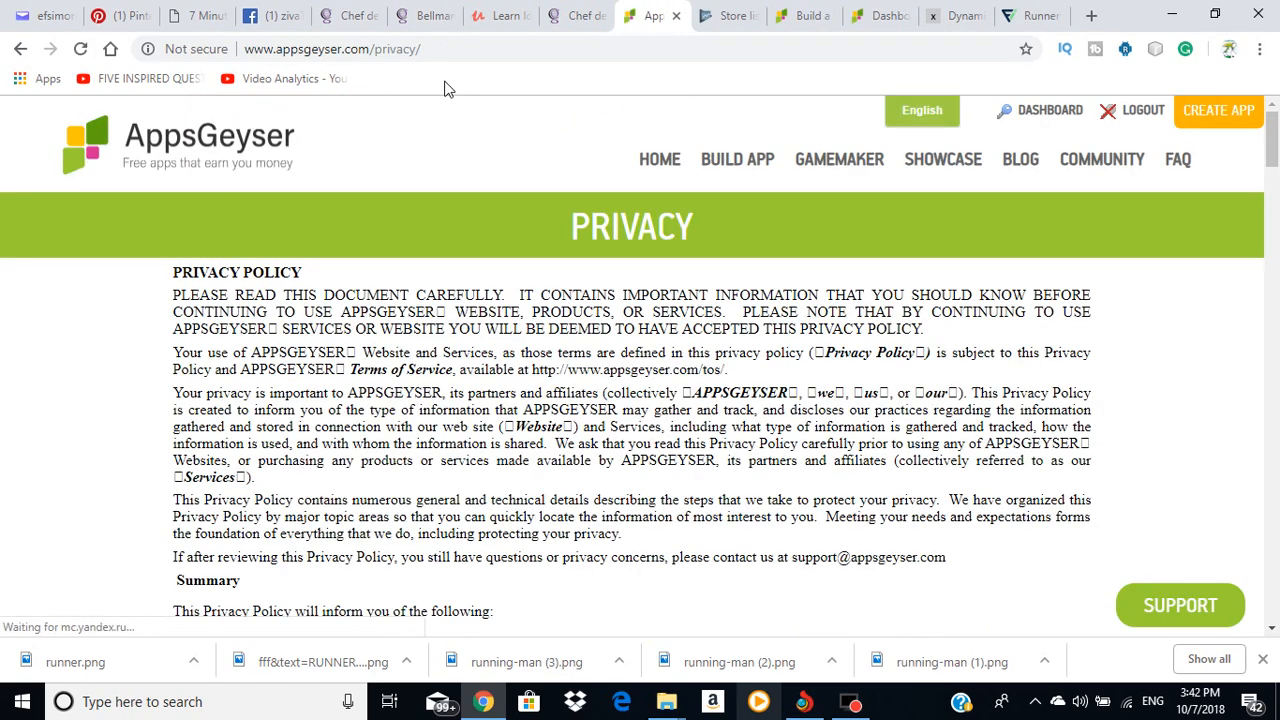
{"action": "left_click_drag", "start_coordinate": [430, 49], "coordinate": [244, 49]}
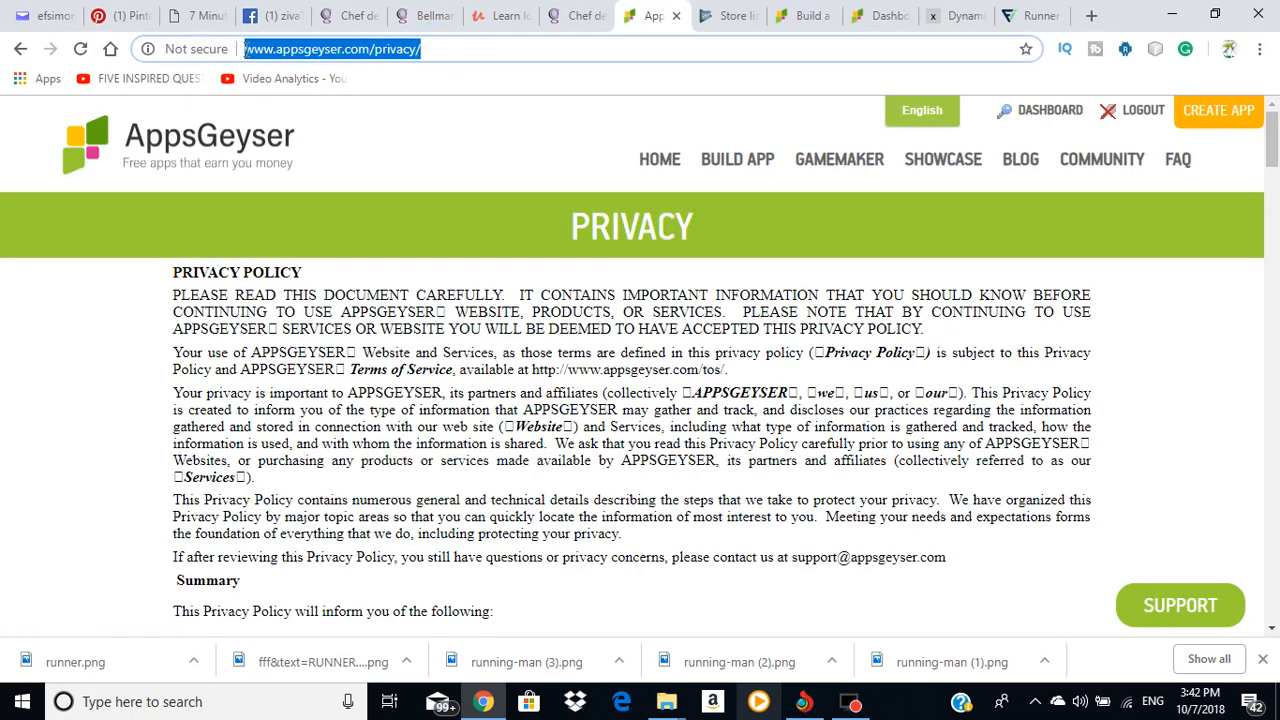
{"action": "right_click", "coordinate": [248, 55]}
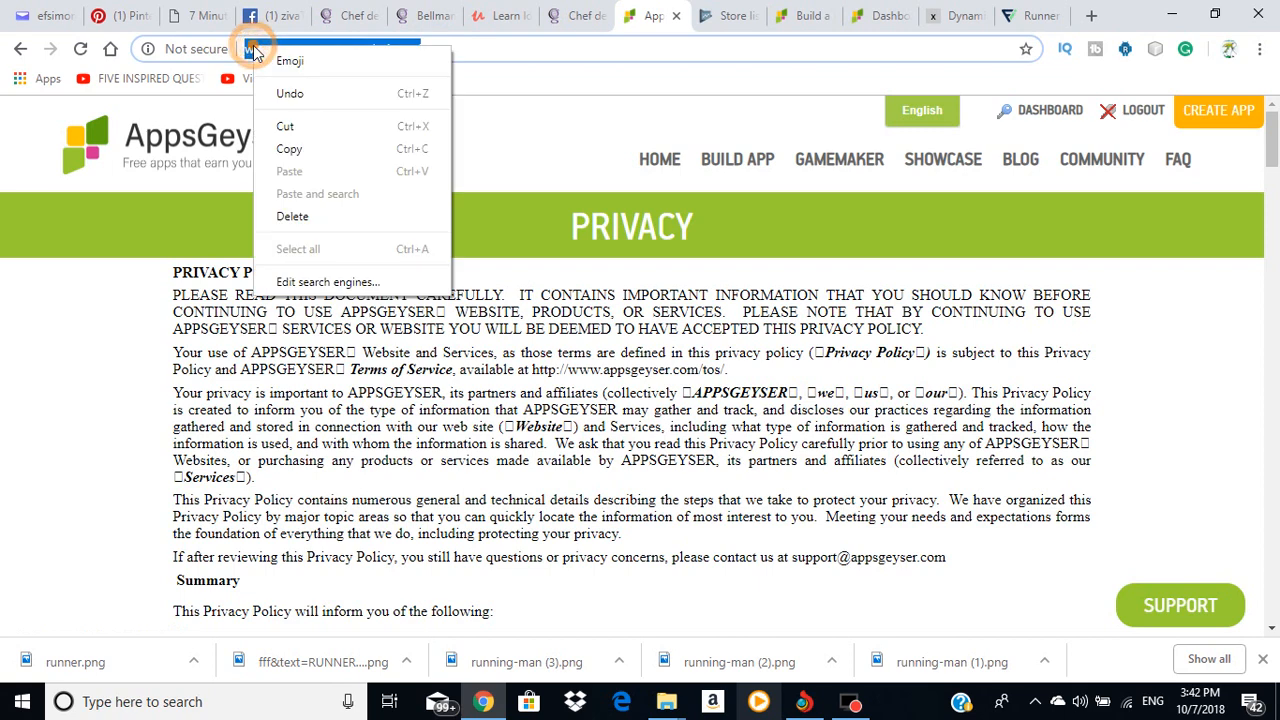
{"action": "left_click", "coordinate": [290, 148]}
{"action": "left_click", "coordinate": [730, 15]}
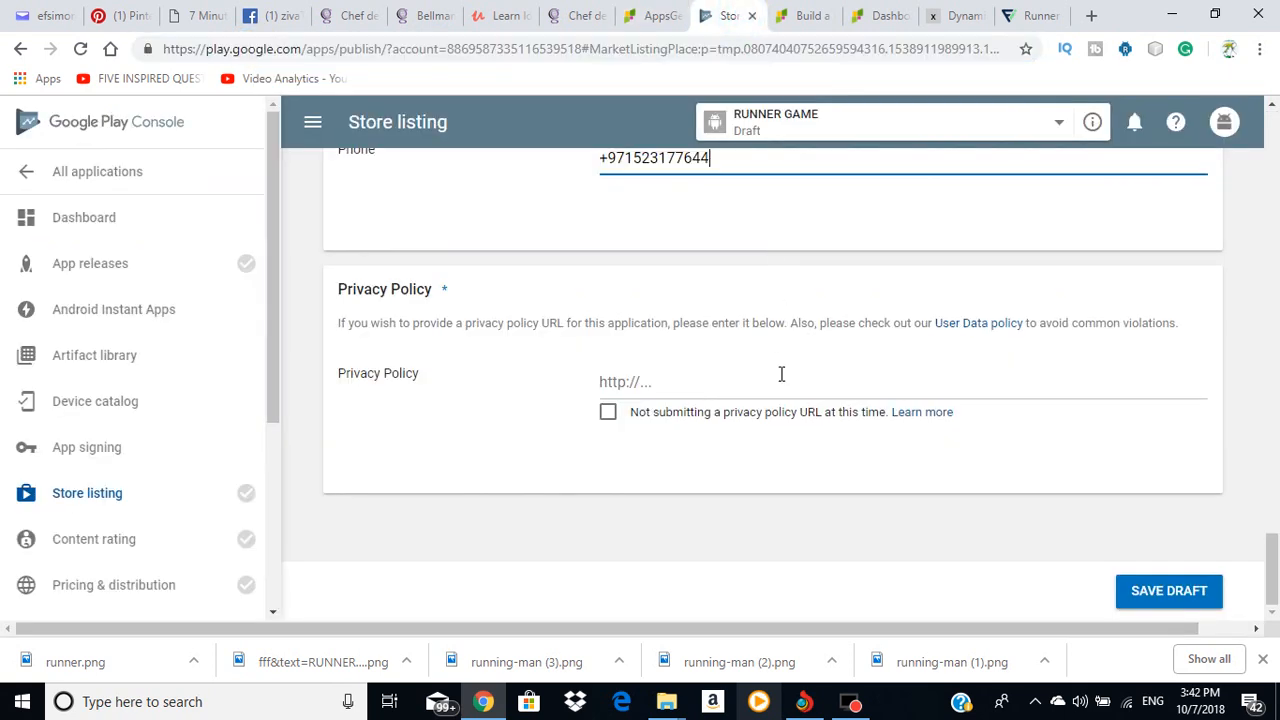
{"action": "left_click", "coordinate": [690, 376]}
{"action": "right_click", "coordinate": [690, 376]}
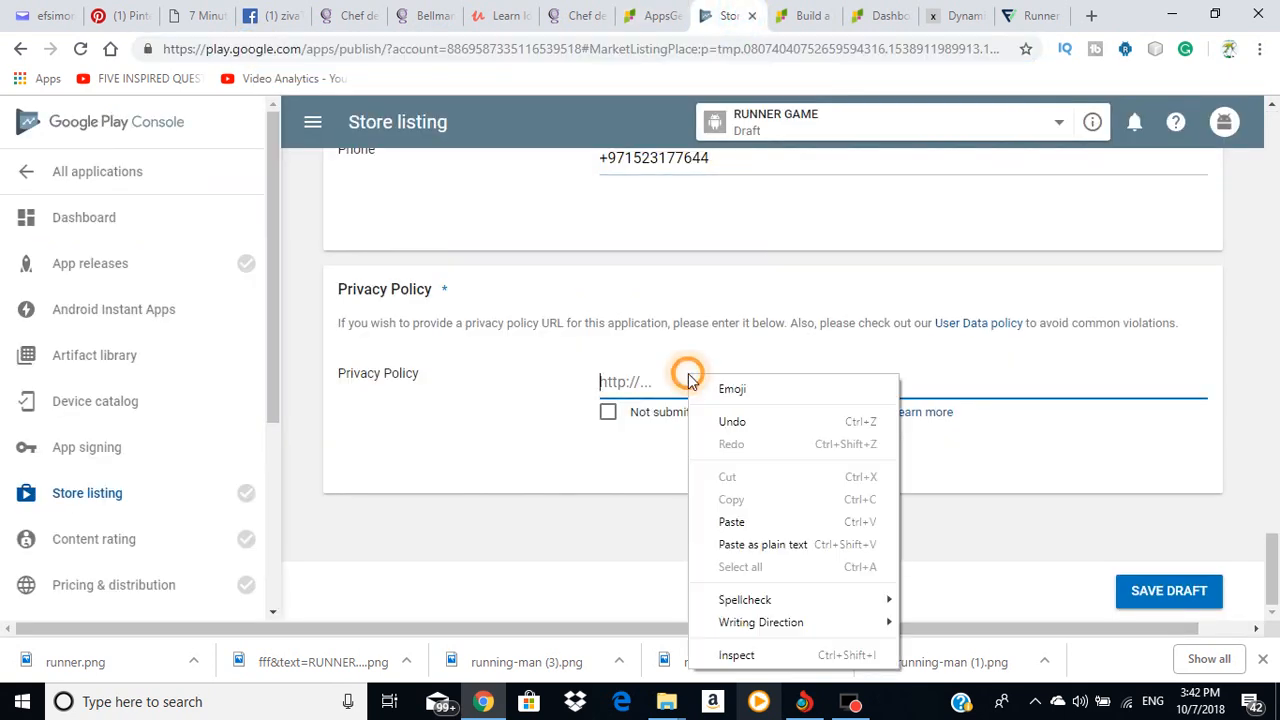
{"action": "left_click", "coordinate": [748, 520]}
{"action": "left_click", "coordinate": [1108, 460]}
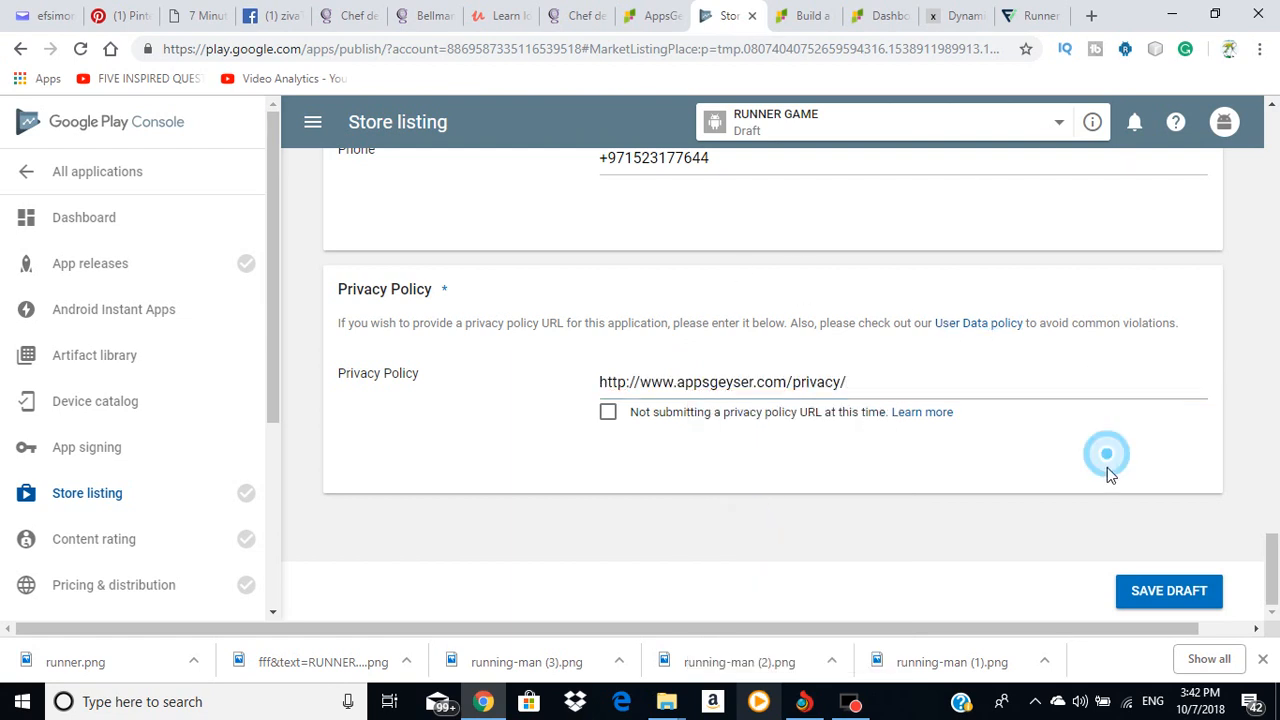
{"action": "left_click", "coordinate": [1182, 598]}
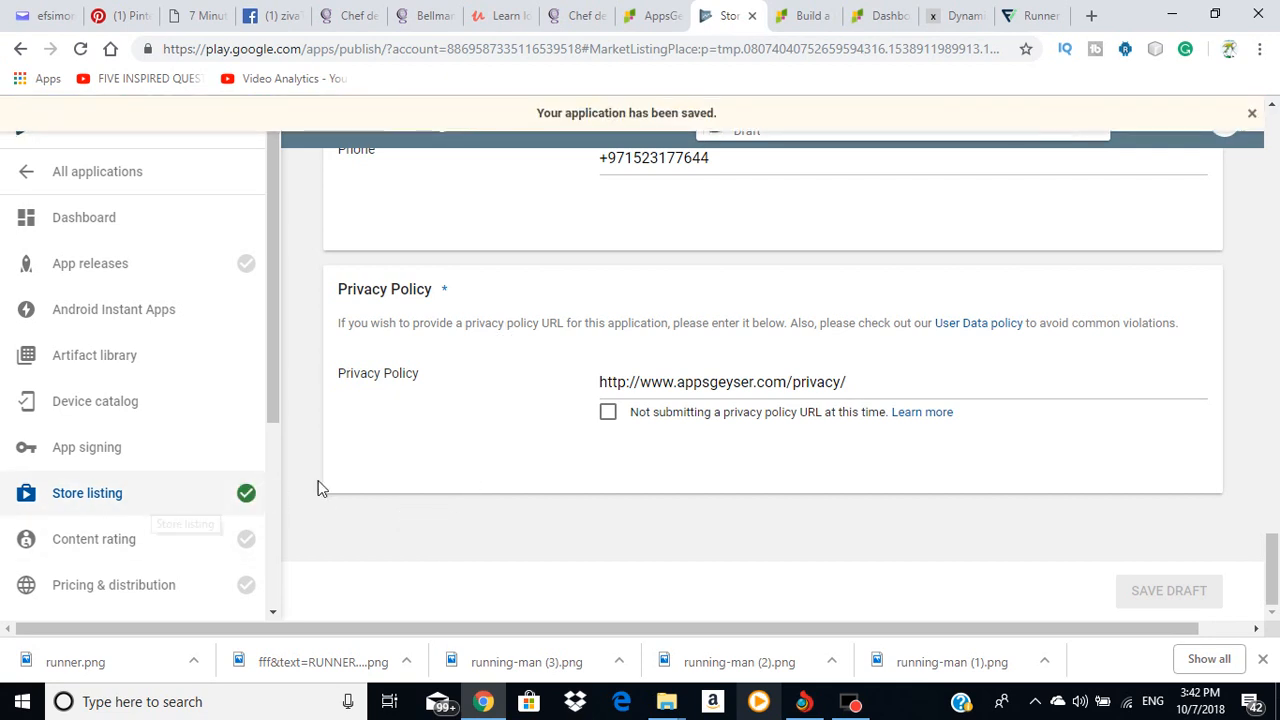
{"action": "left_click", "coordinate": [109, 263]}
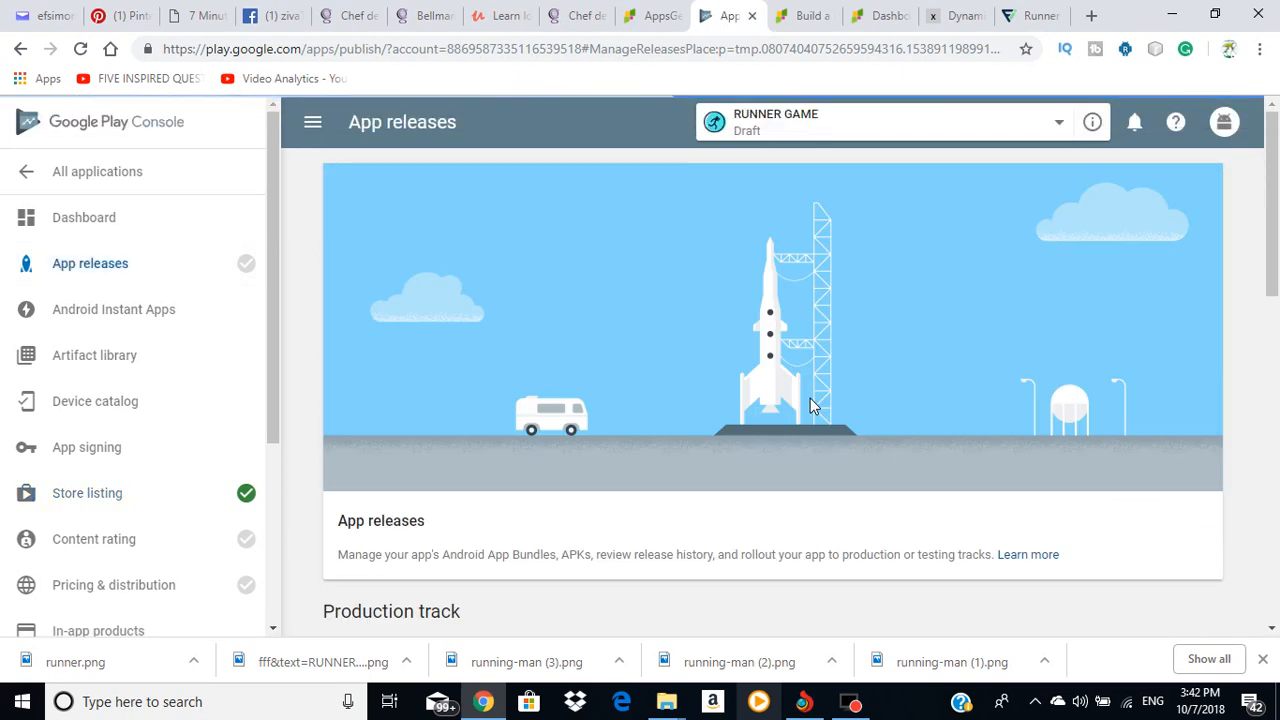
Step: Start a new release on the Production track
{"action": "scroll", "coordinate": [810, 398], "scroll_direction": "down", "scroll_amount": 4}
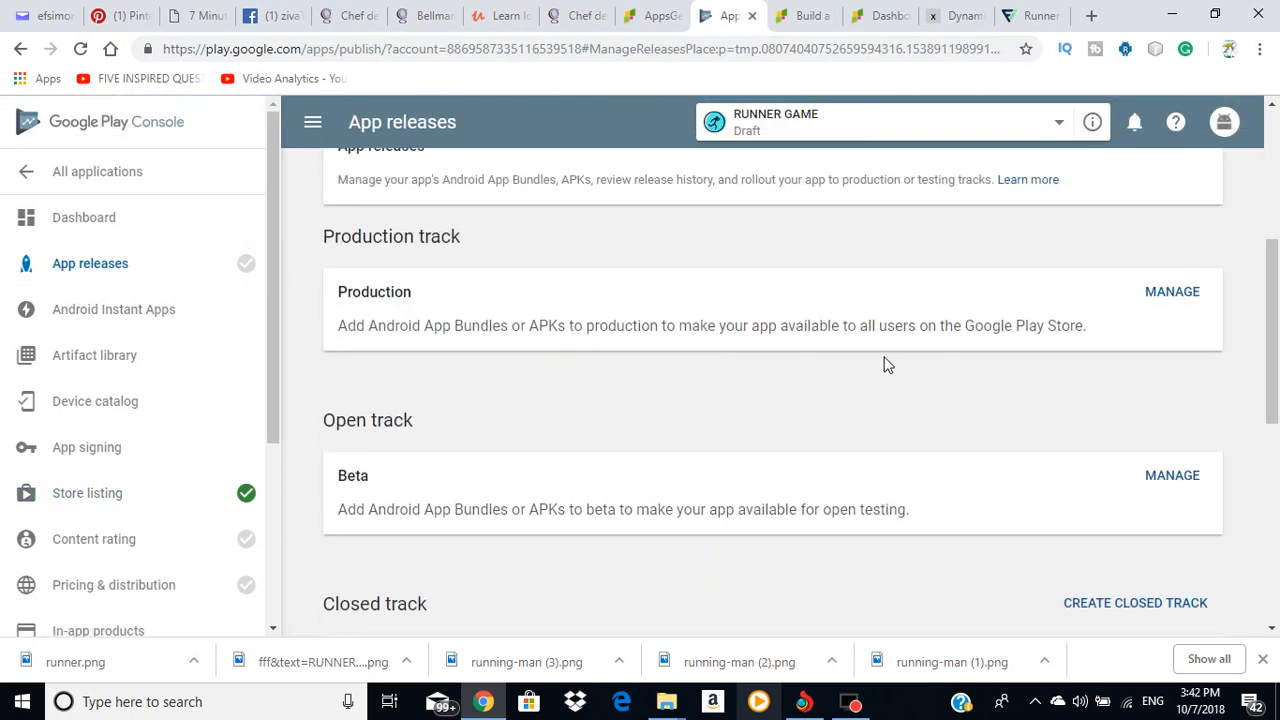
{"action": "left_click", "coordinate": [1172, 292]}
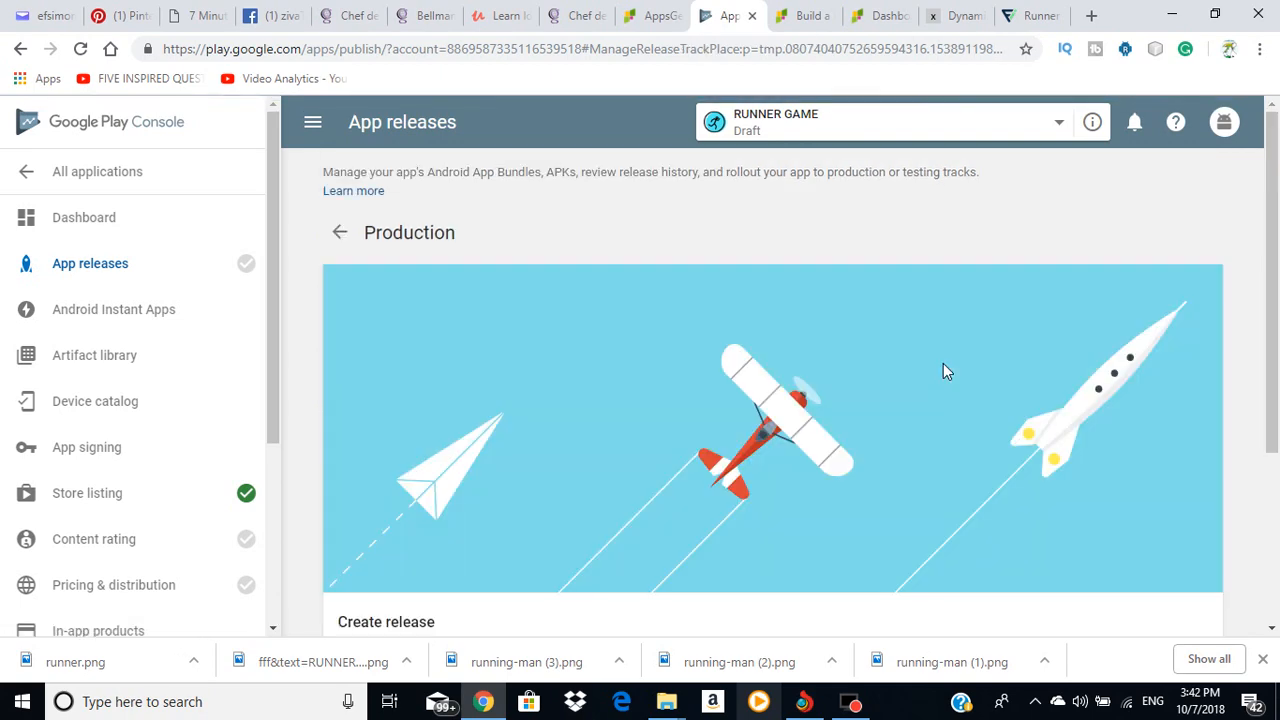
{"action": "scroll", "coordinate": [943, 363], "scroll_direction": "down", "scroll_amount": 3}
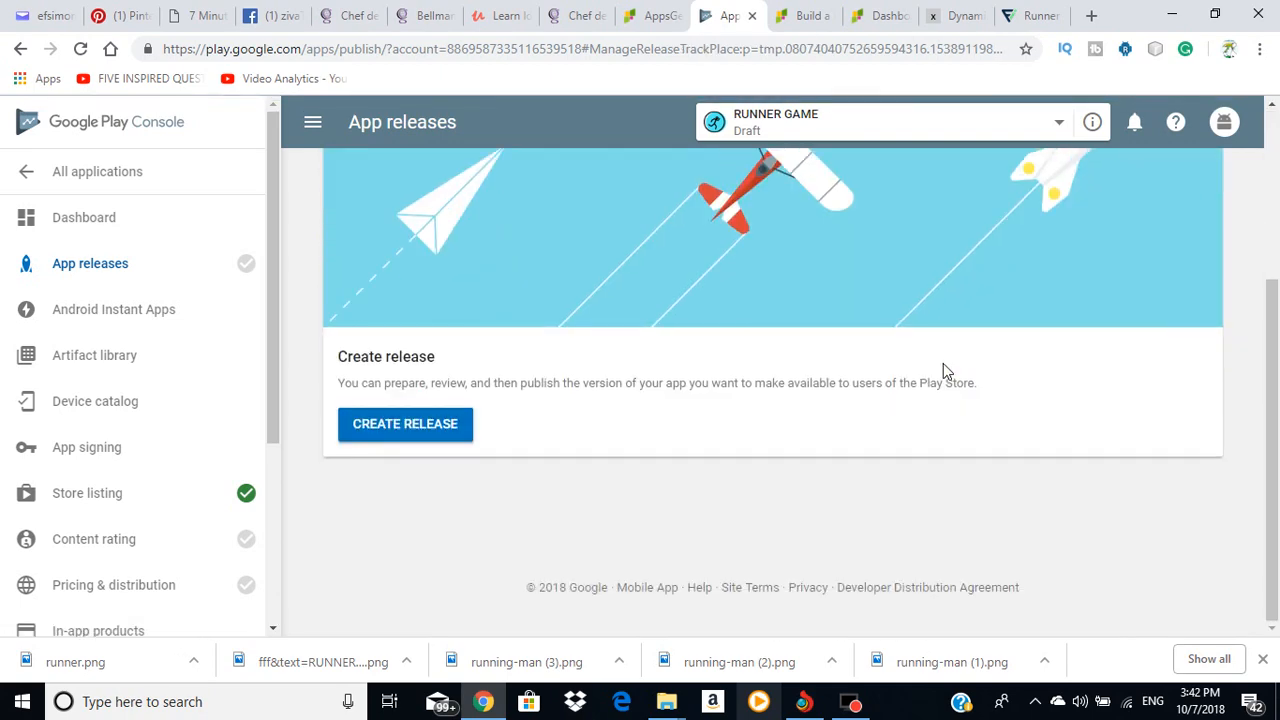
{"action": "left_click", "coordinate": [404, 435]}
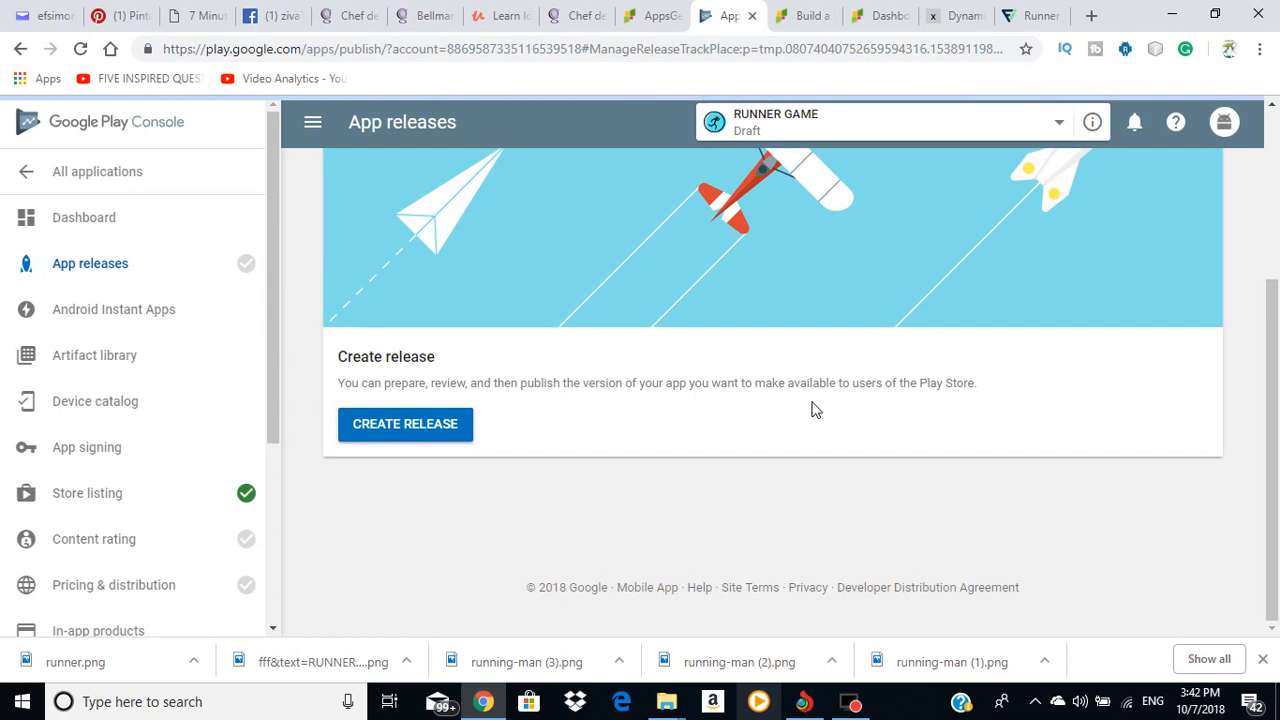
Step: Opt out of Google Play app signing and confirm the opt-out
{"action": "scroll", "coordinate": [500, 330], "scroll_direction": "down", "scroll_amount": 2}
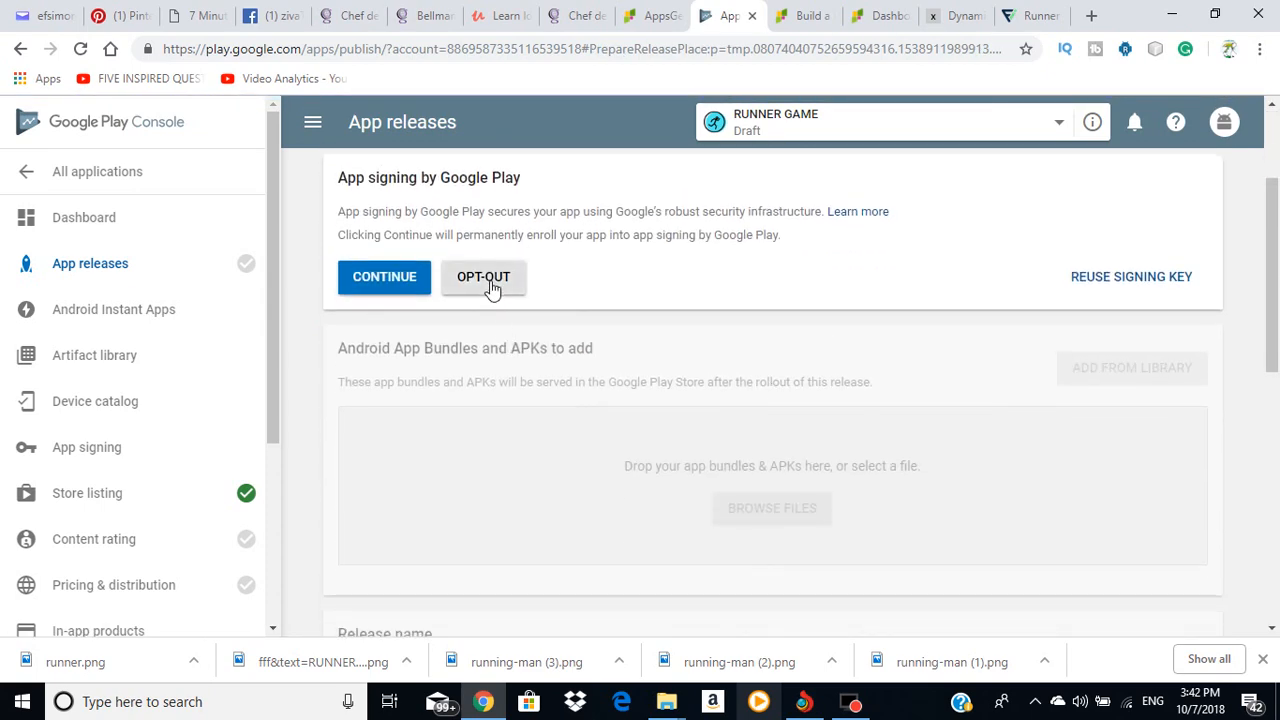
{"action": "left_click", "coordinate": [491, 287]}
{"action": "left_click", "coordinate": [858, 418]}
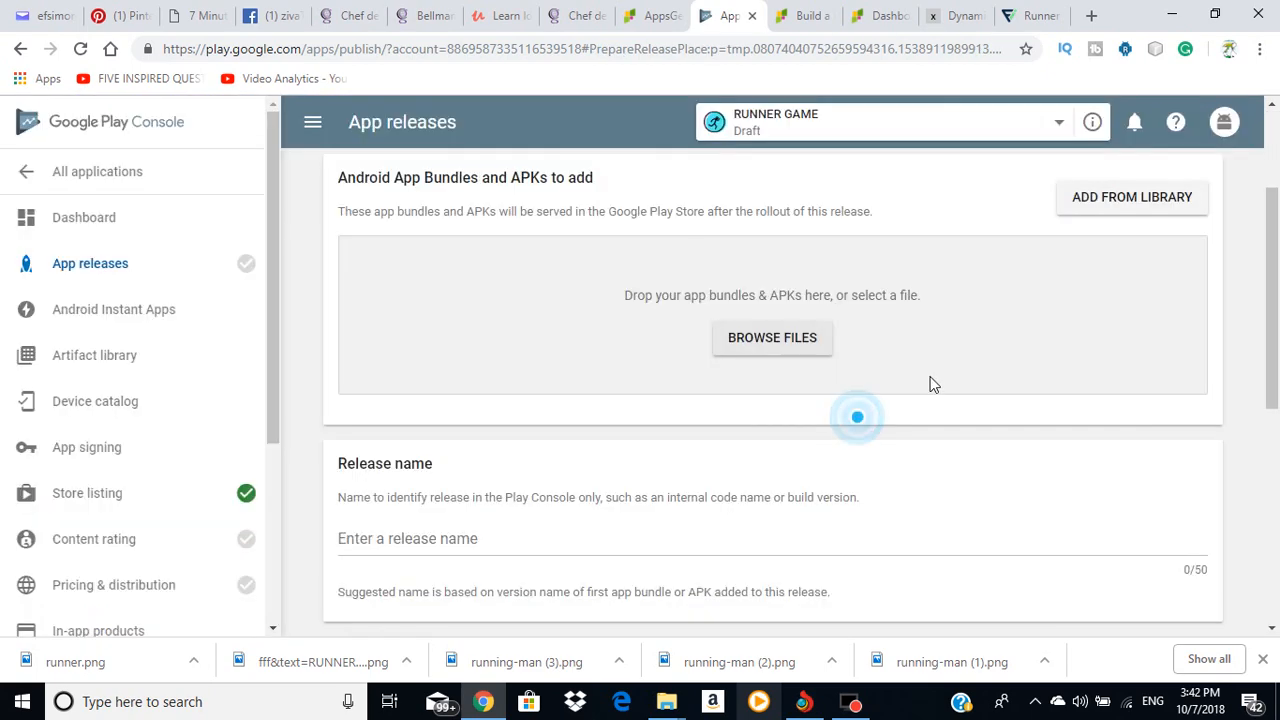
{"action": "scroll", "coordinate": [877, 386], "scroll_direction": "up", "scroll_amount": 2}
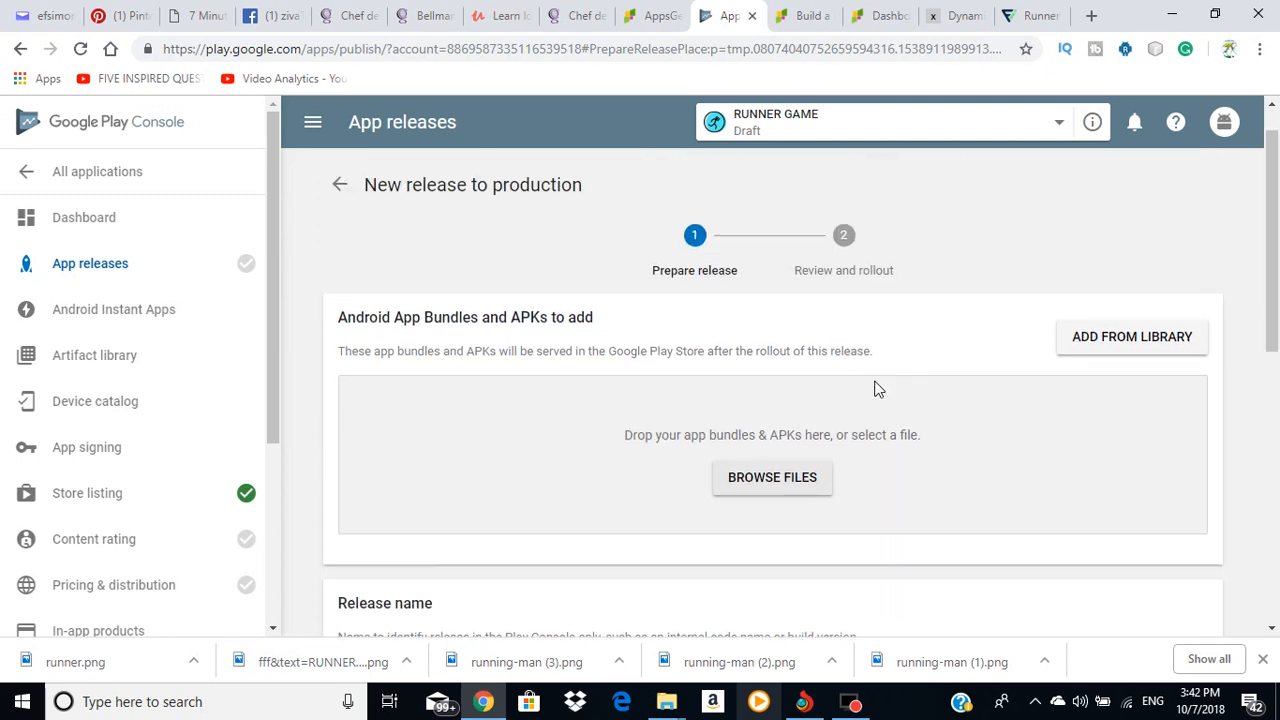
{"action": "scroll", "coordinate": [800, 470], "scroll_direction": "down", "scroll_amount": 1}
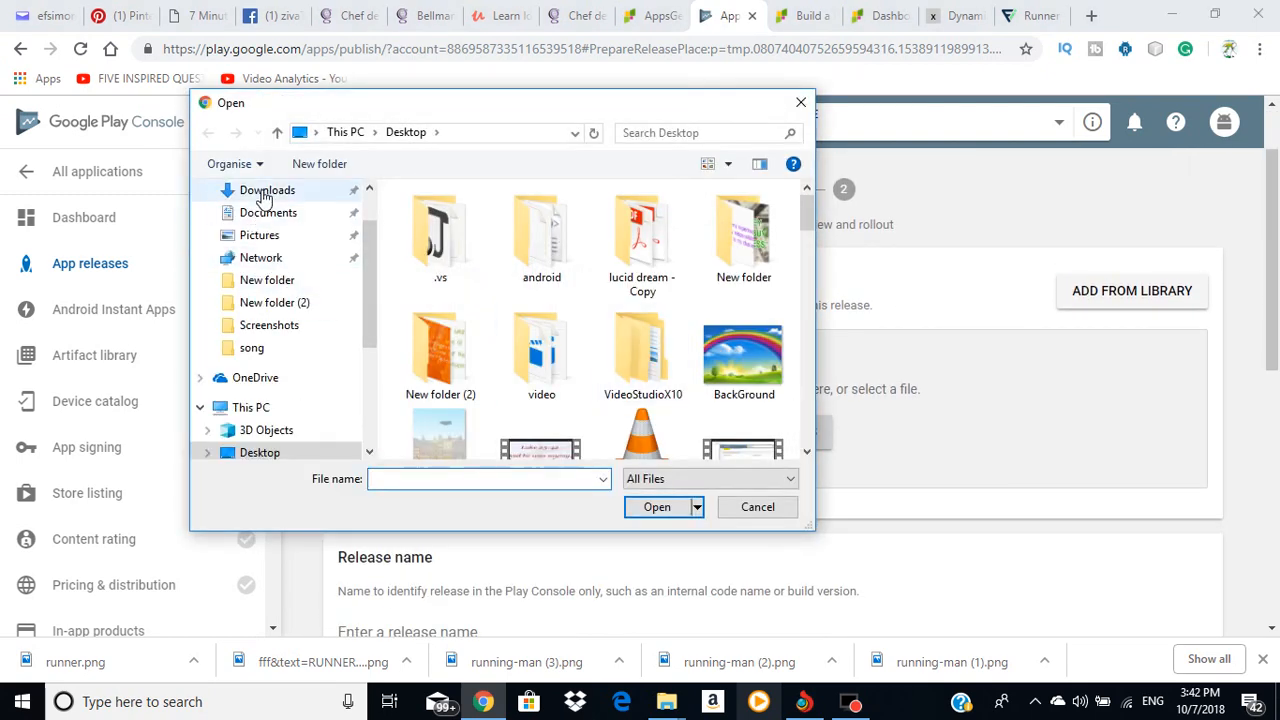
Step: Upload _RUNNER_GAME_APP_7972763 from Downloads until the 38.29 MB APK shows upload success
{"action": "left_click", "coordinate": [255, 190]}
{"action": "scroll", "coordinate": [707, 335], "scroll_direction": "down", "scroll_amount": 1}
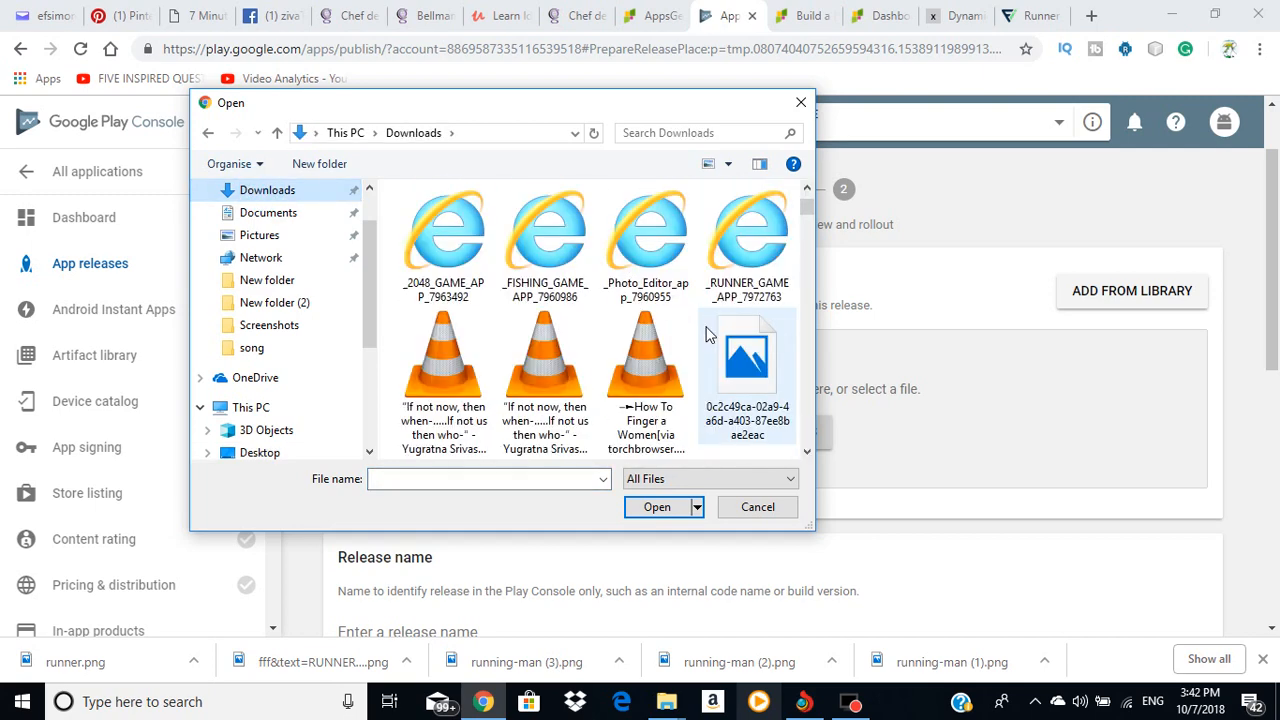
{"action": "left_click", "coordinate": [737, 270]}
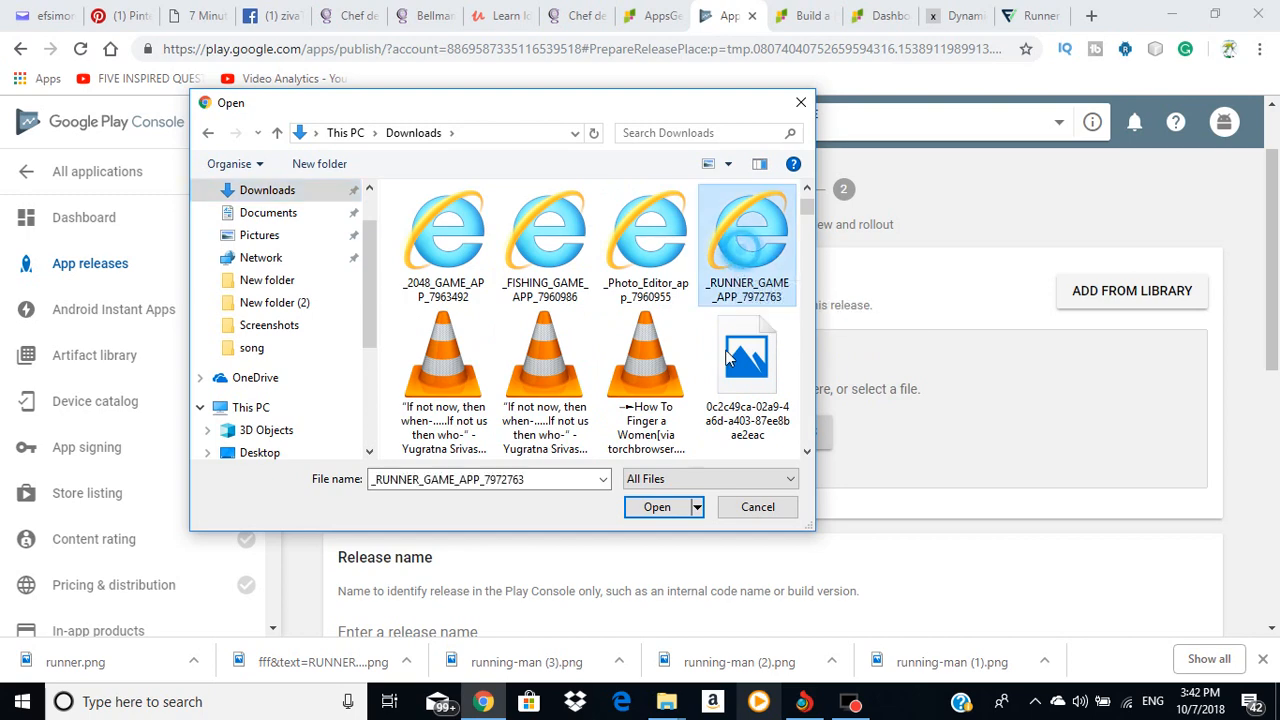
{"action": "left_click", "coordinate": [657, 507]}
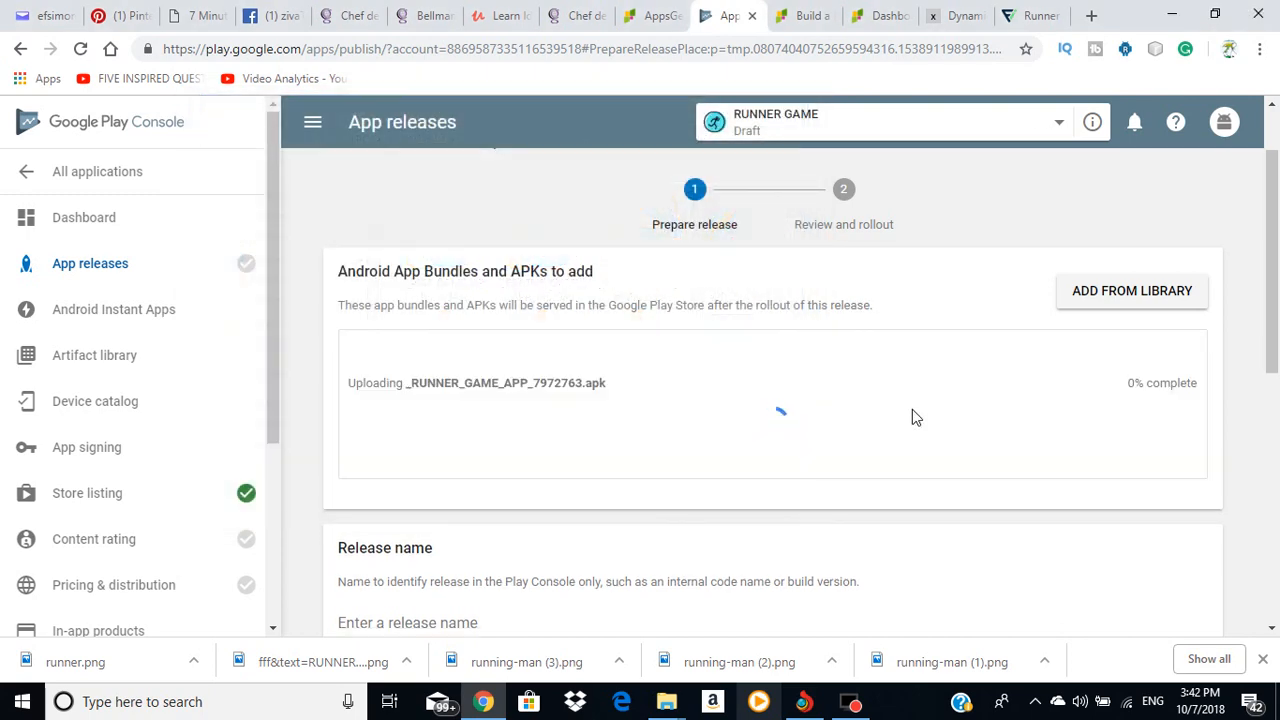
{"action": "scroll", "coordinate": [912, 418], "scroll_direction": "down", "scroll_amount": 4}
{"action": "scroll", "coordinate": [918, 411], "scroll_direction": "down", "scroll_amount": 3}
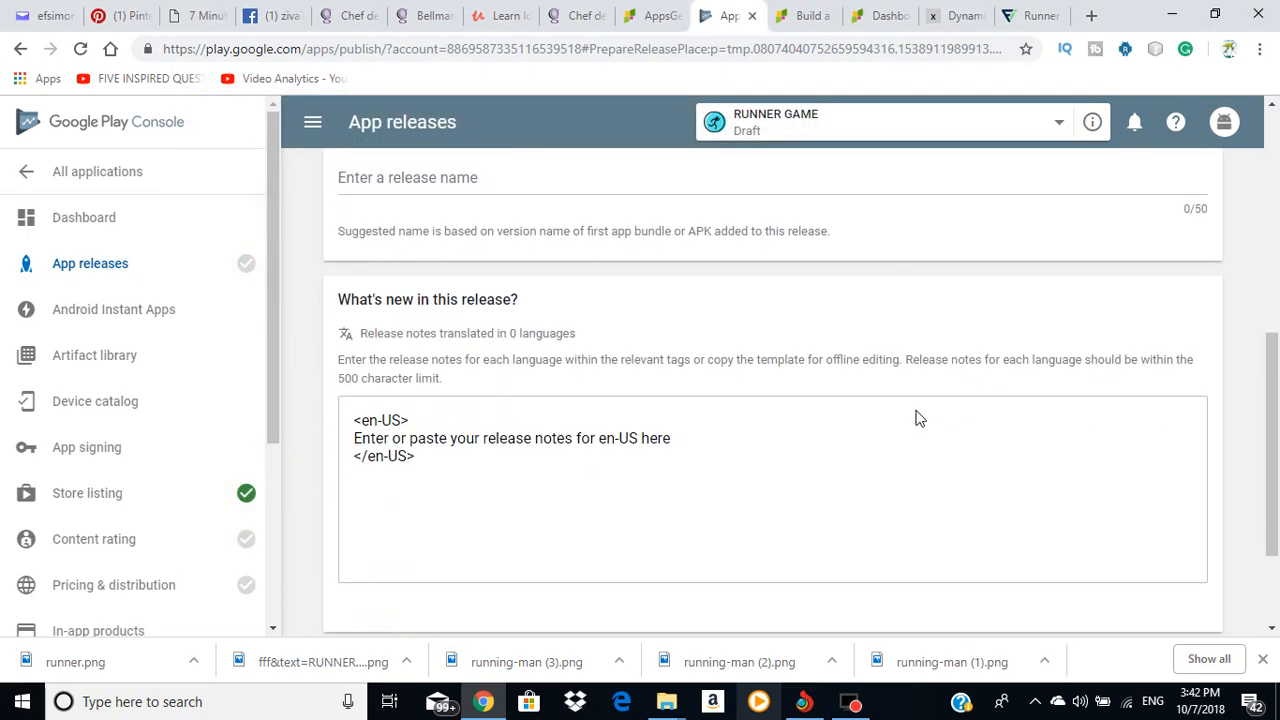
{"action": "scroll", "coordinate": [919, 411], "scroll_direction": "up", "scroll_amount": 3}
{"action": "scroll", "coordinate": [919, 411], "scroll_direction": "up", "scroll_amount": 3}
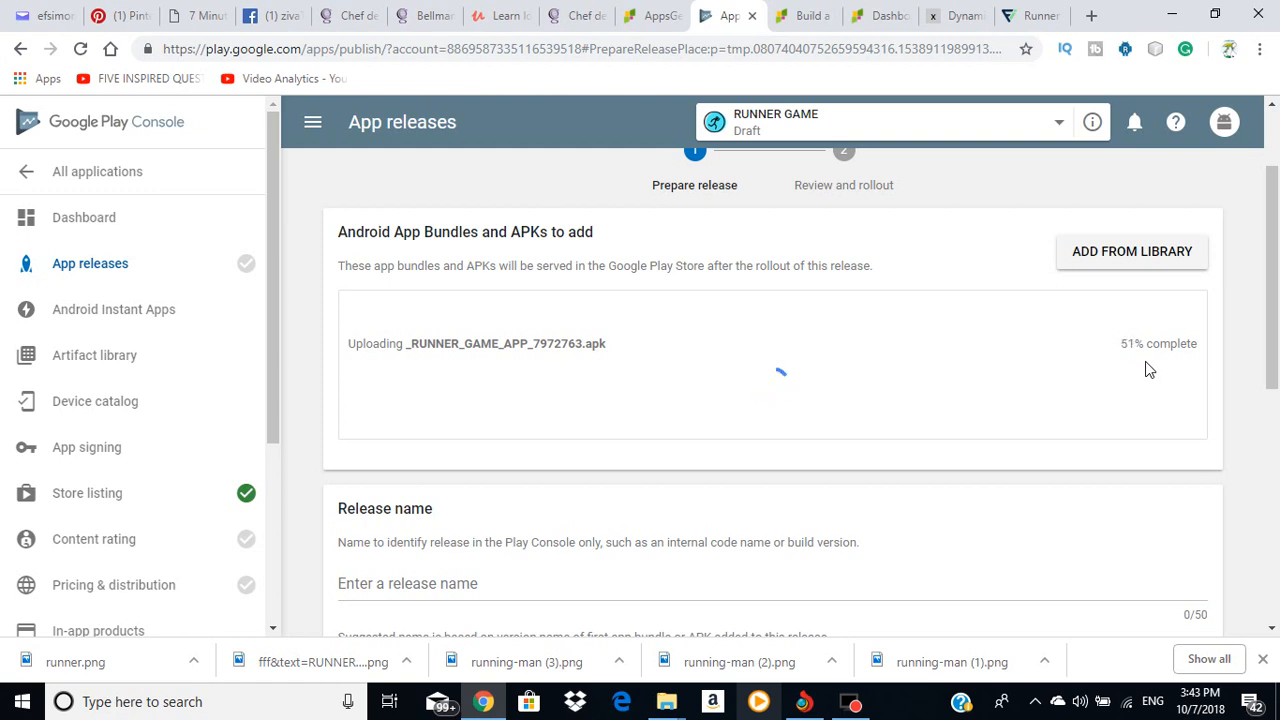
{"action": "scroll", "coordinate": [1146, 363], "scroll_direction": "down", "scroll_amount": 1}
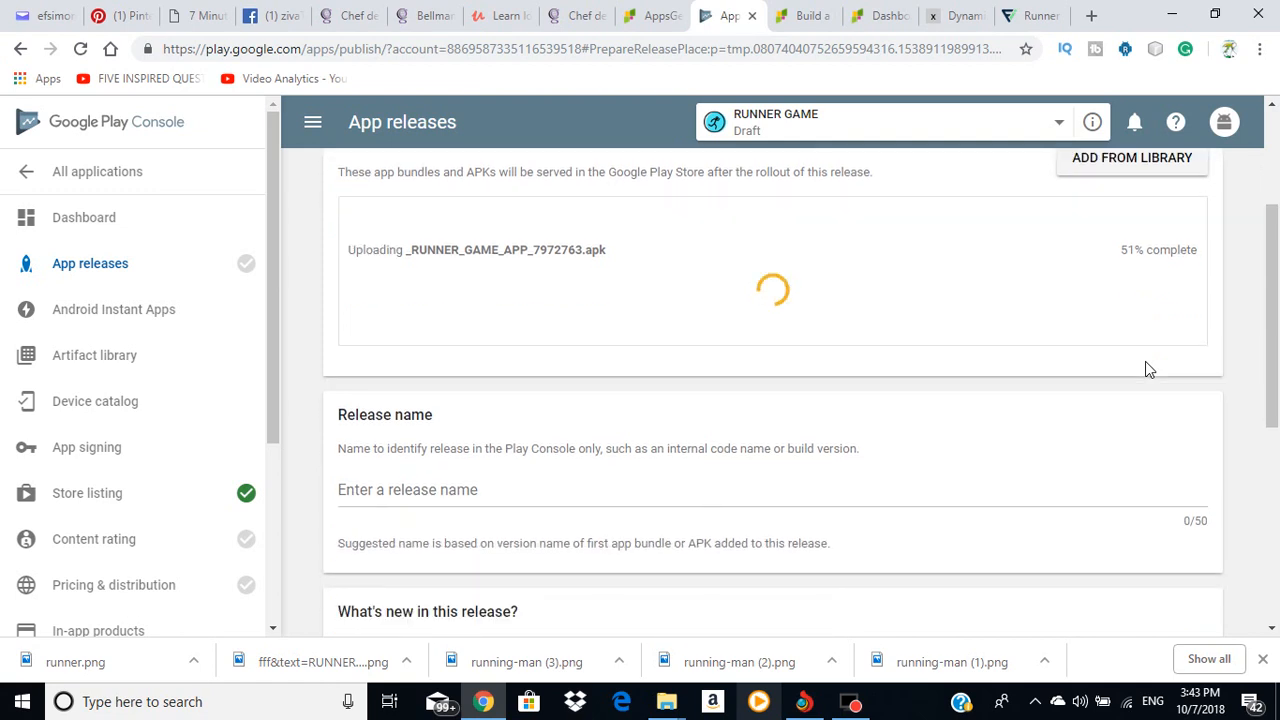
{"action": "scroll", "coordinate": [1149, 370], "scroll_direction": "up", "scroll_amount": 1}
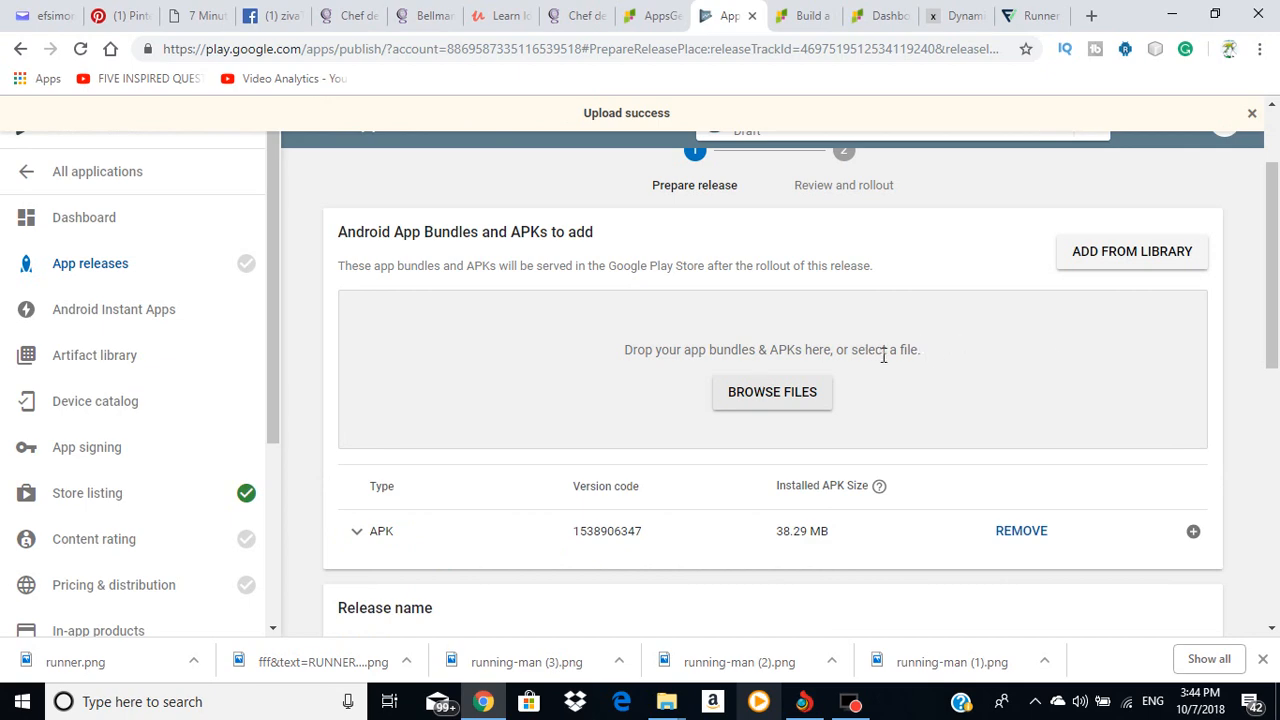
Step: Save the production release draft and move on to reviewing it
{"action": "scroll", "coordinate": [880, 352], "scroll_direction": "down", "scroll_amount": 6}
{"action": "scroll", "coordinate": [978, 356], "scroll_direction": "down", "scroll_amount": 1}
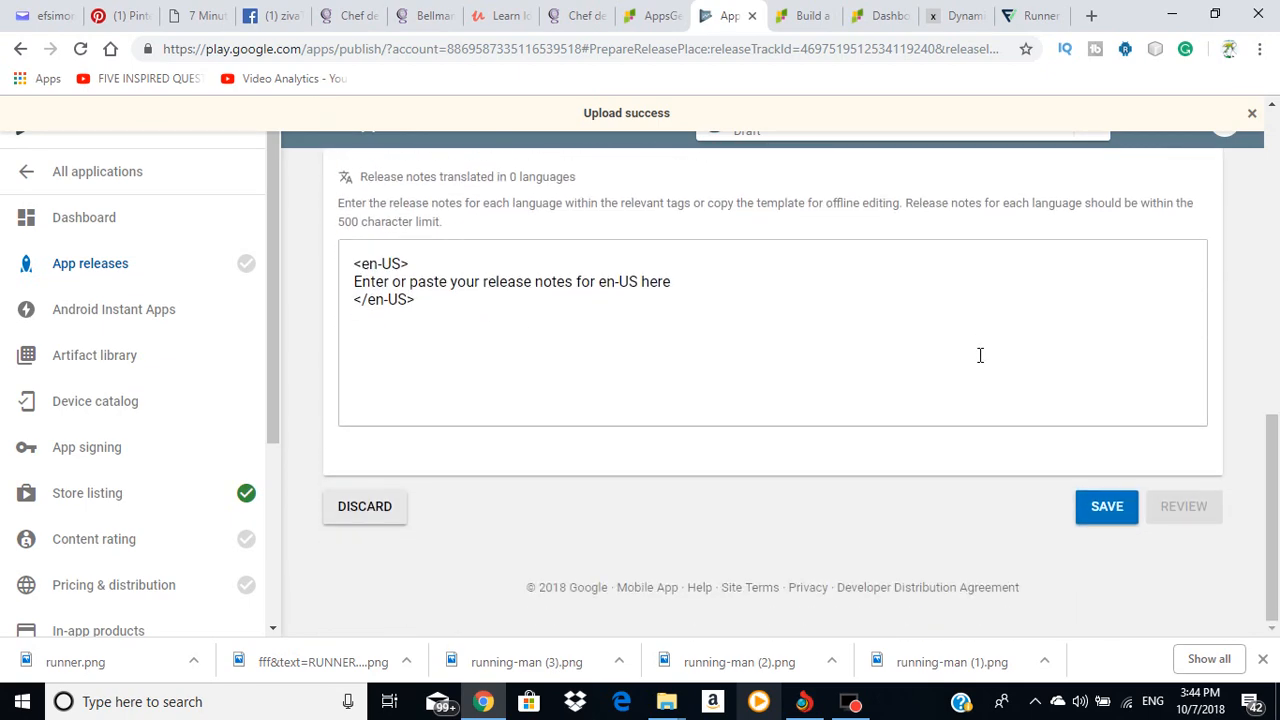
{"action": "left_click", "coordinate": [1103, 506]}
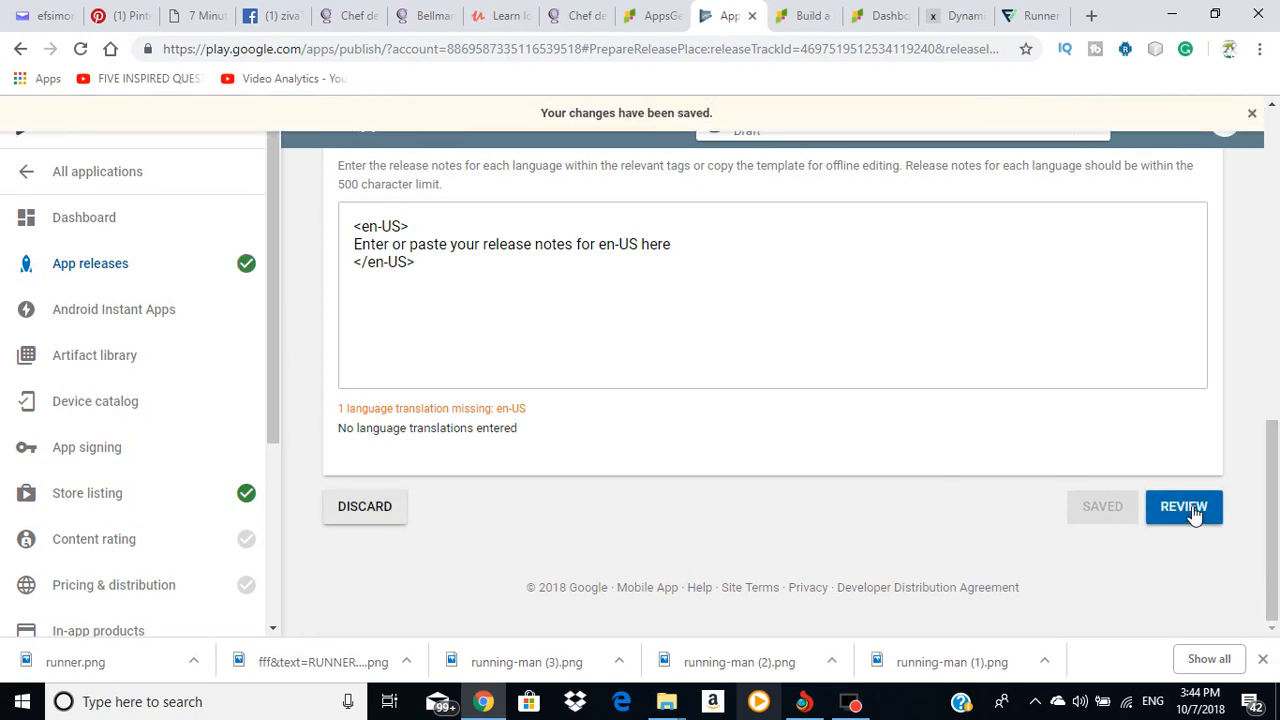
{"action": "left_click", "coordinate": [1186, 508]}
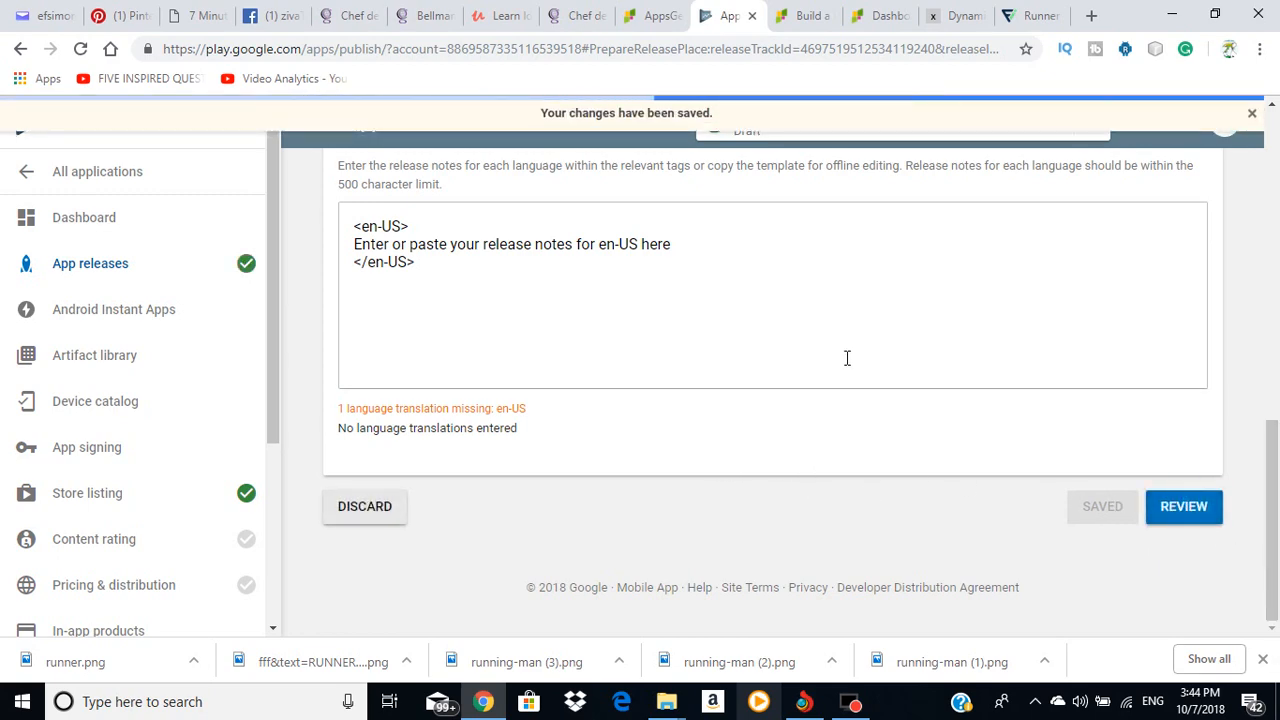
Step: Open the Pricing & distribution page, where RUNNER GAME shows as Free
{"action": "scroll", "coordinate": [880, 390], "scroll_direction": "down", "scroll_amount": 4}
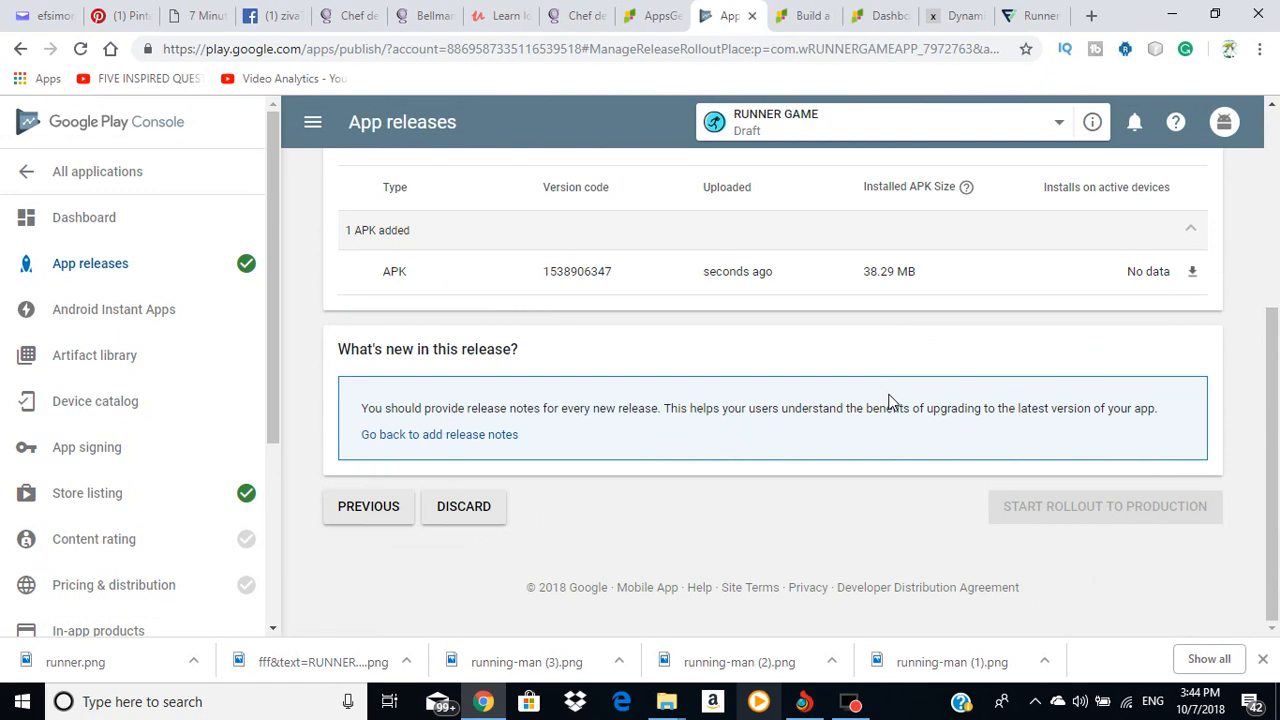
{"action": "scroll", "coordinate": [795, 405], "scroll_direction": "up", "scroll_amount": 3}
{"action": "scroll", "coordinate": [805, 395], "scroll_direction": "down", "scroll_amount": 3}
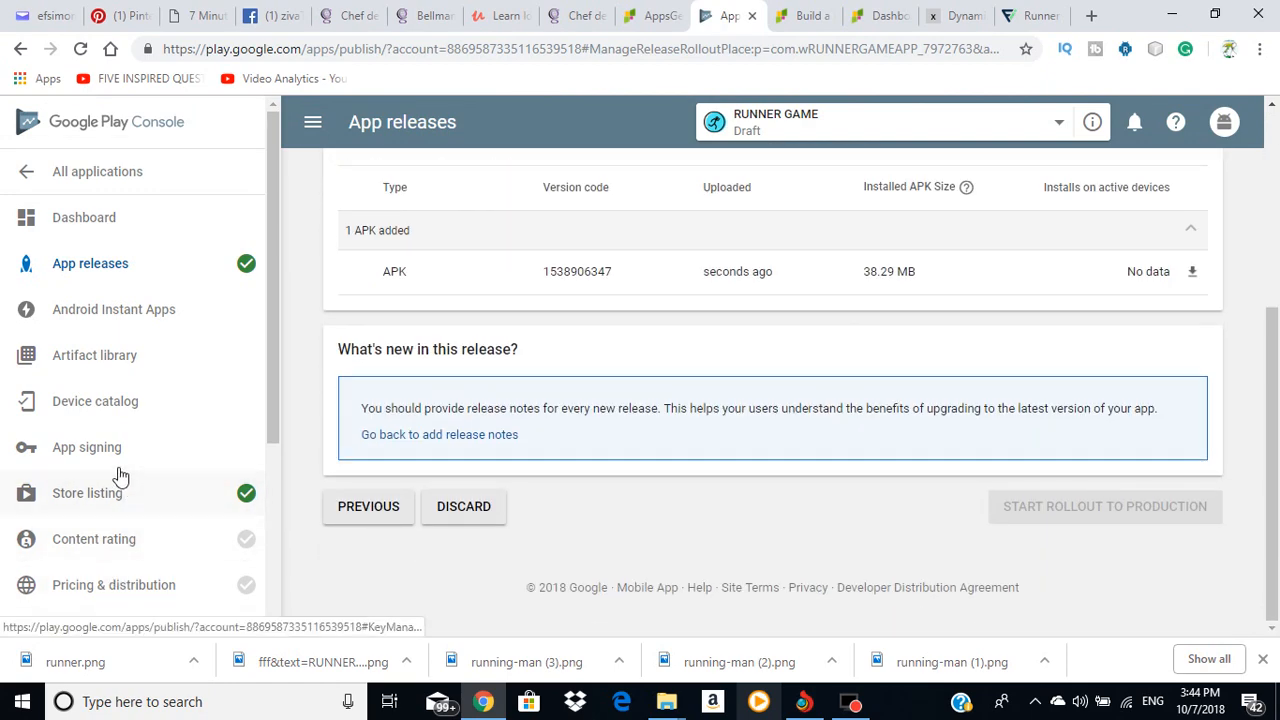
{"action": "scroll", "coordinate": [150, 480], "scroll_direction": "down", "scroll_amount": 3}
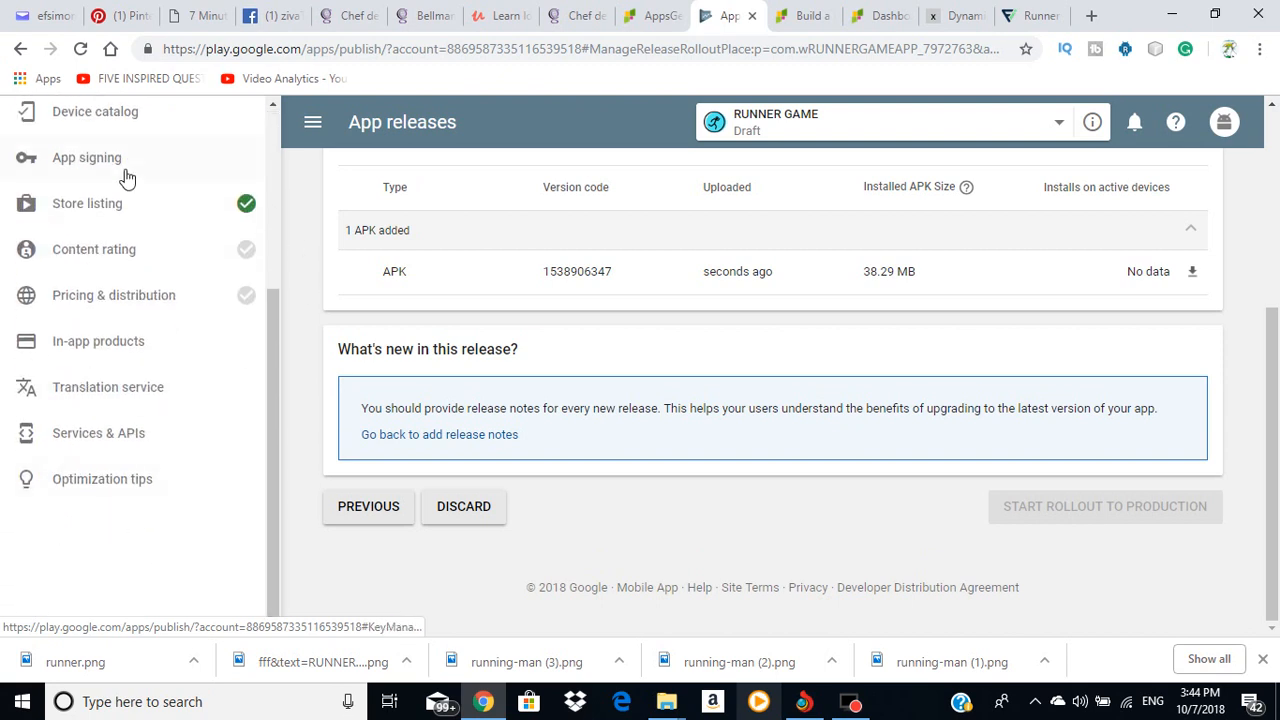
{"action": "scroll", "coordinate": [150, 230], "scroll_direction": "up", "scroll_amount": 2}
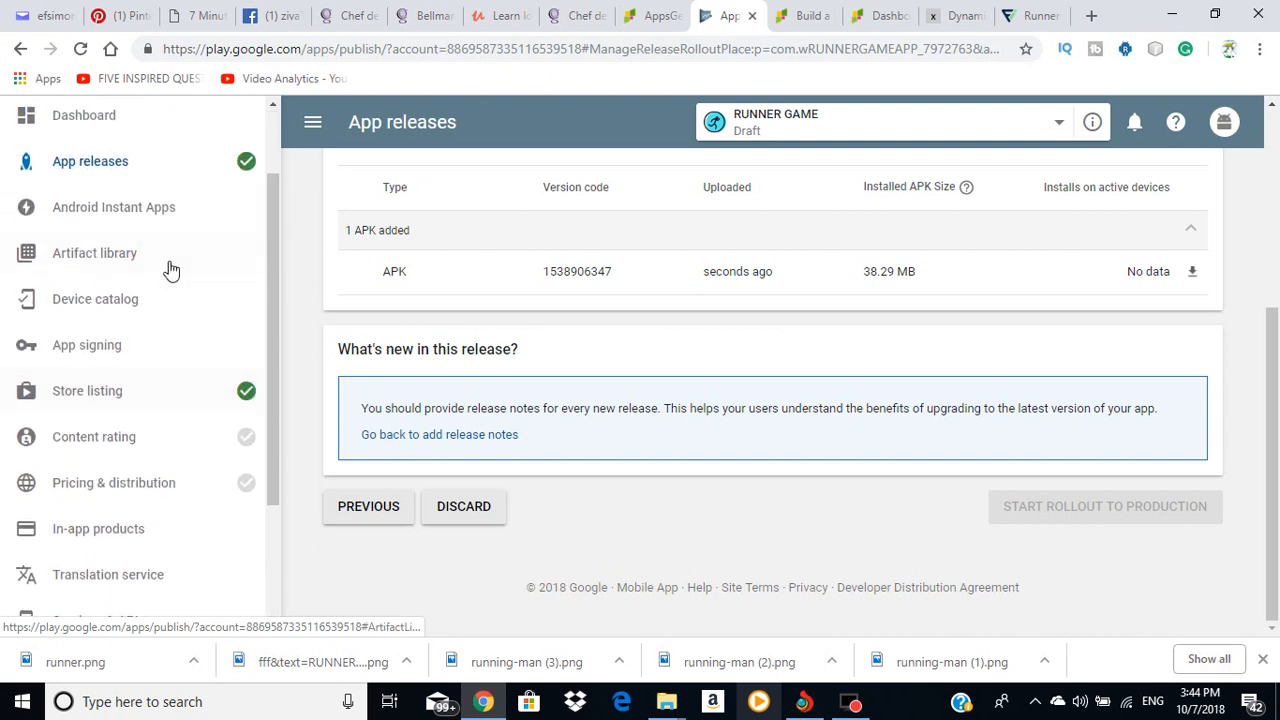
{"action": "left_click", "coordinate": [148, 480]}
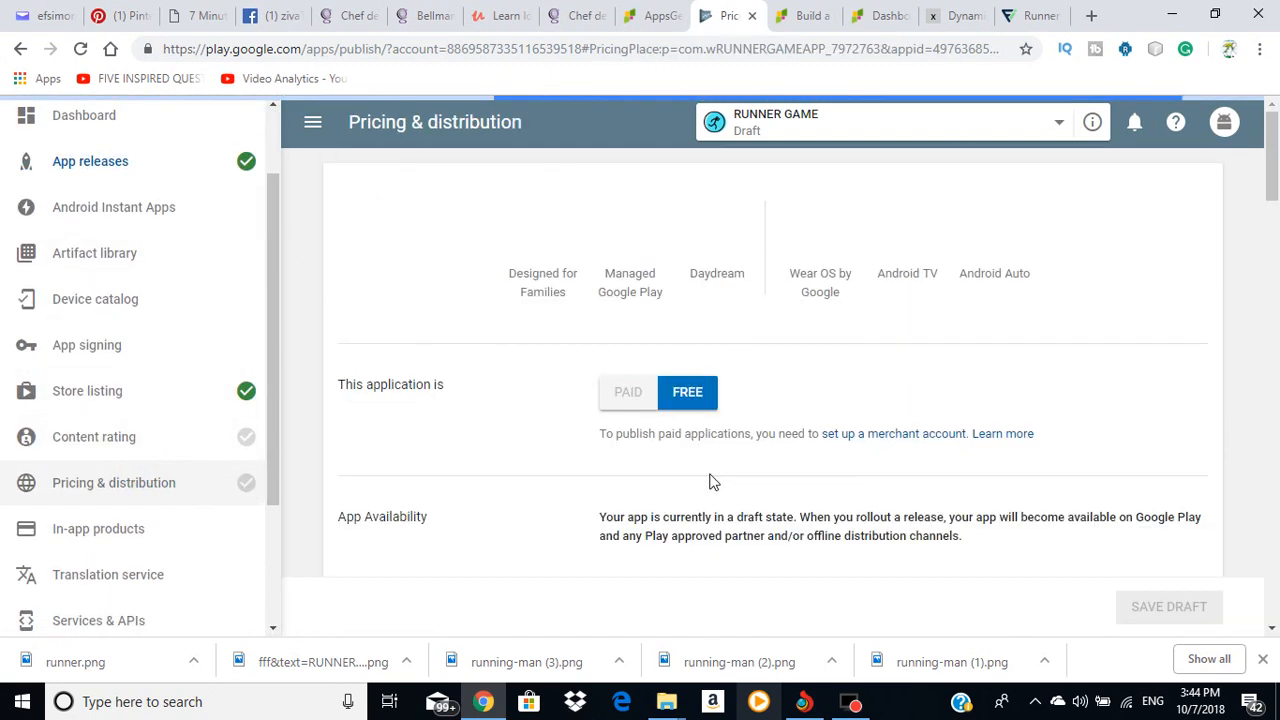
Step: Make RUNNER GAME available in all countries
{"action": "scroll", "coordinate": [743, 423], "scroll_direction": "down", "scroll_amount": 7}
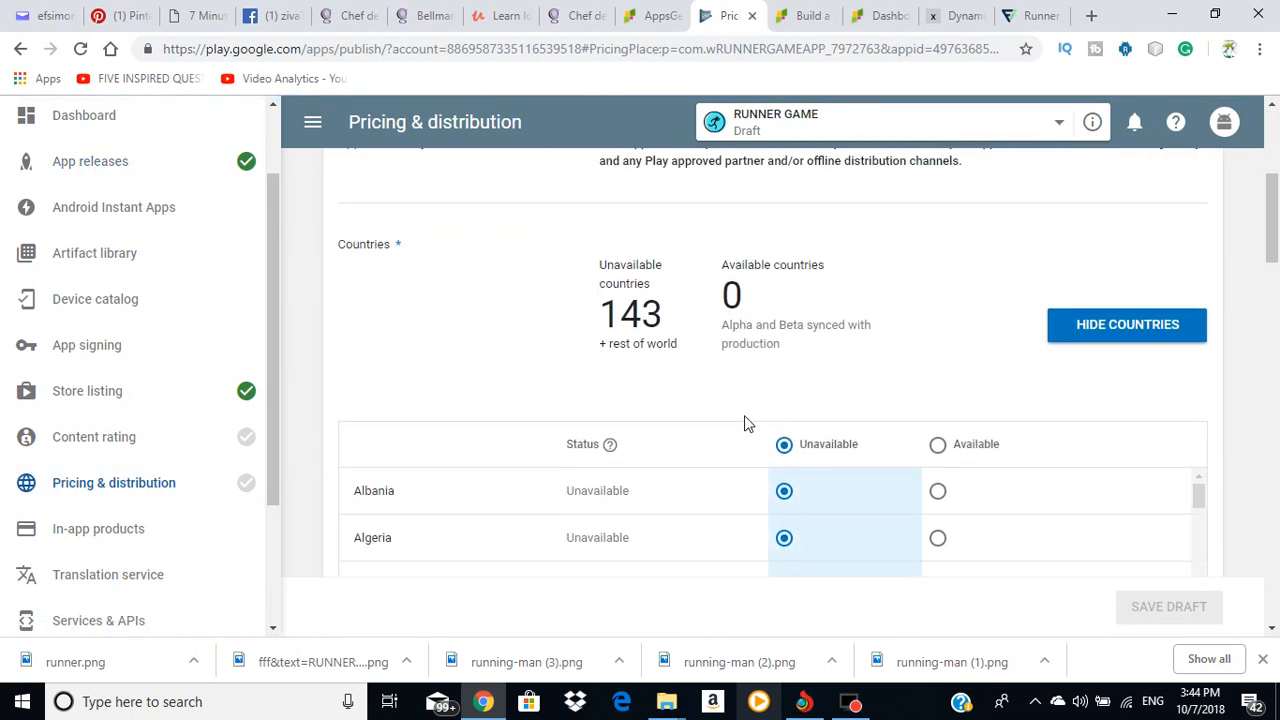
{"action": "scroll", "coordinate": [930, 355], "scroll_direction": "up", "scroll_amount": 5}
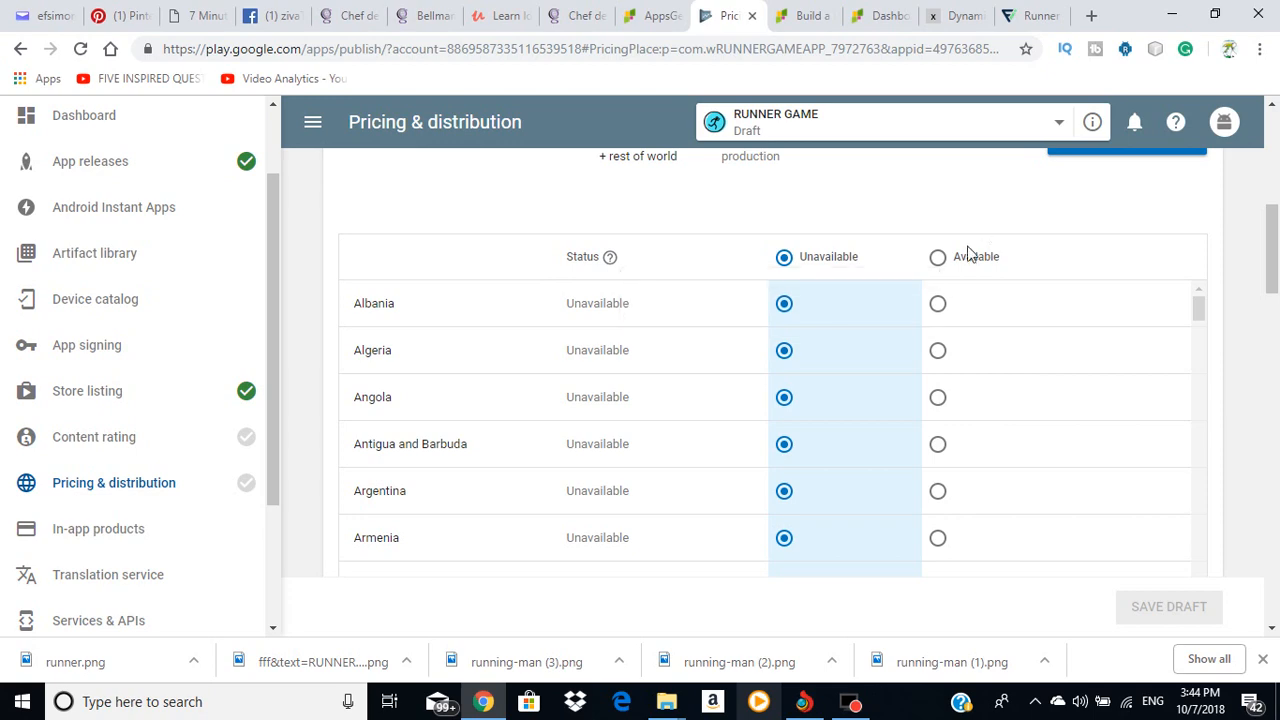
{"action": "left_click", "coordinate": [938, 257]}
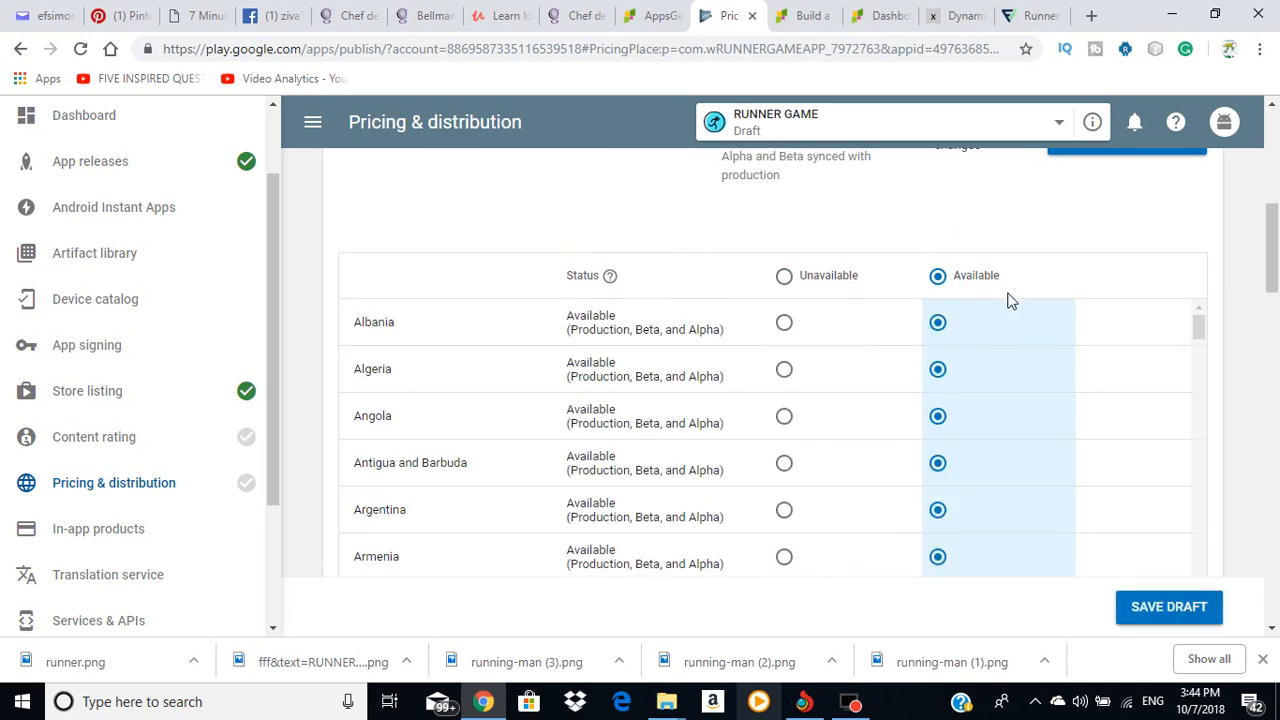
{"action": "scroll", "coordinate": [1006, 297], "scroll_direction": "down", "scroll_amount": 5}
{"action": "scroll", "coordinate": [1265, 338], "scroll_direction": "down", "scroll_amount": 10}
{"action": "scroll", "coordinate": [1248, 340], "scroll_direction": "up", "scroll_amount": 3}
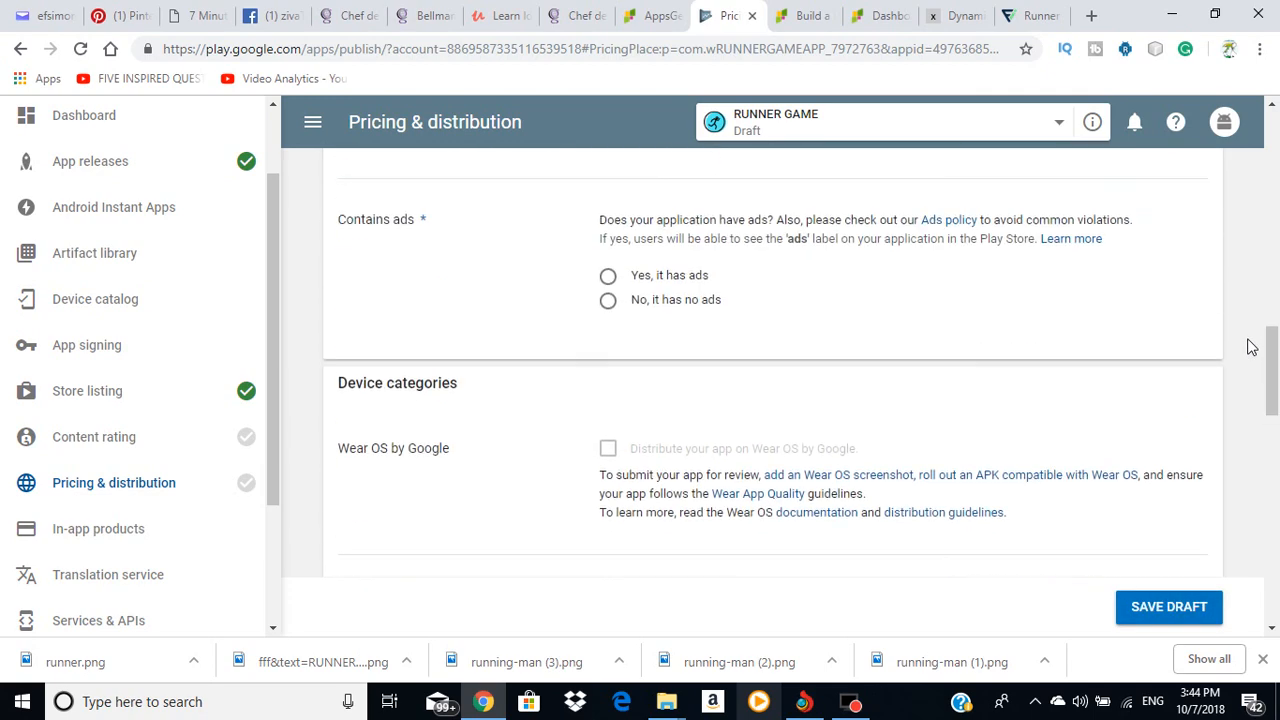
{"action": "scroll", "coordinate": [1250, 342], "scroll_direction": "down", "scroll_amount": 1}
{"action": "scroll", "coordinate": [1250, 338], "scroll_direction": "up", "scroll_amount": 3}
{"action": "scroll", "coordinate": [668, 253], "scroll_direction": "up", "scroll_amount": 2}
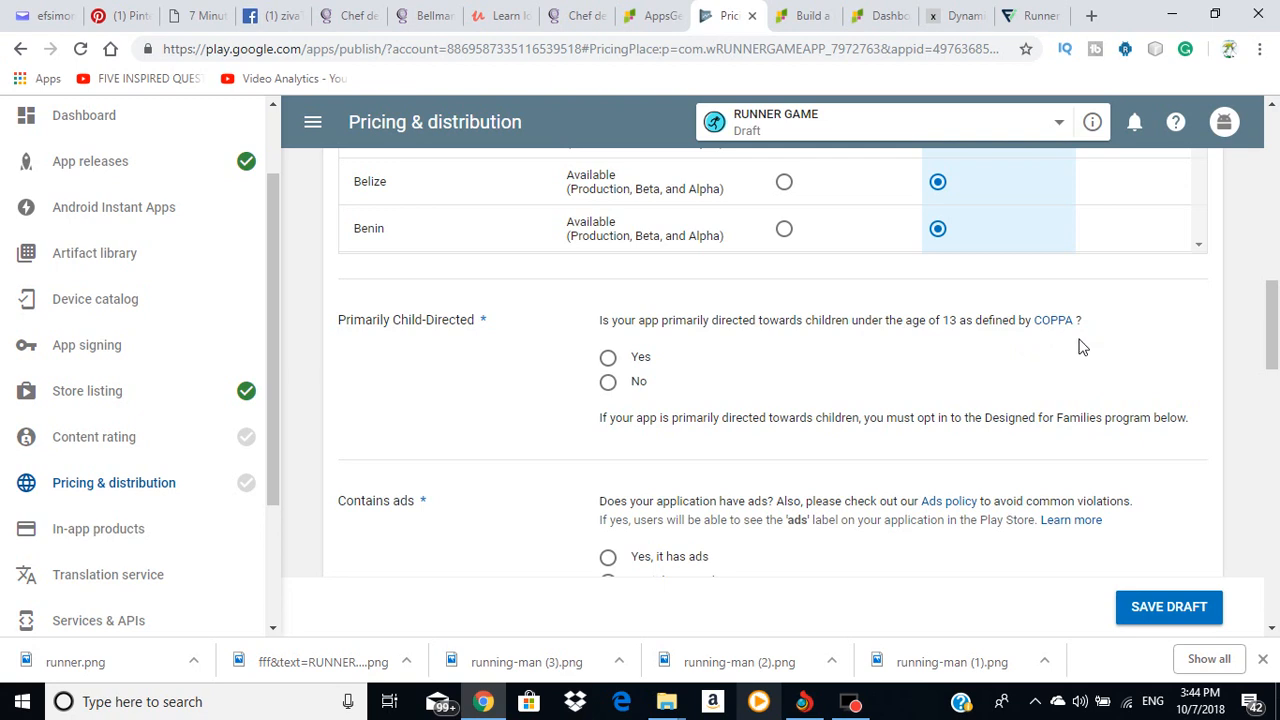
Step: Answer No to primarily child-directed and Yes to contains ads
{"action": "left_click", "coordinate": [607, 382]}
{"action": "scroll", "coordinate": [631, 477], "scroll_direction": "down", "scroll_amount": 2}
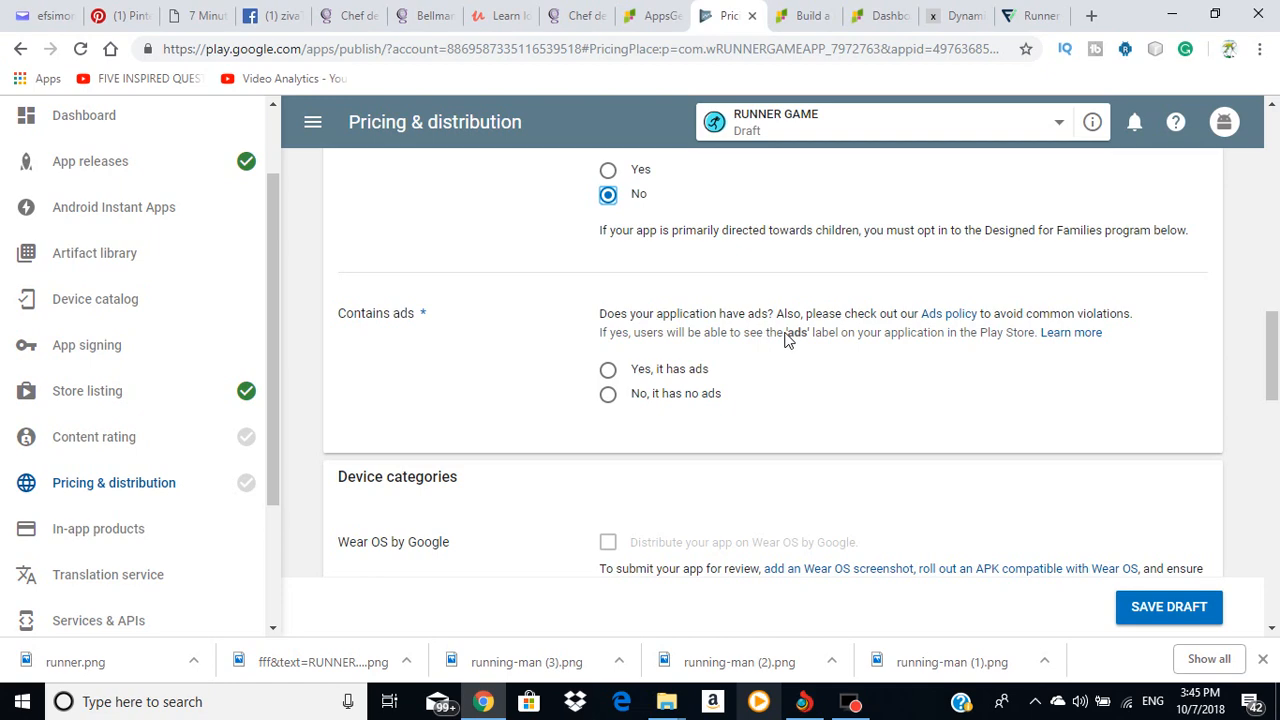
{"action": "left_click", "coordinate": [608, 369]}
{"action": "scroll", "coordinate": [665, 388], "scroll_direction": "down", "scroll_amount": 3}
{"action": "scroll", "coordinate": [660, 380], "scroll_direction": "down", "scroll_amount": 7}
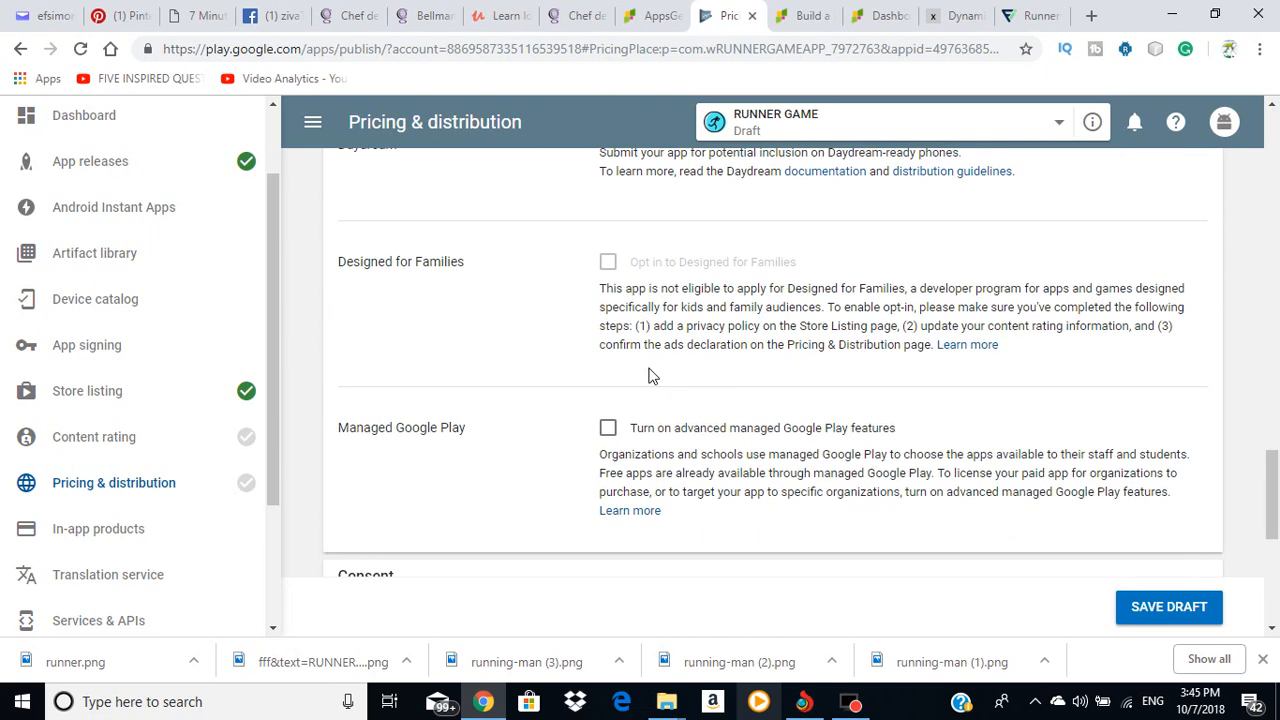
{"action": "scroll", "coordinate": [582, 435], "scroll_direction": "down", "scroll_amount": 4}
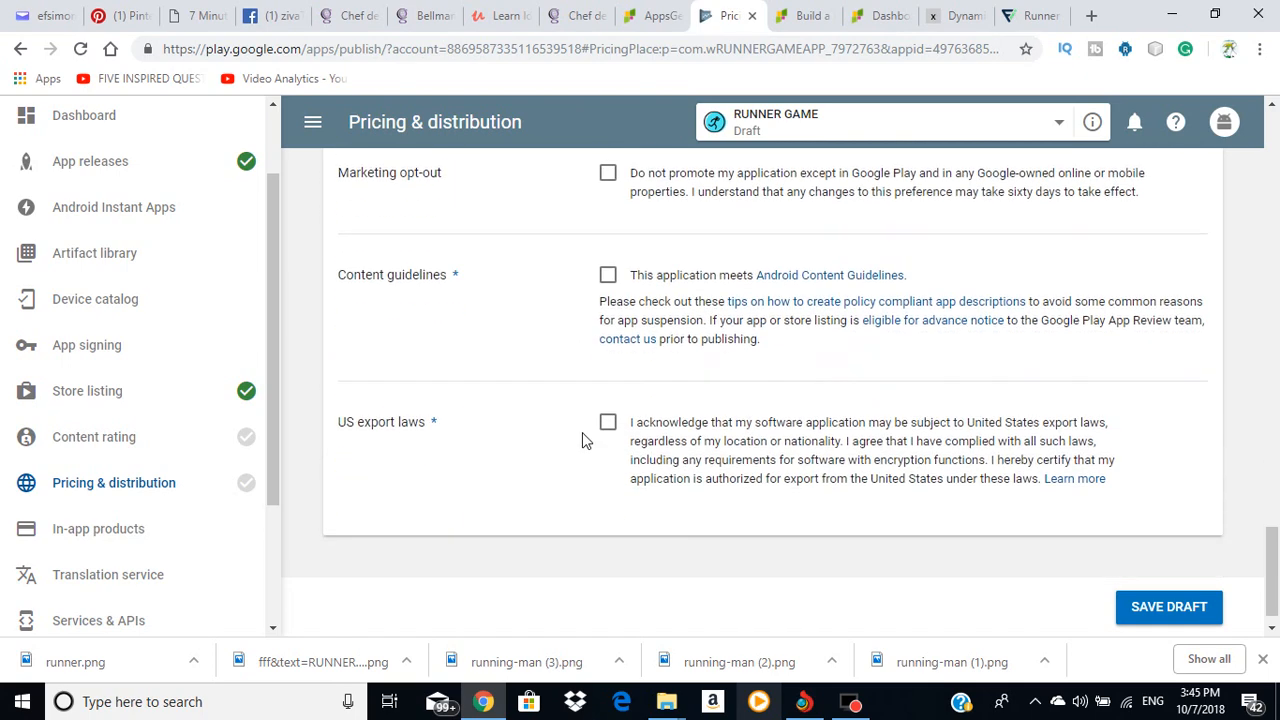
Step: Accept the US export laws and Content guidelines, save the draft, then open Content rating
{"action": "left_click", "coordinate": [607, 423]}
{"action": "left_click", "coordinate": [607, 275]}
{"action": "scroll", "coordinate": [686, 291], "scroll_direction": "up", "scroll_amount": 2}
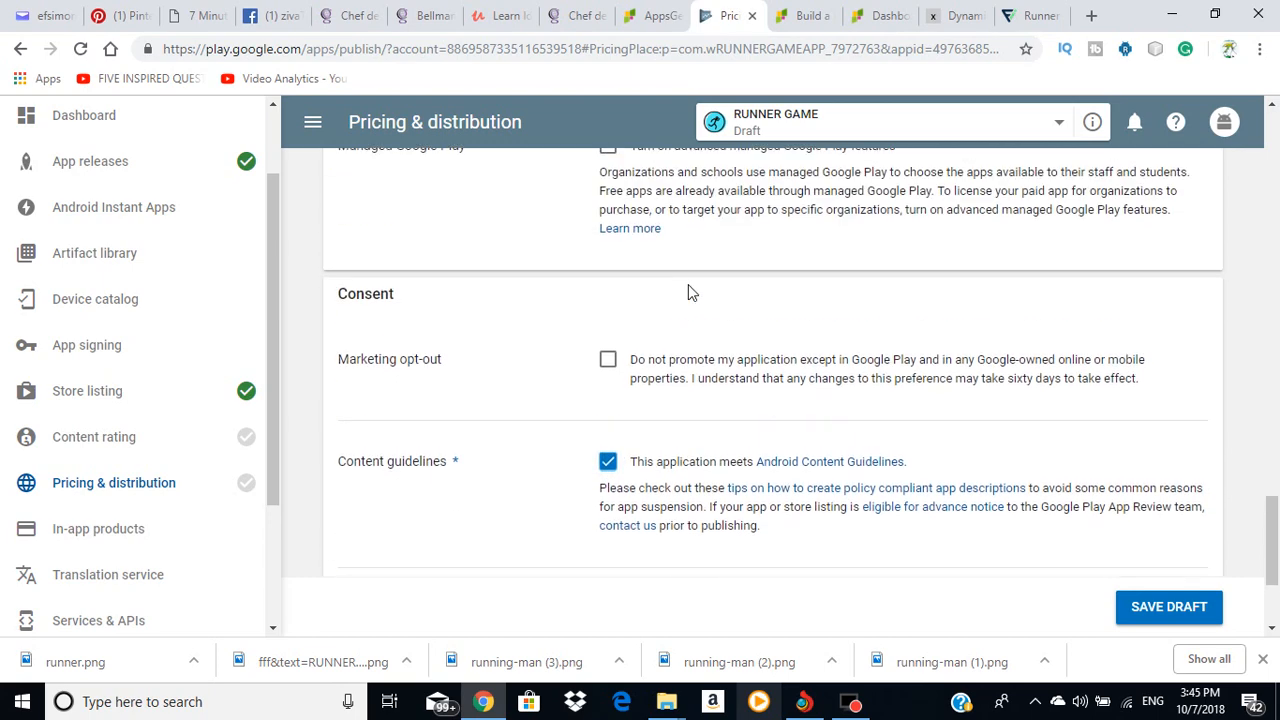
{"action": "scroll", "coordinate": [700, 295], "scroll_direction": "down", "scroll_amount": 2}
{"action": "scroll", "coordinate": [817, 310], "scroll_direction": "up", "scroll_amount": 6}
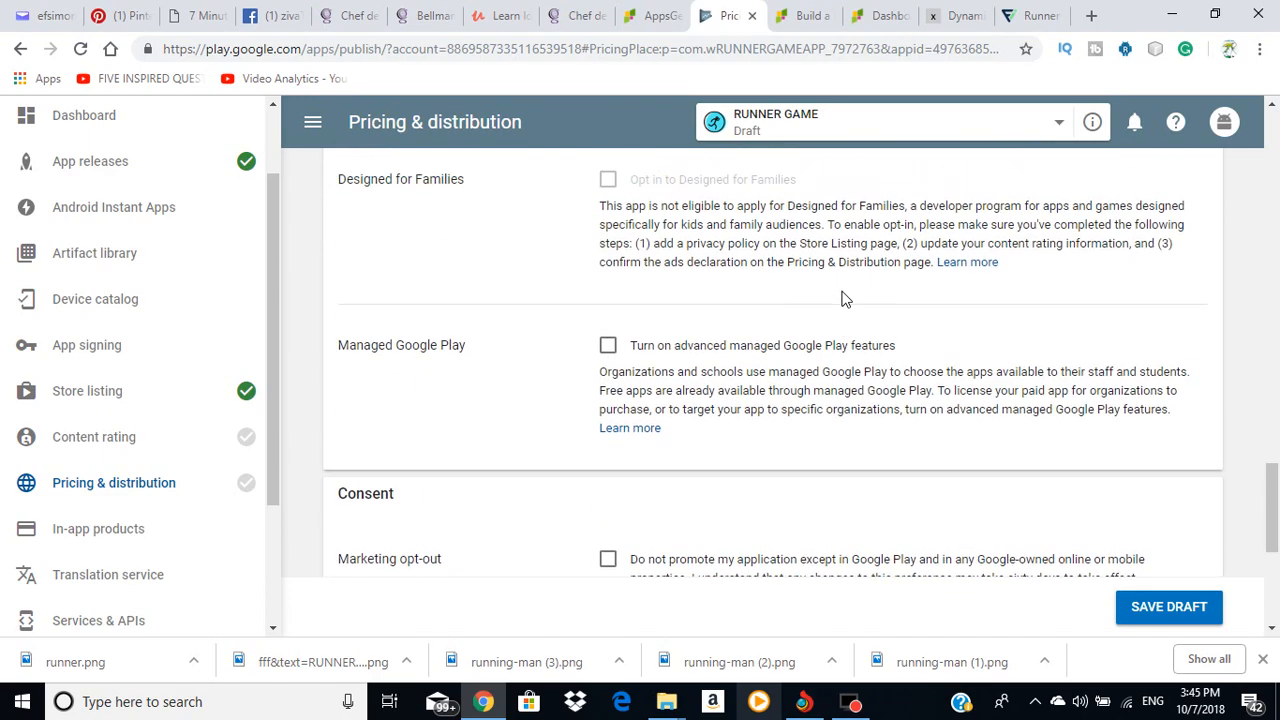
{"action": "scroll", "coordinate": [843, 303], "scroll_direction": "up", "scroll_amount": 15}
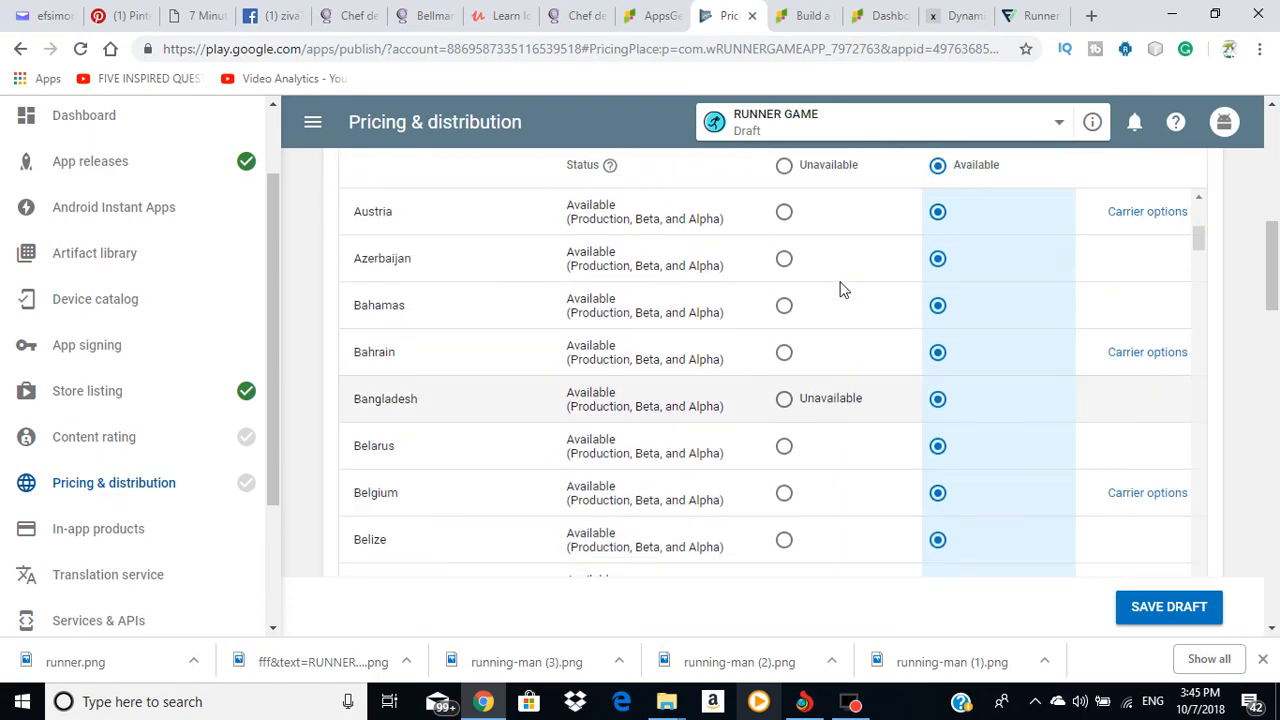
{"action": "scroll", "coordinate": [1147, 420], "scroll_direction": "down", "scroll_amount": 14}
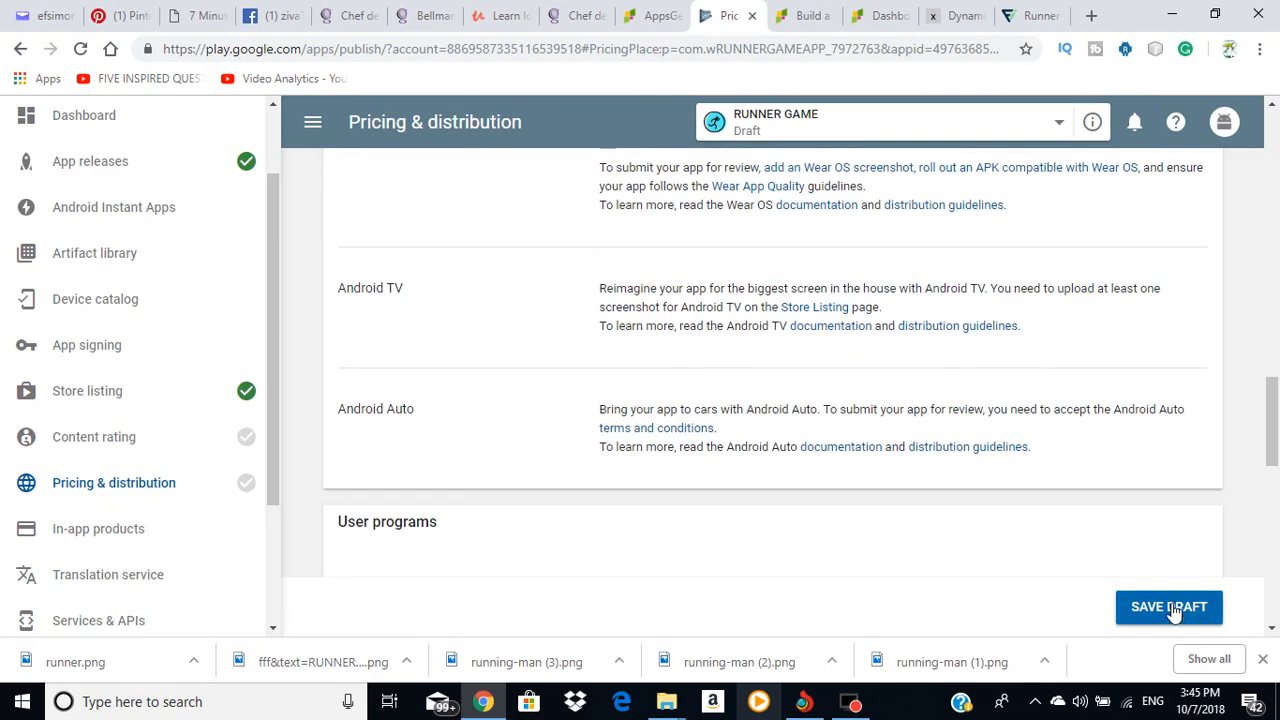
{"action": "left_click", "coordinate": [1200, 615]}
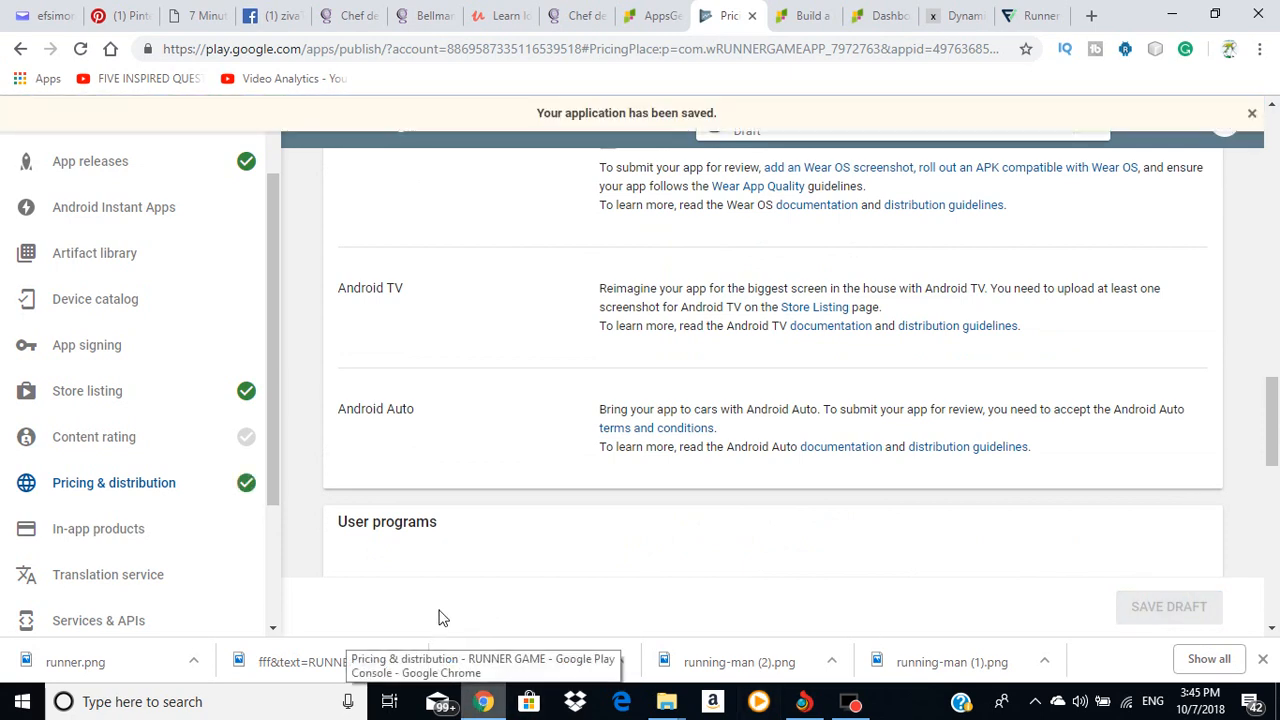
{"action": "left_click", "coordinate": [117, 440]}
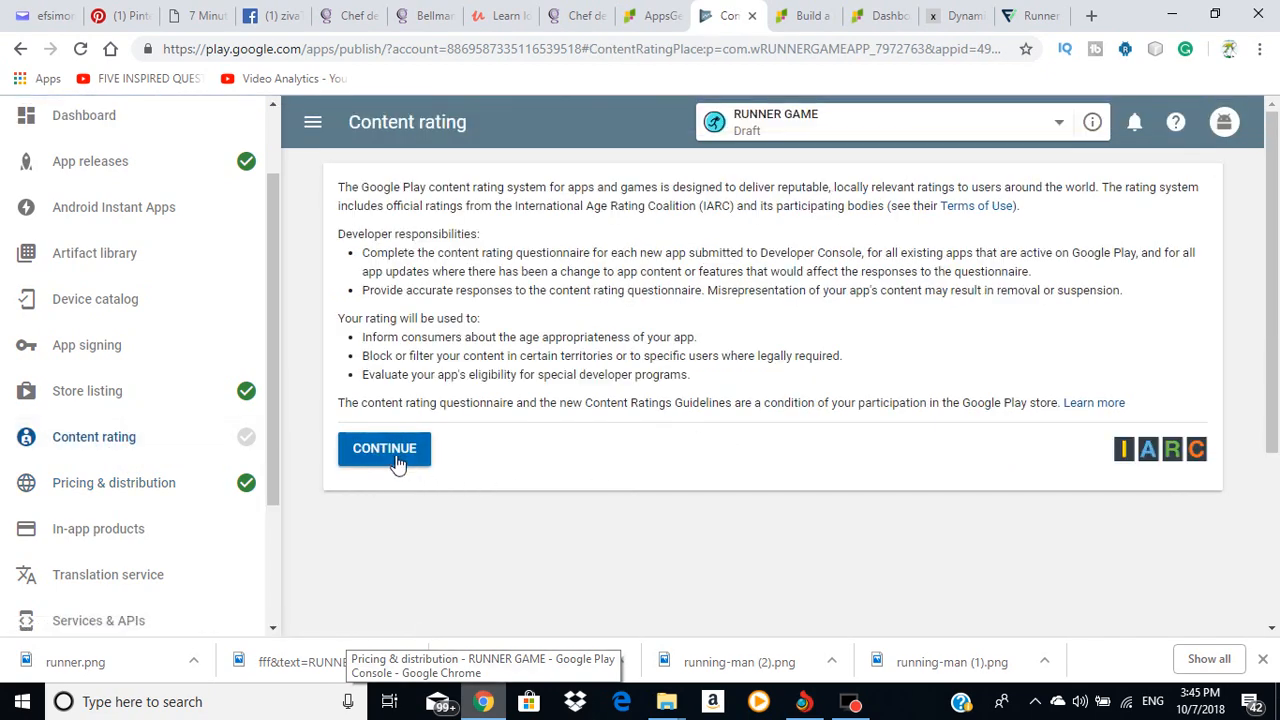
Step: Start the questionnaire and enter the contact e-mail in both the Email and Confirm fields
{"action": "left_click", "coordinate": [397, 455]}
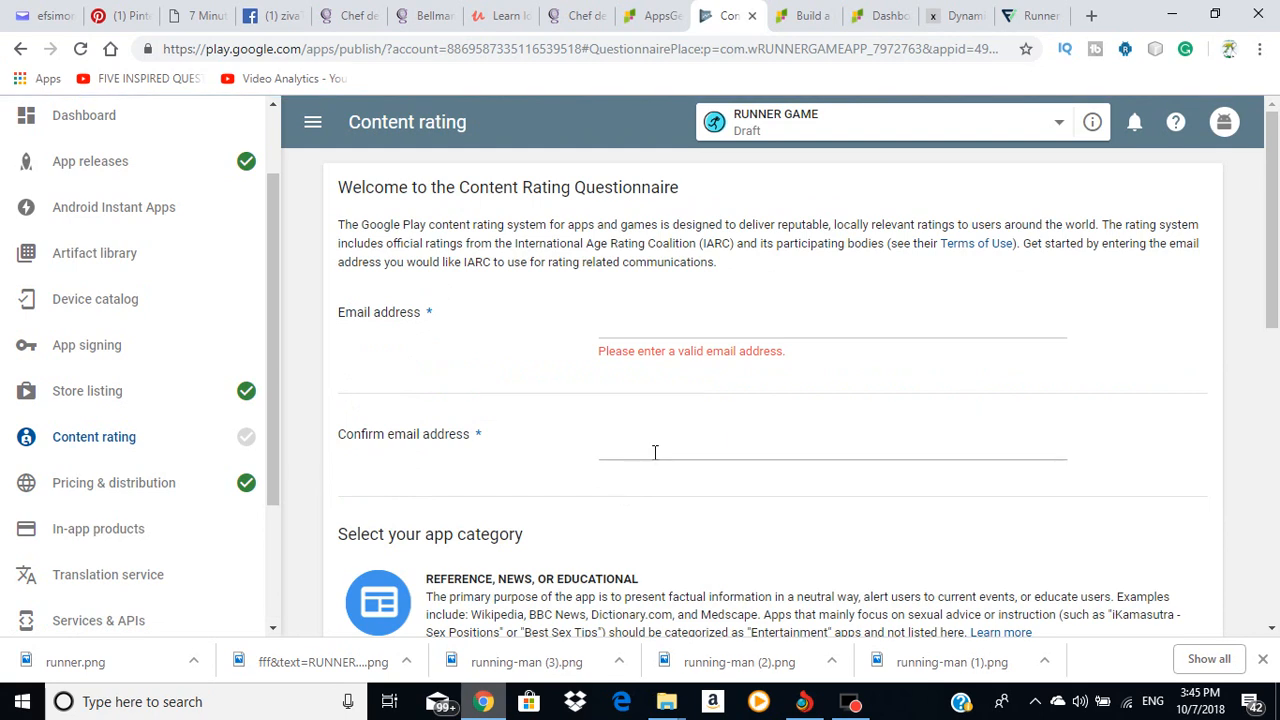
{"action": "left_click", "coordinate": [648, 325]}
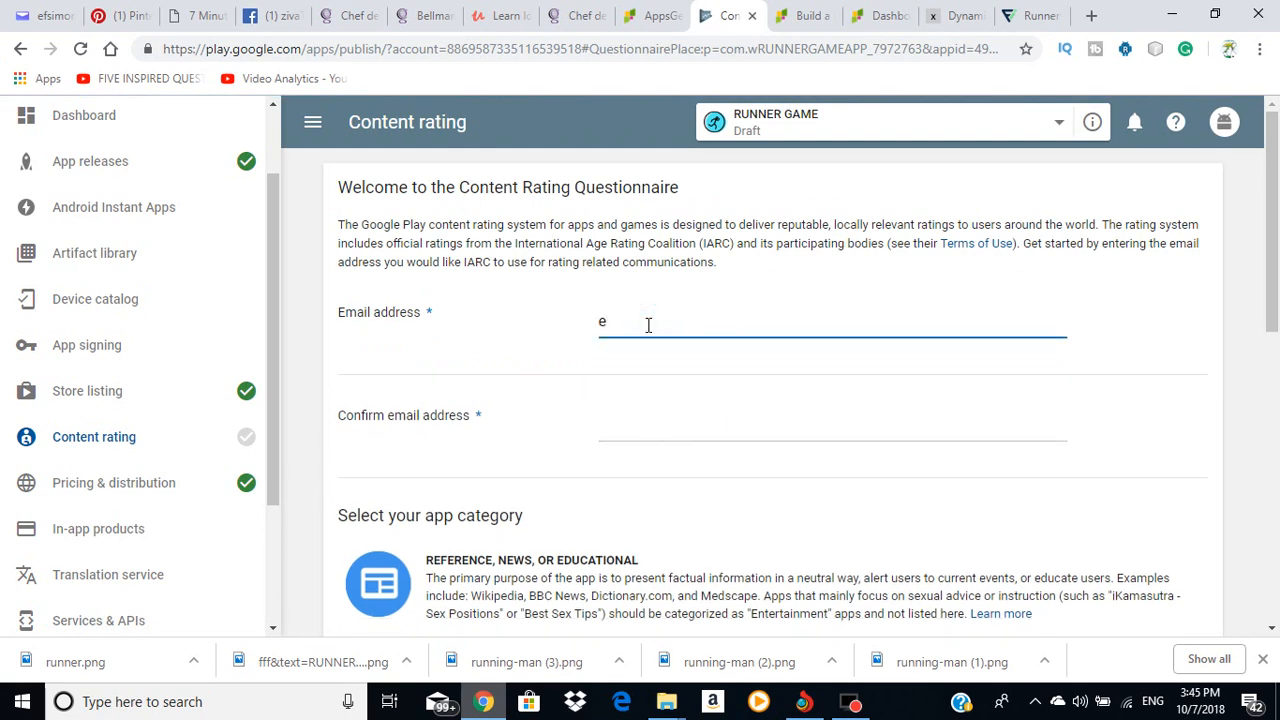
{"action": "left_click", "coordinate": [677, 408]}
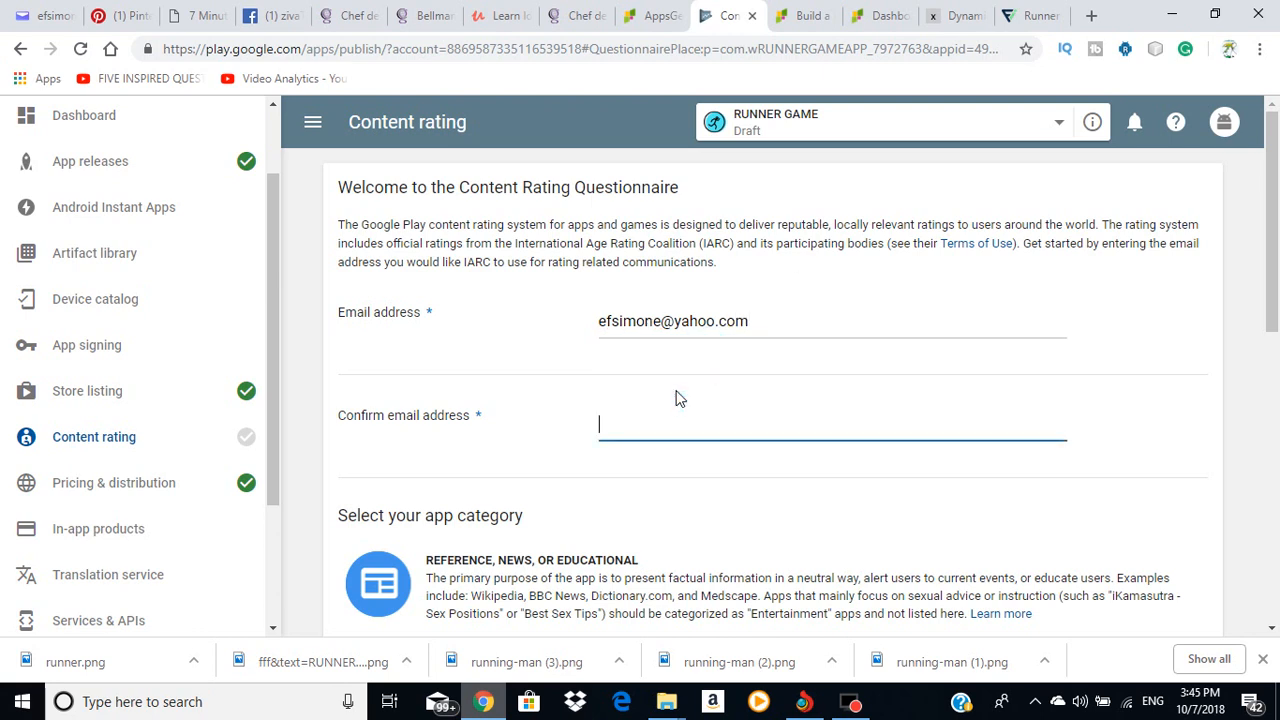
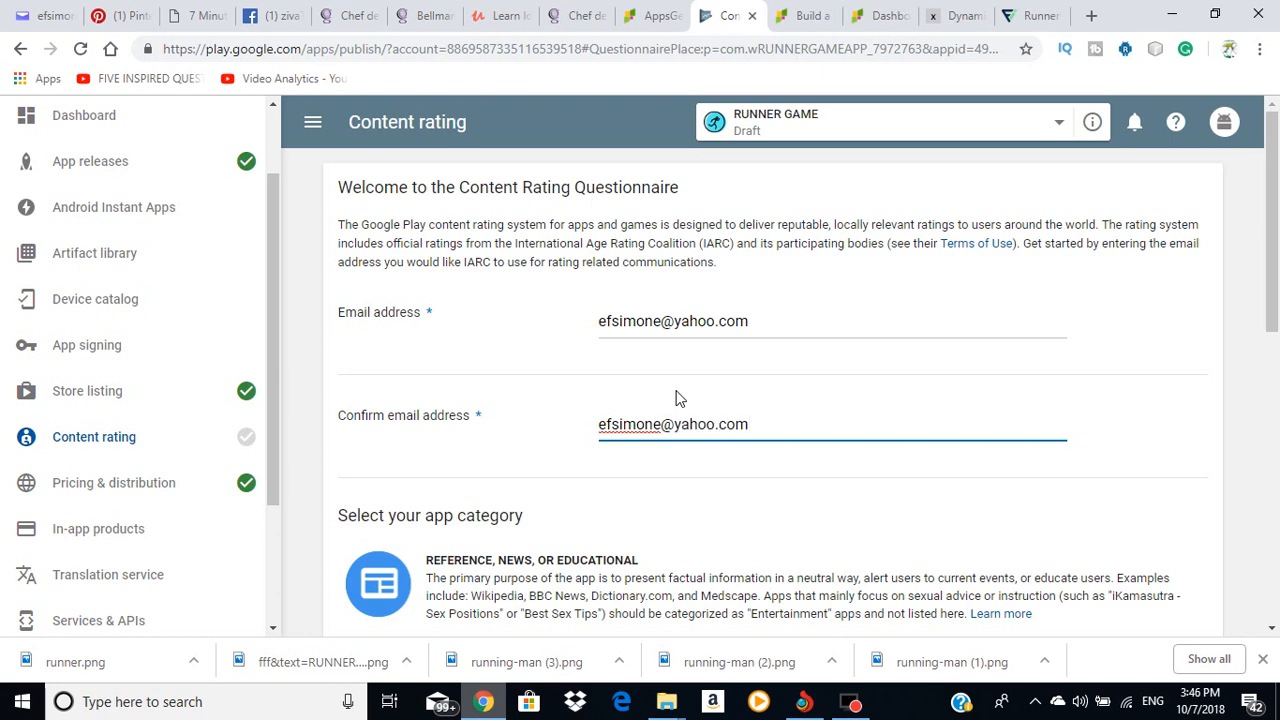
{"action": "left_click", "coordinate": [930, 413]}
Step: Choose Game as the app category
{"action": "scroll", "coordinate": [710, 380], "scroll_direction": "down", "scroll_amount": 4}
{"action": "scroll", "coordinate": [592, 366], "scroll_direction": "up", "scroll_amount": 3}
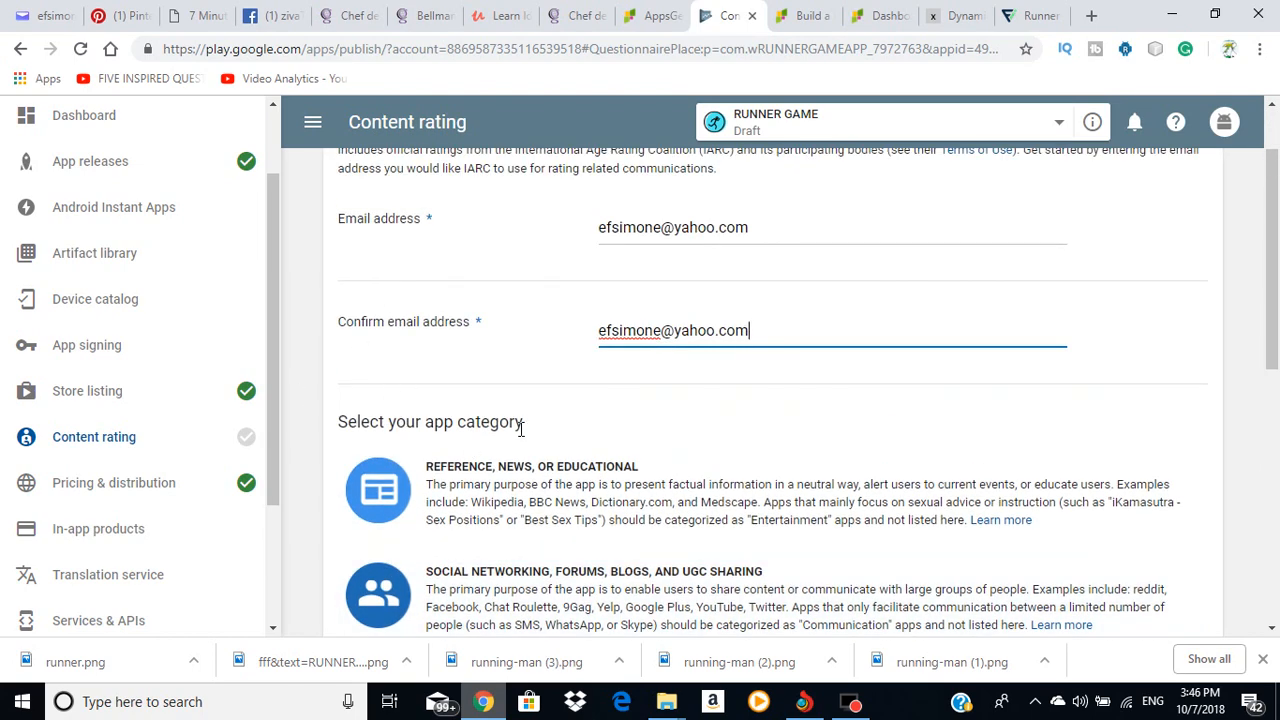
{"action": "scroll", "coordinate": [520, 430], "scroll_direction": "down", "scroll_amount": 4}
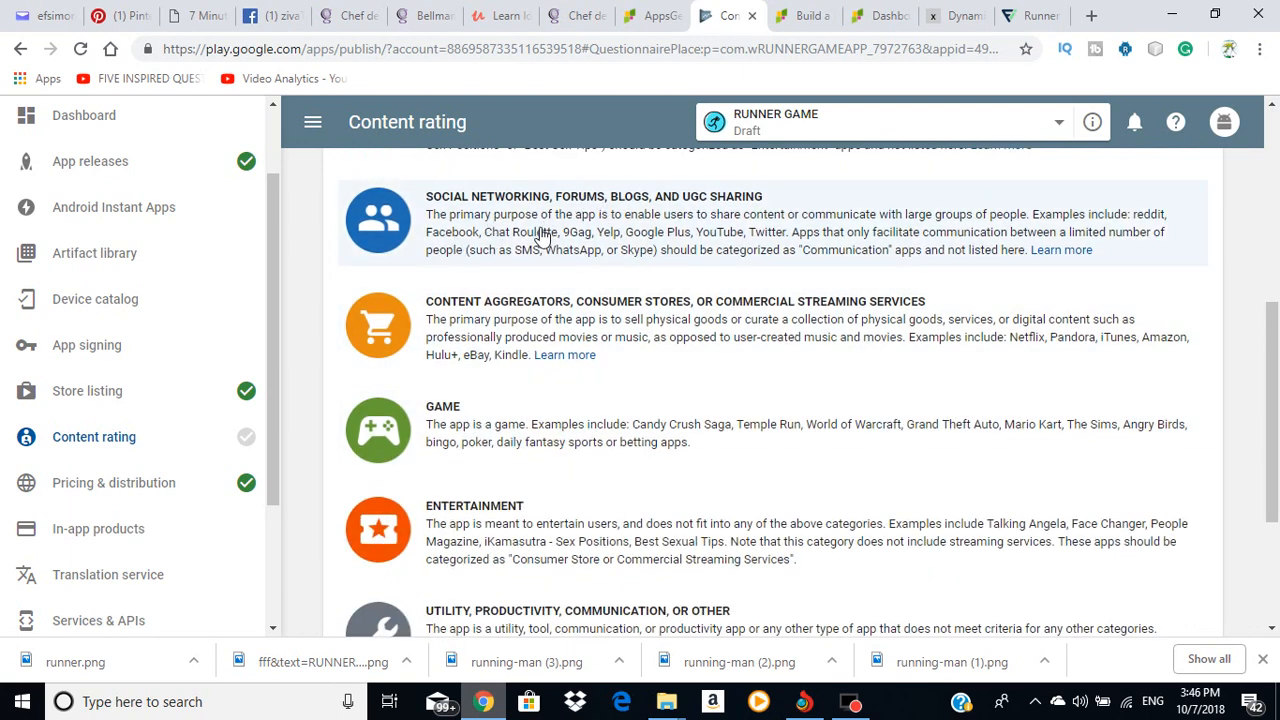
{"action": "scroll", "coordinate": [640, 277], "scroll_direction": "down", "scroll_amount": 2}
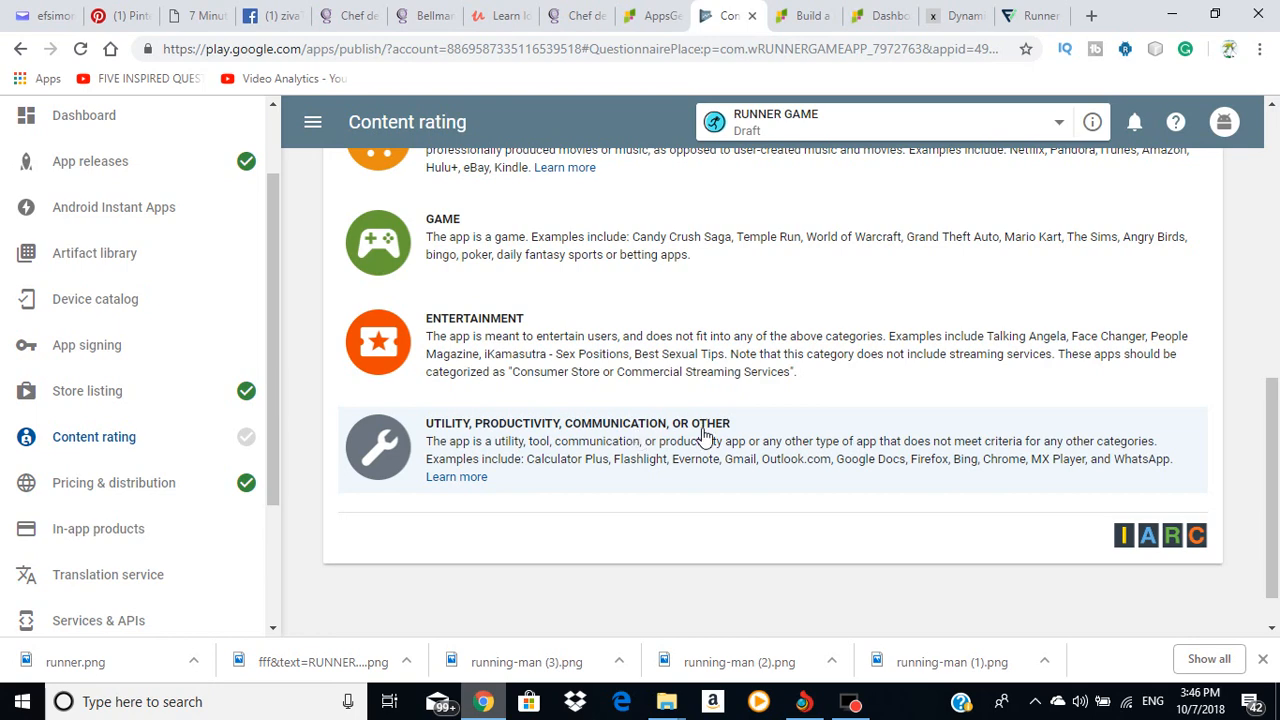
{"action": "scroll", "coordinate": [751, 437], "scroll_direction": "up", "scroll_amount": 3}
{"action": "scroll", "coordinate": [443, 286], "scroll_direction": "down", "scroll_amount": 1}
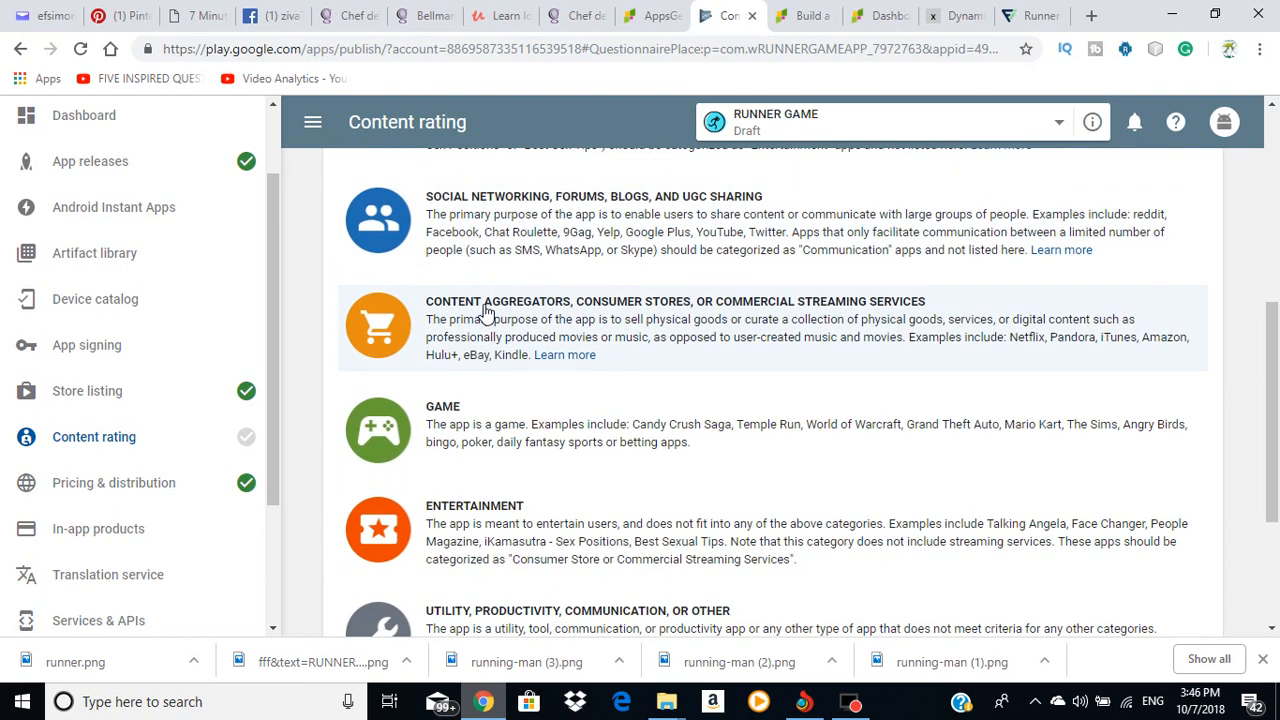
{"action": "left_click", "coordinate": [453, 426]}
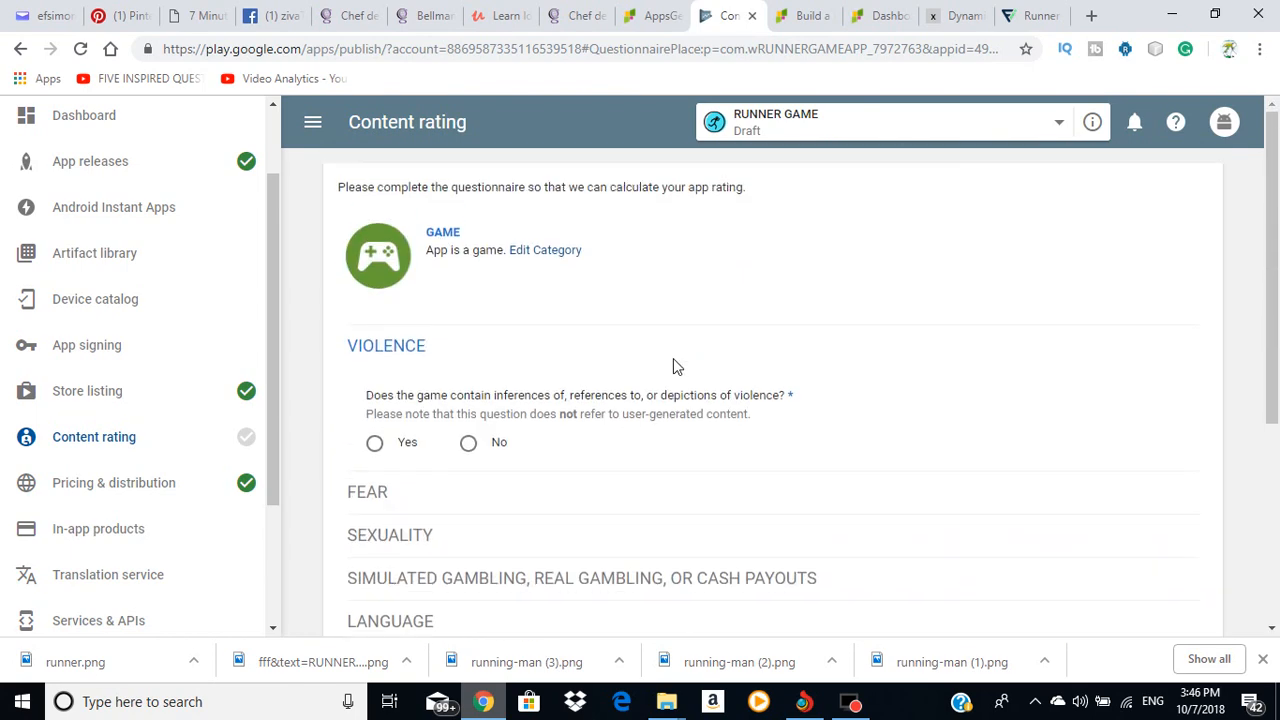
Step: Answer No to violence, fear, sexuality, gambling, offensive language, drugs and crude humor
{"action": "scroll", "coordinate": [600, 350], "scroll_direction": "down", "scroll_amount": 1}
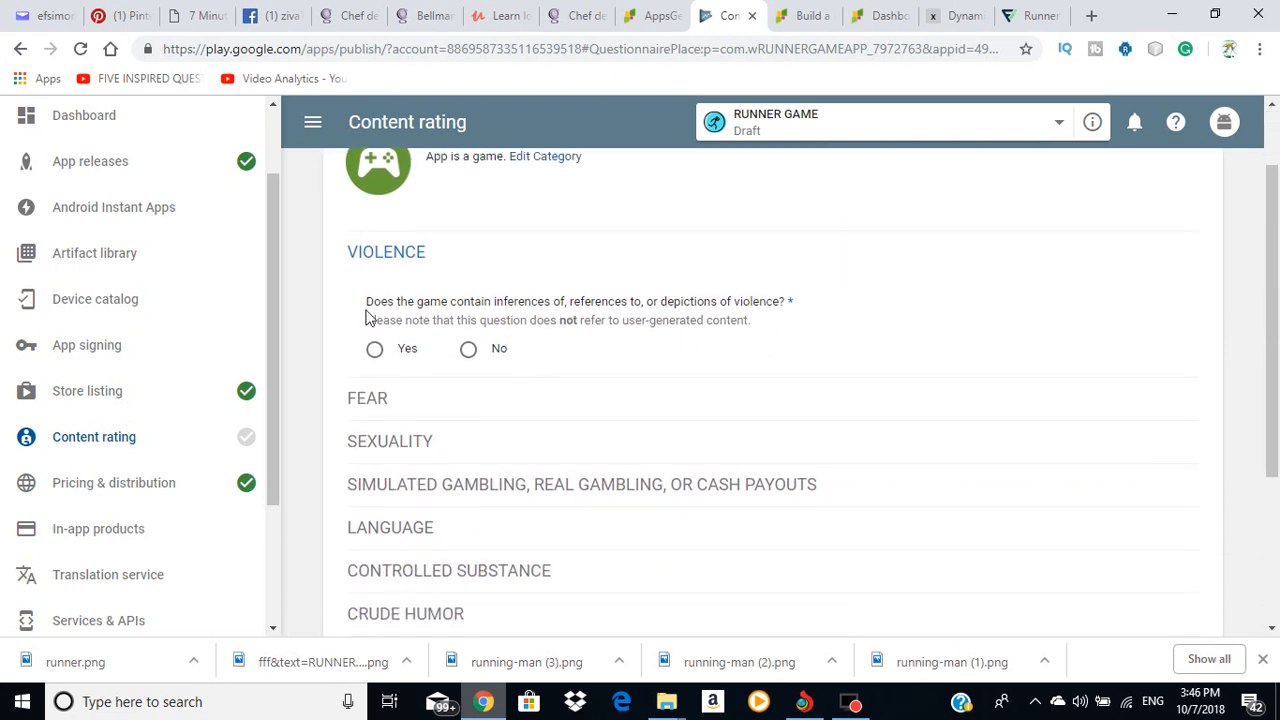
{"action": "left_click", "coordinate": [468, 349]}
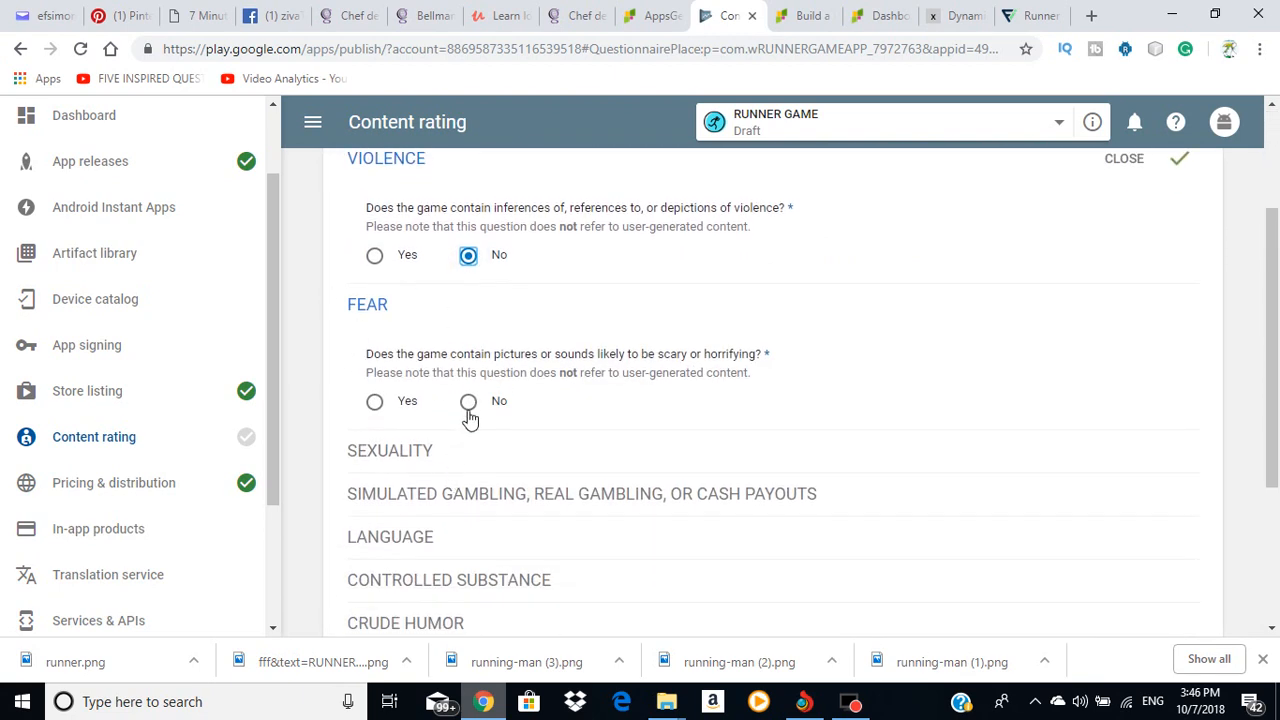
{"action": "left_click", "coordinate": [468, 408]}
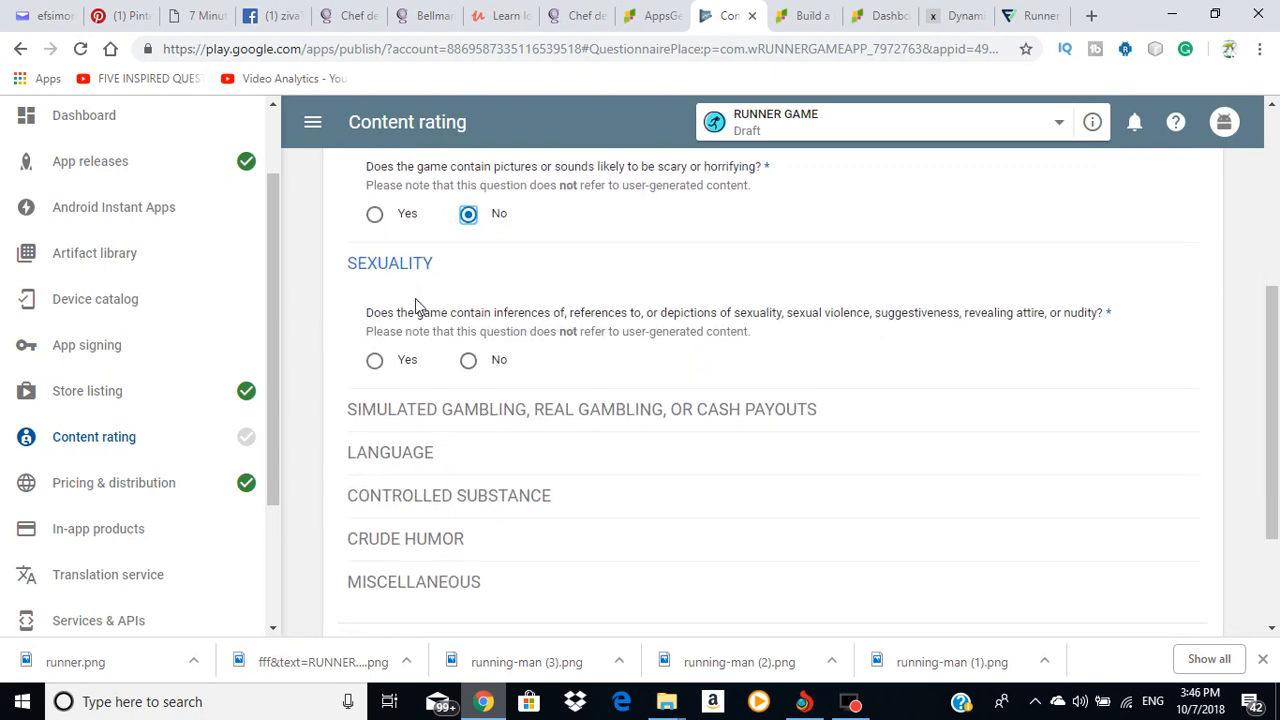
{"action": "left_click", "coordinate": [468, 361]}
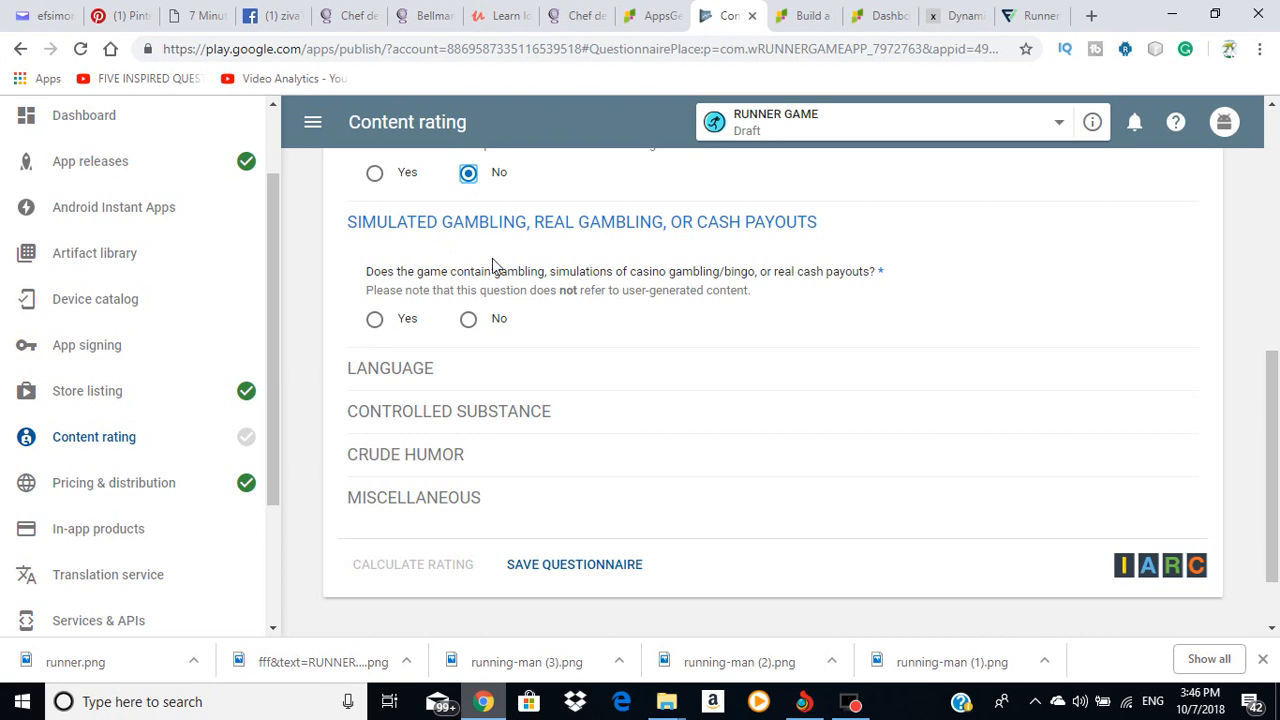
{"action": "left_click", "coordinate": [468, 319]}
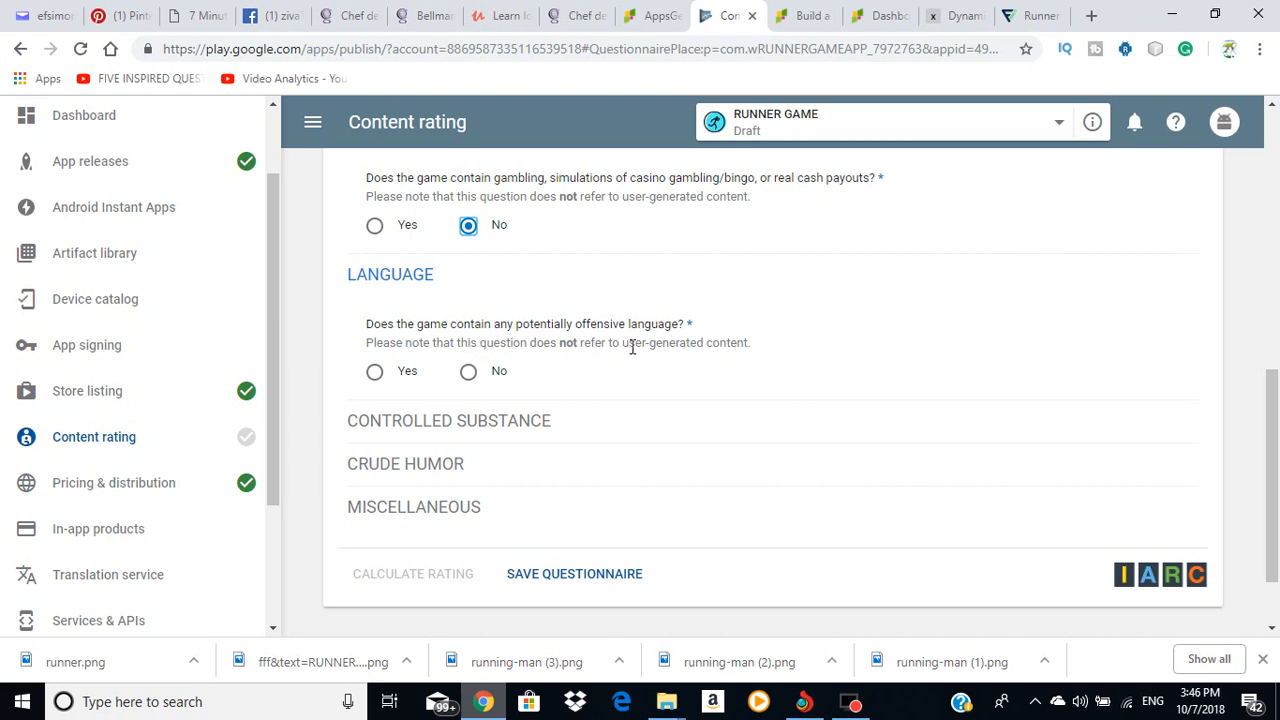
{"action": "left_click", "coordinate": [469, 373]}
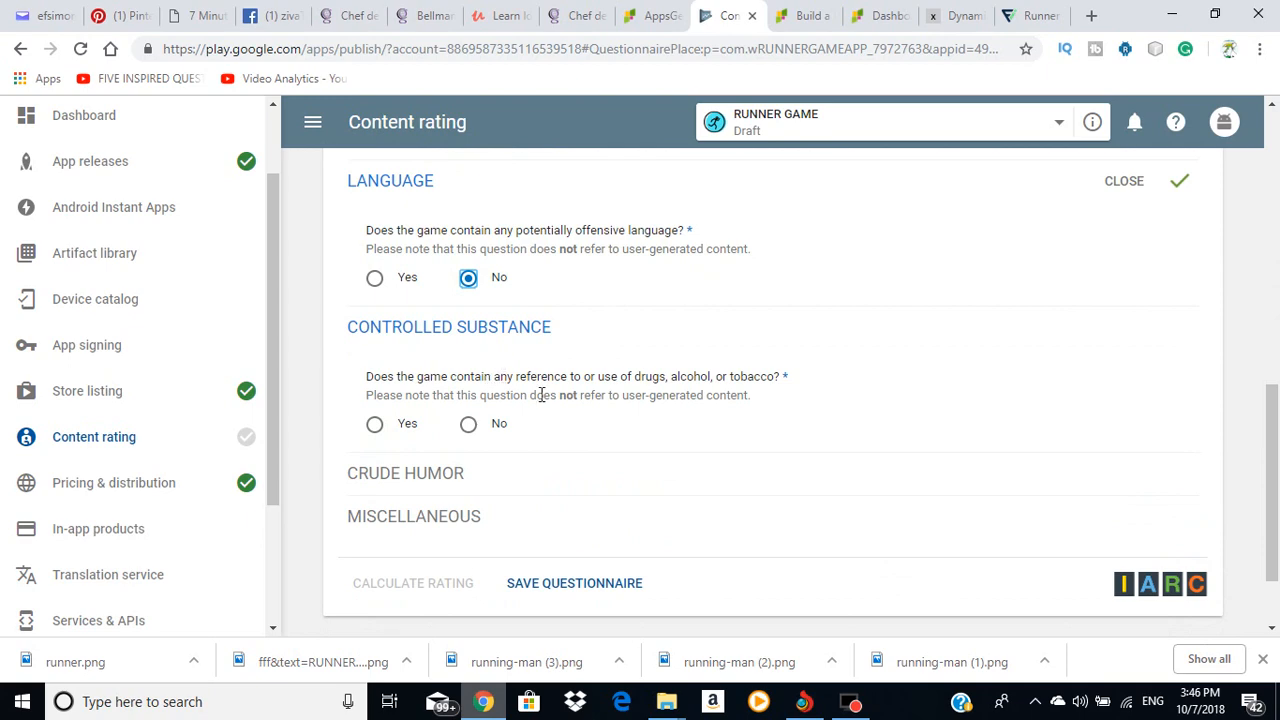
{"action": "left_click", "coordinate": [467, 424]}
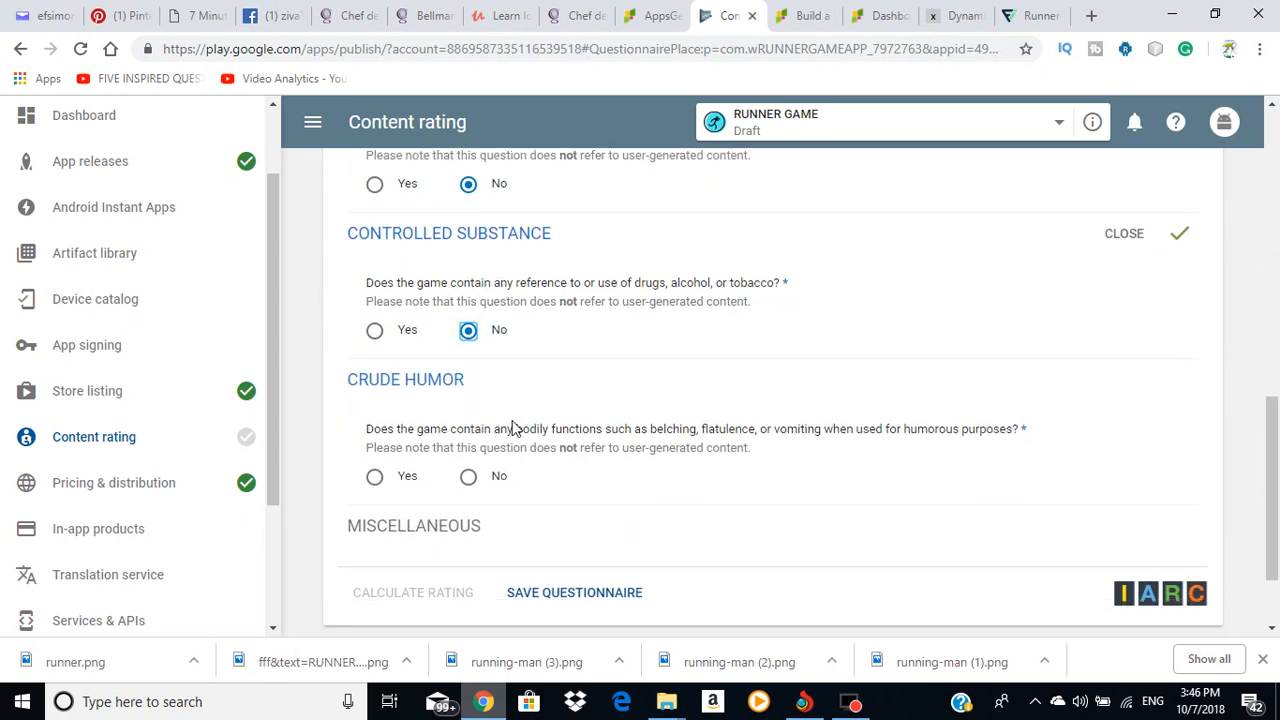
{"action": "left_click", "coordinate": [468, 476]}
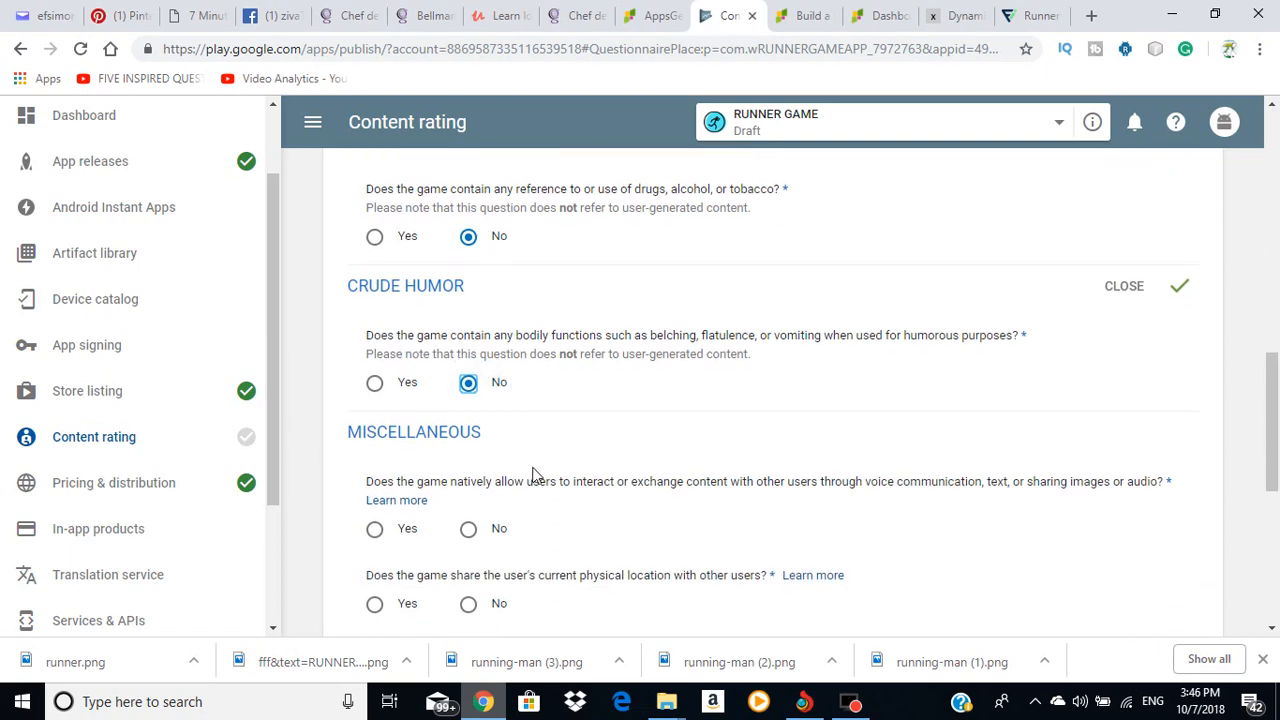
Step: Answer No to interaction, location, digital purchases, Nazi symbols, crime and terrorism, then save
{"action": "left_click", "coordinate": [468, 528]}
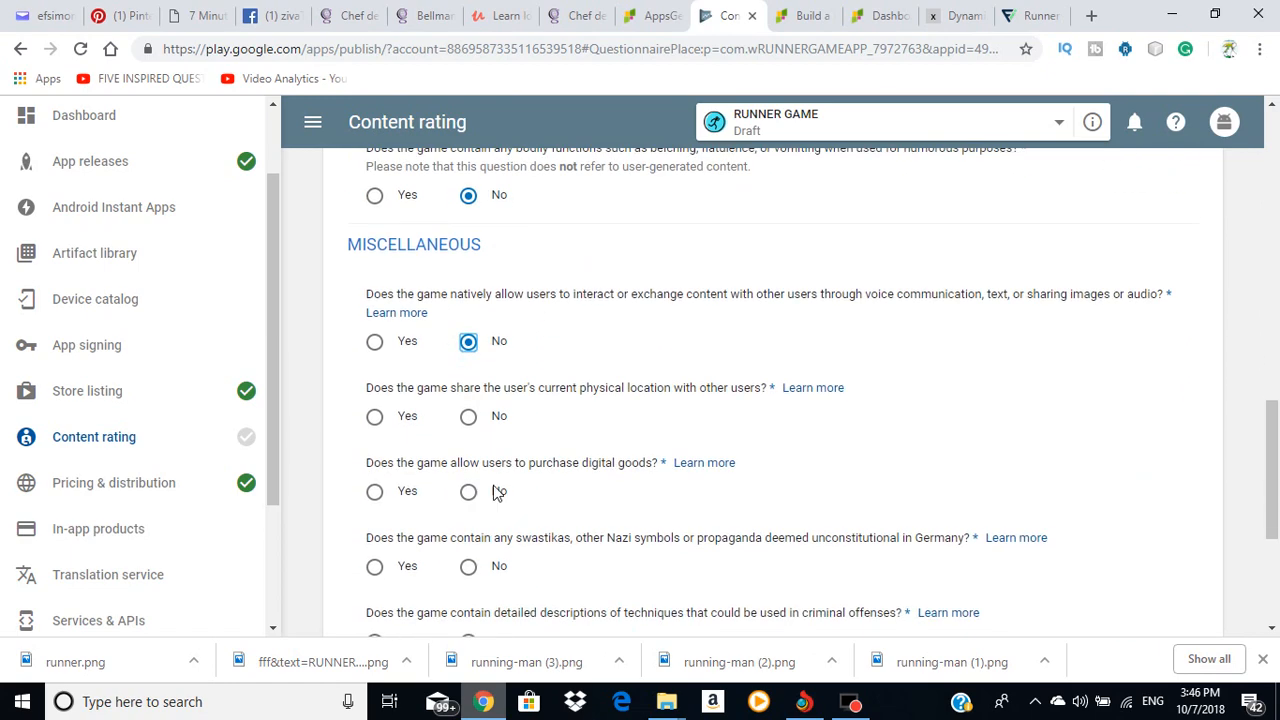
{"action": "left_click", "coordinate": [469, 416]}
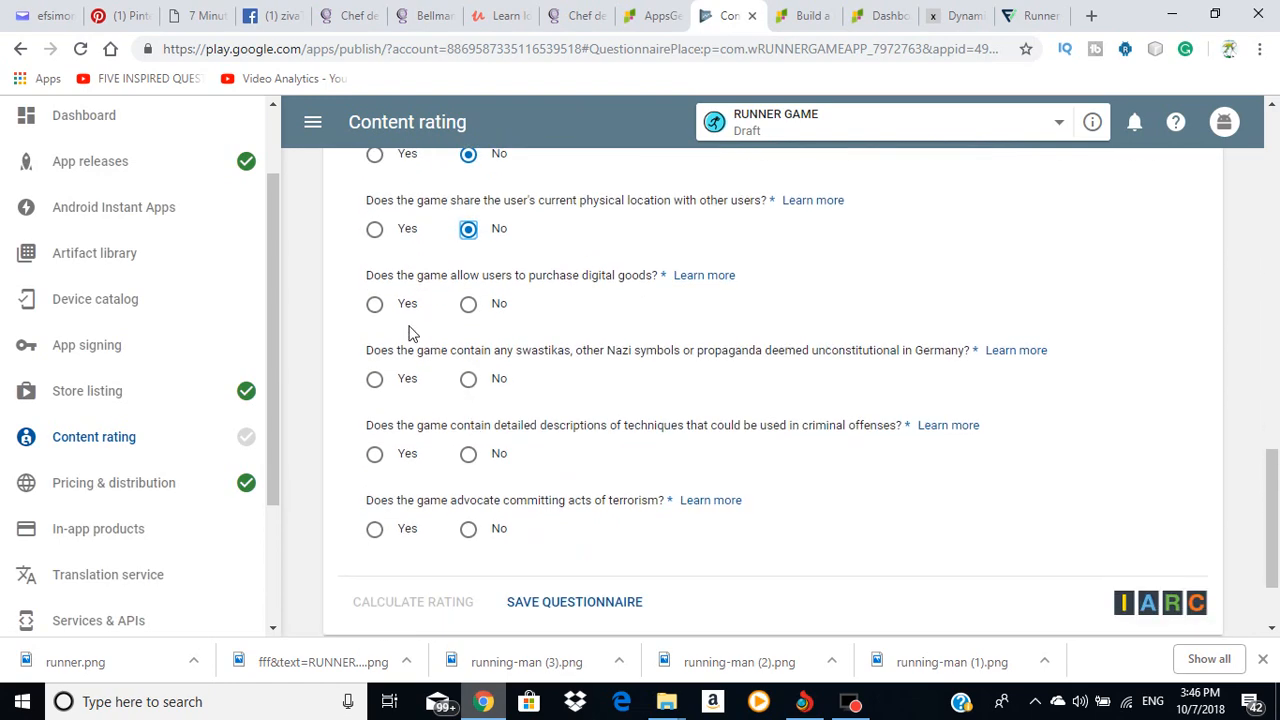
{"action": "left_click", "coordinate": [469, 306]}
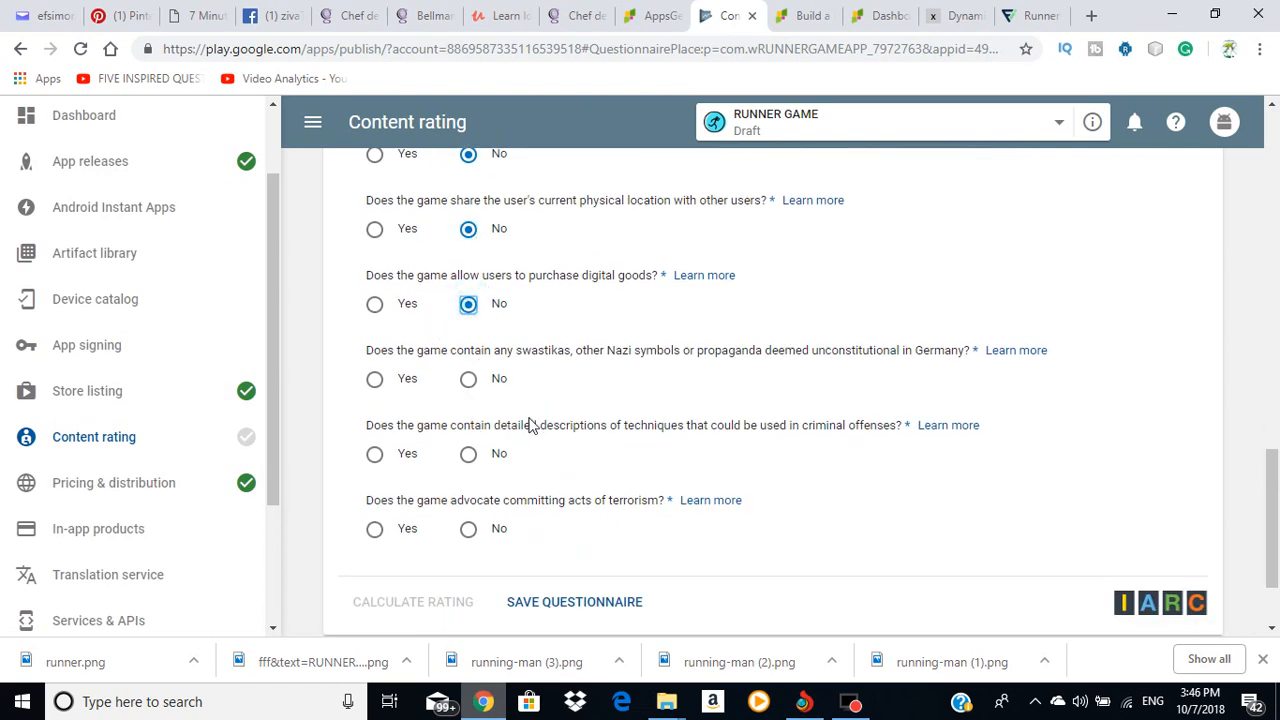
{"action": "left_click", "coordinate": [468, 379]}
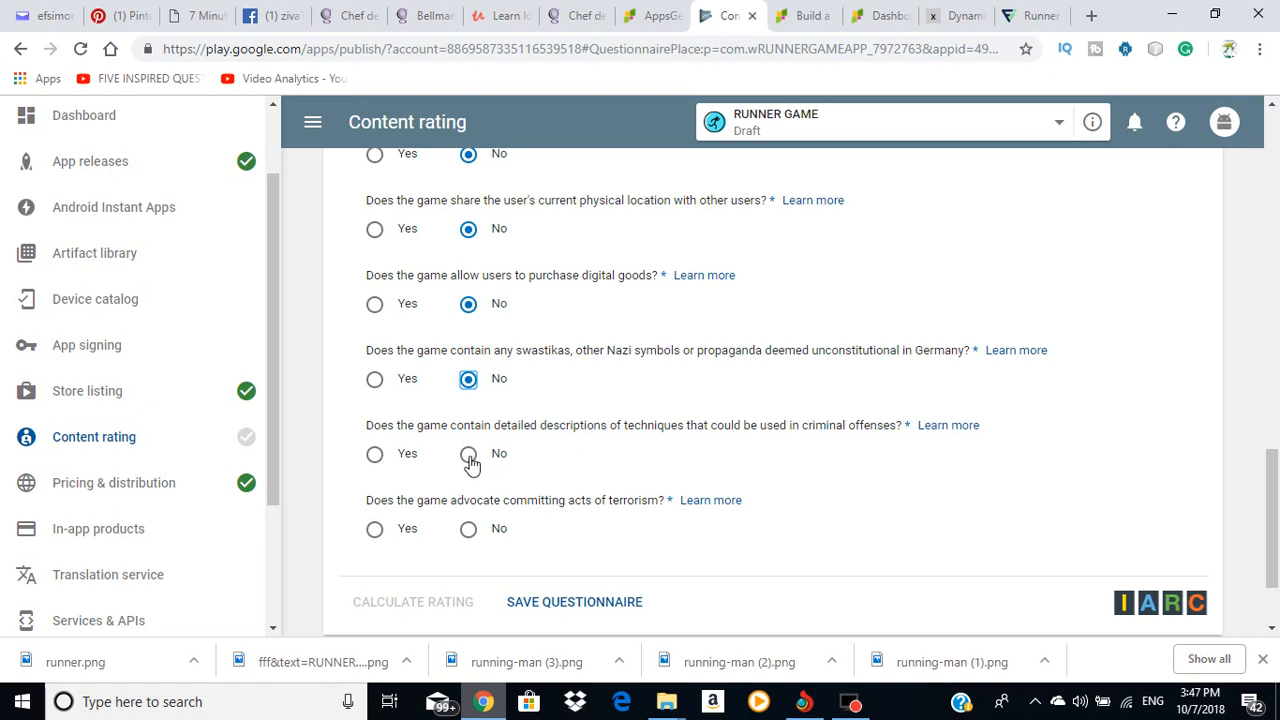
{"action": "left_click", "coordinate": [468, 454]}
{"action": "scroll", "coordinate": [440, 452], "scroll_direction": "down", "scroll_amount": 1}
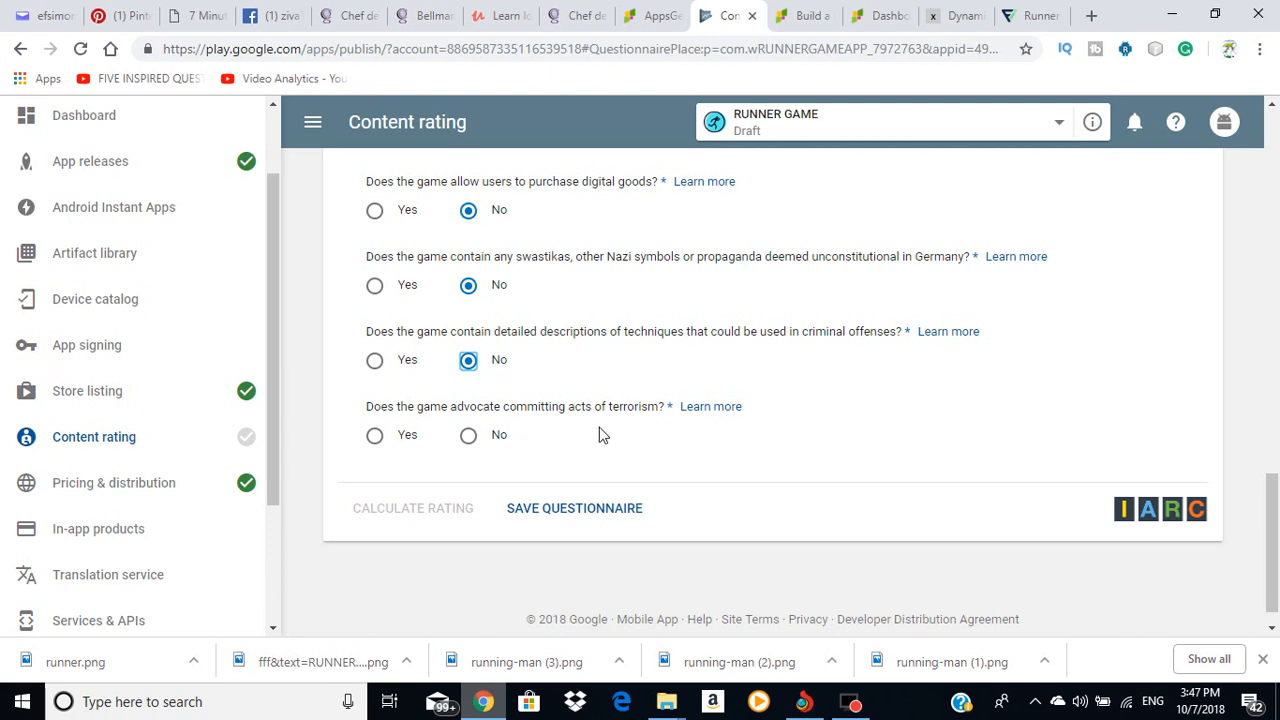
{"action": "left_click", "coordinate": [468, 436]}
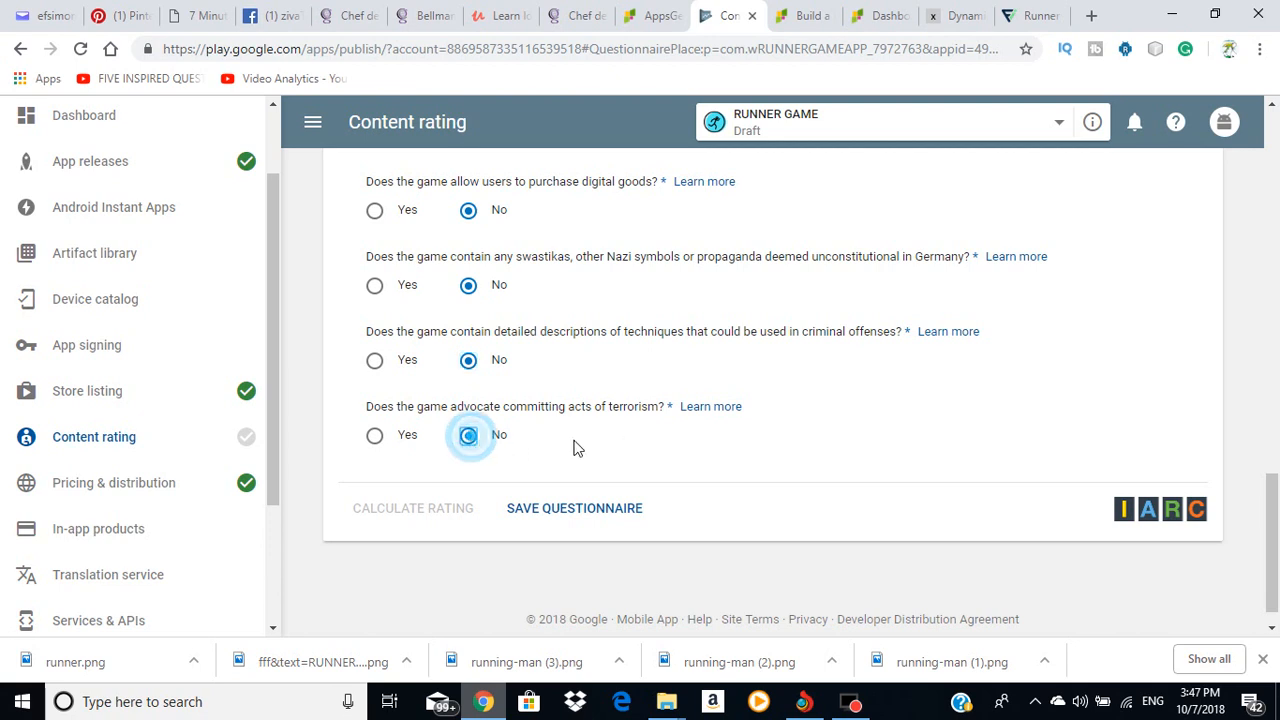
{"action": "left_click", "coordinate": [575, 520]}
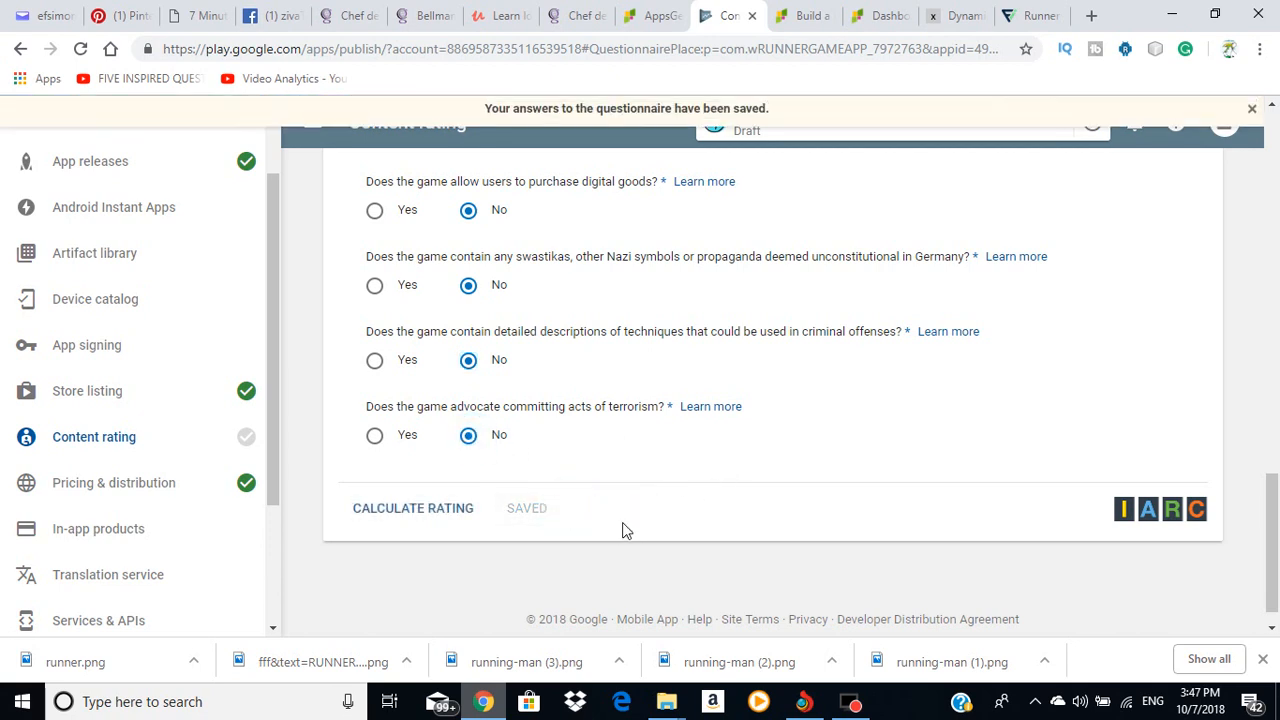
Step: Calculate and apply the rating (ESRB Everyone, PEGI 3, USK 0), then go to App releases
{"action": "left_click", "coordinate": [437, 522]}
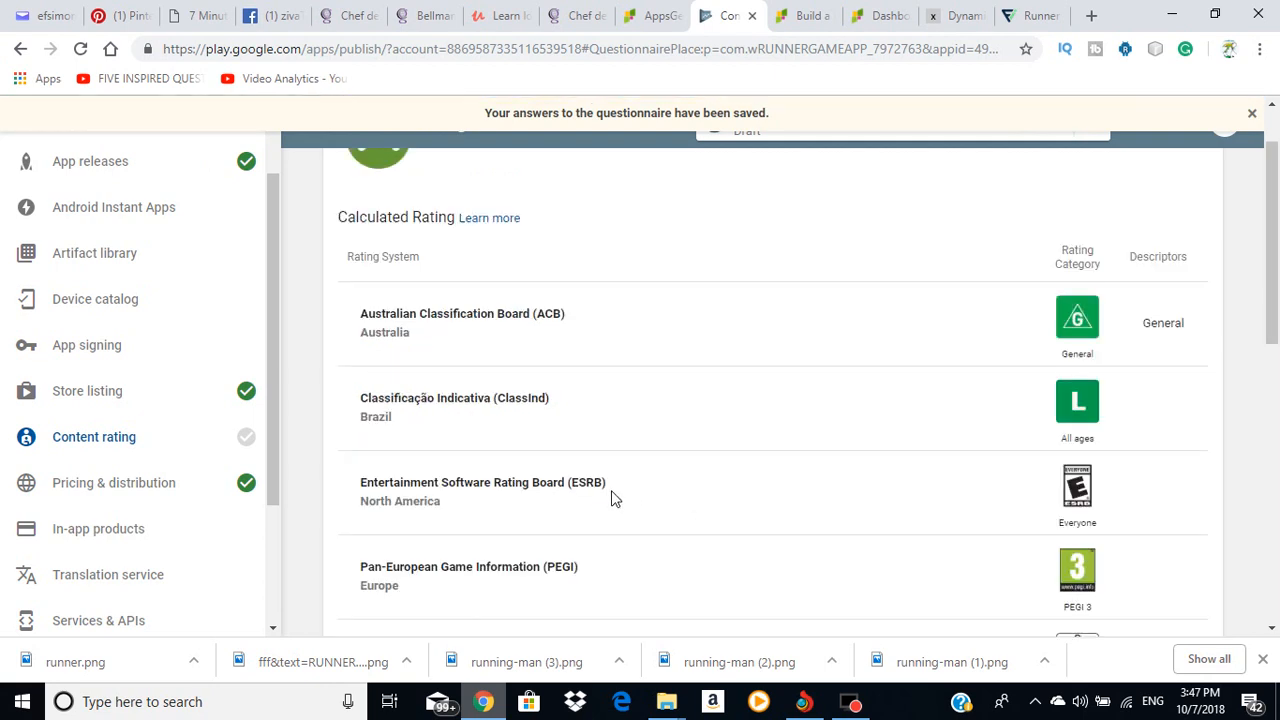
{"action": "scroll", "coordinate": [662, 488], "scroll_direction": "down", "scroll_amount": 5}
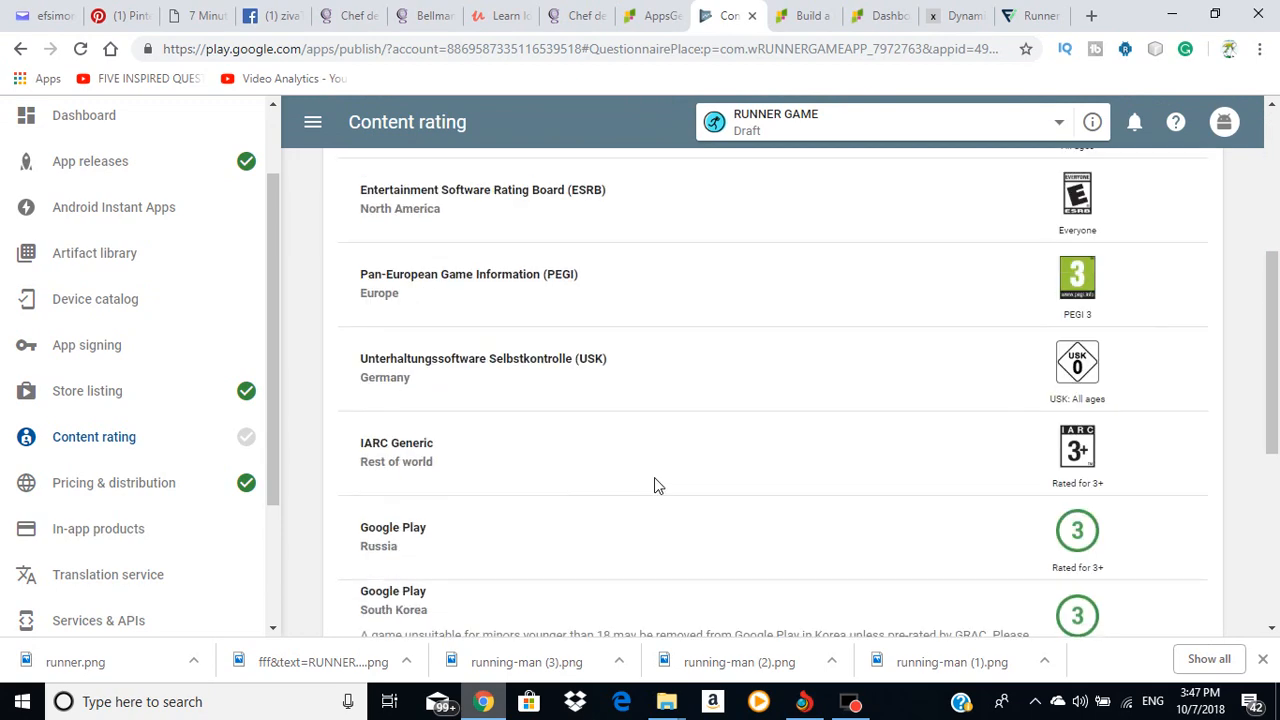
{"action": "scroll", "coordinate": [660, 475], "scroll_direction": "down", "scroll_amount": 3}
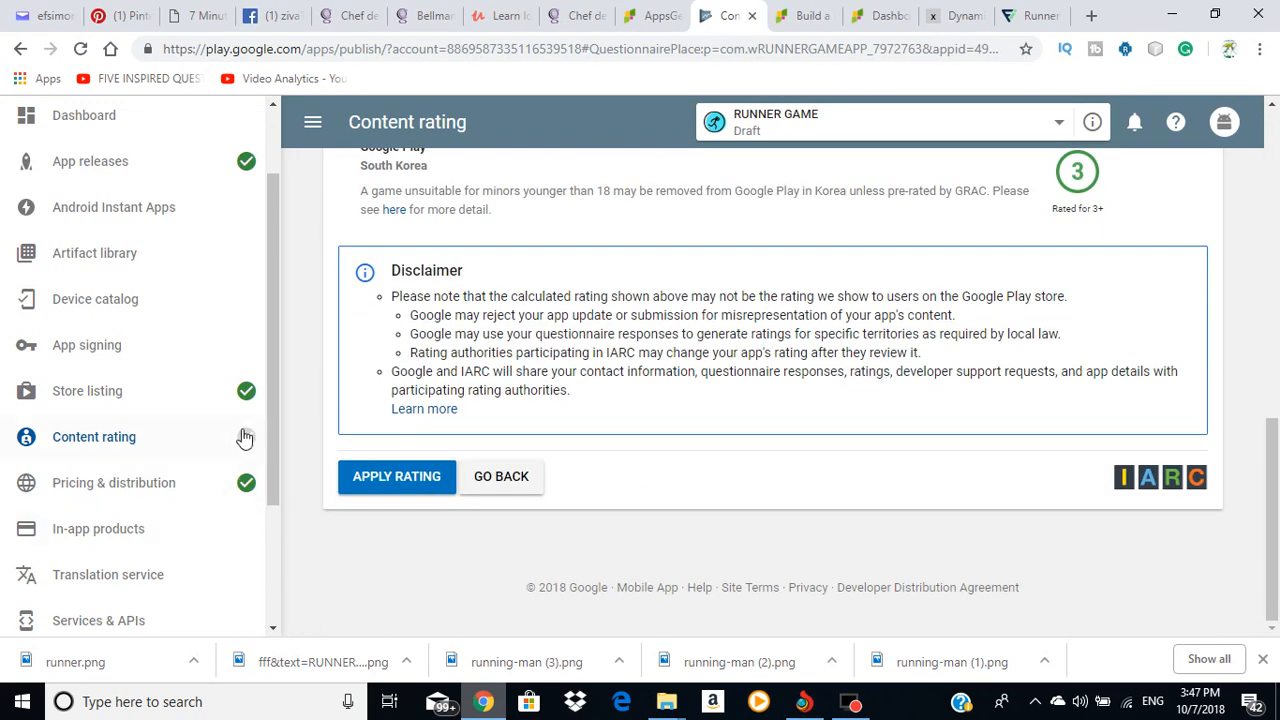
{"action": "mouse_move", "coordinate": [246, 437]}
{"action": "left_click", "coordinate": [412, 480]}
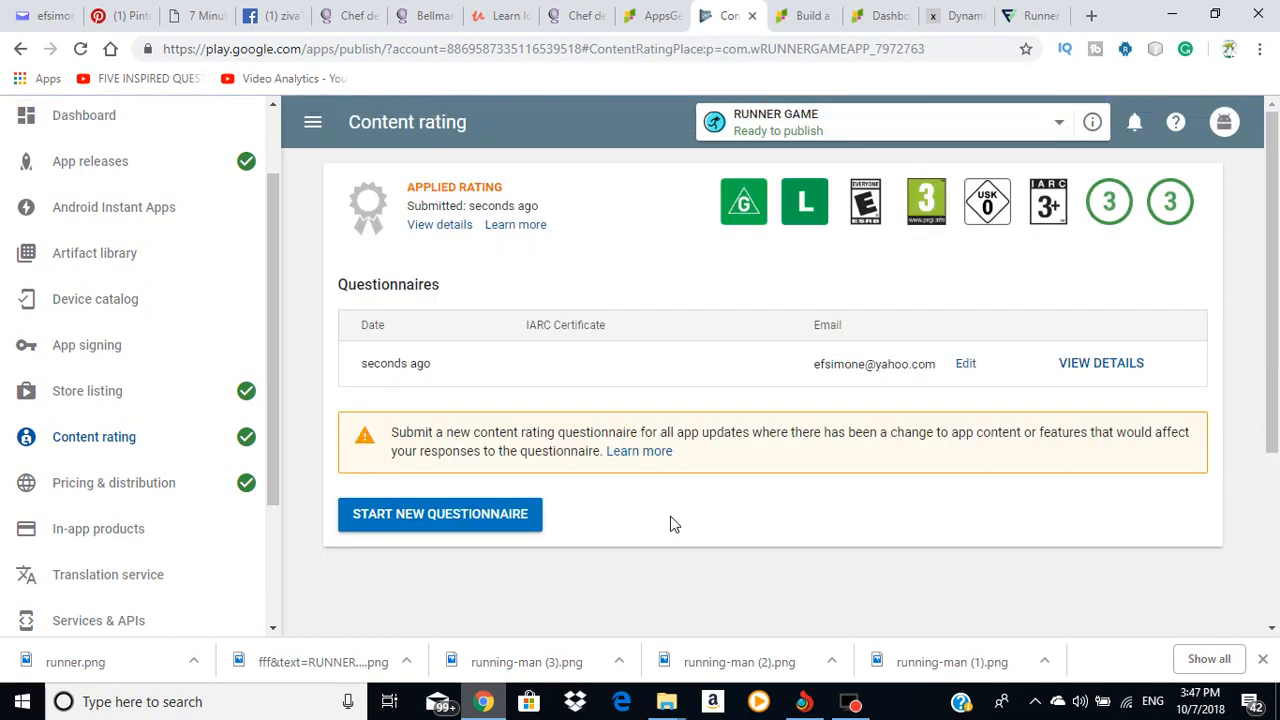
{"action": "left_click", "coordinate": [86, 162]}
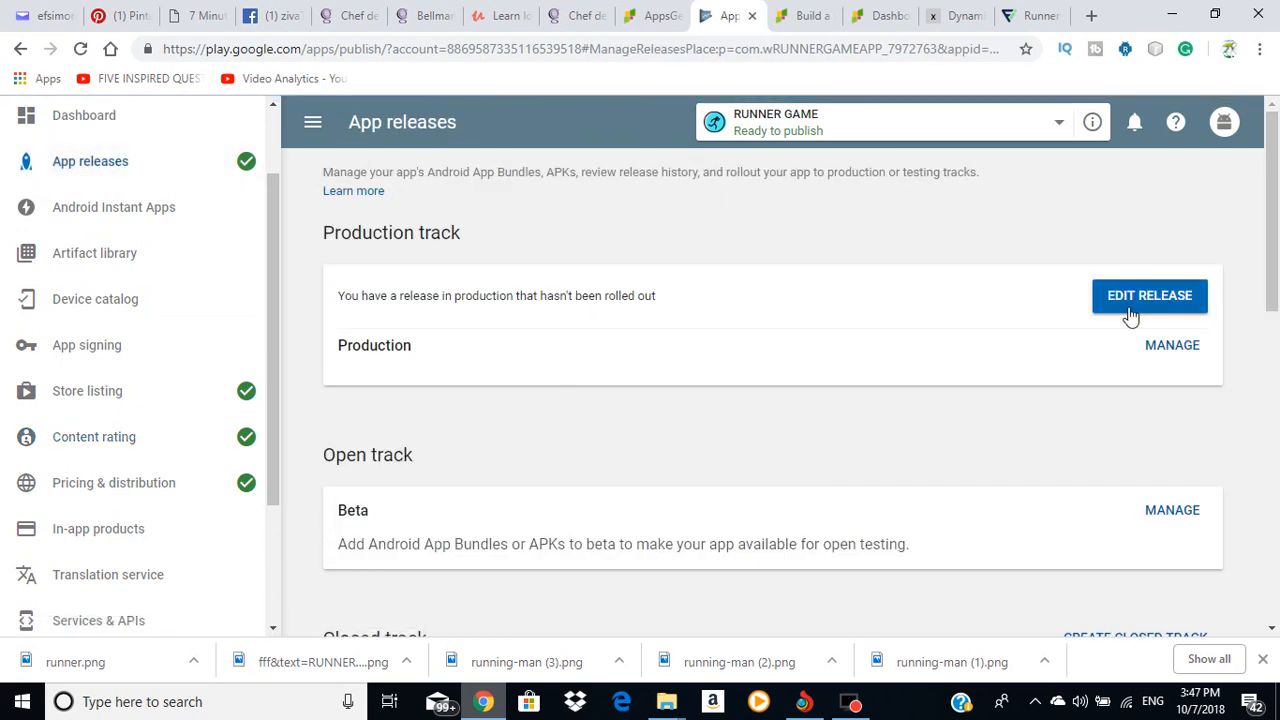
Step: Edit and review the pending Production release, then start and confirm the rollout to production
{"action": "left_click", "coordinate": [1143, 300]}
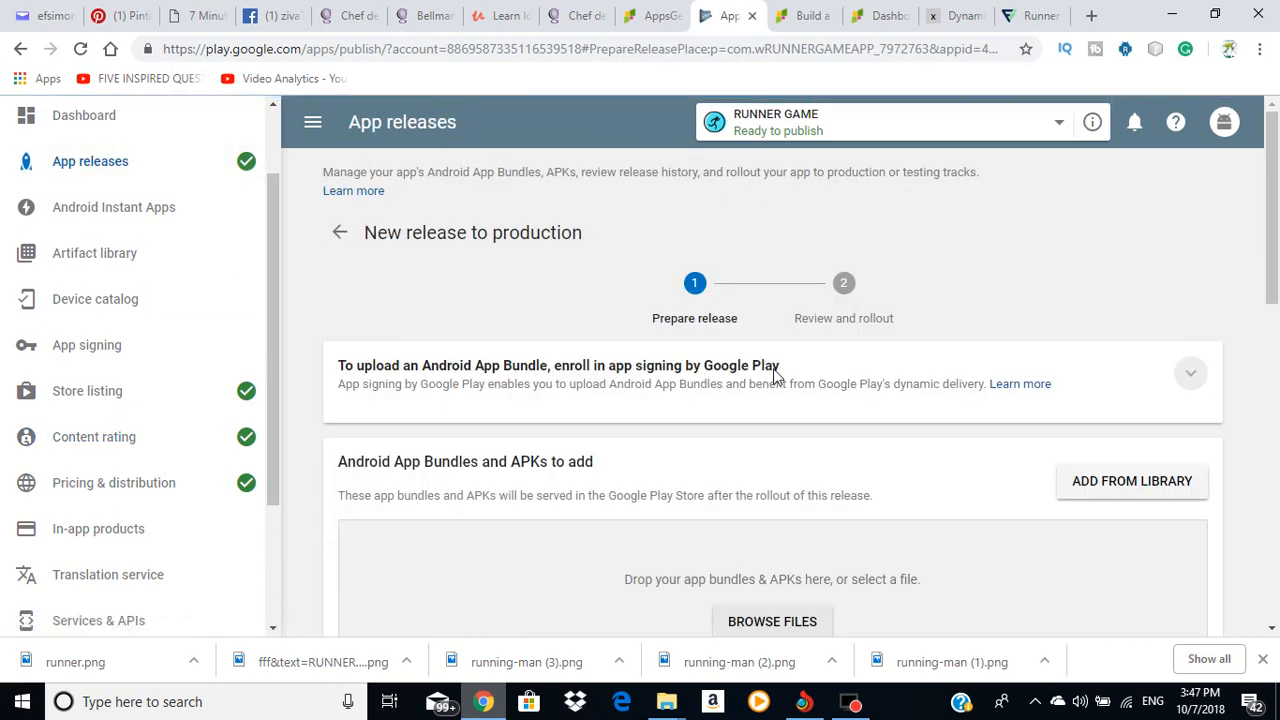
{"action": "scroll", "coordinate": [800, 377], "scroll_direction": "down", "scroll_amount": 6}
{"action": "scroll", "coordinate": [880, 387], "scroll_direction": "up", "scroll_amount": 2}
{"action": "scroll", "coordinate": [894, 391], "scroll_direction": "down", "scroll_amount": 5}
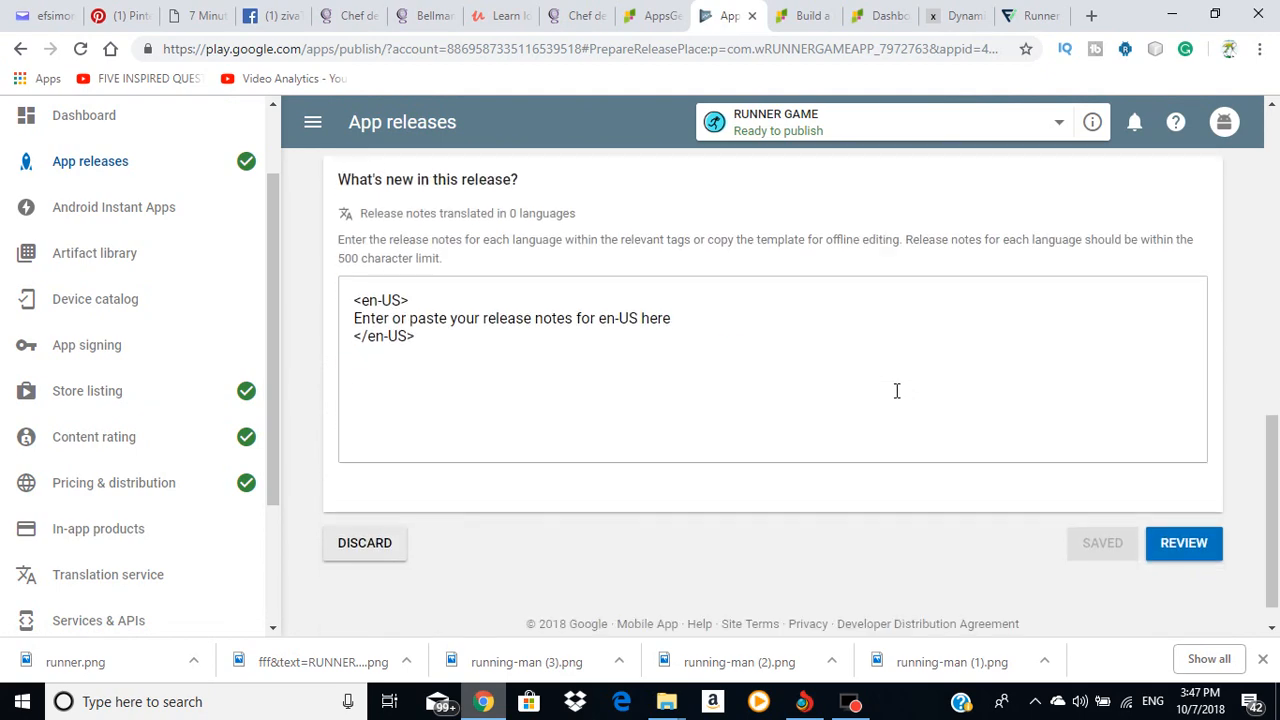
{"action": "scroll", "coordinate": [1132, 455], "scroll_direction": "up", "scroll_amount": 5}
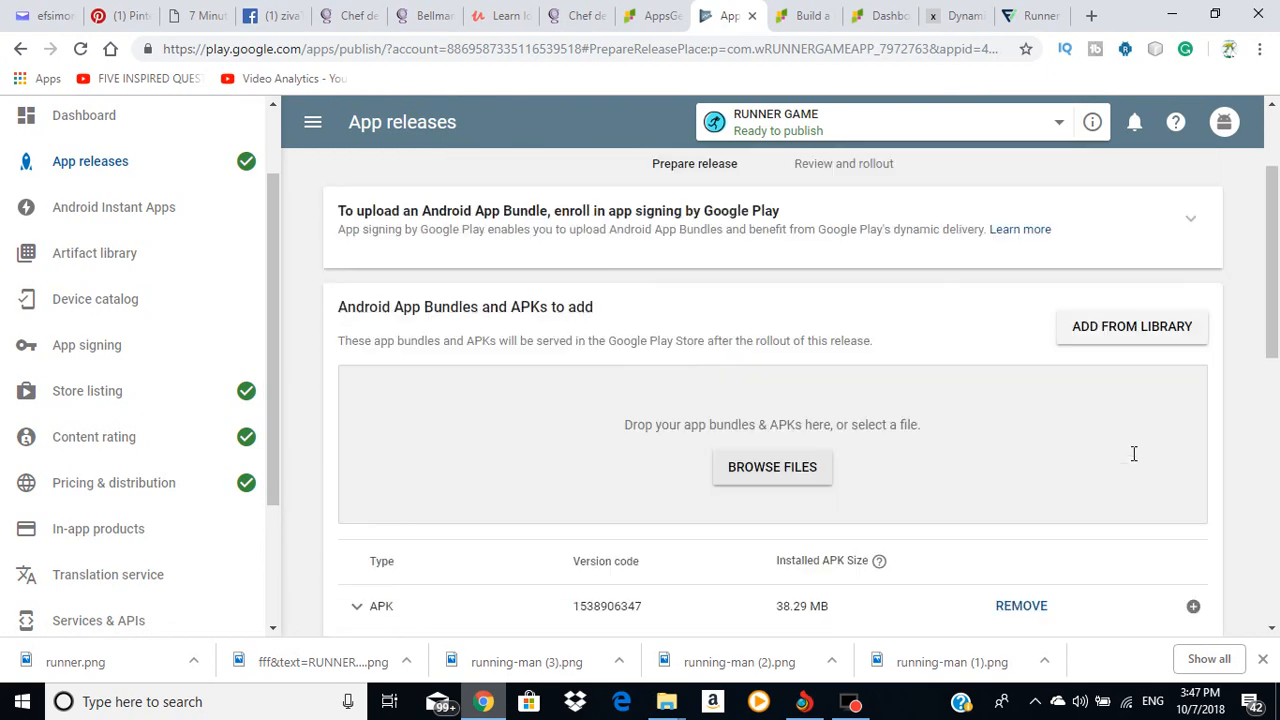
{"action": "scroll", "coordinate": [1093, 443], "scroll_direction": "down", "scroll_amount": 5}
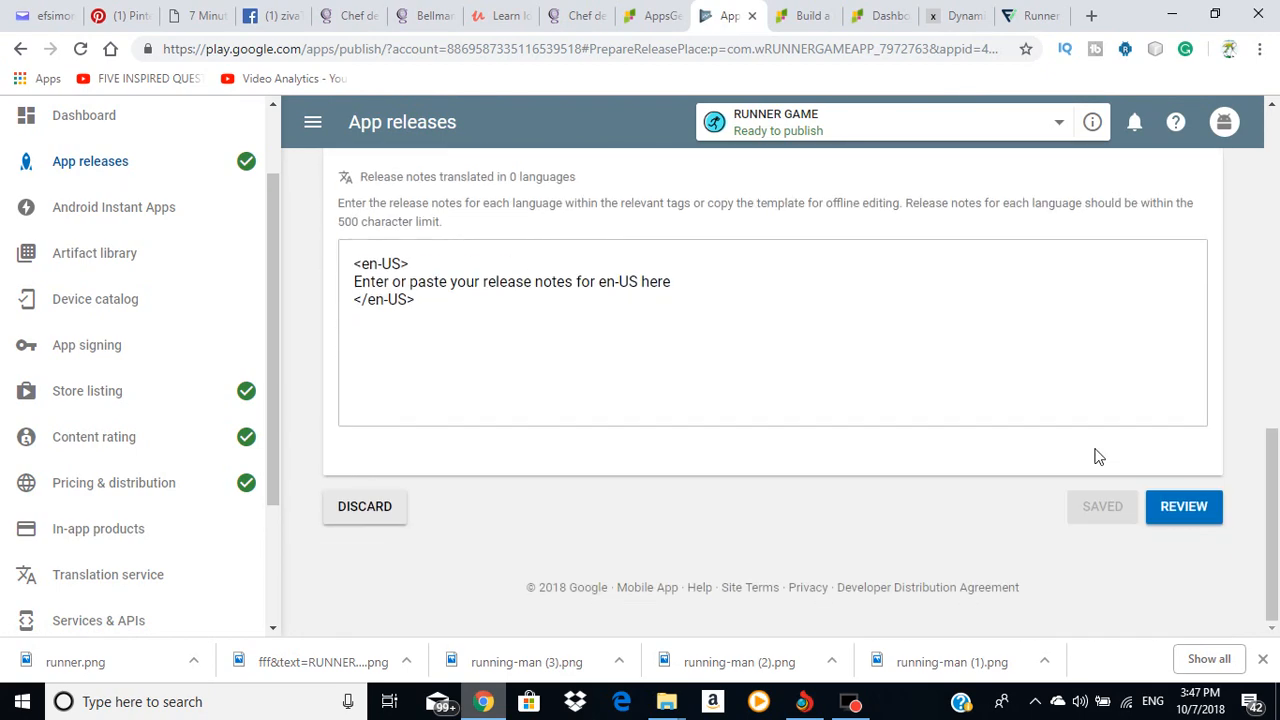
{"action": "left_click", "coordinate": [1185, 508]}
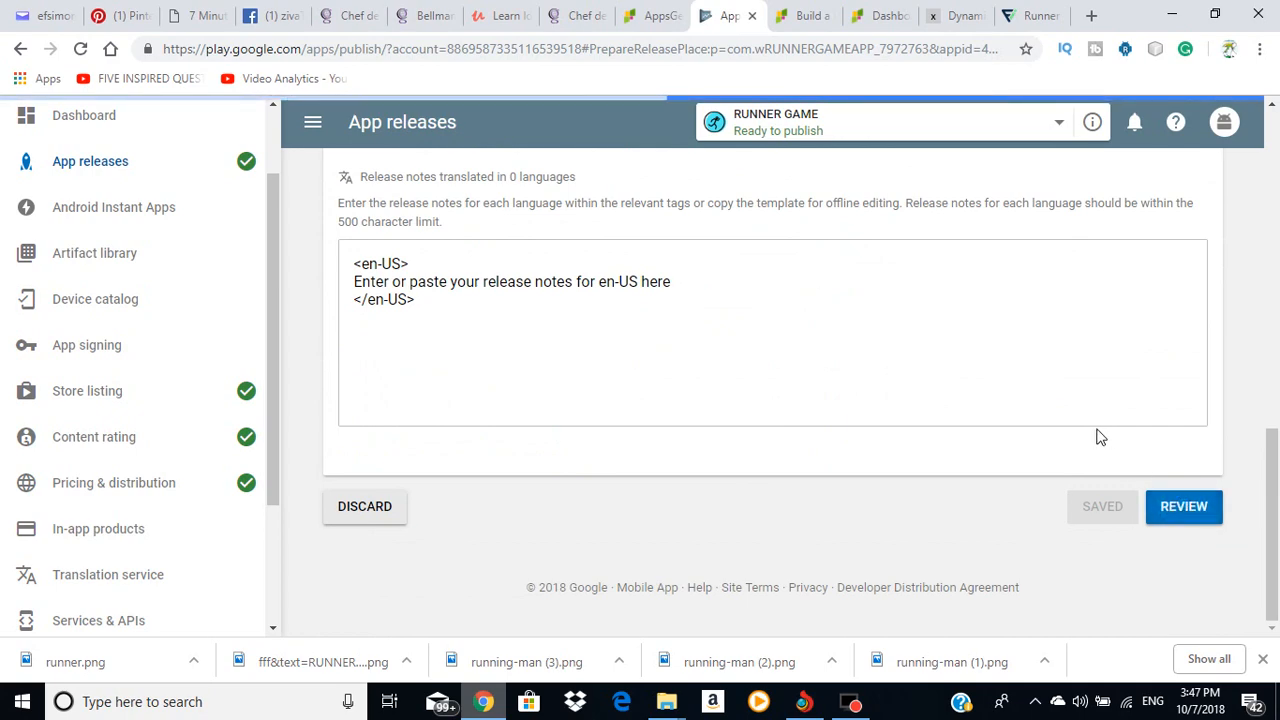
{"action": "scroll", "coordinate": [1078, 436], "scroll_direction": "down", "scroll_amount": 4}
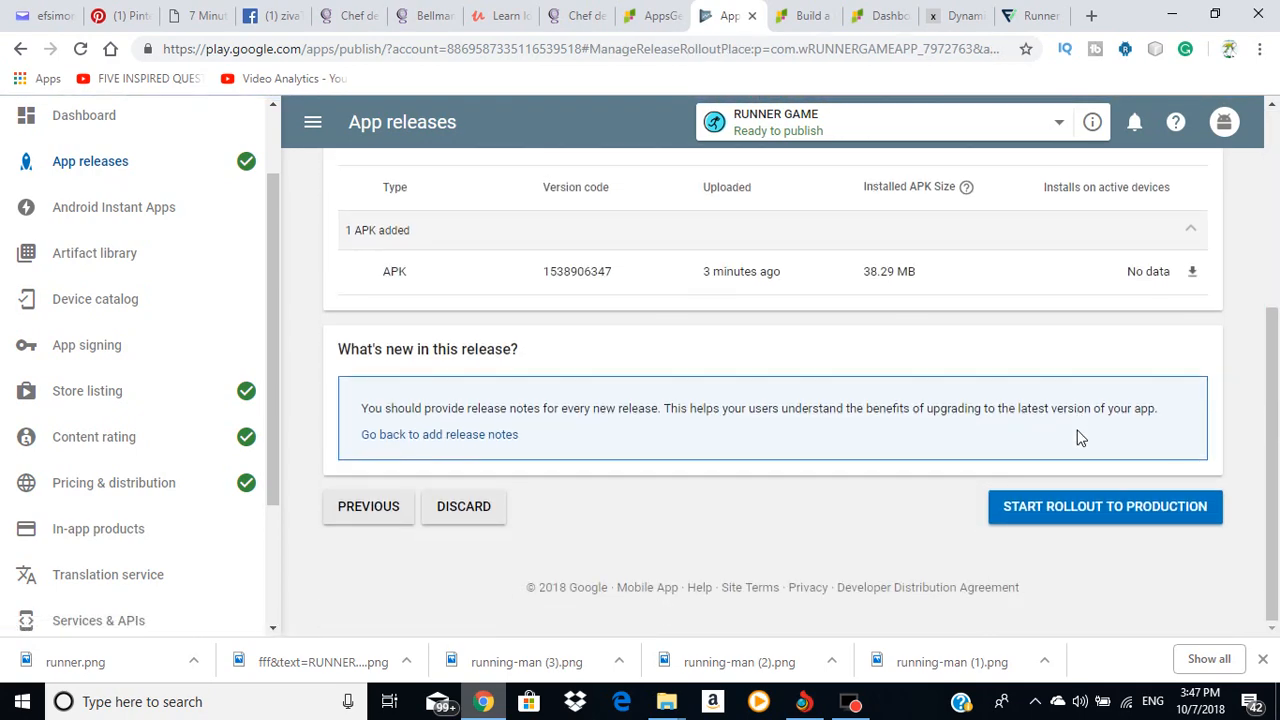
{"action": "left_click", "coordinate": [1107, 512]}
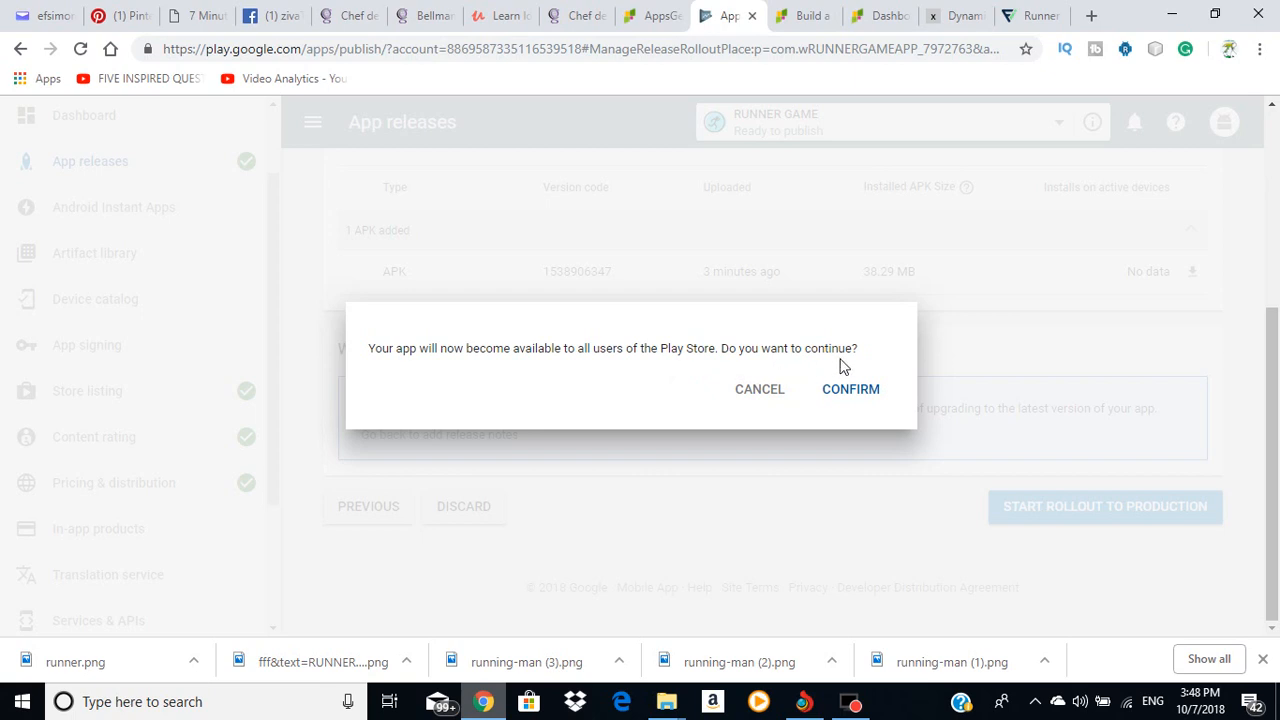
{"action": "left_click", "coordinate": [851, 392]}
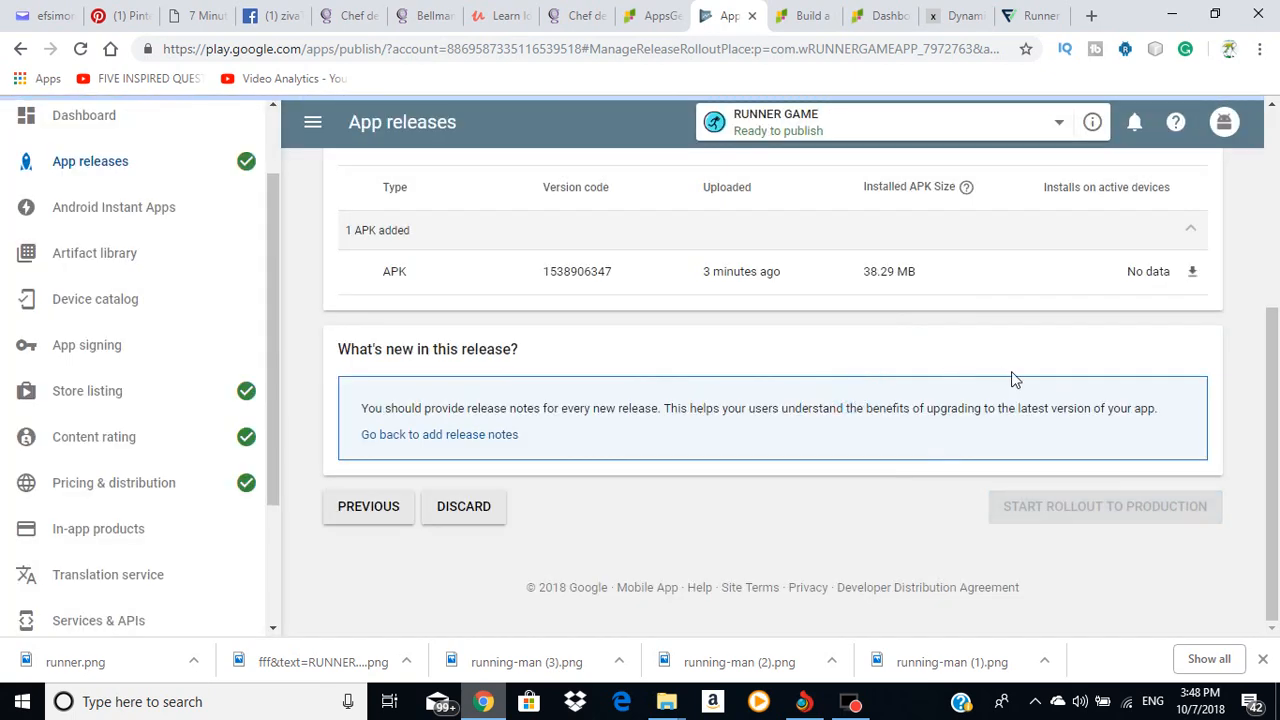